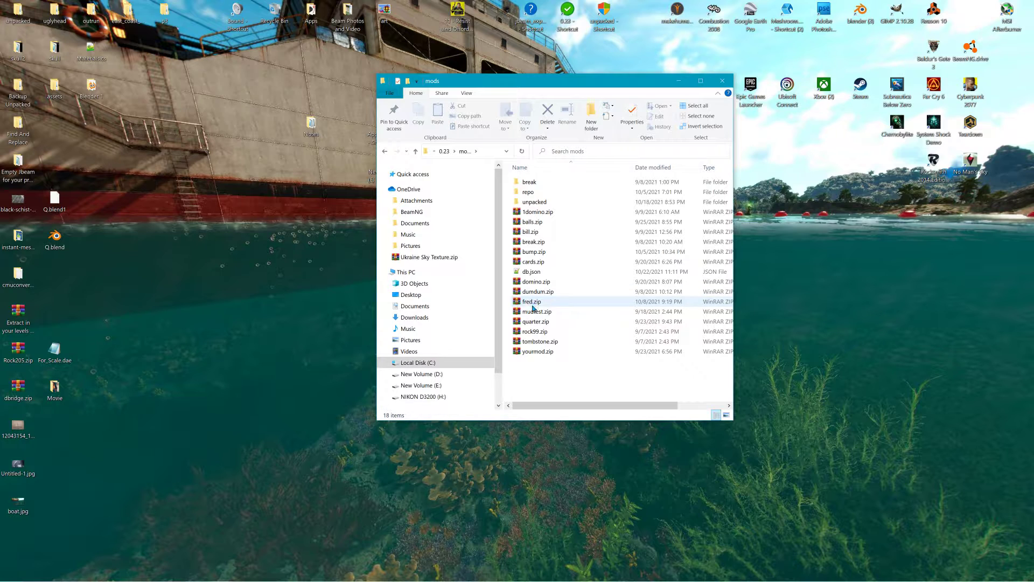
Extract fred.zip into its own fred folder inside the unpacked mods folder.
drag(534, 307, 533, 203)
right_drag(533, 204, 533, 204)
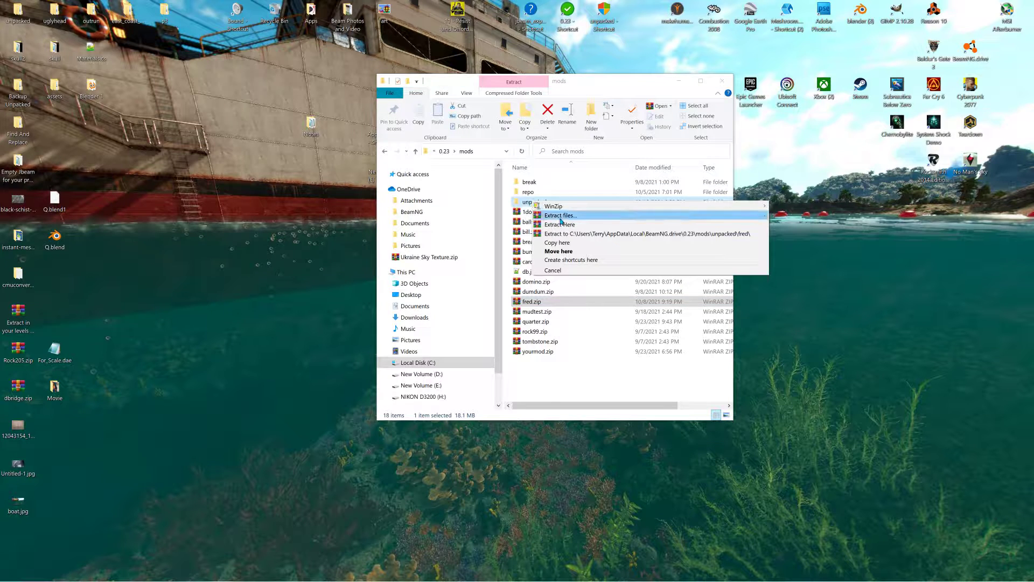
click(568, 234)
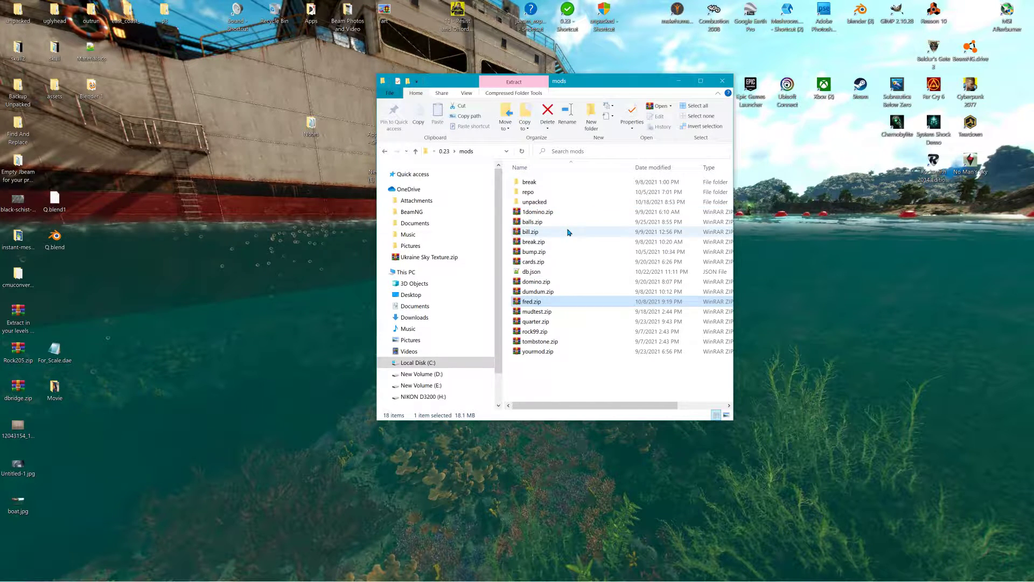
Check the dbridge and dummy folders inside unpacked and delete both of them.
double_click(544, 203)
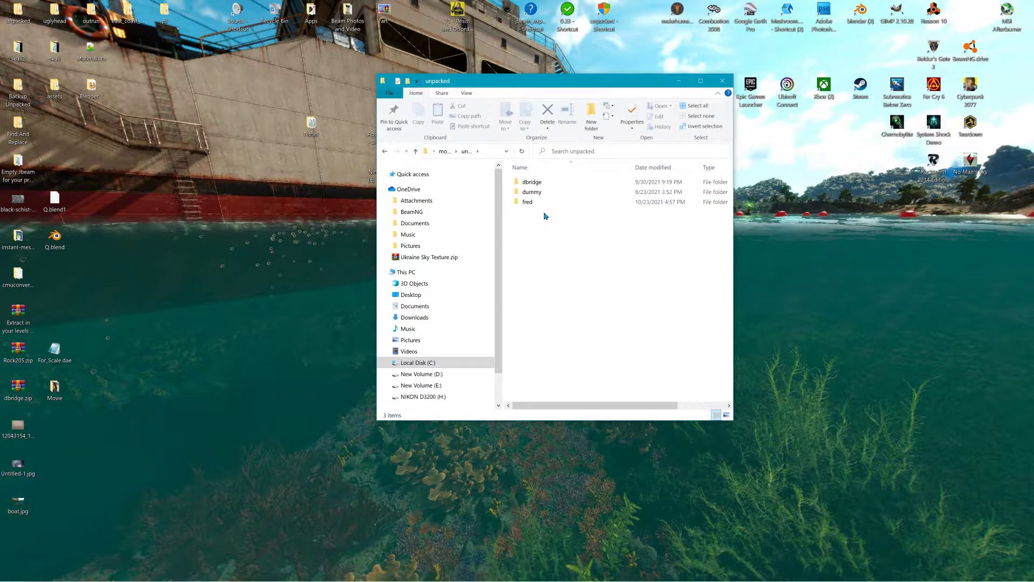
double_click(533, 183)
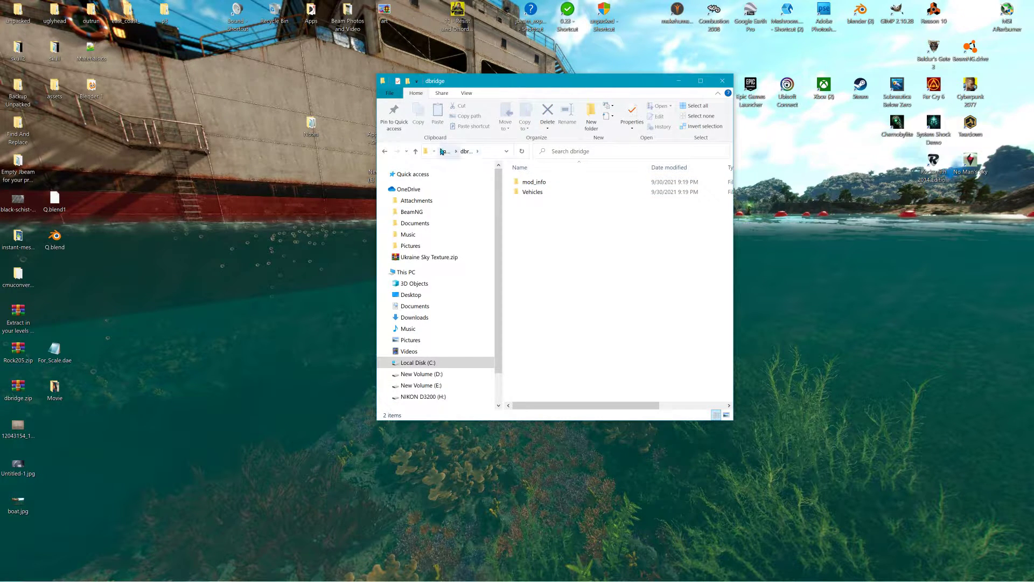
click(442, 151)
double_click(531, 192)
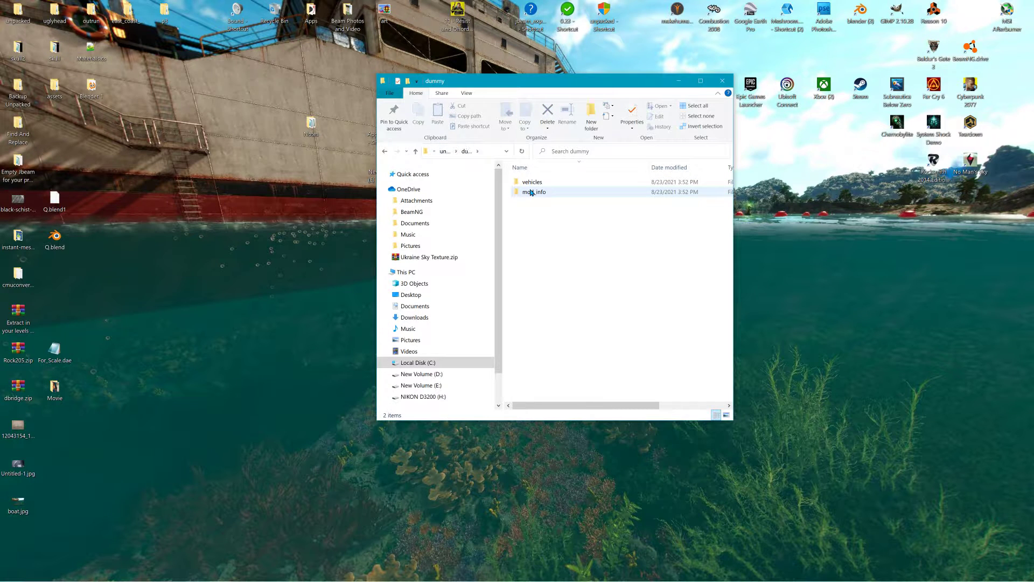
click(445, 152)
right_click(524, 185)
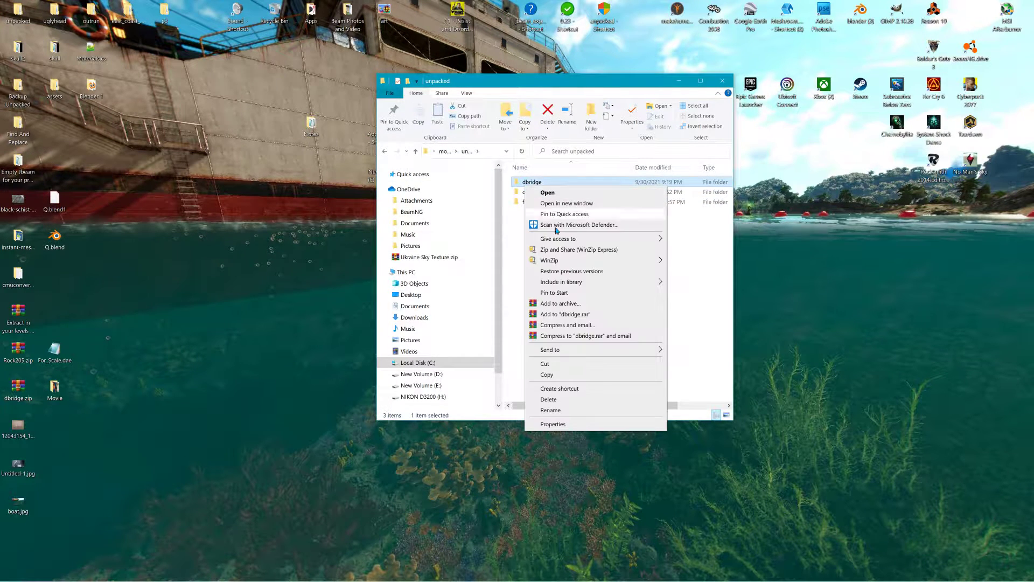
click(549, 399)
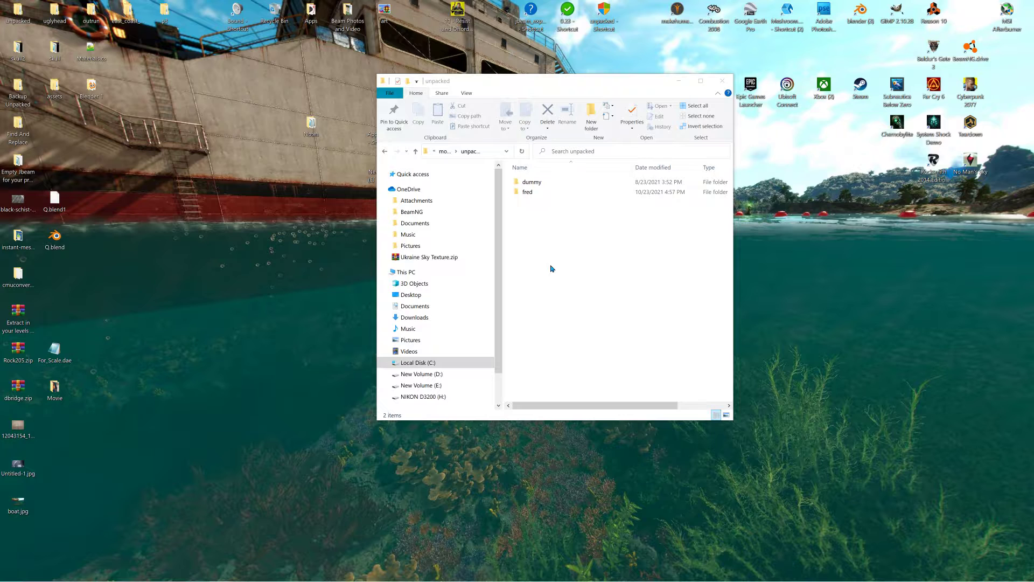
right_click(530, 184)
click(593, 401)
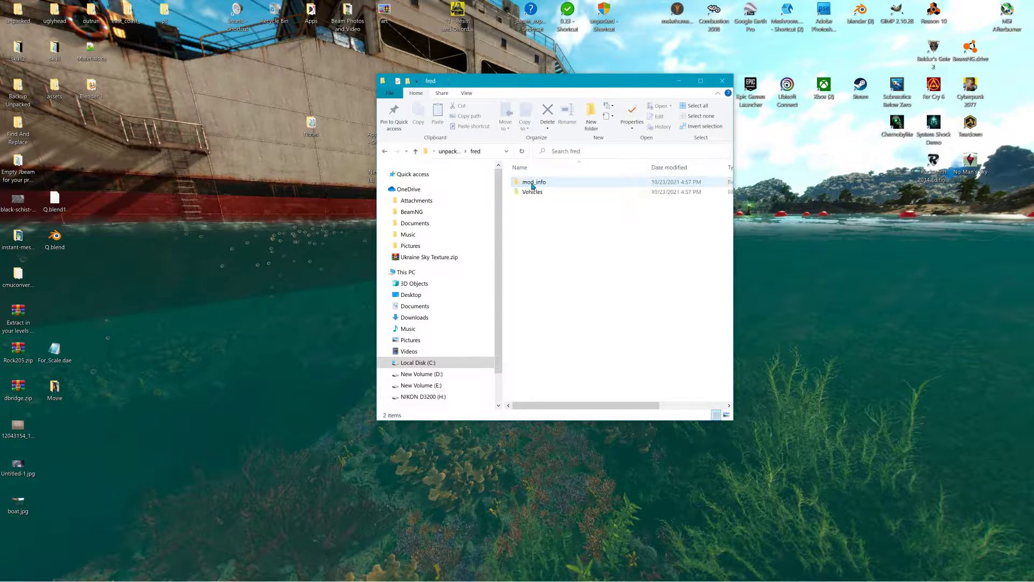
Open info.json from the fred mod's mod_info folder and set the name value to "buddy".
double_click(528, 183)
double_click(537, 182)
click(541, 185)
double_click(541, 185)
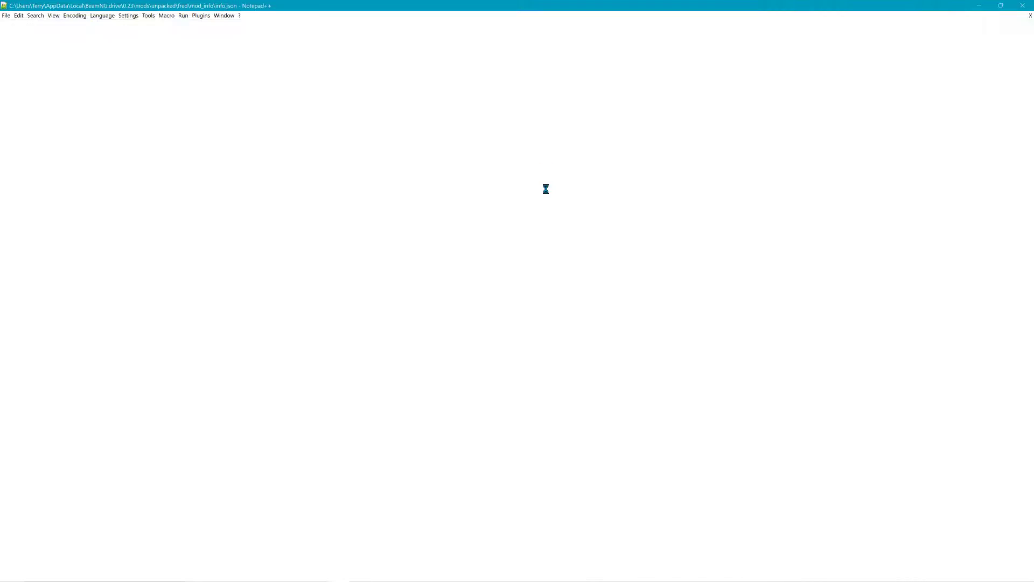
double_click(82, 53)
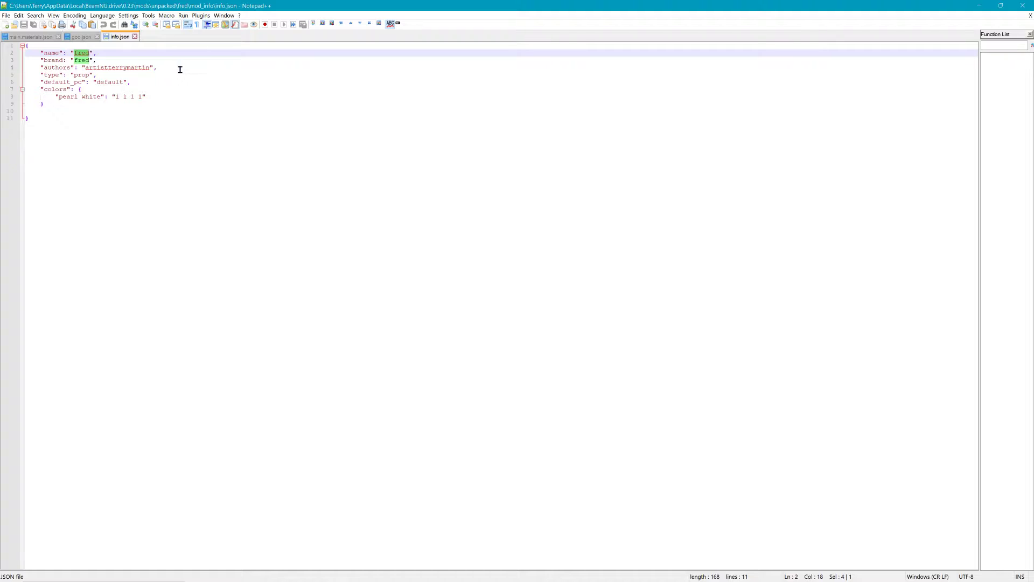
text(bi)
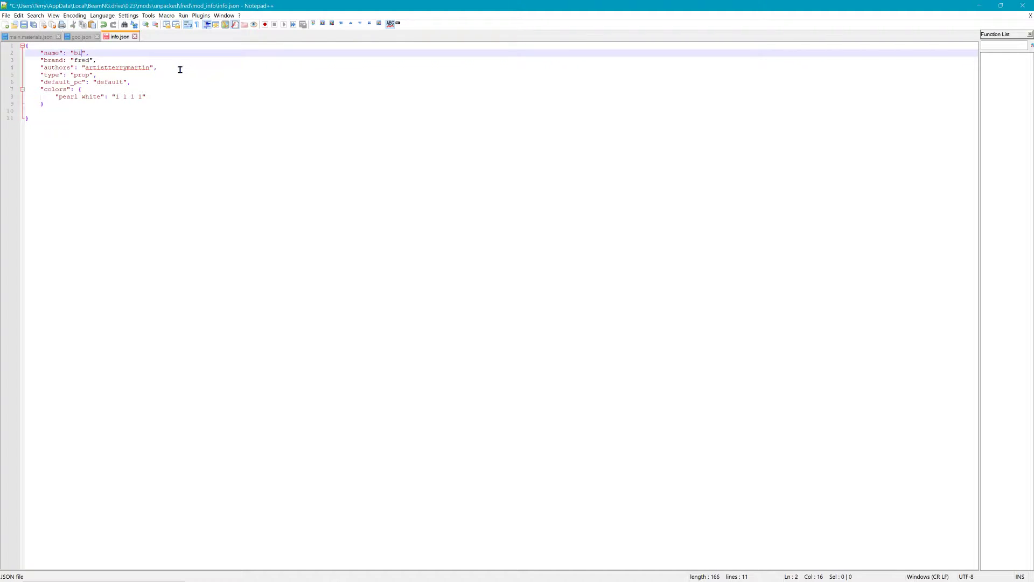
text(uddy)
Set the brand value in info.json to "bike buddy", save the file and close the editor.
click(80, 63)
double_click(80, 64)
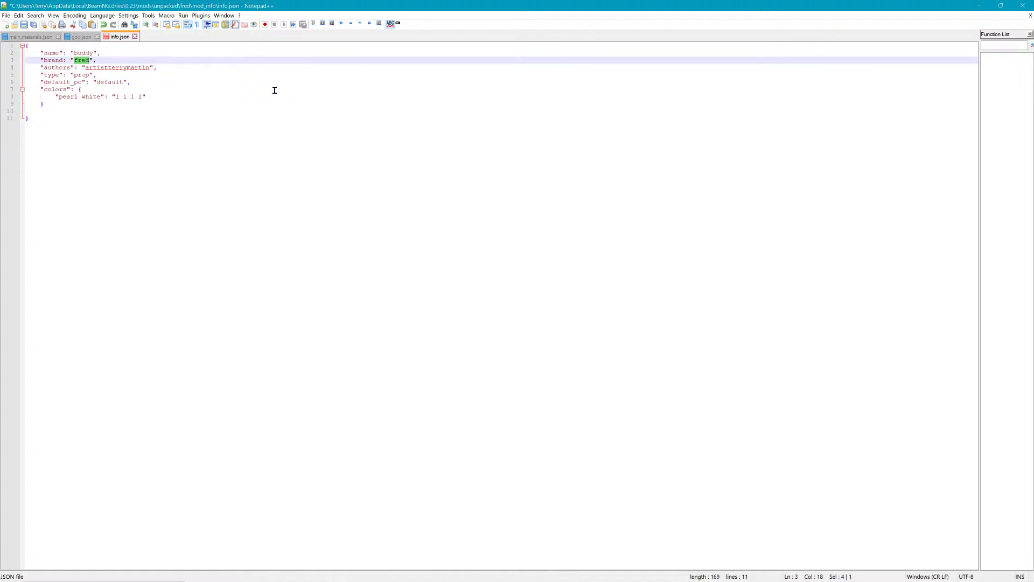
text(bike buddy)
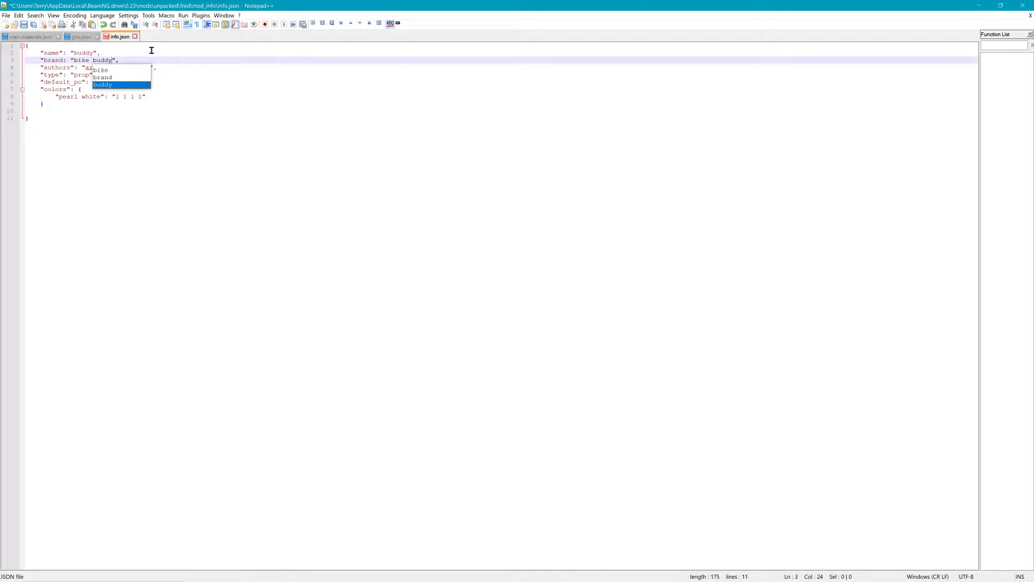
drag(207, 105, 211, 112)
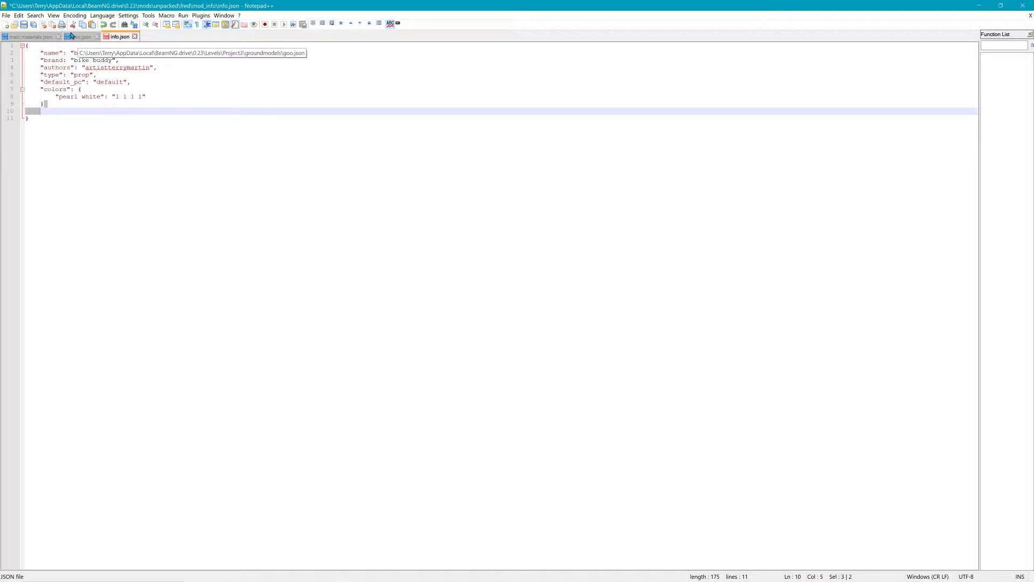
click(25, 25)
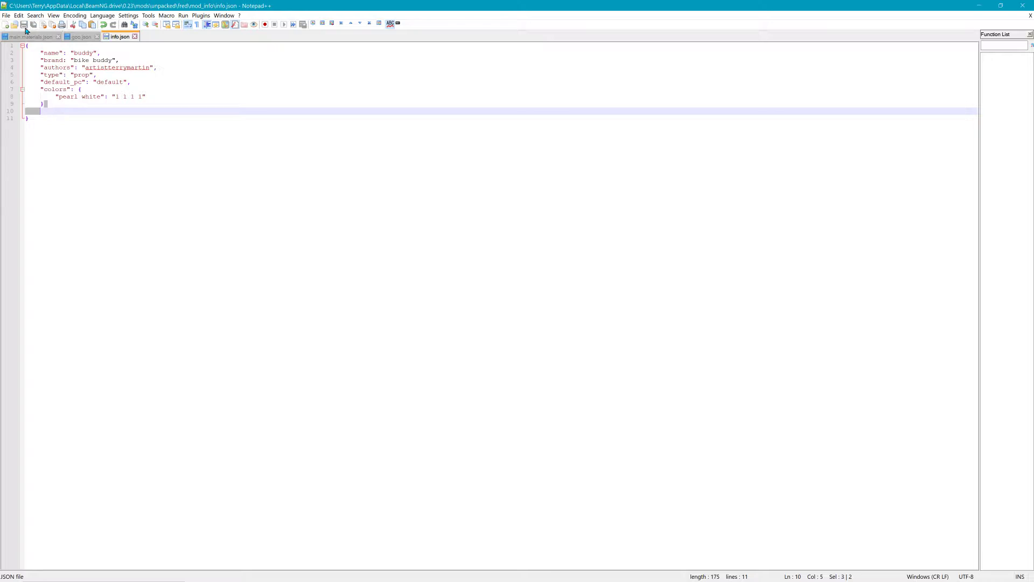
click(1024, 5)
Rename the fred folder inside the mod's Vehicles folder as buddy.
click(453, 153)
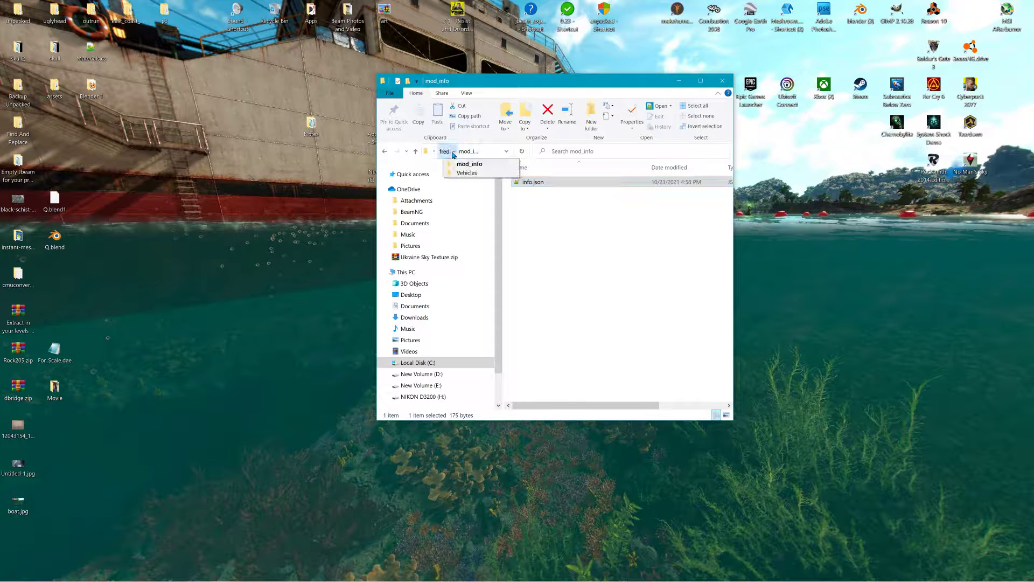
click(444, 151)
double_click(520, 192)
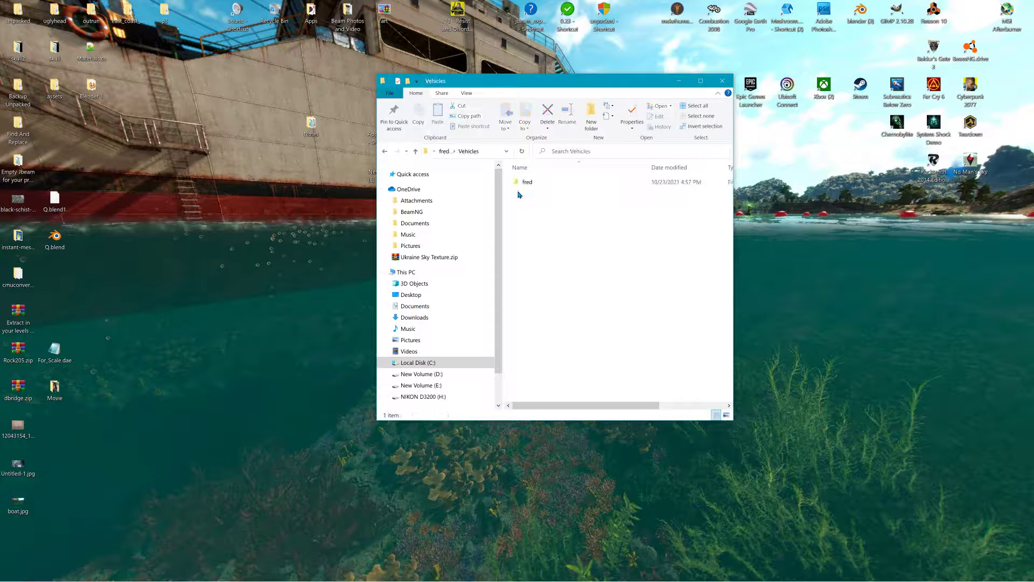
right_click(532, 181)
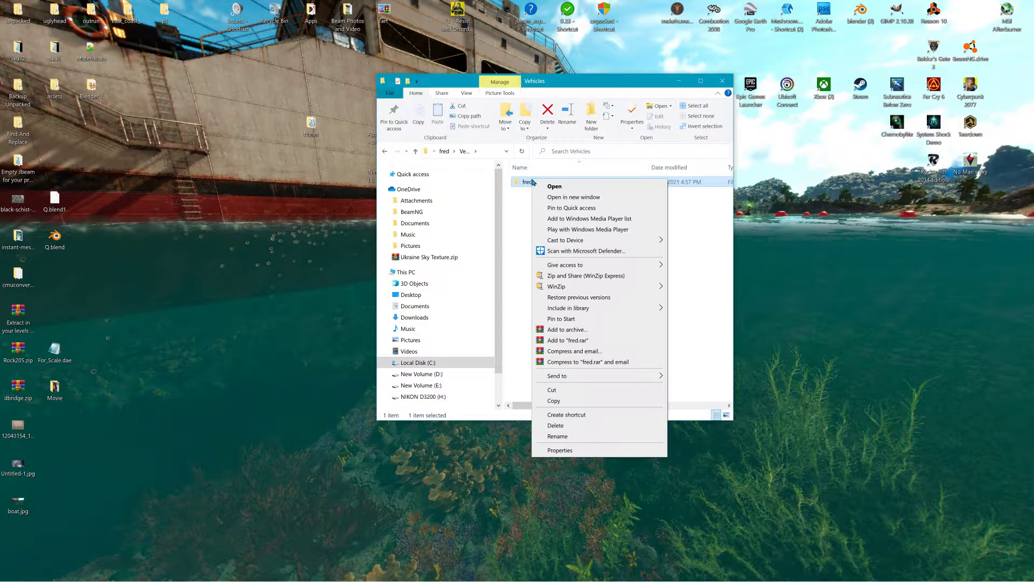
click(555, 436)
text(bu)
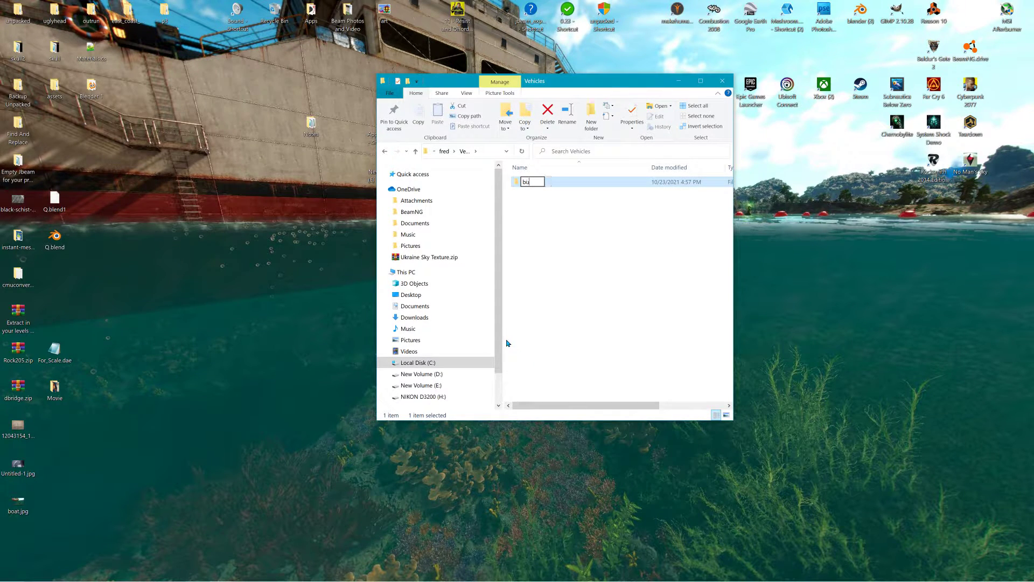
text(ddy)
click(549, 236)
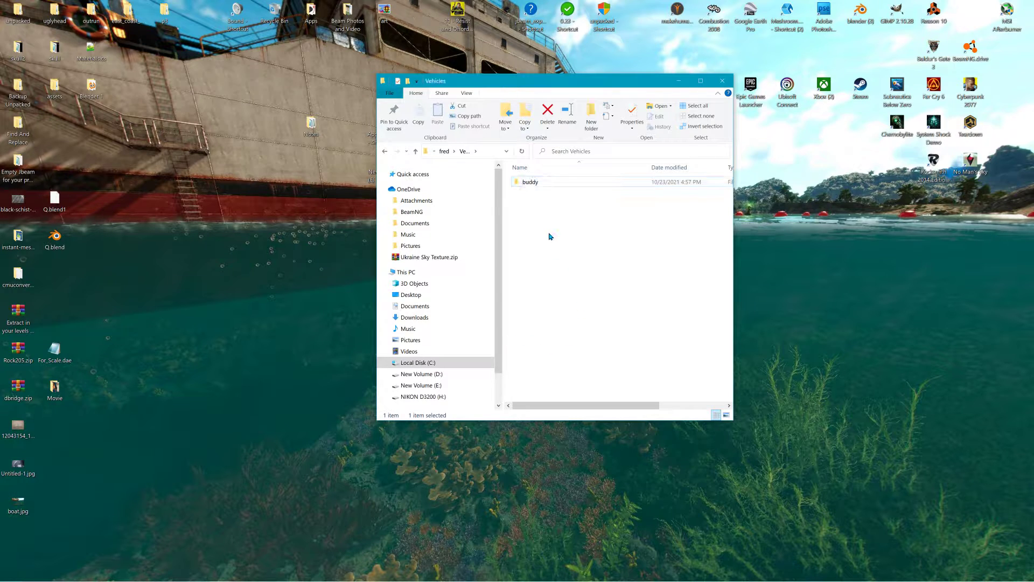
Delete fred.dae from the buddy folder.
double_click(530, 181)
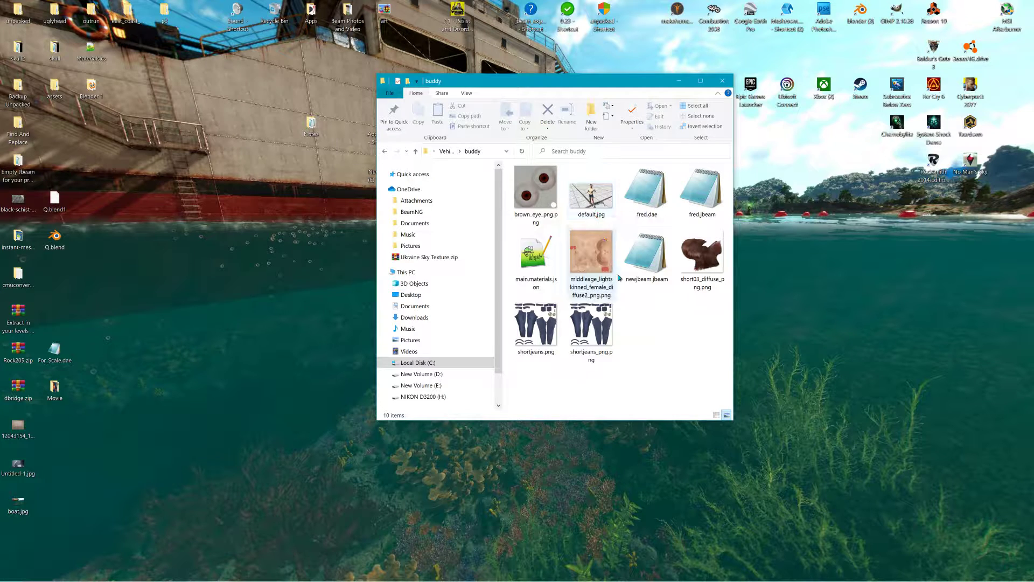
click(648, 184)
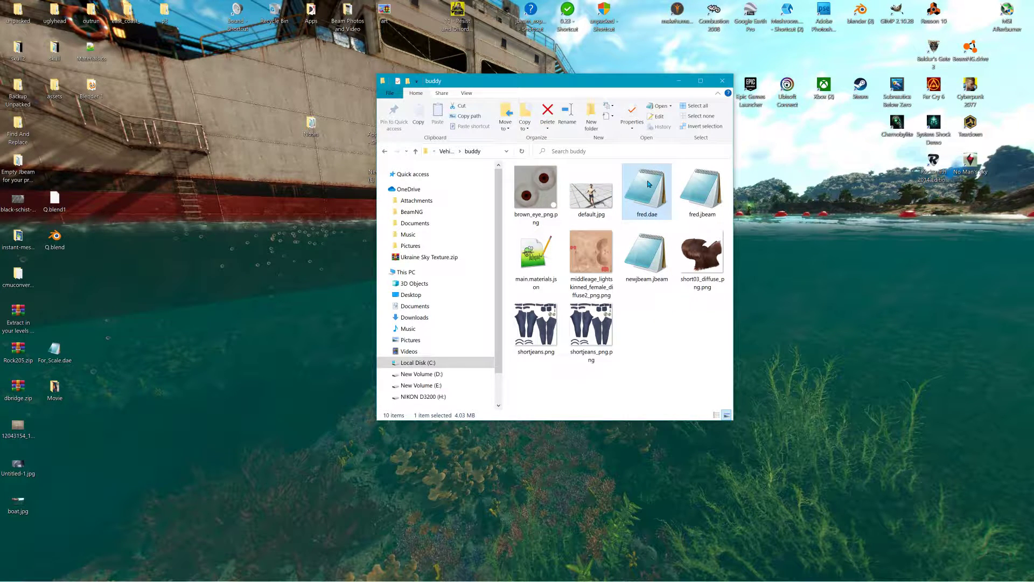
key(Delete)
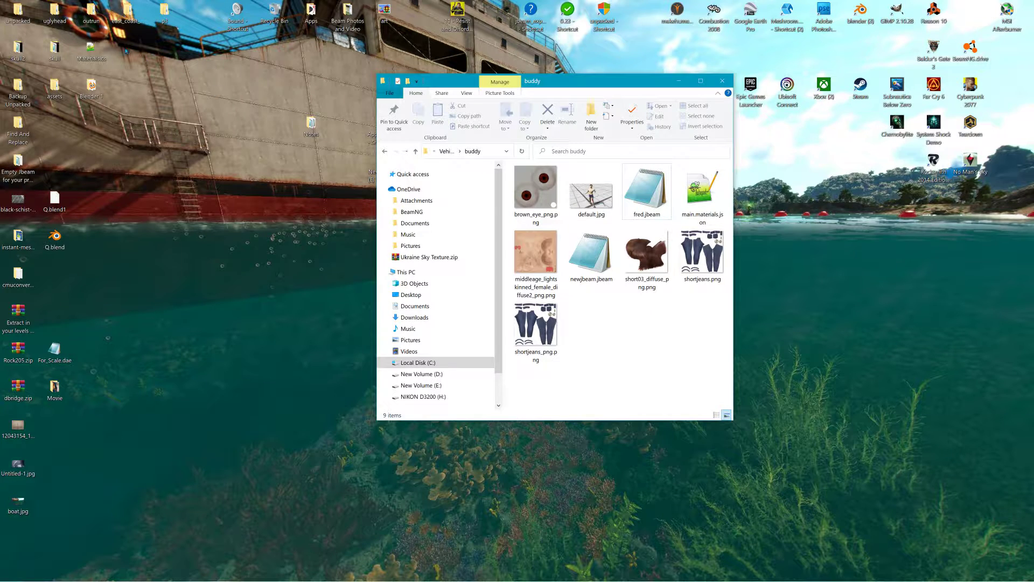
Copy Materials.cs from the desktop into the buddy folder and delete main.materials.json there.
drag(91, 49, 564, 266)
right_drag(564, 266, 628, 328)
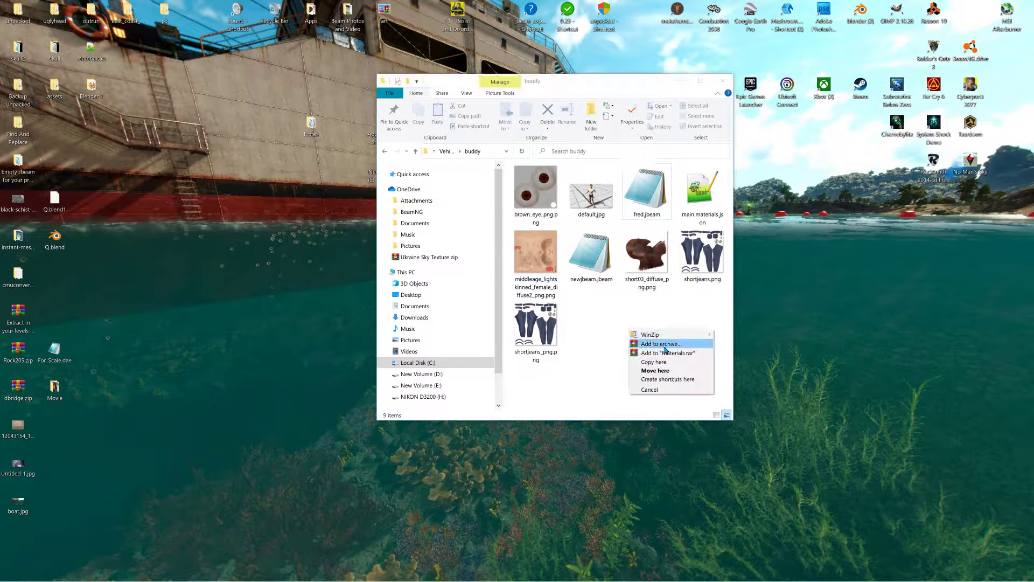
click(668, 358)
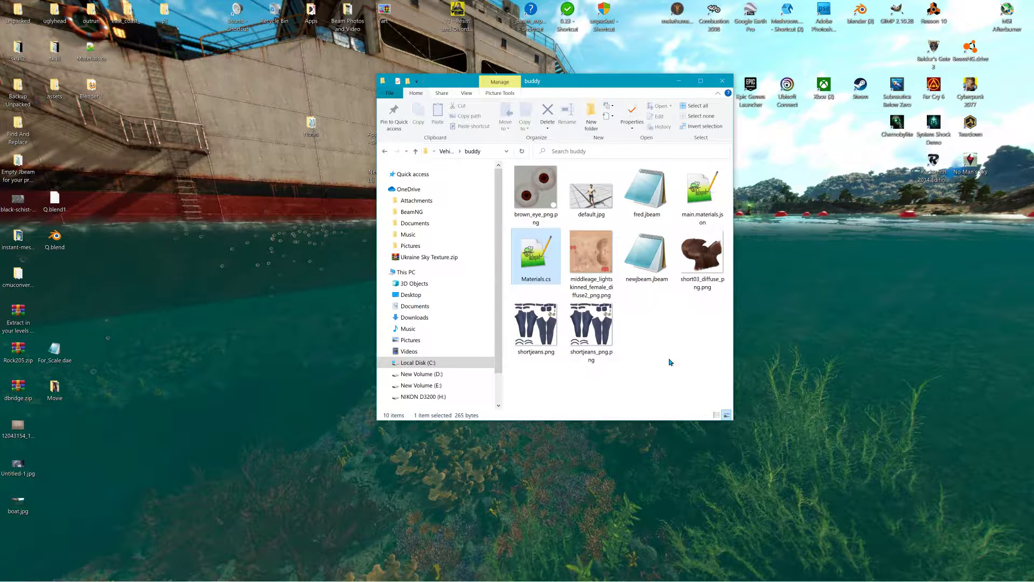
click(698, 192)
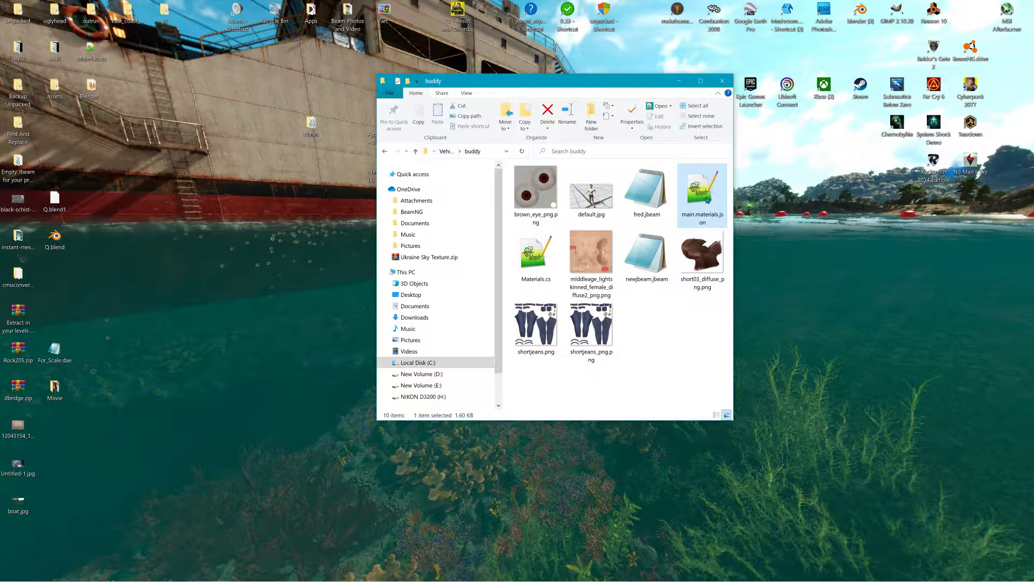
key(Delete)
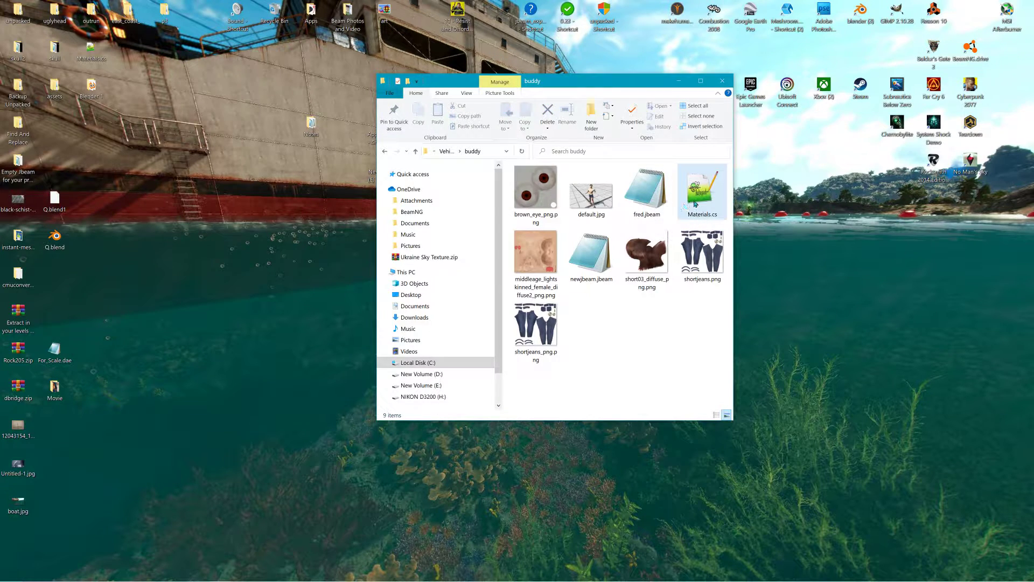
Examine the material definition and texture path in the buddy folder's Materials.cs, then return to the folder.
double_click(701, 192)
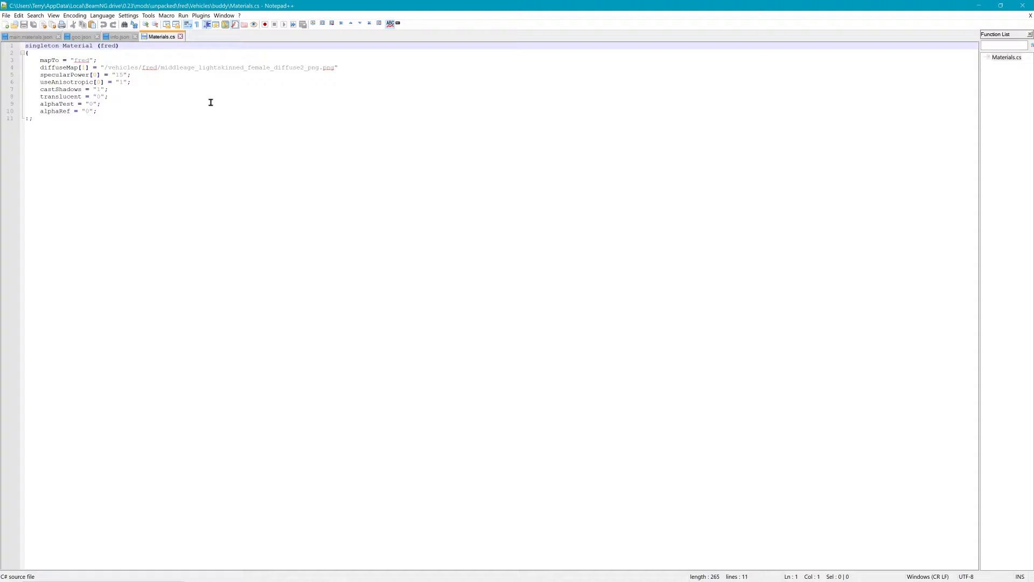
click(980, 6)
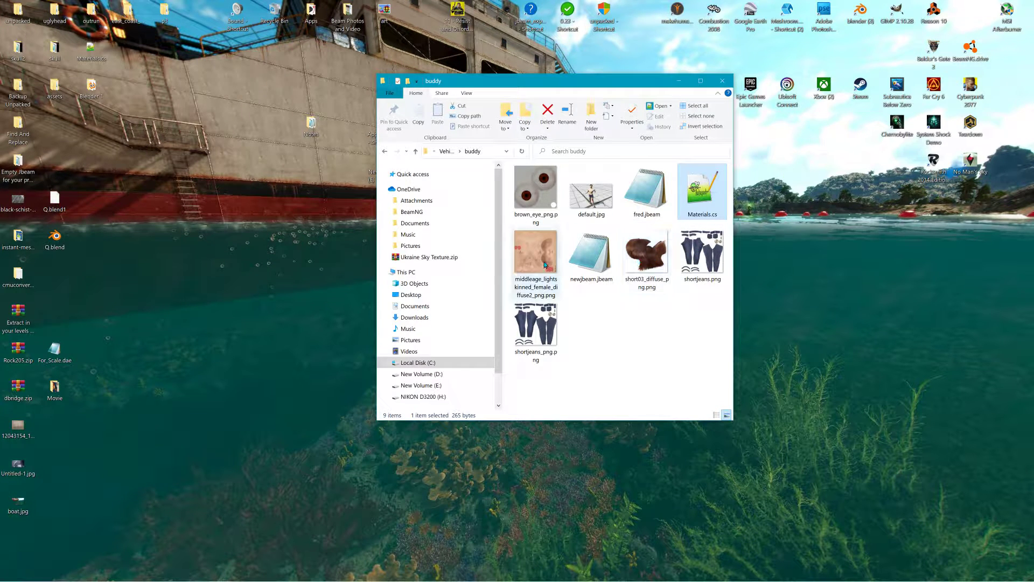
click(639, 262)
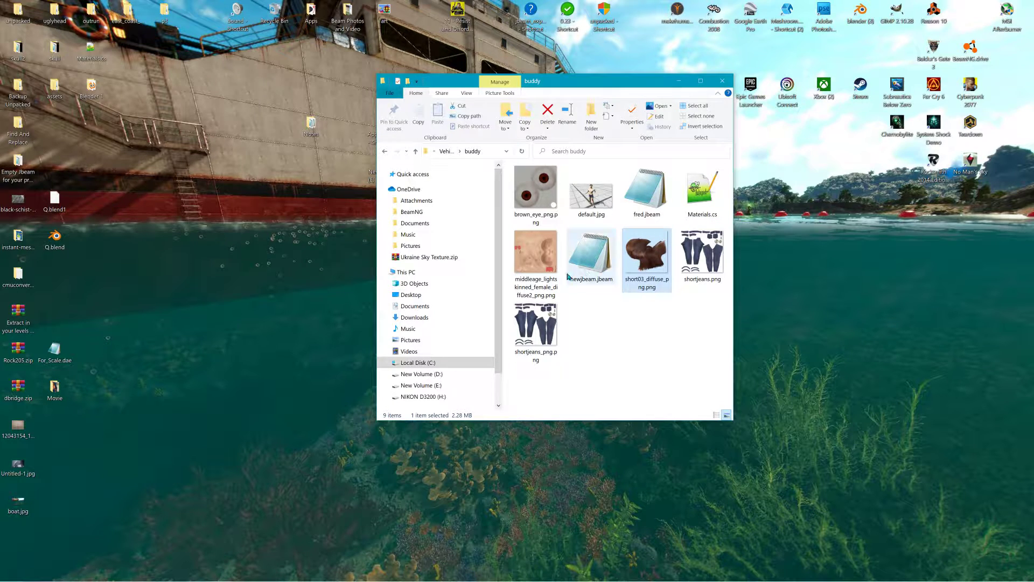
Delete shortjeans_png.png, shortjeans.png and newjbeam.jbeam from the buddy folder.
click(544, 331)
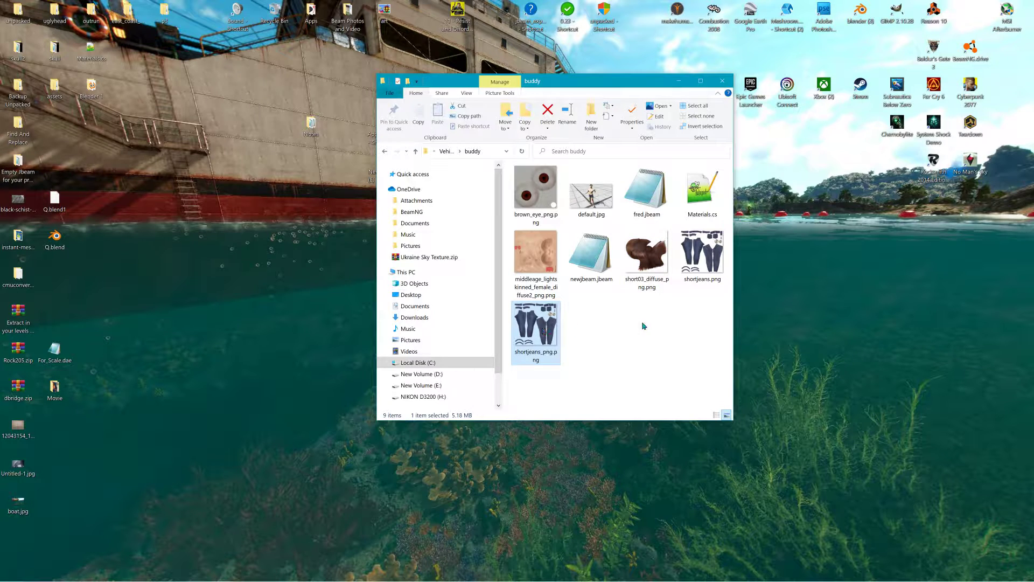
key(Delete)
click(702, 253)
key(Delete)
click(529, 266)
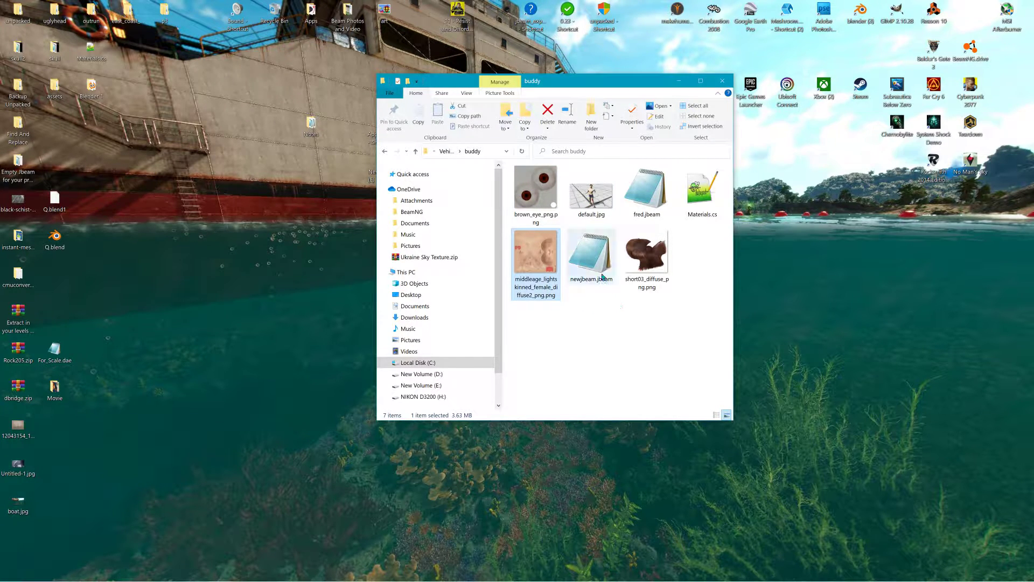
click(597, 257)
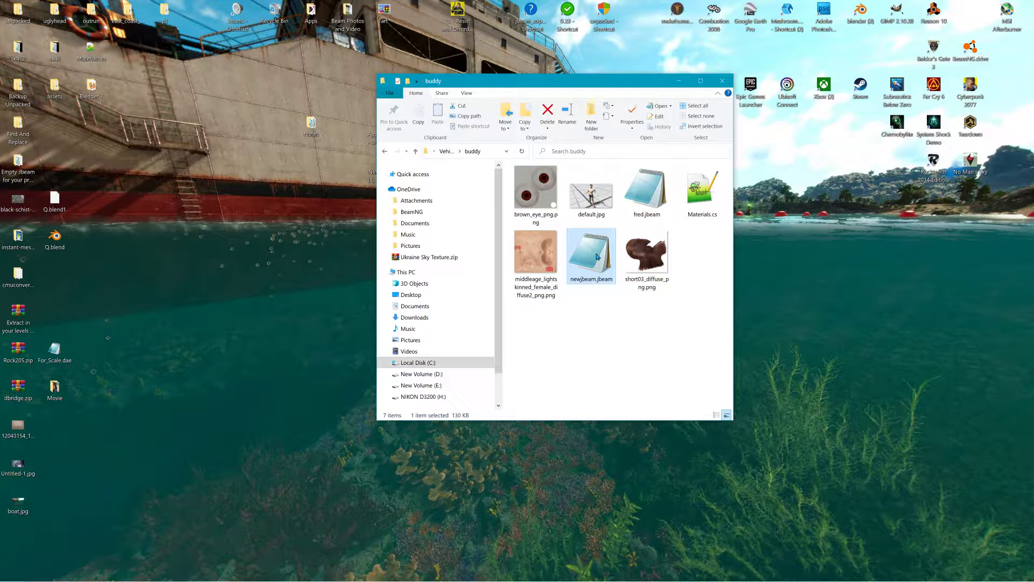
key(Delete)
Rename fred.jbeam in the buddy folder to buddy.jbeam.
click(652, 214)
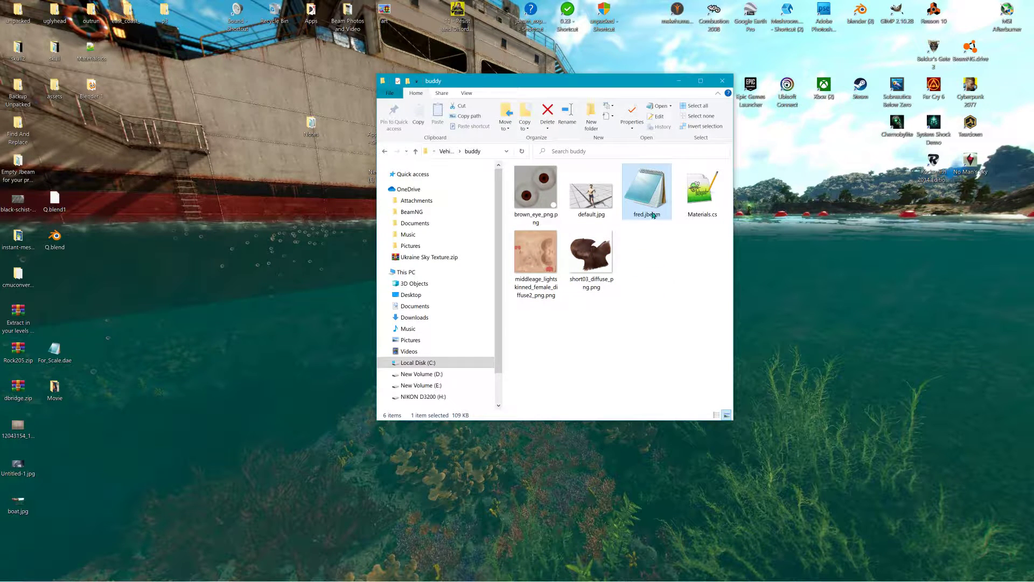
right_click(641, 213)
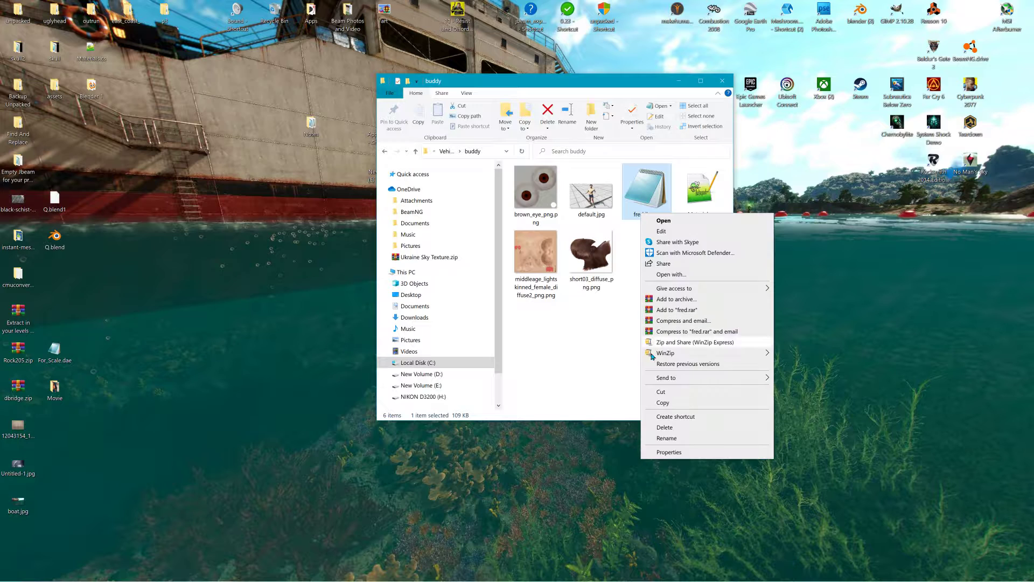
click(662, 438)
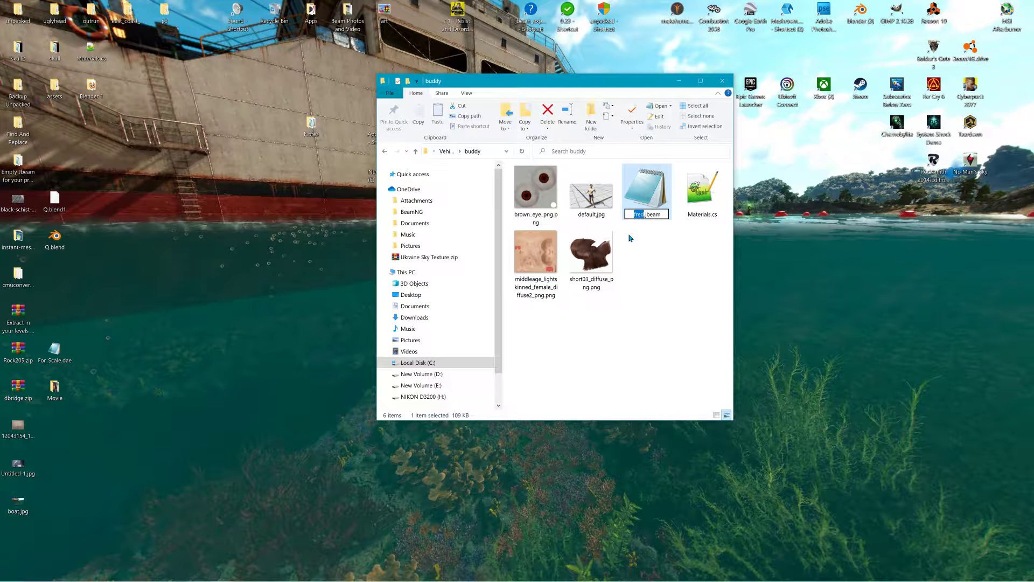
text(buddy)
key(Return)
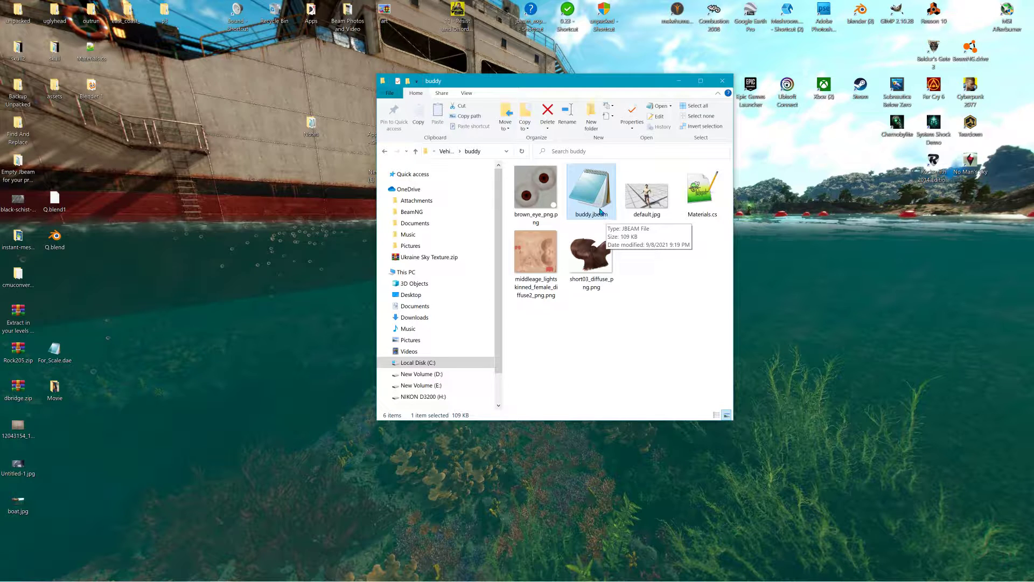
Open Materials.cs and buddy.jbeam in Notepad++ and show buddy.jbeam in a maximized window.
double_click(714, 211)
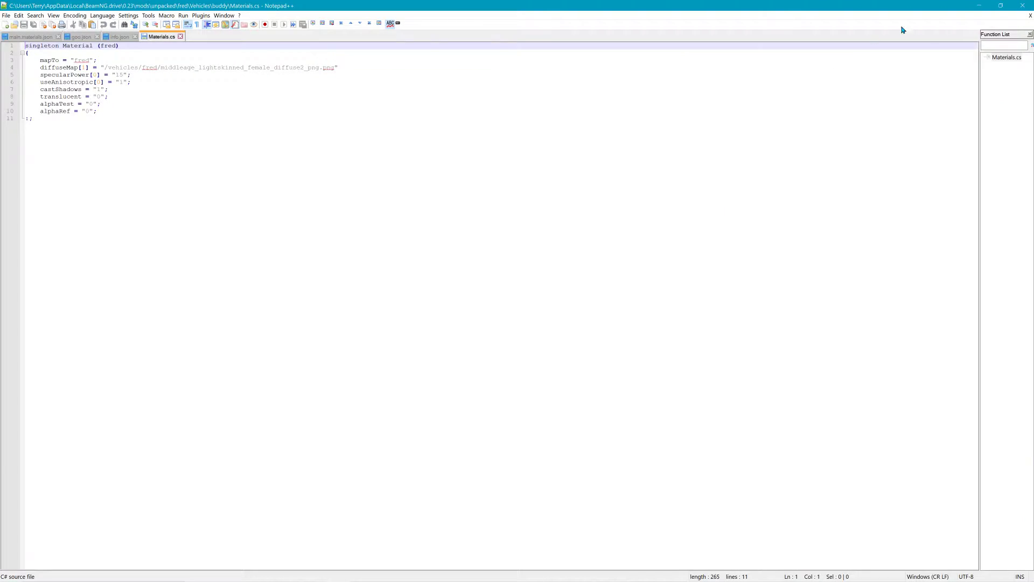
click(999, 5)
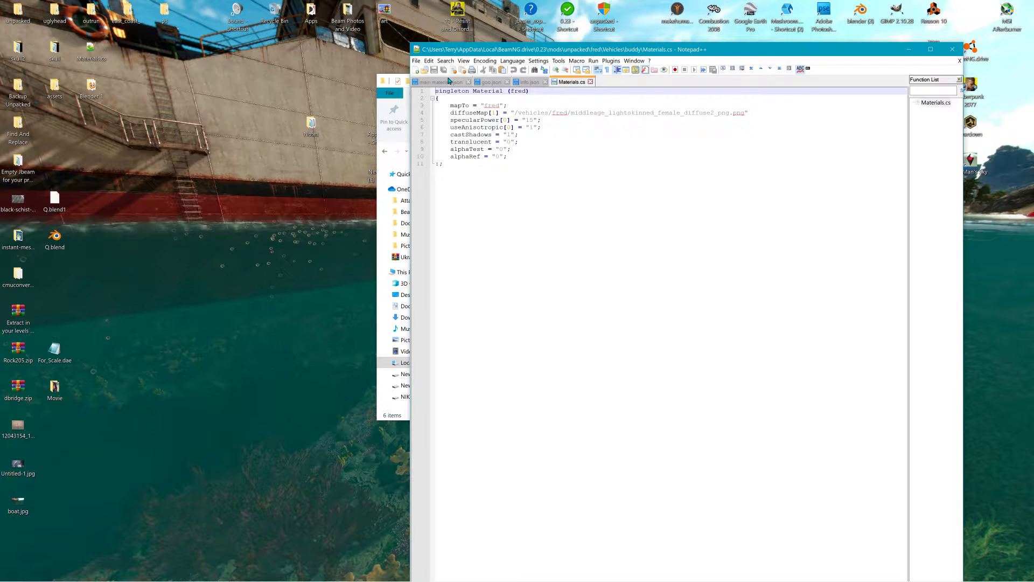
drag(587, 49, 151, 32)
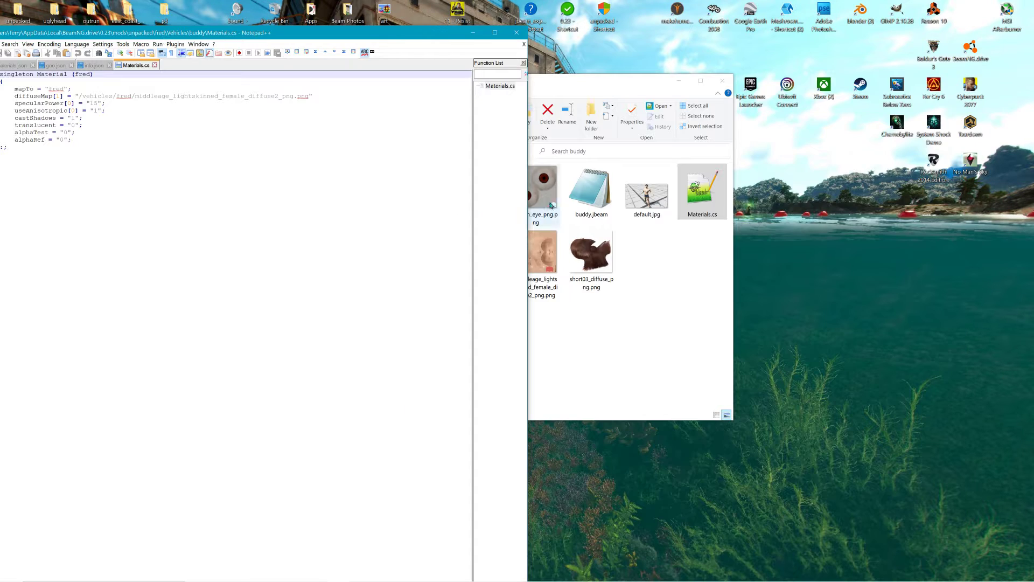
double_click(579, 187)
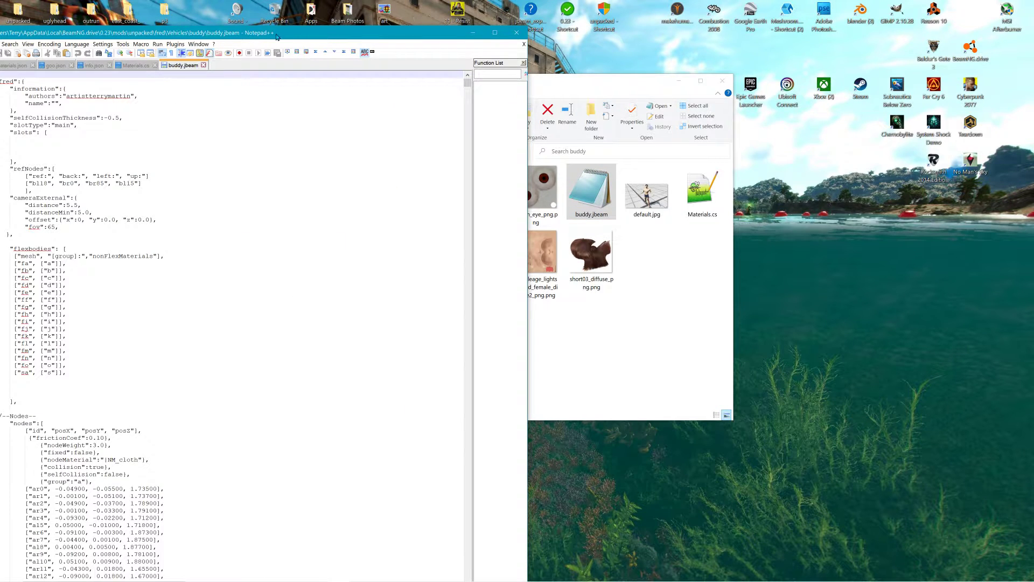
drag(280, 33, 501, 16)
double_click(501, 16)
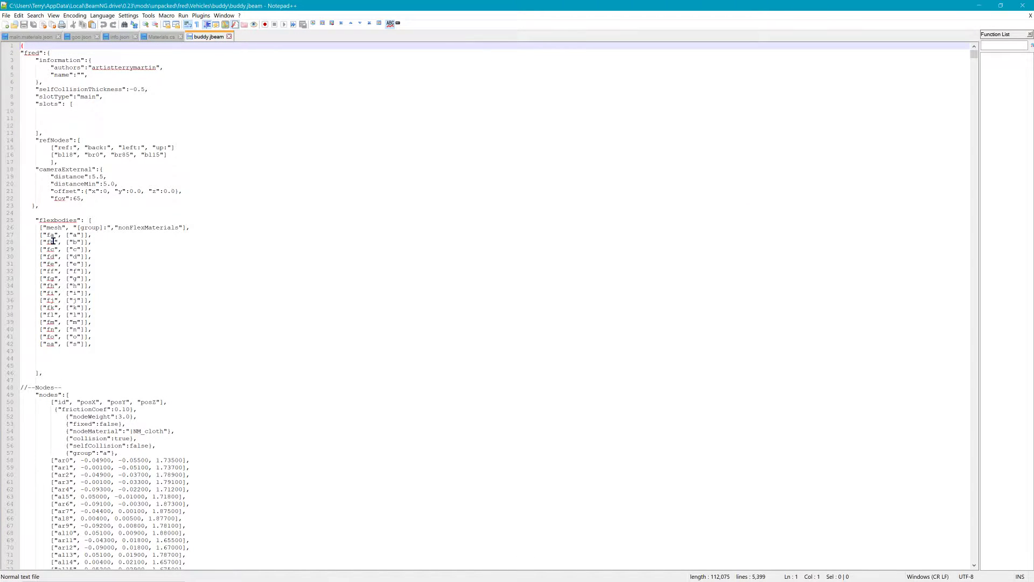
Delete all node coordinate lines of group a in buddy.jbeam, keeping the group heading.
drag(22, 235, 195, 447)
scroll(123, 358, down, 5)
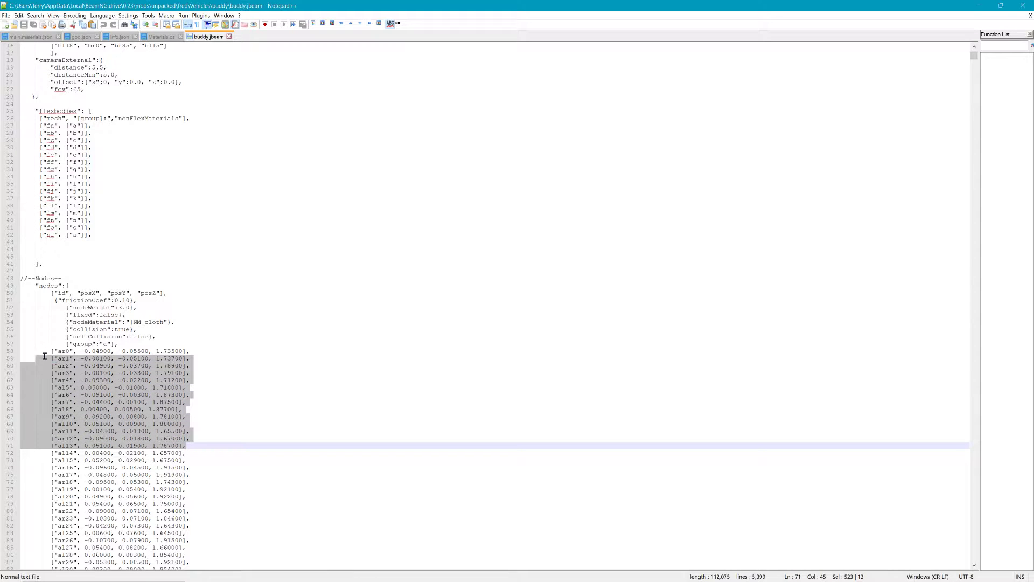
drag(42, 353, 232, 352)
key(Delete)
Delete the node coordinate lines under groups g, f and e, keeping their group headings.
drag(46, 319, 218, 134)
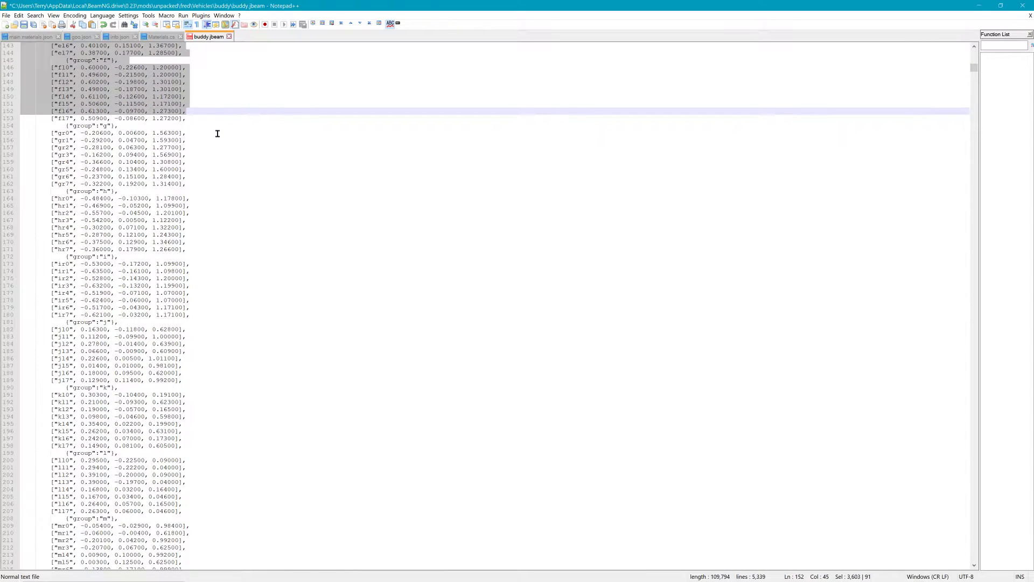
drag(201, 189, 37, 135)
key(Delete)
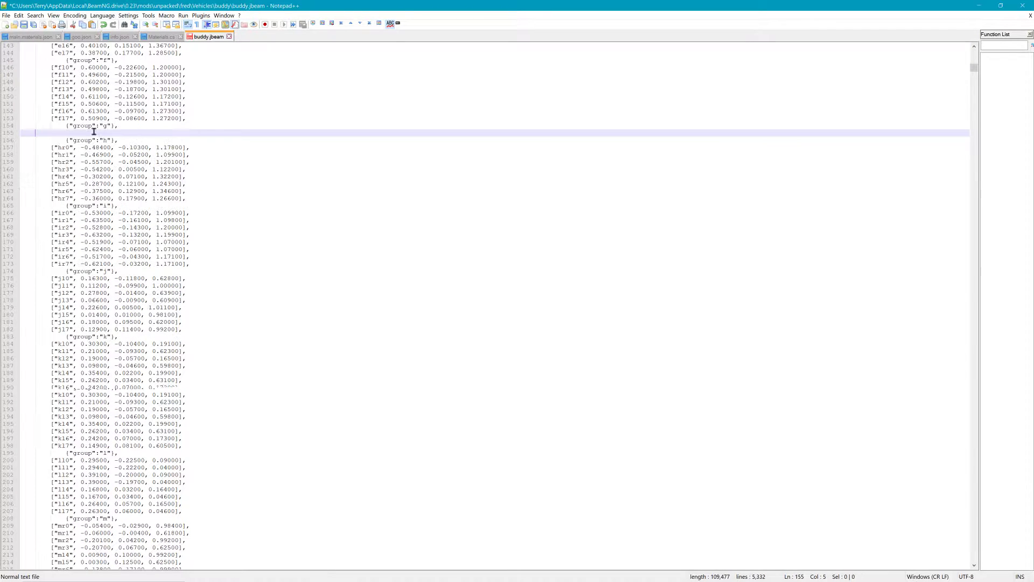
drag(203, 119, 37, 76)
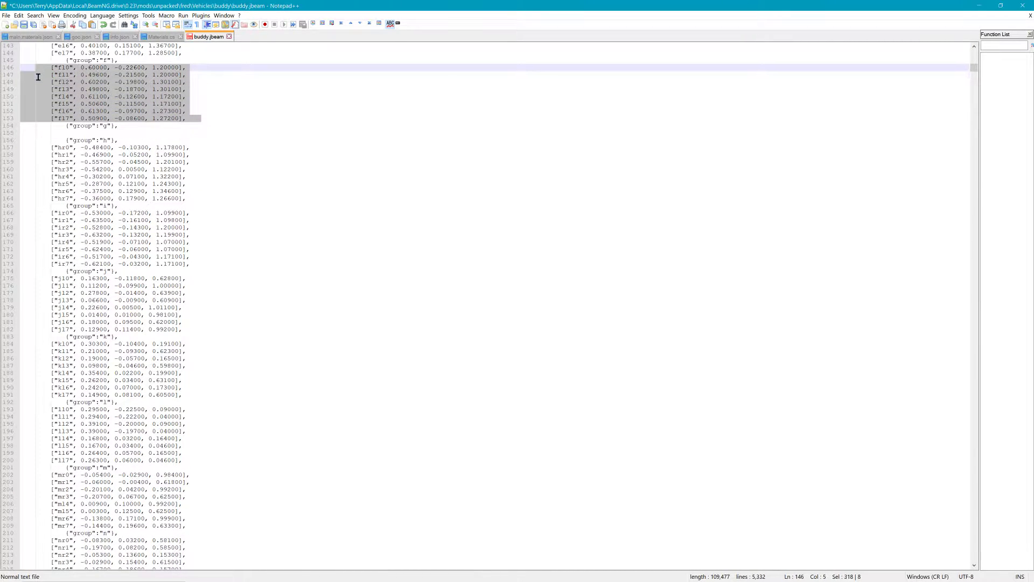
key(Delete)
scroll(46, 73, up, 6)
drag(189, 185, 36, 135)
key(Delete)
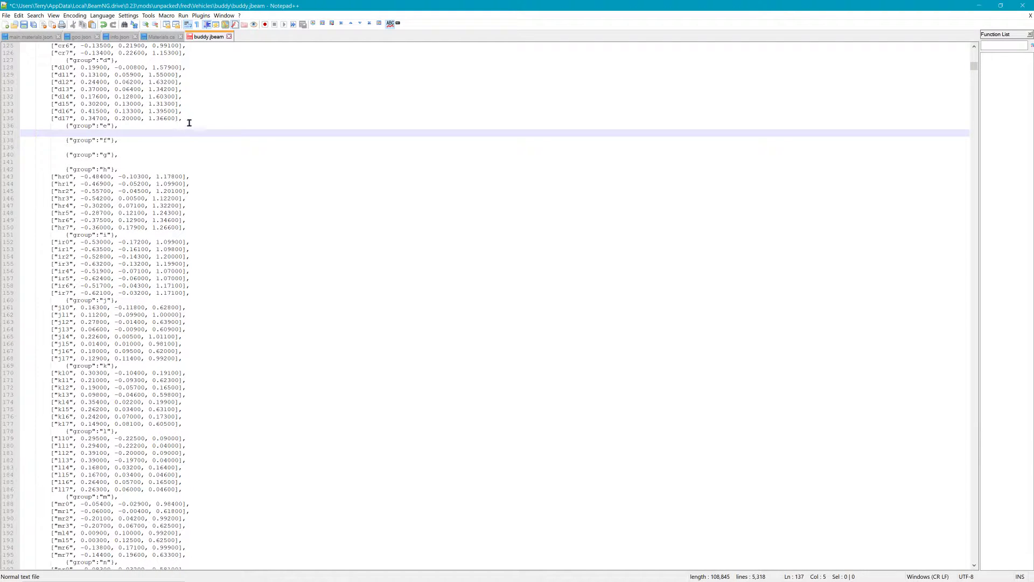
Delete the node coordinate lines under groups d, c and b, keeping their group headings.
drag(187, 120, 37, 69)
key(Delete)
scroll(159, 124, up, 4)
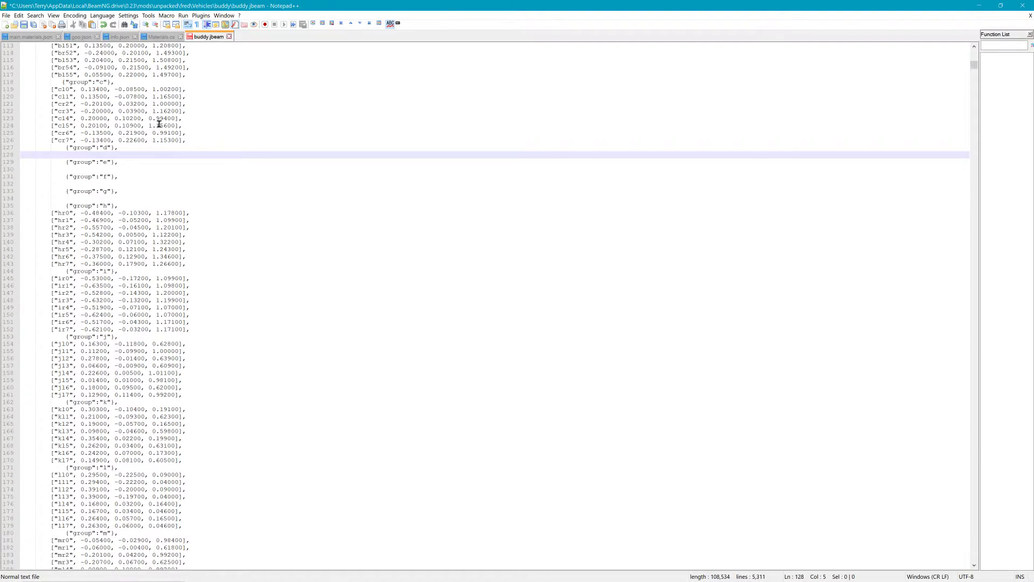
drag(187, 141, 37, 90)
key(Delete)
scroll(154, 102, up, 4)
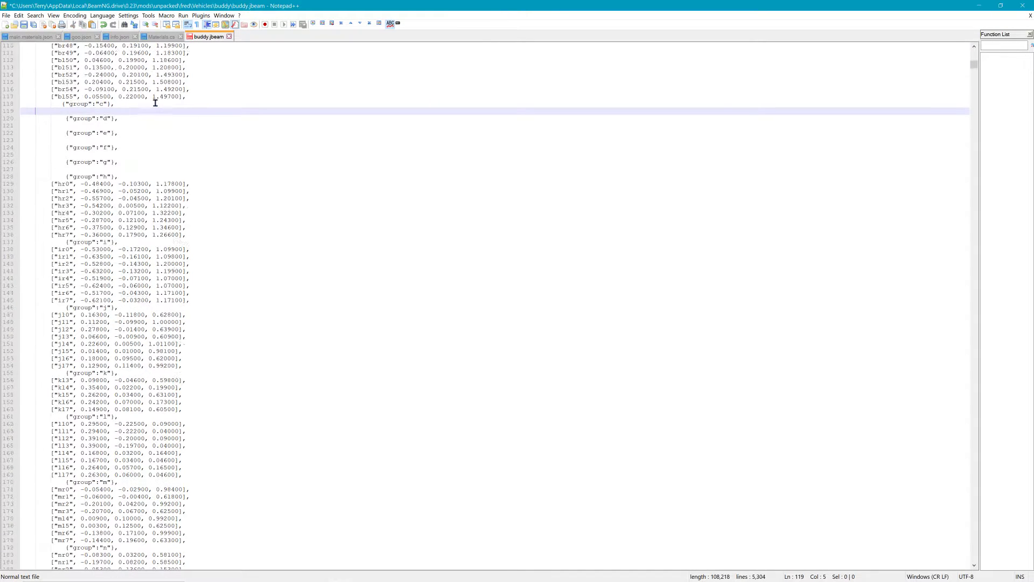
drag(198, 165, 48, 165)
key(Delete)
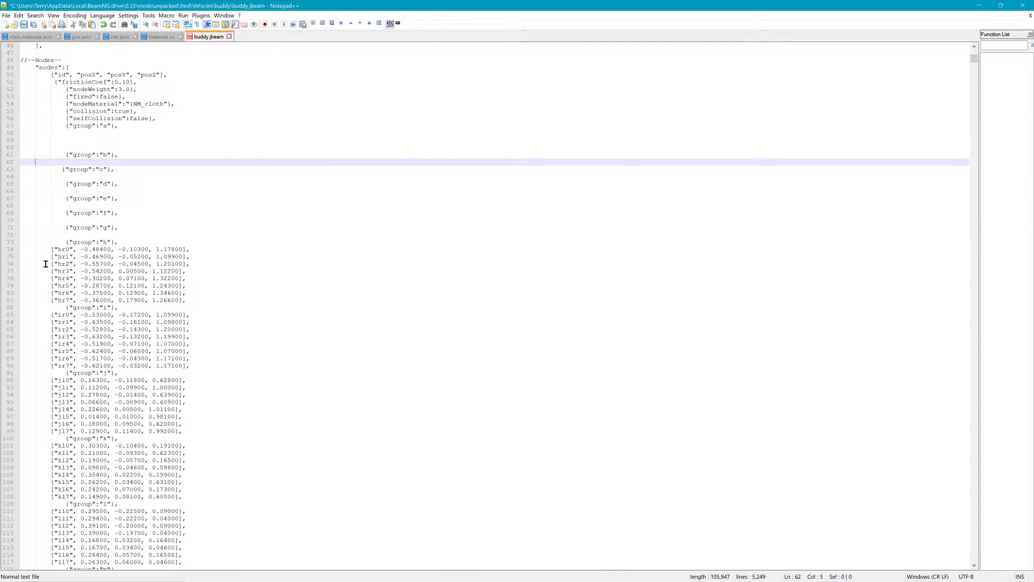
Delete the node coordinate lines under groups h, i, j and k, keeping their group headings.
drag(37, 249, 195, 307)
key(Delete)
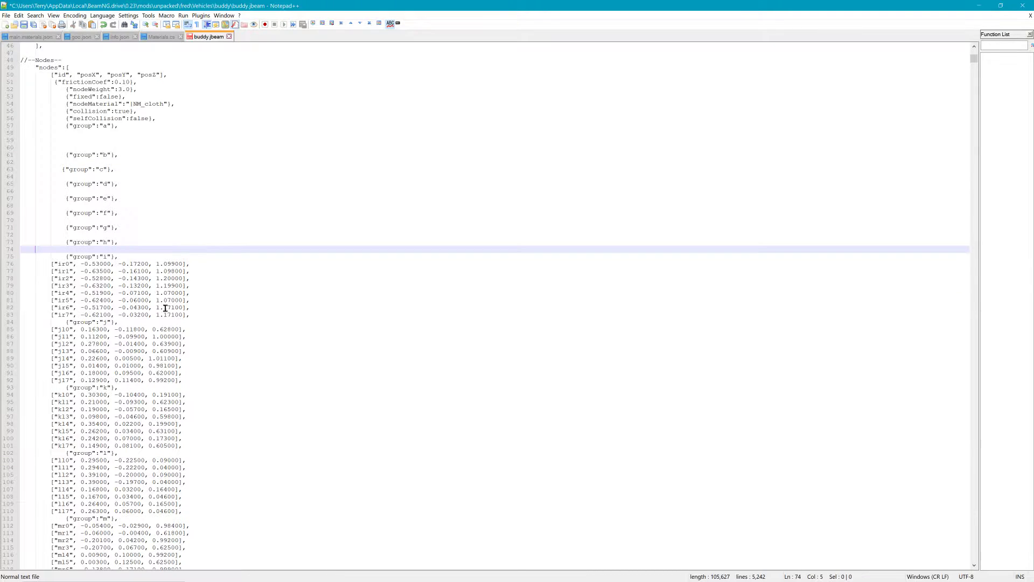
drag(36, 264, 221, 316)
key(Delete)
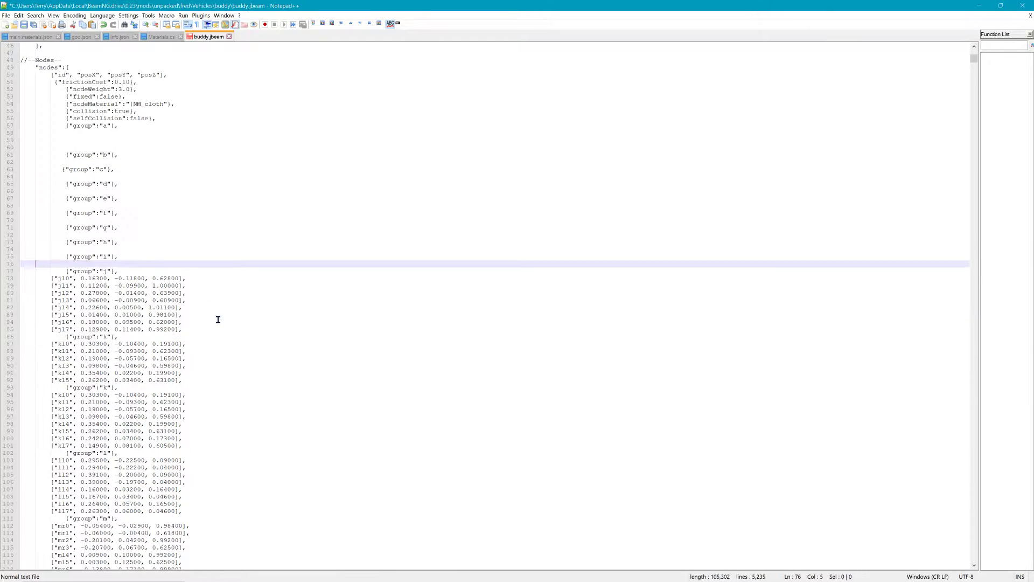
drag(36, 279, 214, 333)
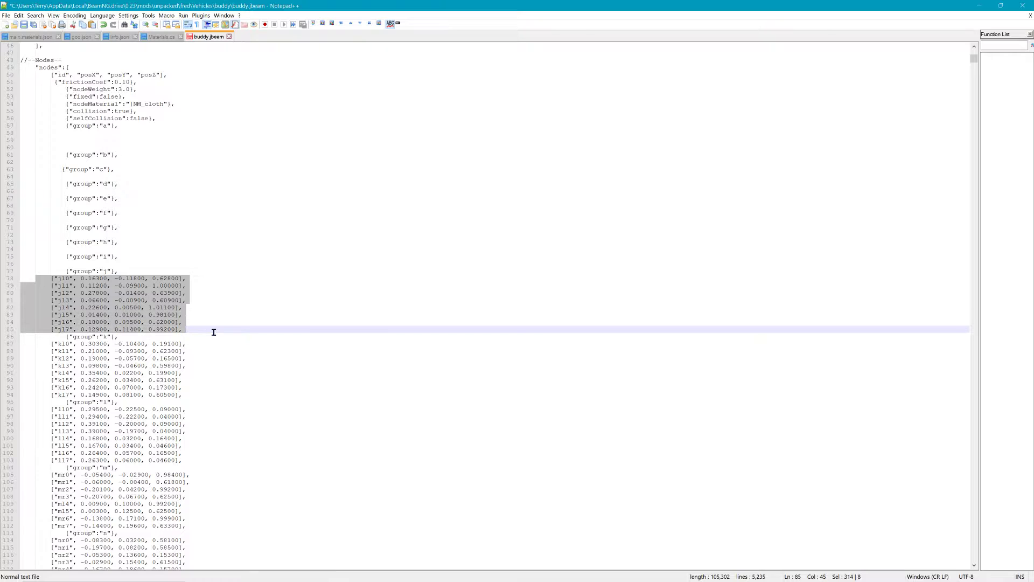
key(Delete)
drag(50, 294, 224, 348)
key(Delete)
Delete the node coordinate lines under groups l, m, n and o, keeping their group headings.
drag(52, 308, 238, 361)
key(Delete)
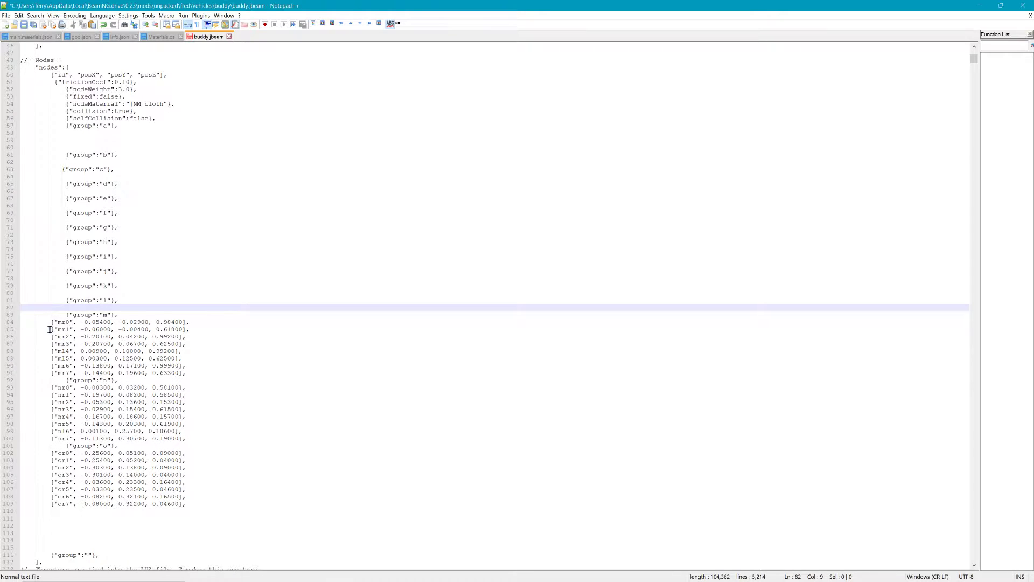
drag(38, 323, 234, 377)
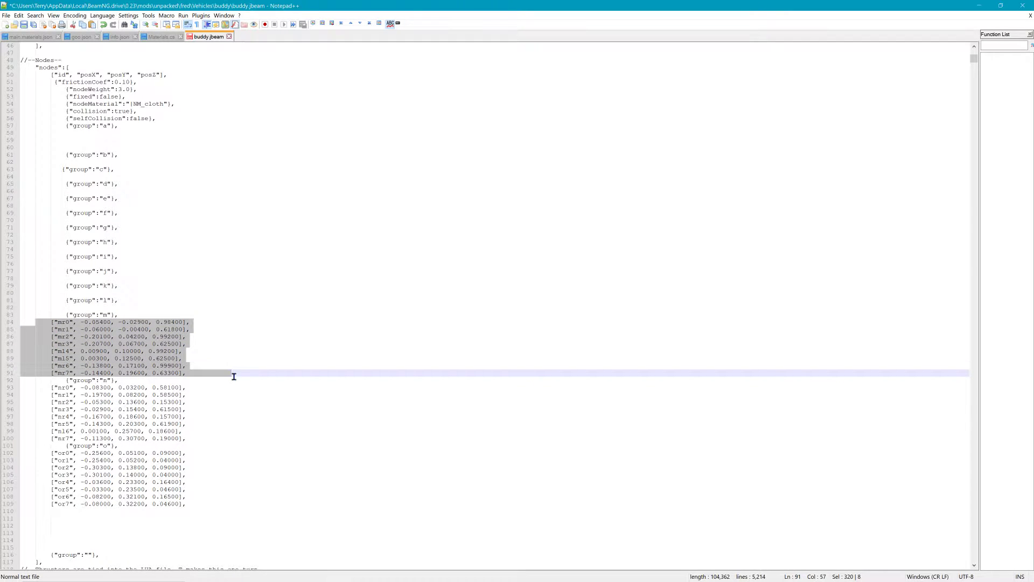
key(Delete)
drag(52, 337, 227, 390)
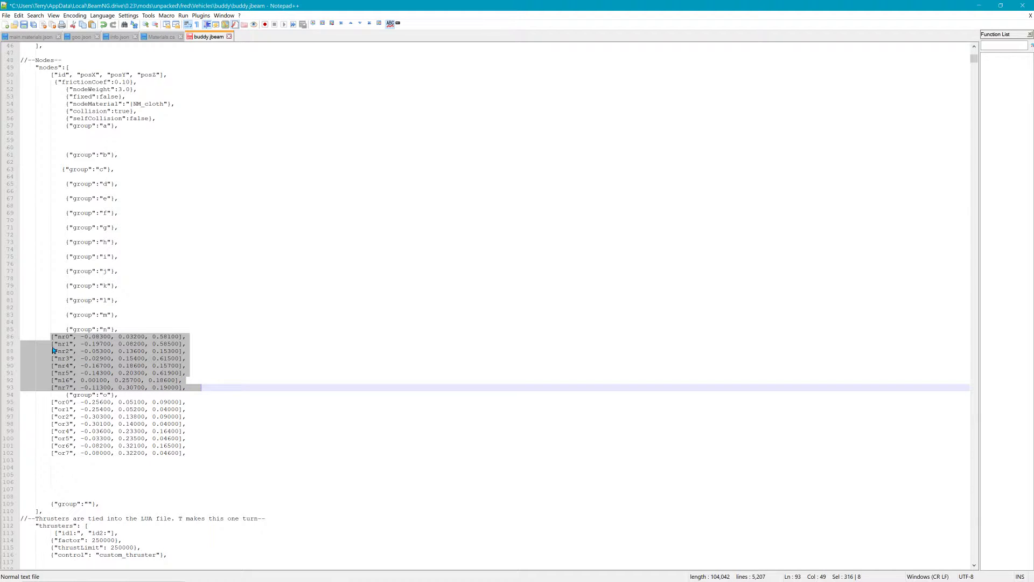
key(Delete)
drag(52, 351, 221, 406)
key(Delete)
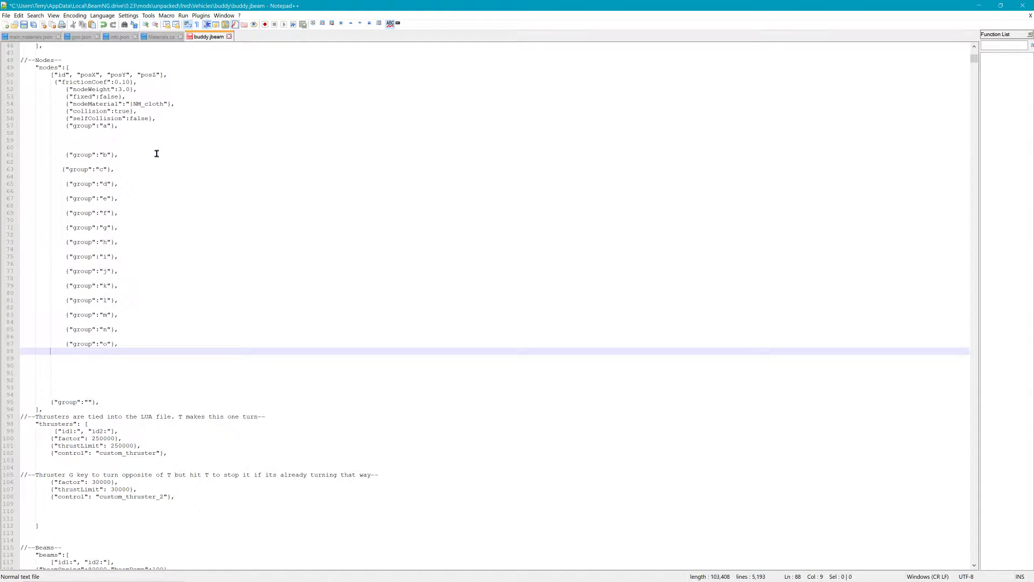
Compare the emptied node group headings with the mesh and group pairs in the flexbodies section.
click(70, 130)
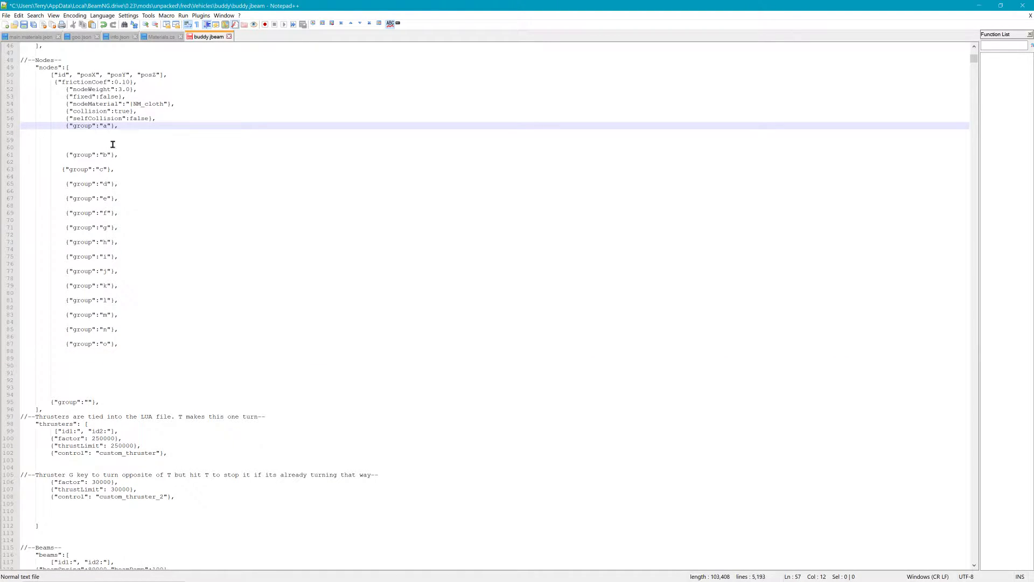
scroll(57, 130, up, 3)
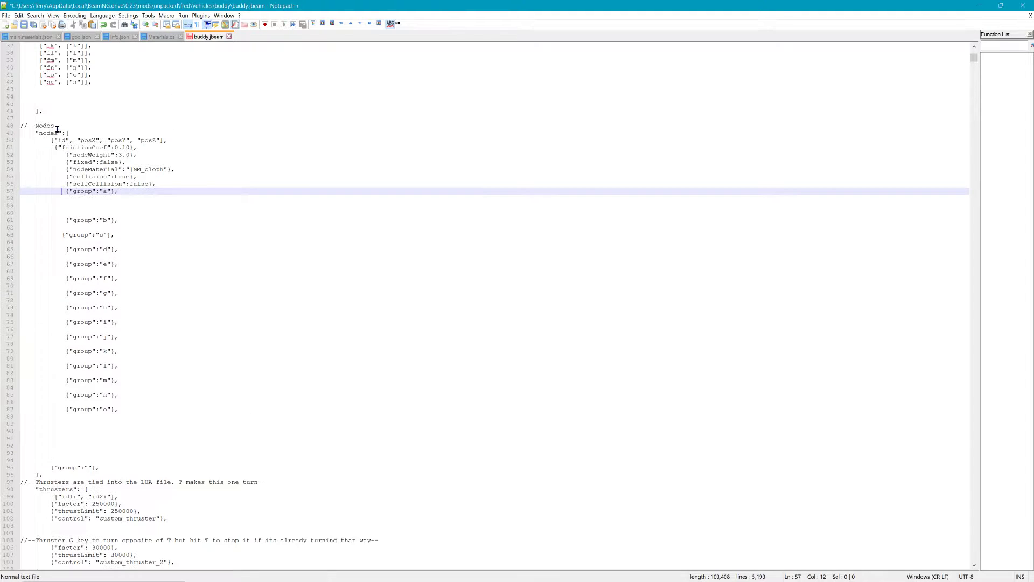
scroll(60, 134, up, 6)
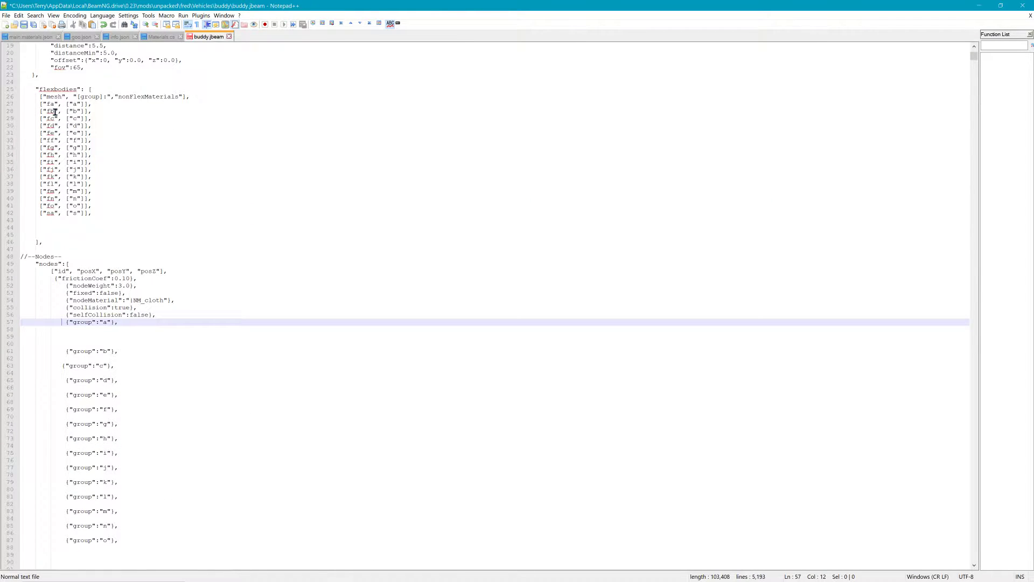
drag(48, 104, 113, 221)
Delete all node pairs in the beams section between the 80000 and 100000 beamSpring settings, keeping both settings.
scroll(122, 226, down, 20)
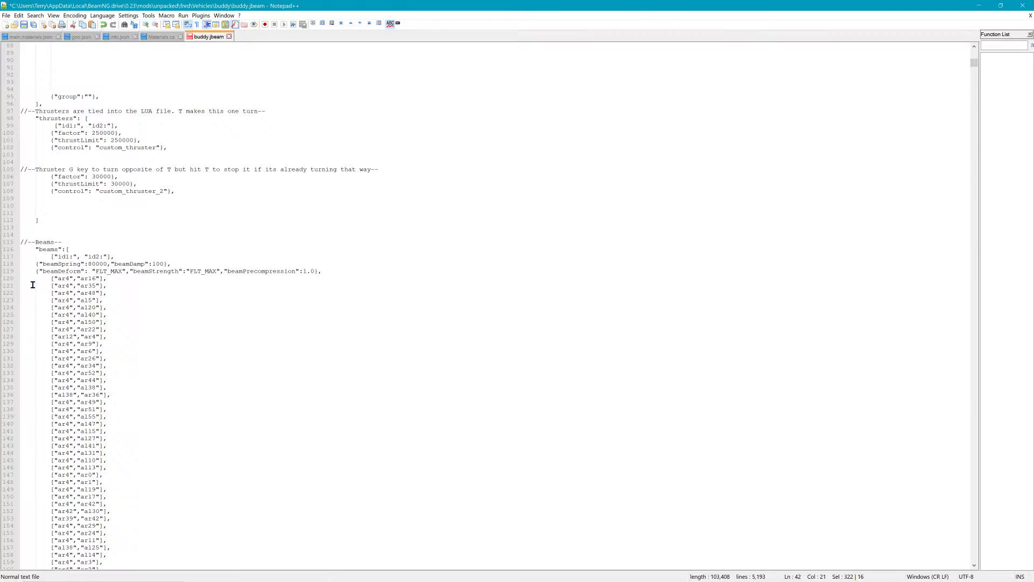
drag(33, 284, 168, 468)
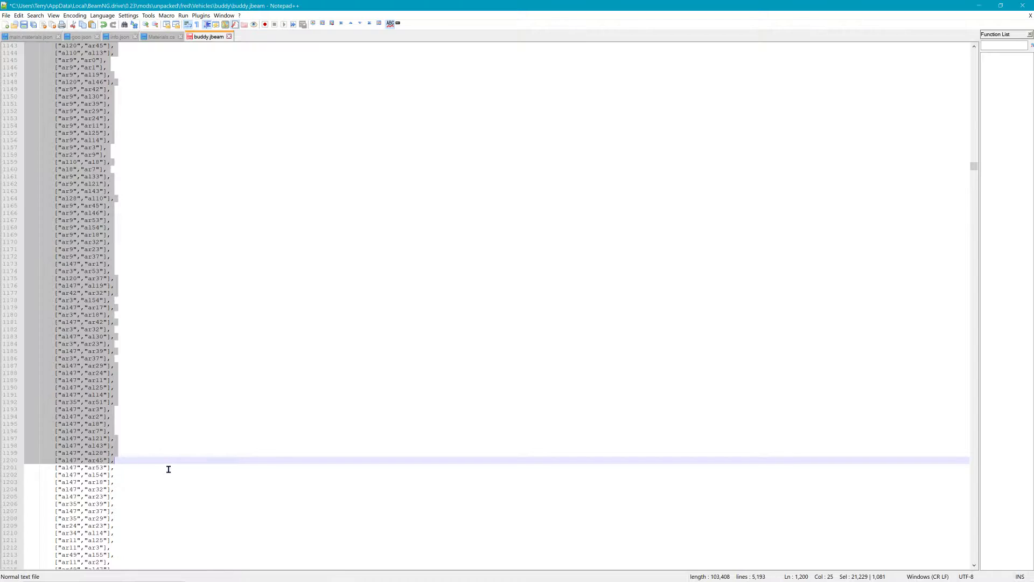
key(Delete)
click(48, 477)
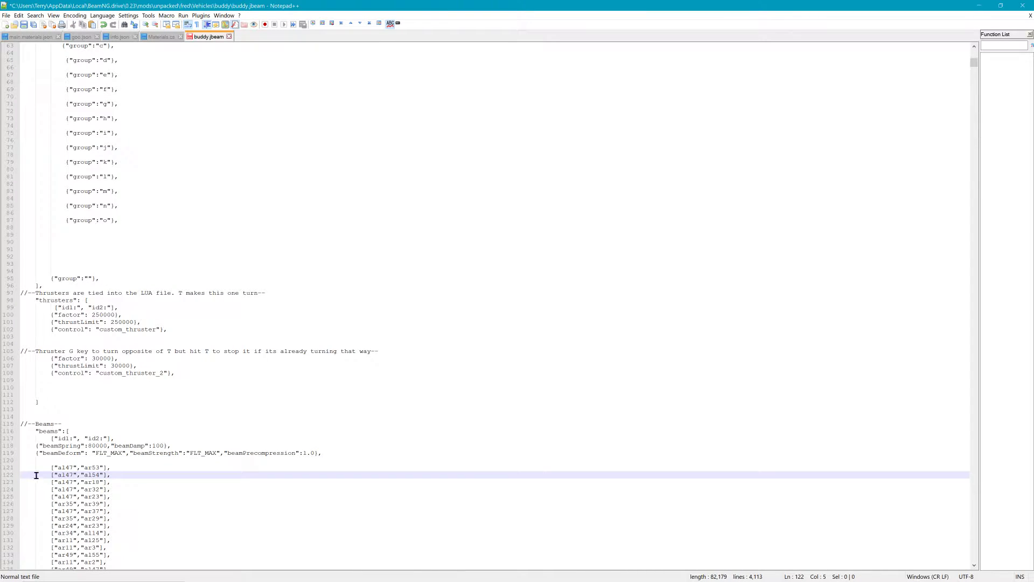
key(Up)
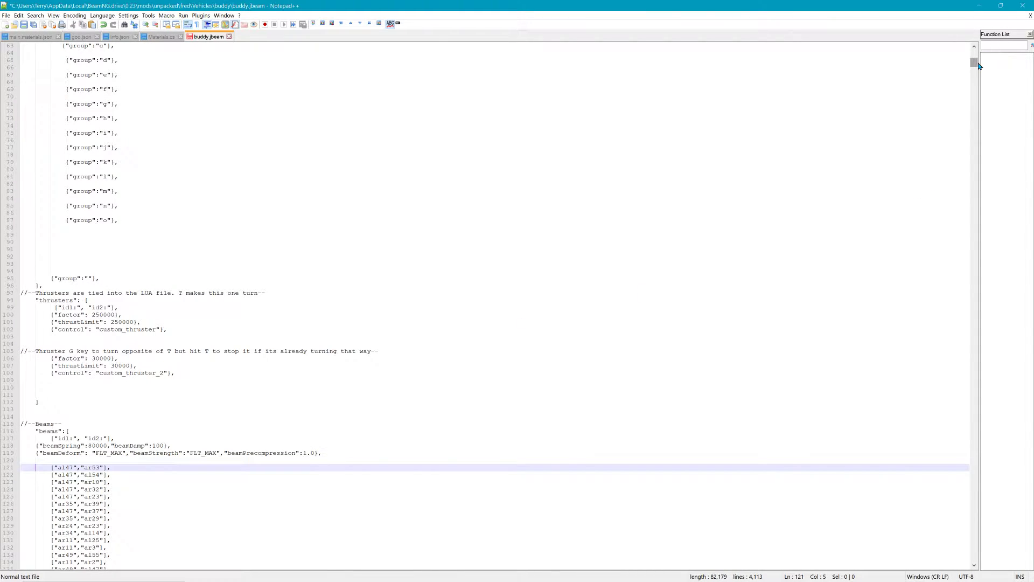
drag(974, 61, 975, 499)
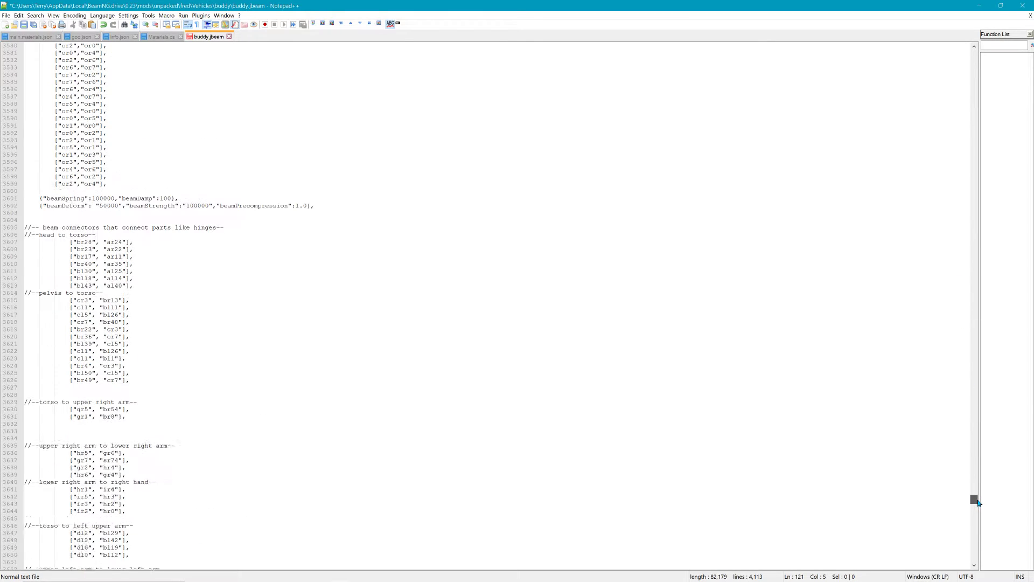
shift+click(126, 187)
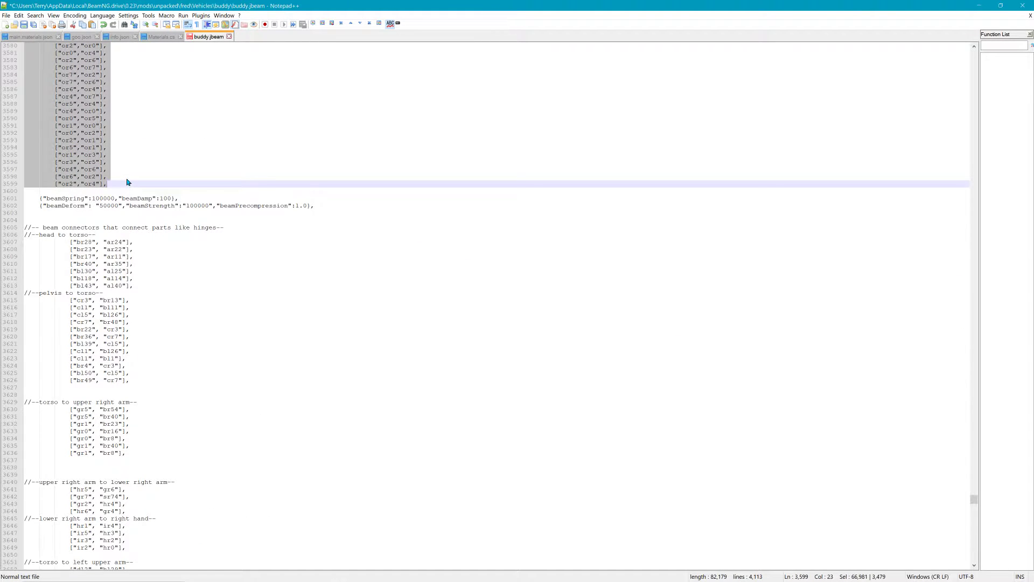
key(Delete)
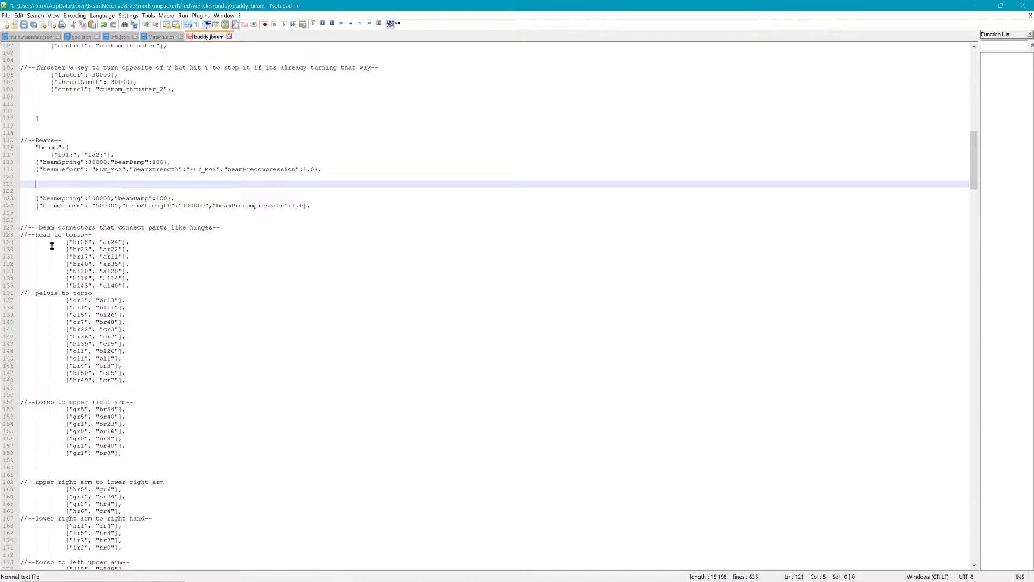
Delete the node pairs under the head to torso connector comment.
drag(51, 247, 181, 287)
key(Delete)
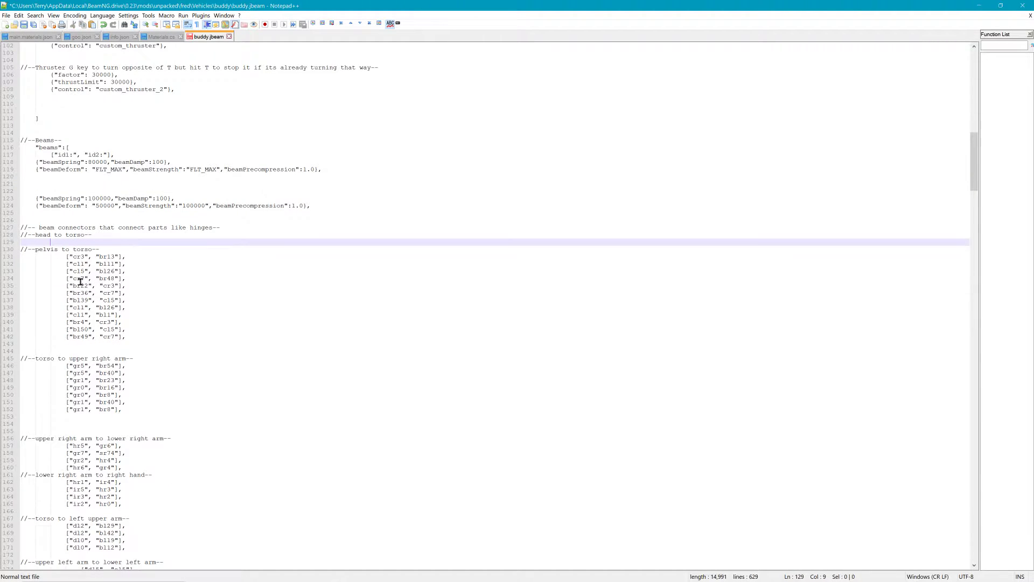
Delete the node pairs under the pelvis to torso, torso to upper right arm, upper to lower right arm, and lower right arm to right hand comments.
drag(62, 261, 180, 349)
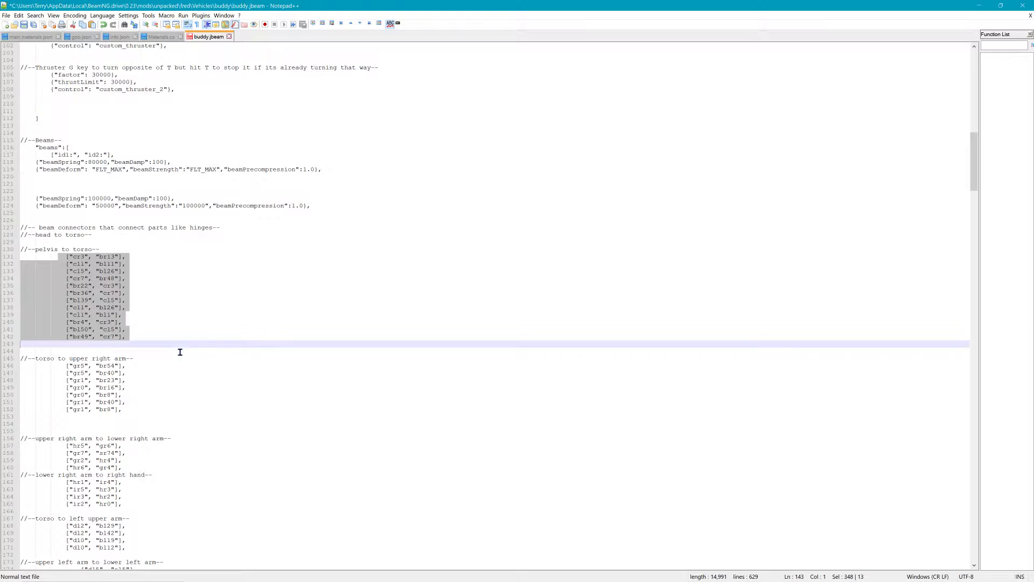
key(Delete)
drag(22, 242, 38, 252)
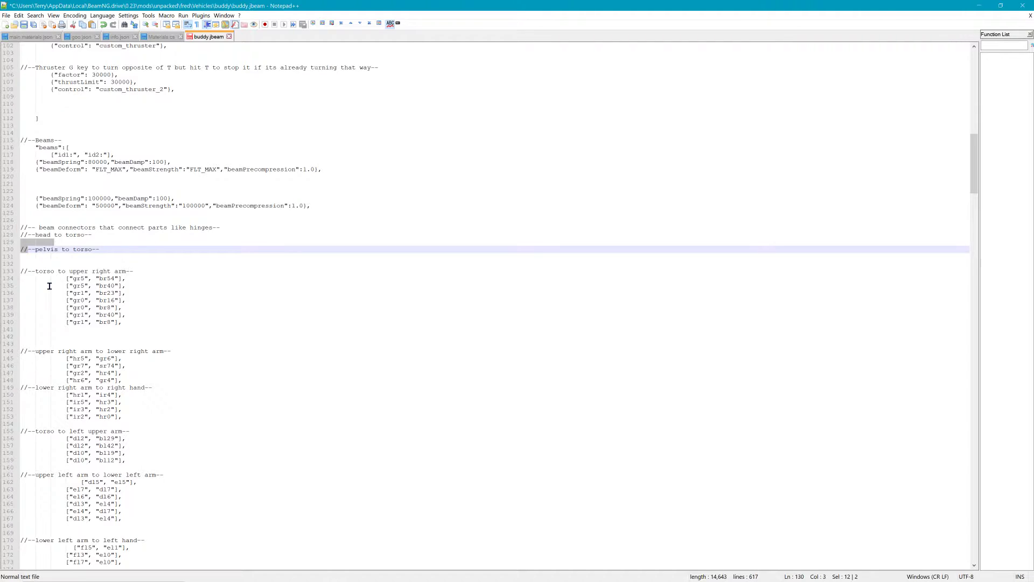
drag(54, 279, 181, 330)
key(Delete)
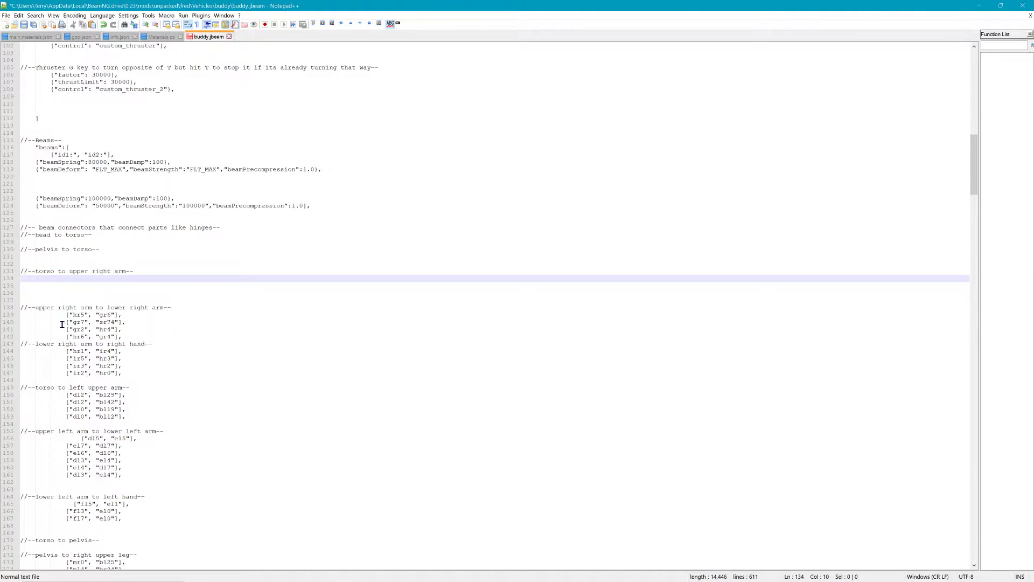
drag(58, 317, 161, 340)
key(Delete)
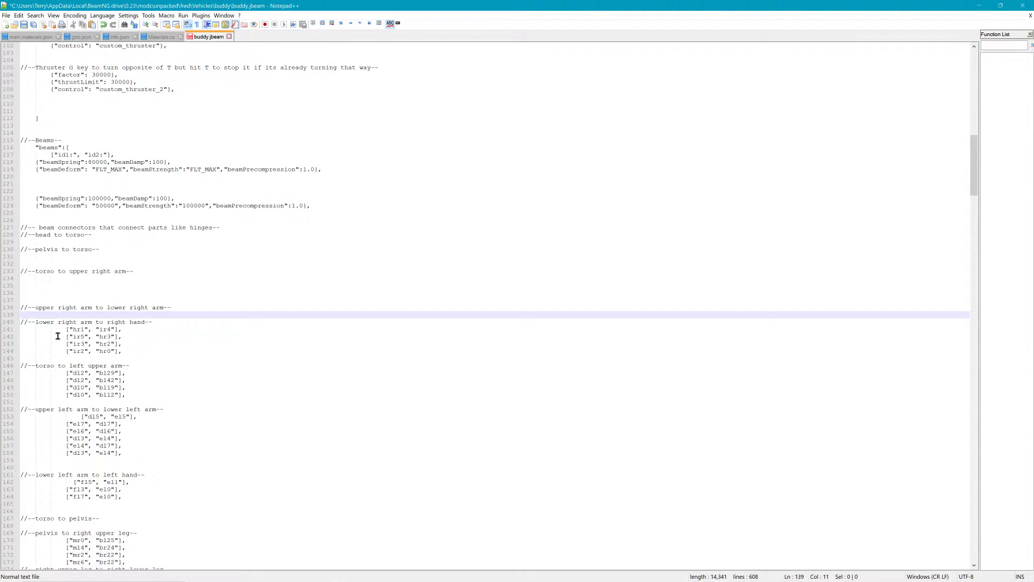
drag(51, 329, 170, 364)
key(Delete)
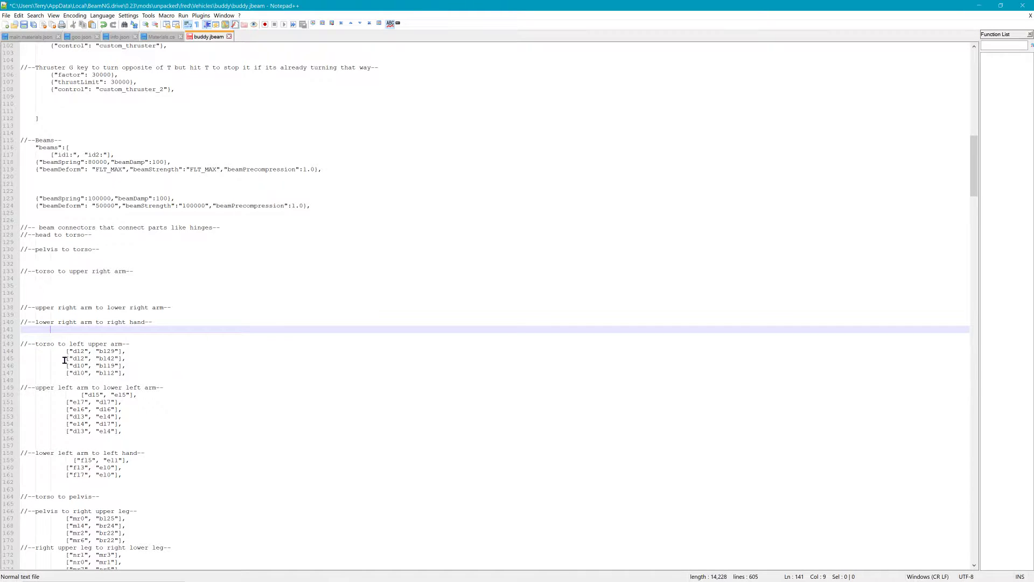
Delete the node pairs under the torso to left upper arm, upper to lower left arm, and lower left arm to left hand comments.
drag(54, 351, 139, 376)
key(Delete)
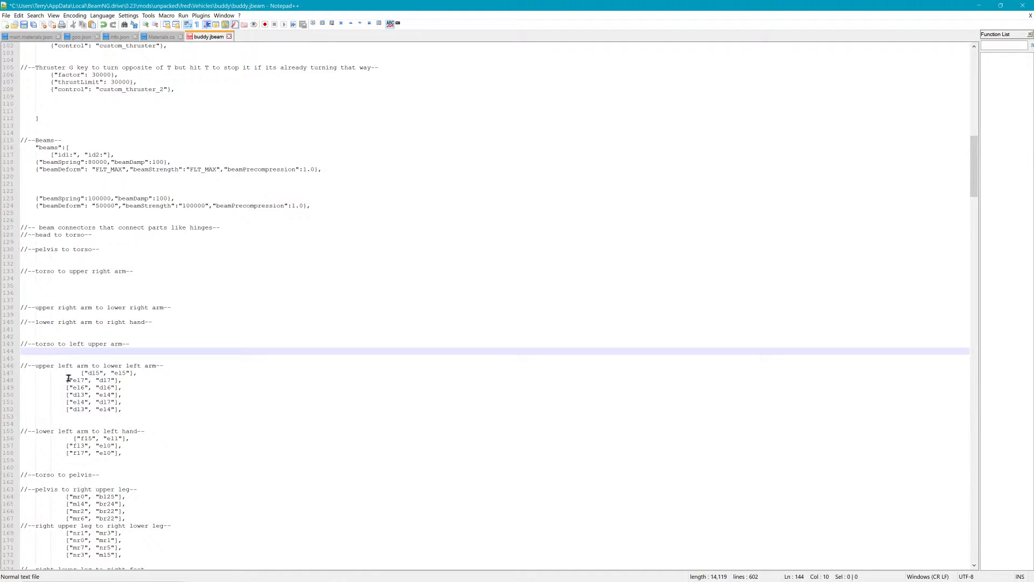
drag(63, 376, 163, 413)
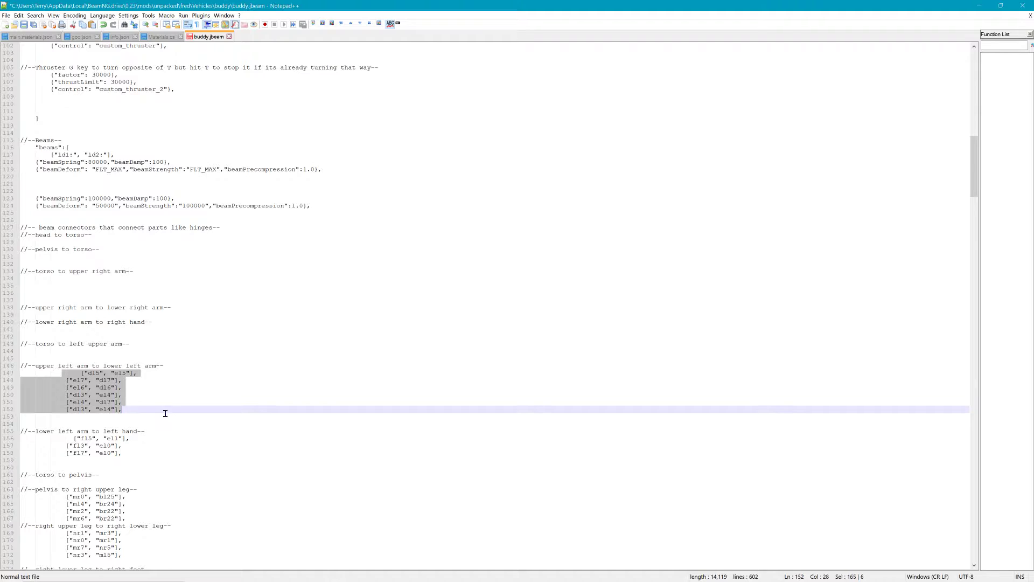
key(Delete)
drag(54, 402, 139, 424)
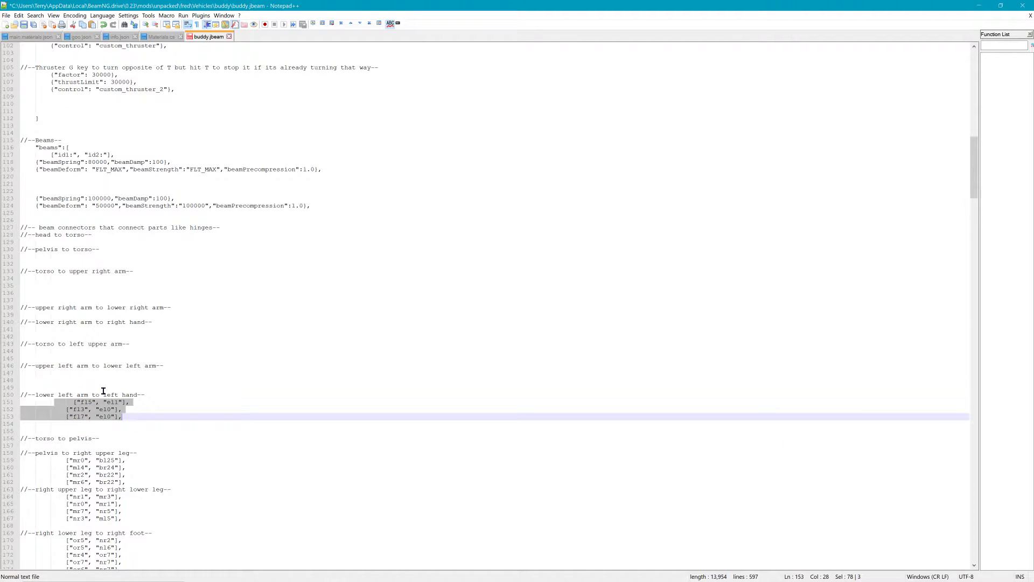
key(Delete)
Delete the node pairs under the pelvis to right upper leg, right upper to lower leg, and right lower leg to right foot comments.
scroll(111, 414, down, 1)
drag(54, 424, 134, 446)
key(Delete)
drag(62, 438, 152, 461)
key(Delete)
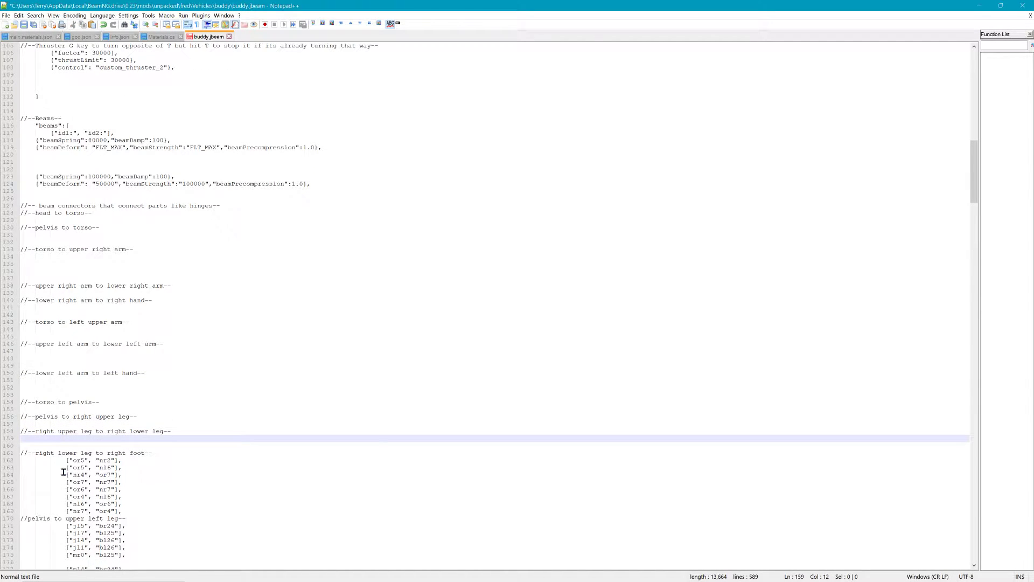
drag(58, 461, 154, 515)
key(Delete)
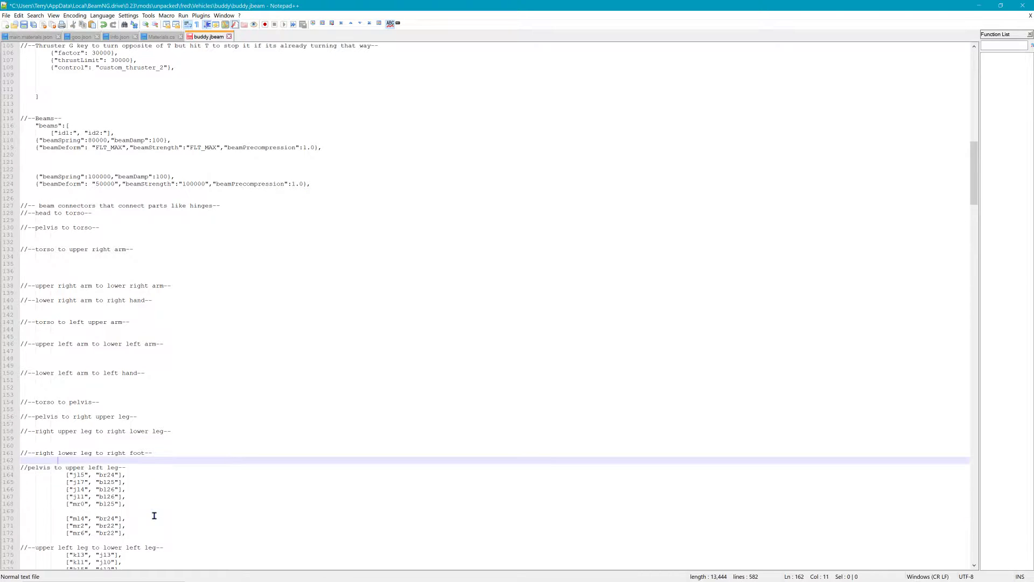
Delete the node pairs under the pelvis to upper left leg, upper to lower left leg, and lower left leg to left foot comments.
scroll(154, 516, down, 4)
drag(57, 387, 150, 420)
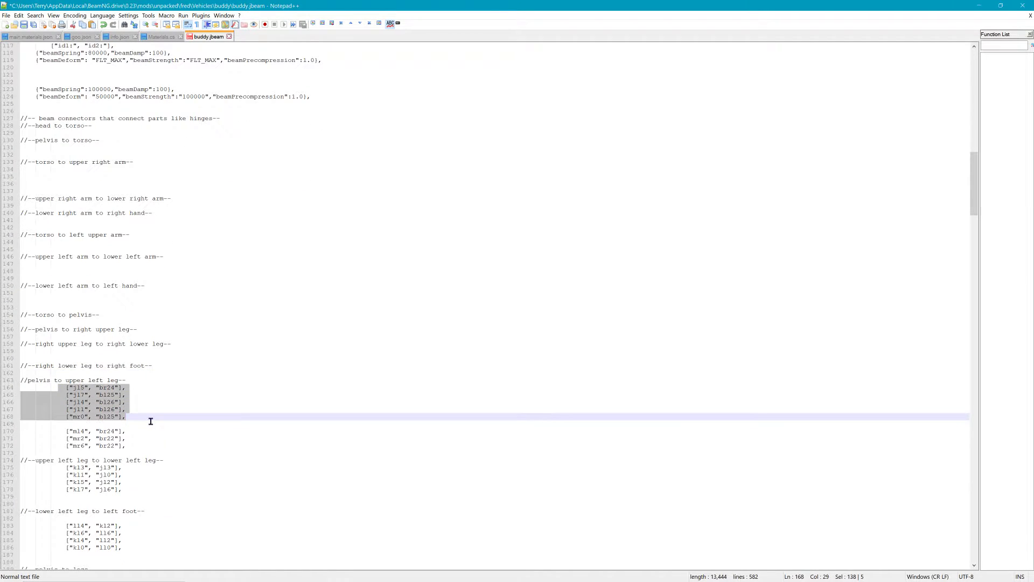
key(Delete)
drag(61, 403, 157, 428)
key(Delete)
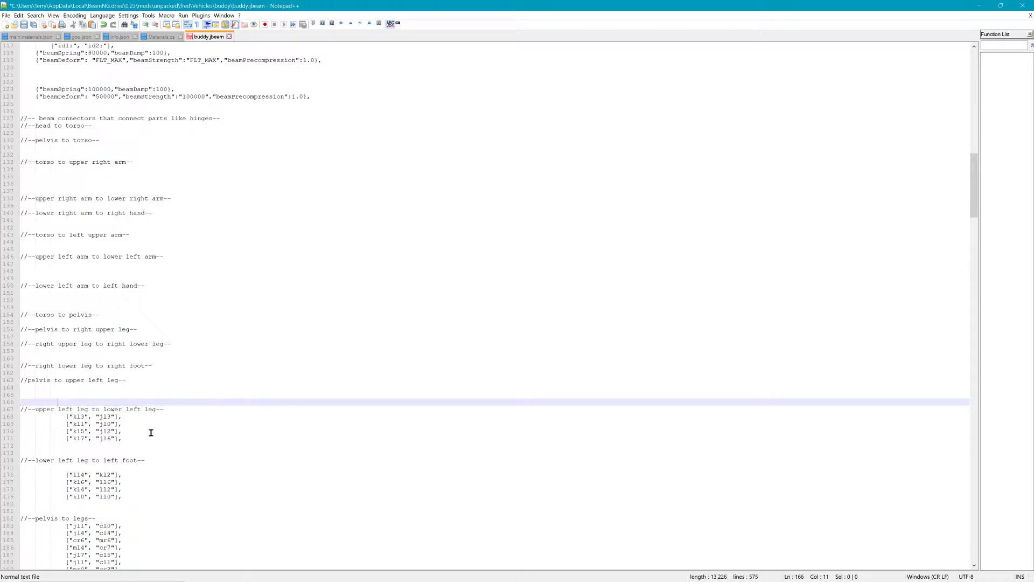
drag(65, 419, 154, 445)
key(Delete)
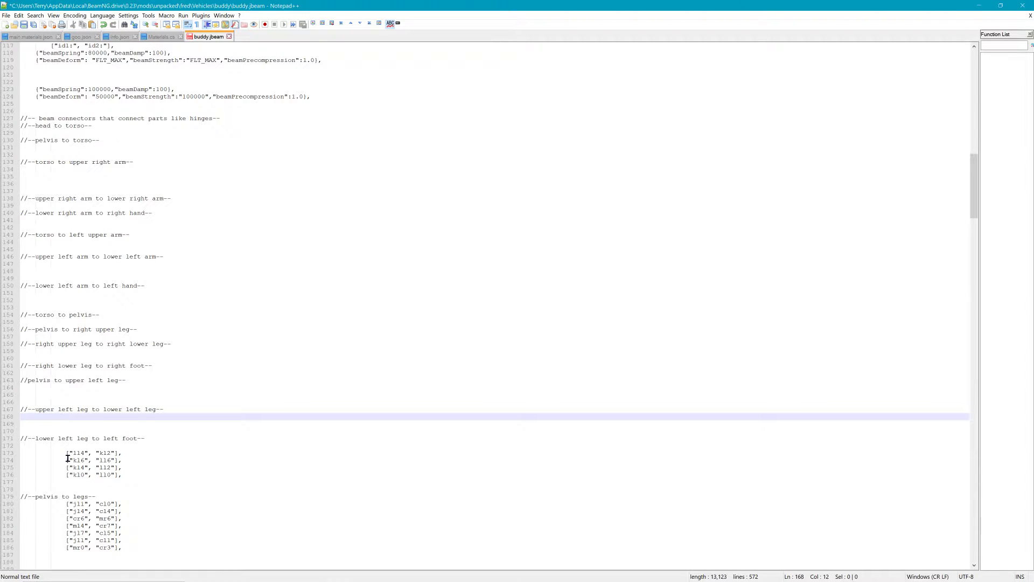
drag(67, 455, 143, 485)
key(Delete)
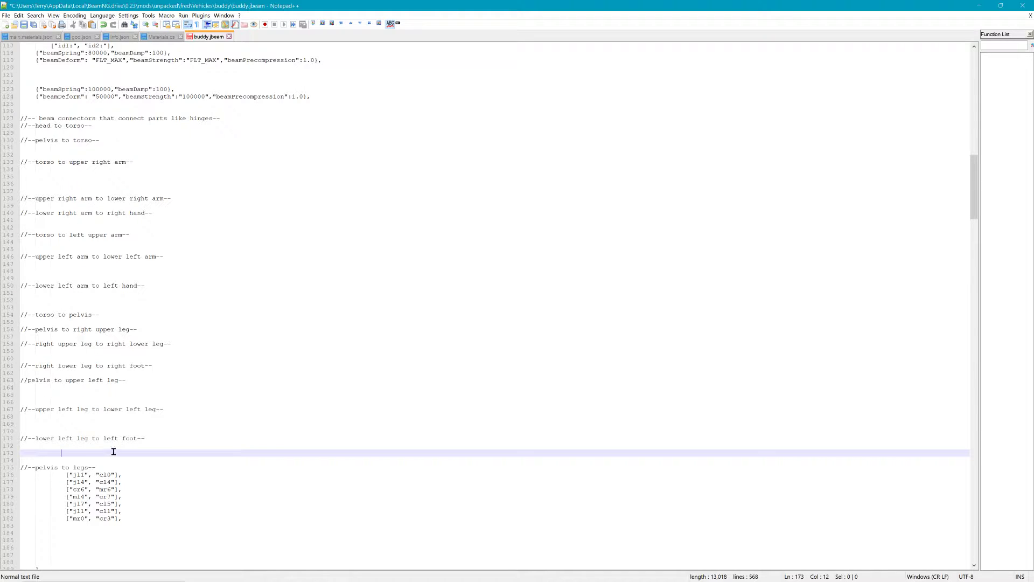
Delete the node pairs under the pelvis to legs comment.
scroll(132, 439, down, 2)
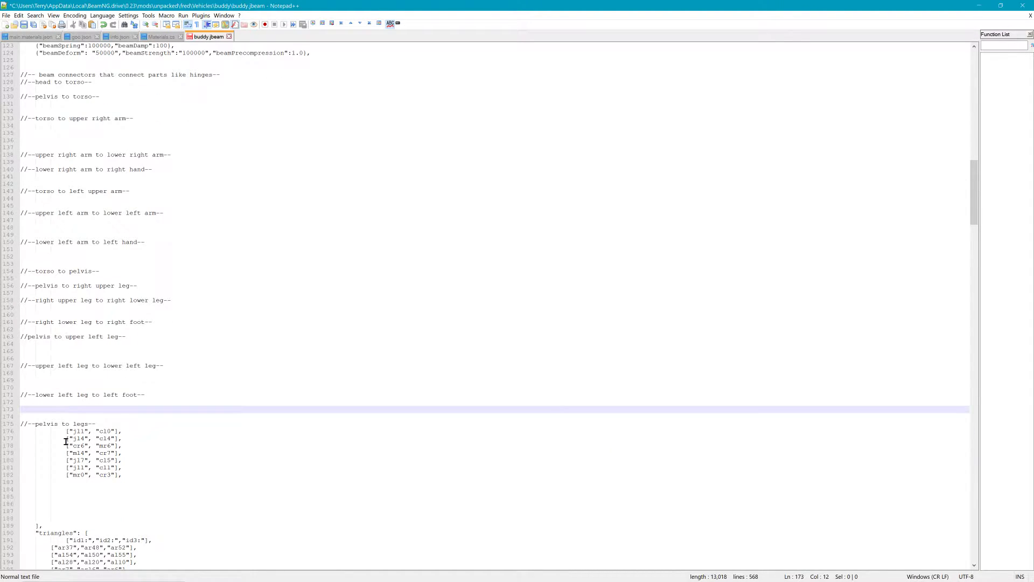
drag(58, 431, 162, 476)
key(Delete)
Delete all node triples in the triangles section, keeping its id header line and the closing empty group line.
scroll(163, 474, down, 1)
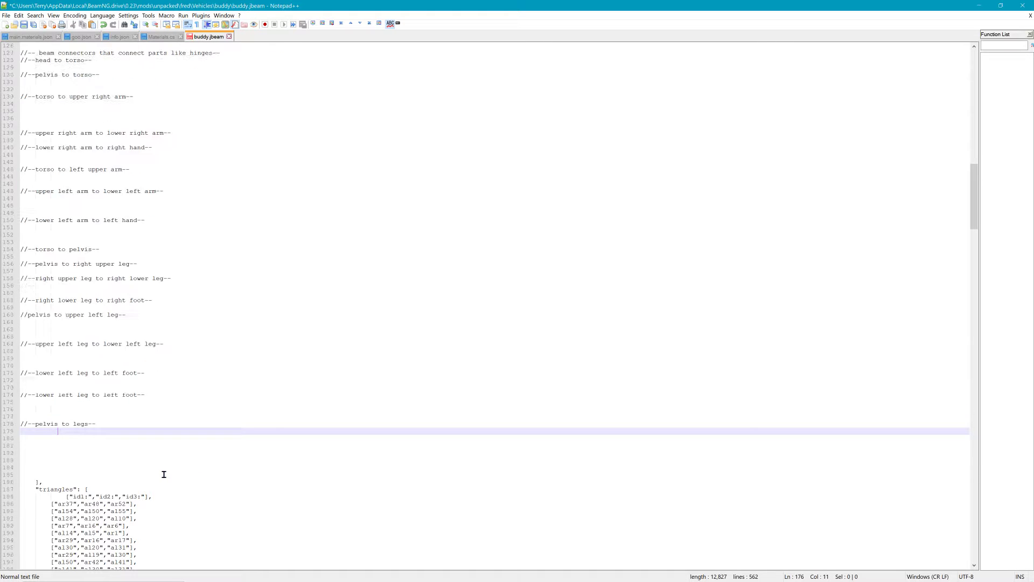
scroll(164, 474, down, 7)
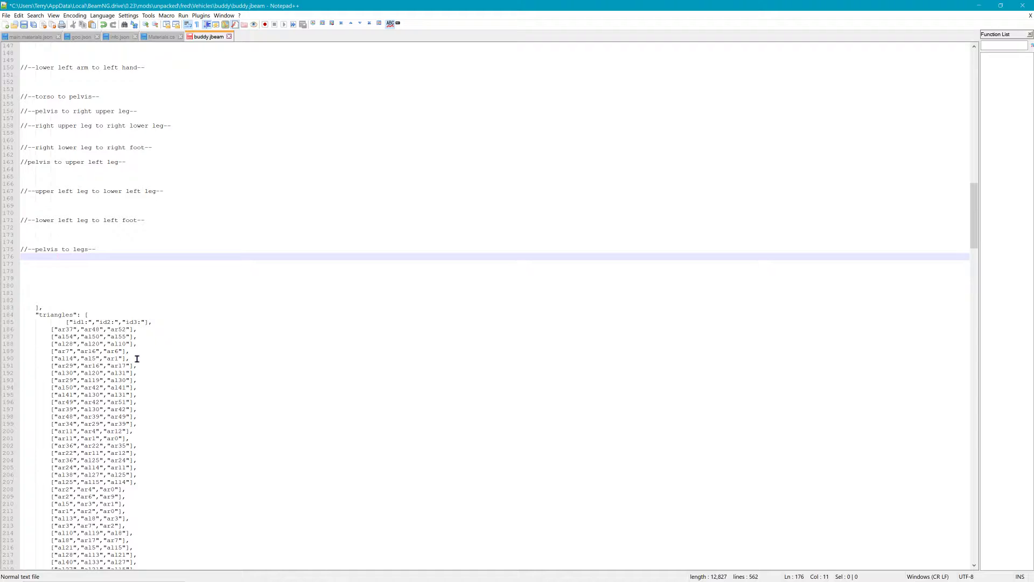
scroll(117, 343, down, 2)
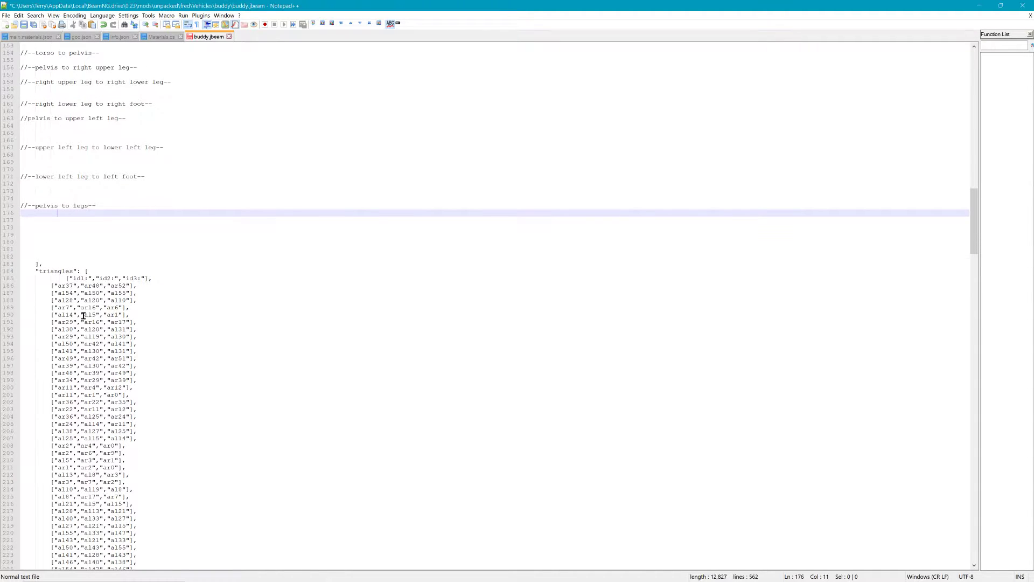
click(32, 290)
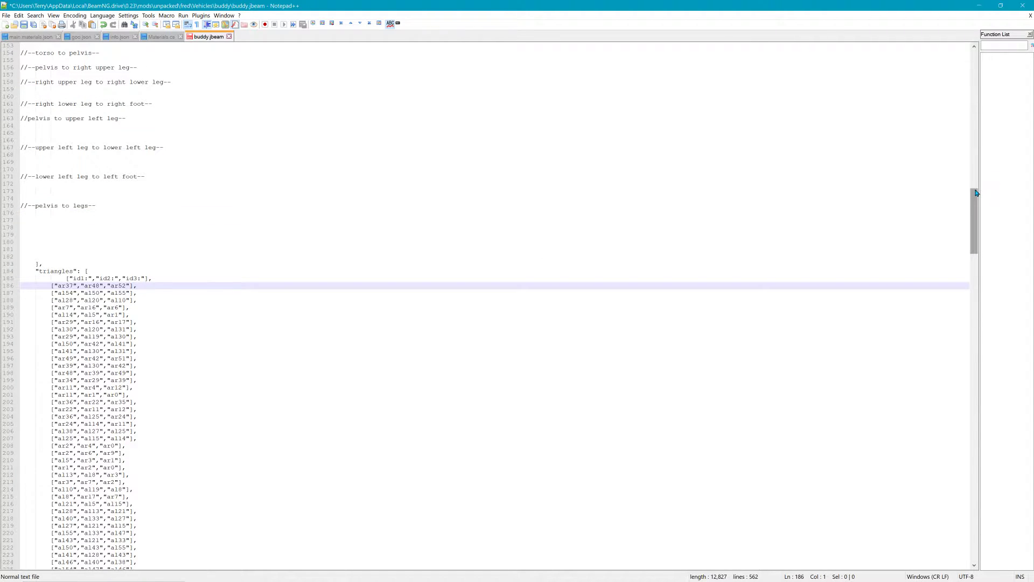
drag(976, 195, 1013, 523)
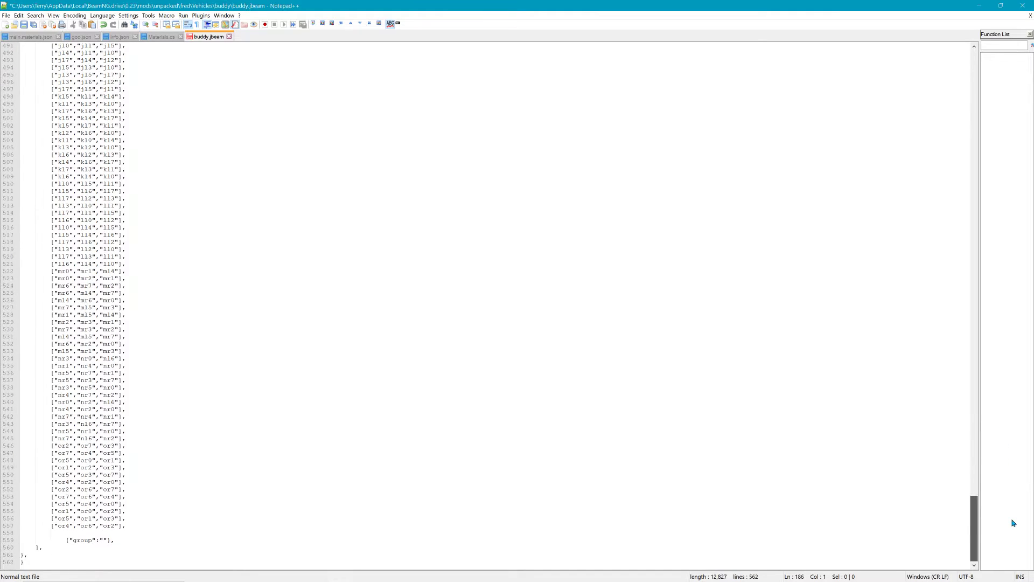
shift+click(149, 529)
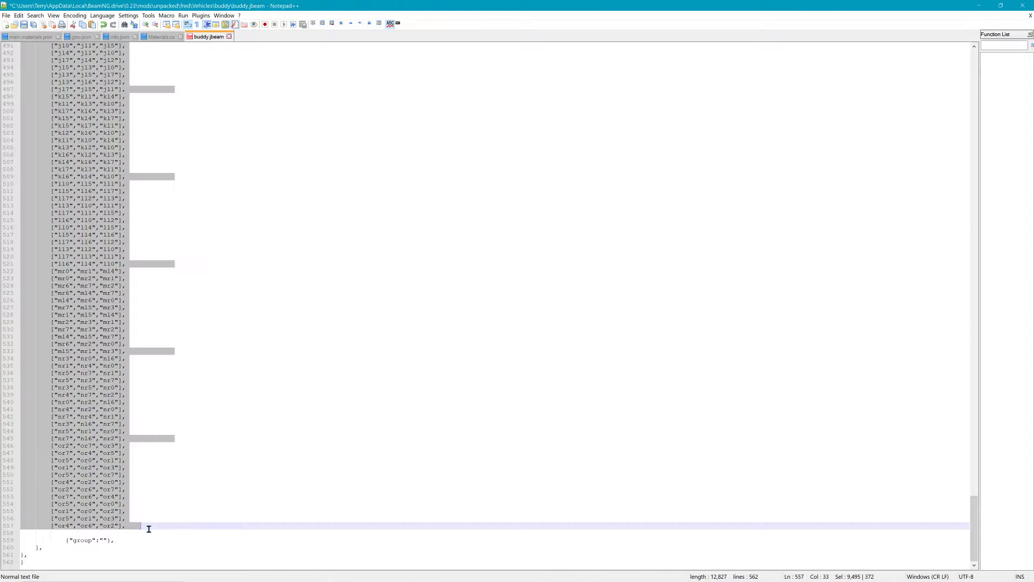
key(Delete)
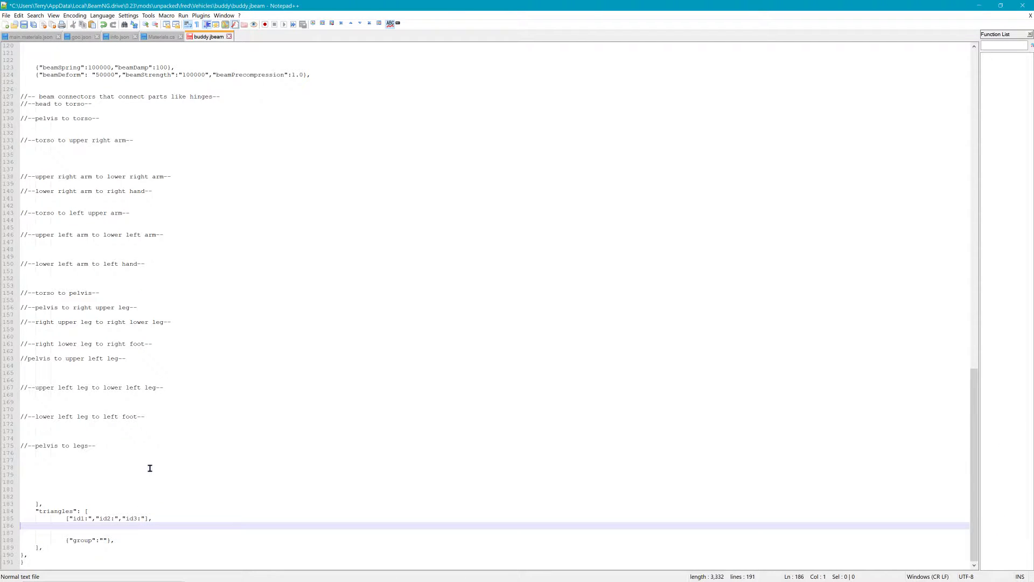
Review the stripped file from the beams back up to flexbodies and examine the first mesh and group pair, fa and a.
scroll(153, 434, up, 19)
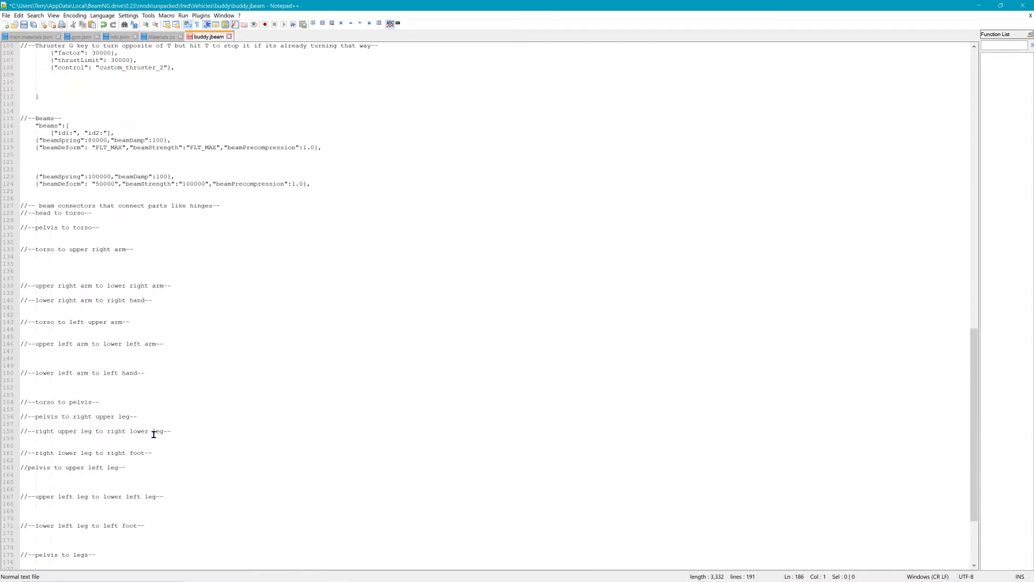
scroll(152, 434, up, 10)
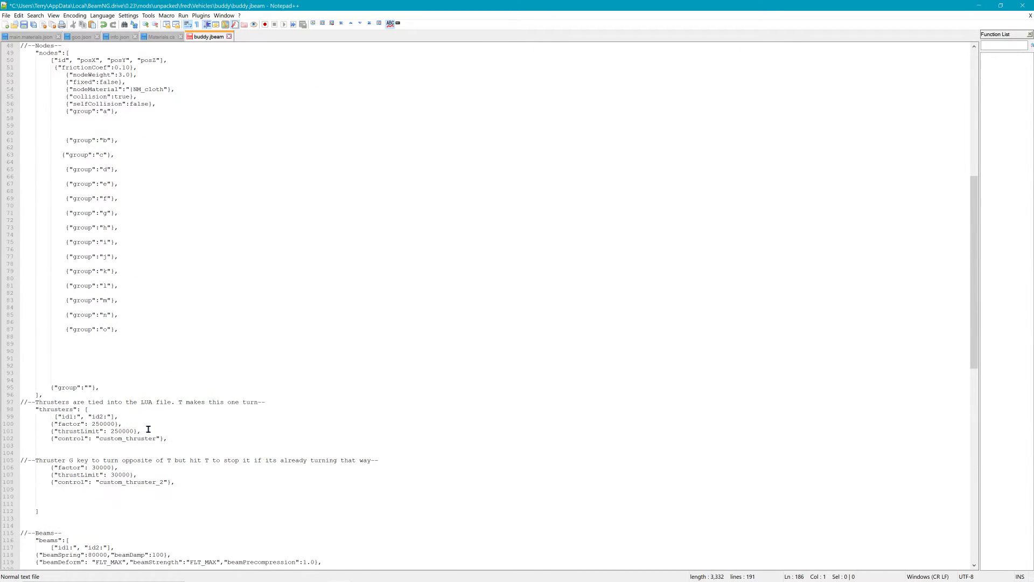
scroll(145, 238, up, 9)
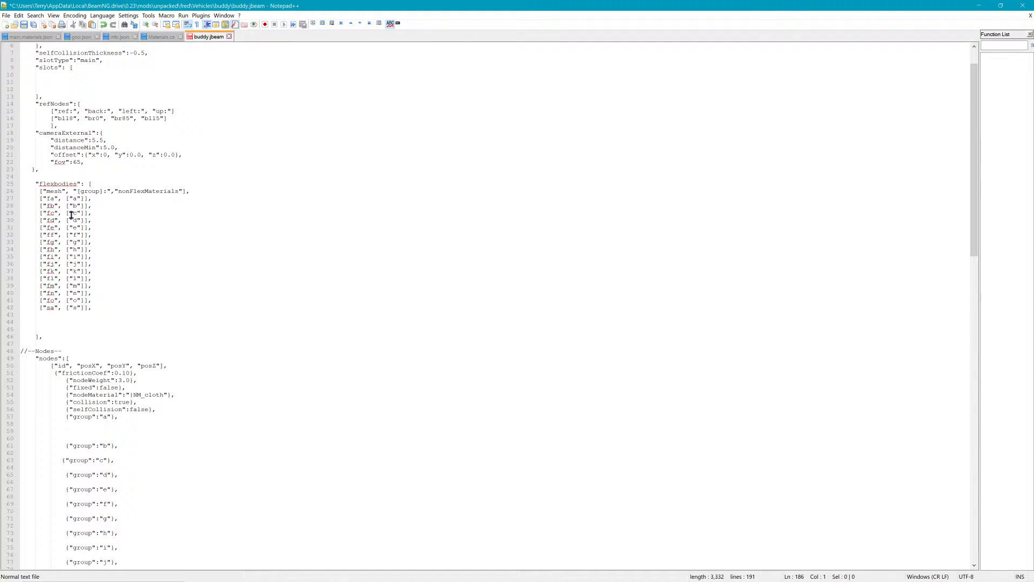
drag(54, 198, 145, 201)
click(37, 204)
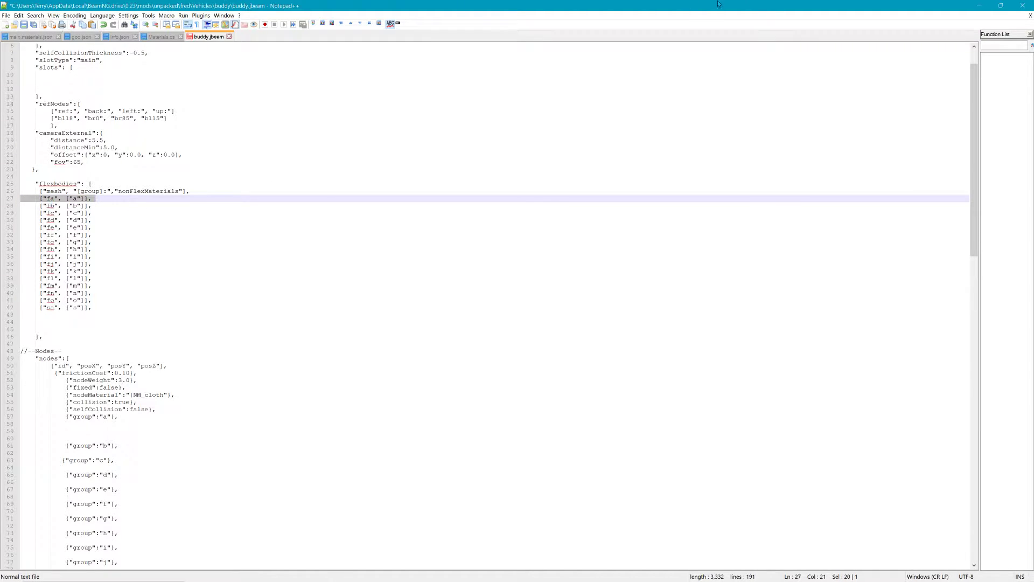
Switch to the Blender window with the default cube scene, open the recent file bike4.blend and dismiss the script execution warning.
click(979, 5)
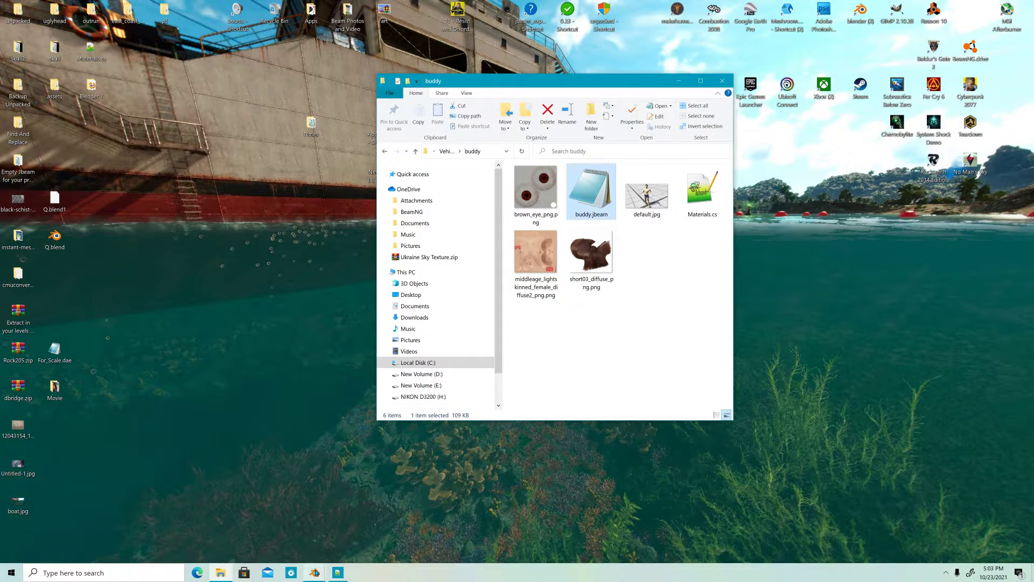
click(315, 572)
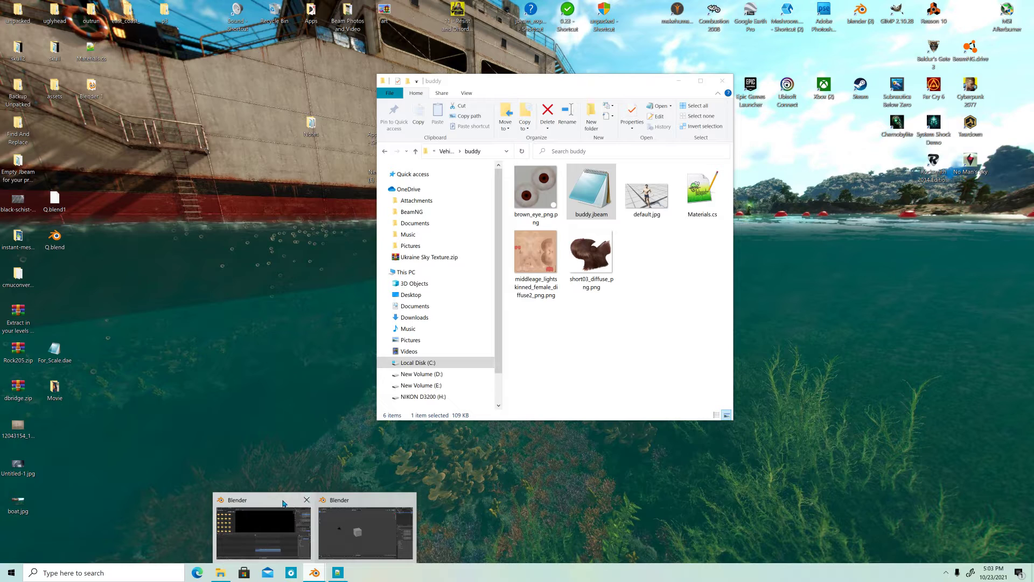
click(334, 501)
click(21, 17)
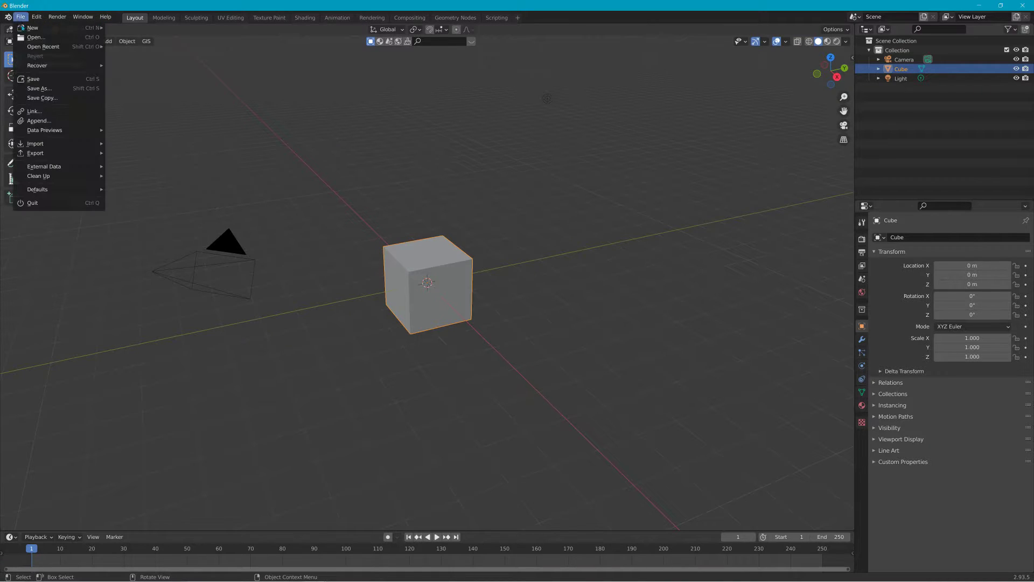
click(114, 48)
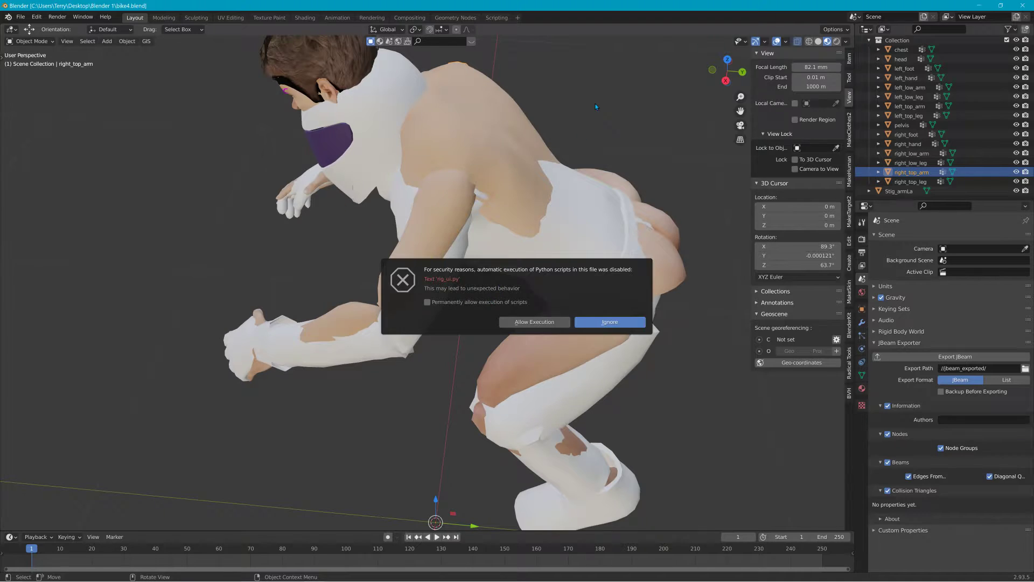
click(596, 107)
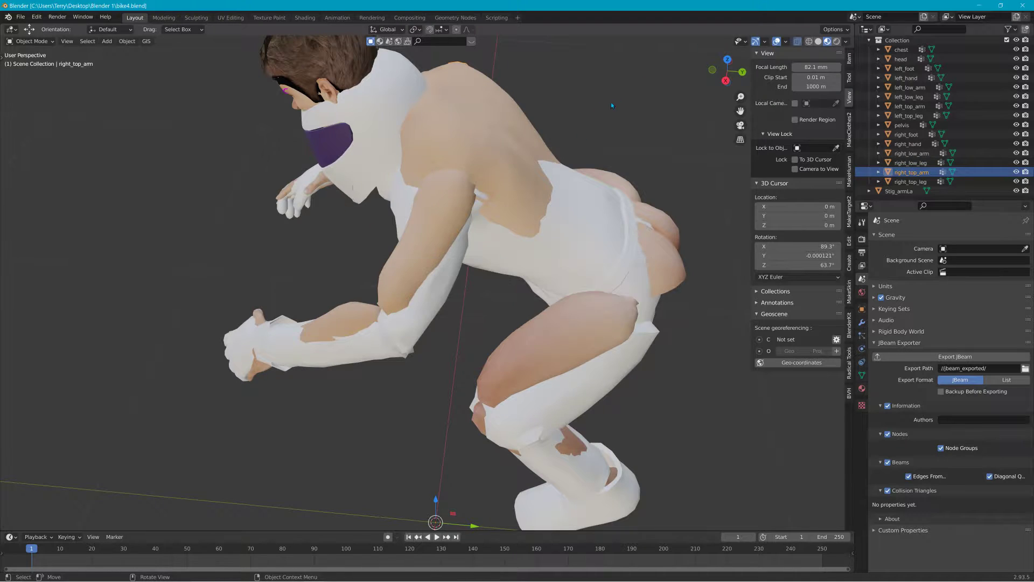
Hide the Stig_armLa suit object and select the character's head mesh.
middle_drag(612, 104, 654, 81)
scroll(653, 82, down, 5)
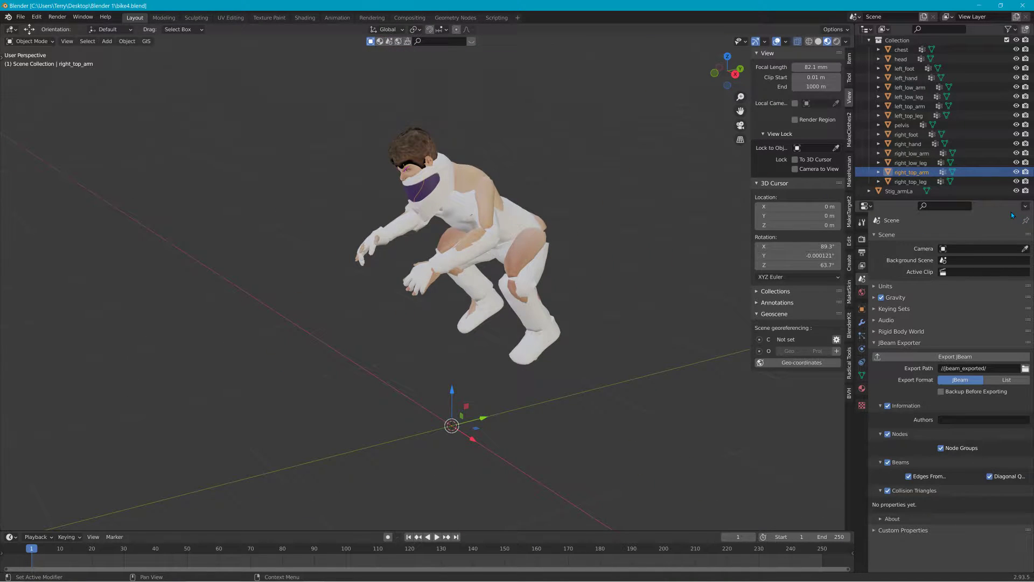
click(1016, 191)
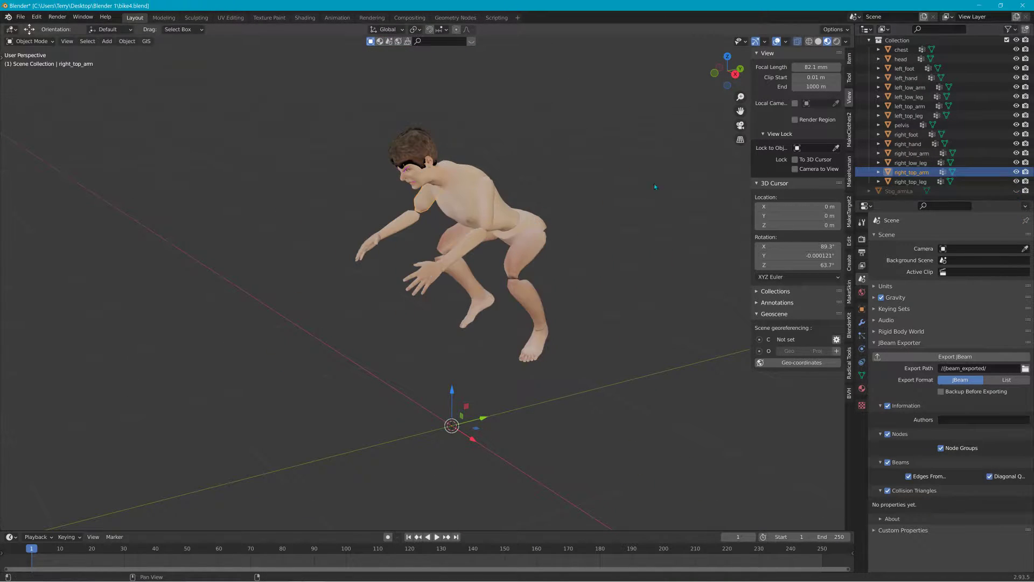
click(425, 143)
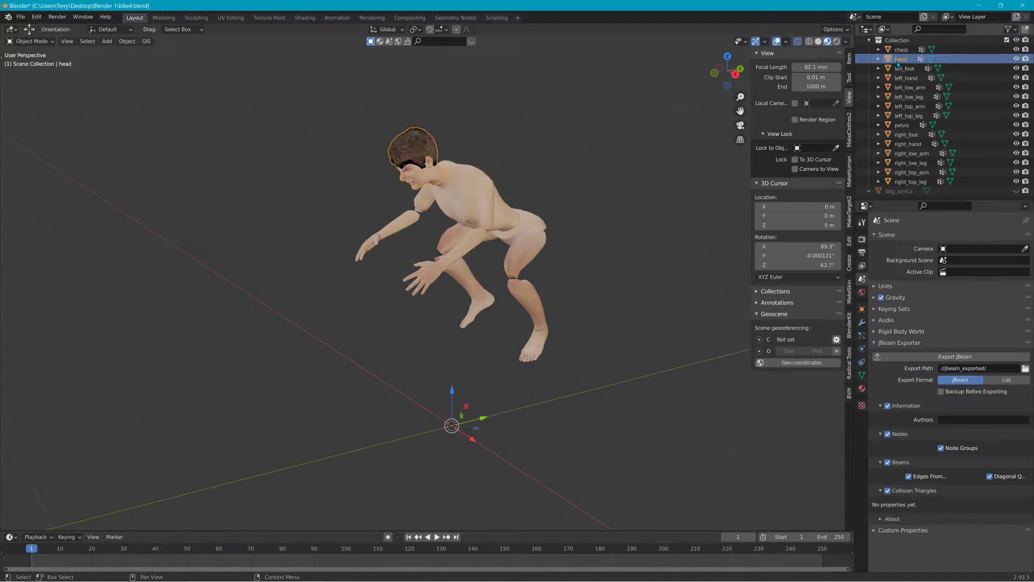
key(alt+Tab)
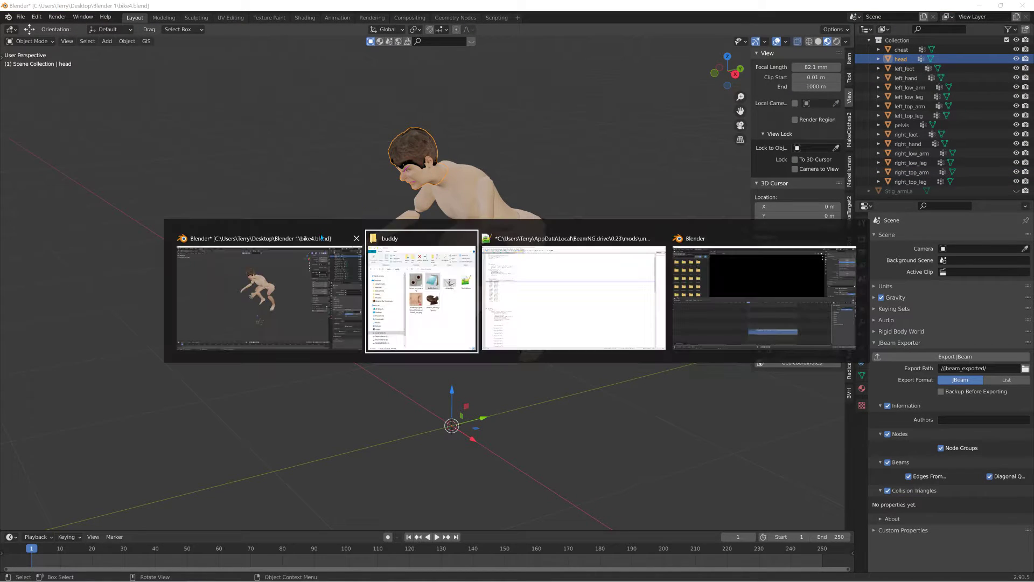
Switch to buddy.jbeam in Notepad++ and rename the first flexbodies mesh, fa, as head.
key(alt+Tab)
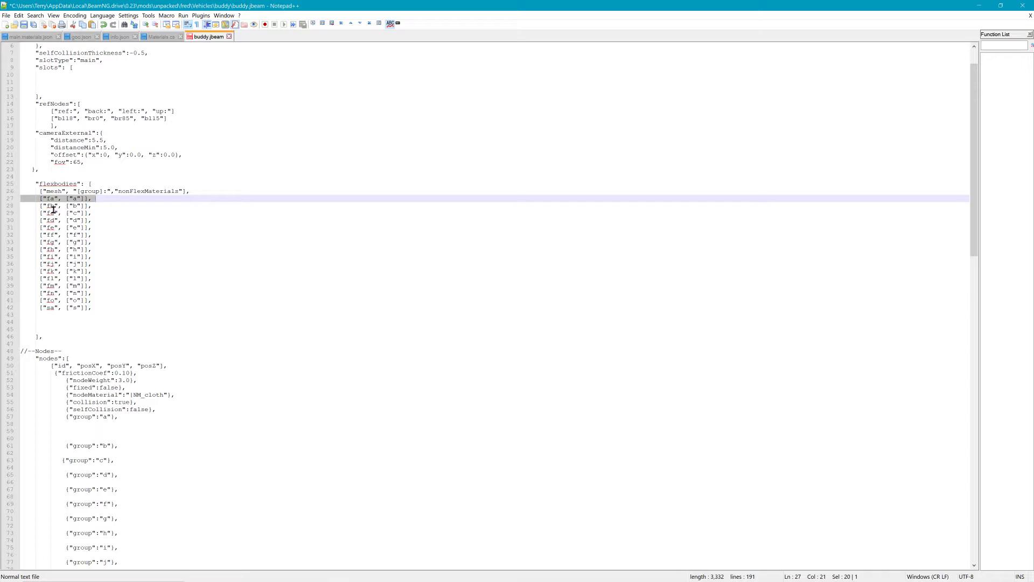
double_click(50, 199)
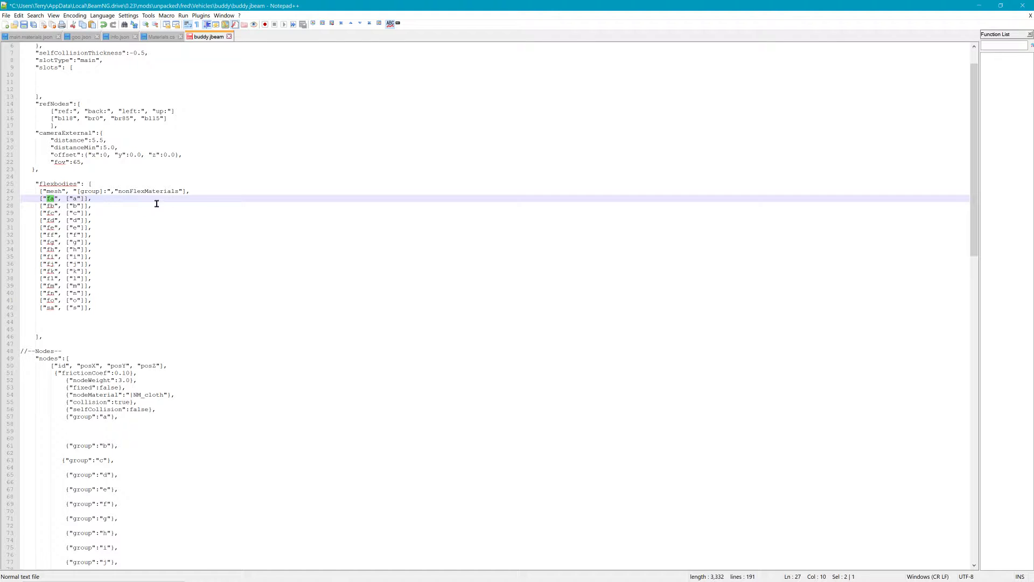
text(head)
click(153, 244)
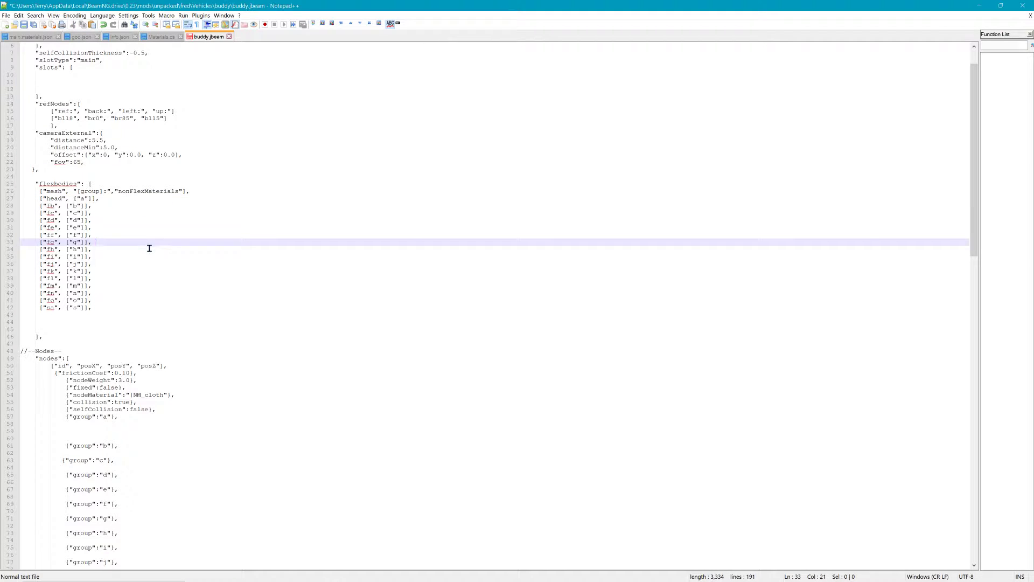
Check the next body part name in the Blender scene and rename the flexbodies mesh fb in buddy.jbeam as chest.
key(alt+Tab)
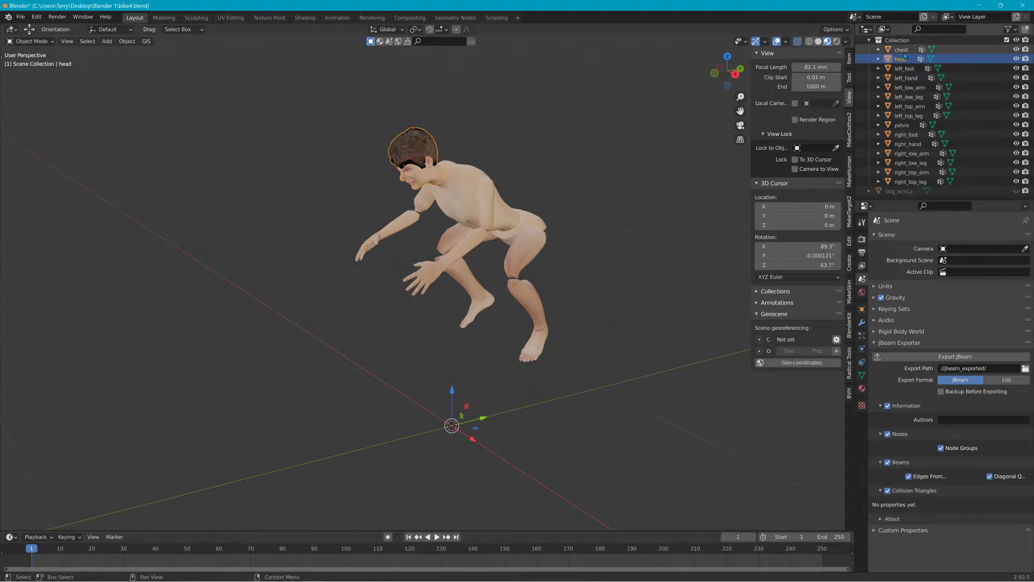
key(alt+Tab)
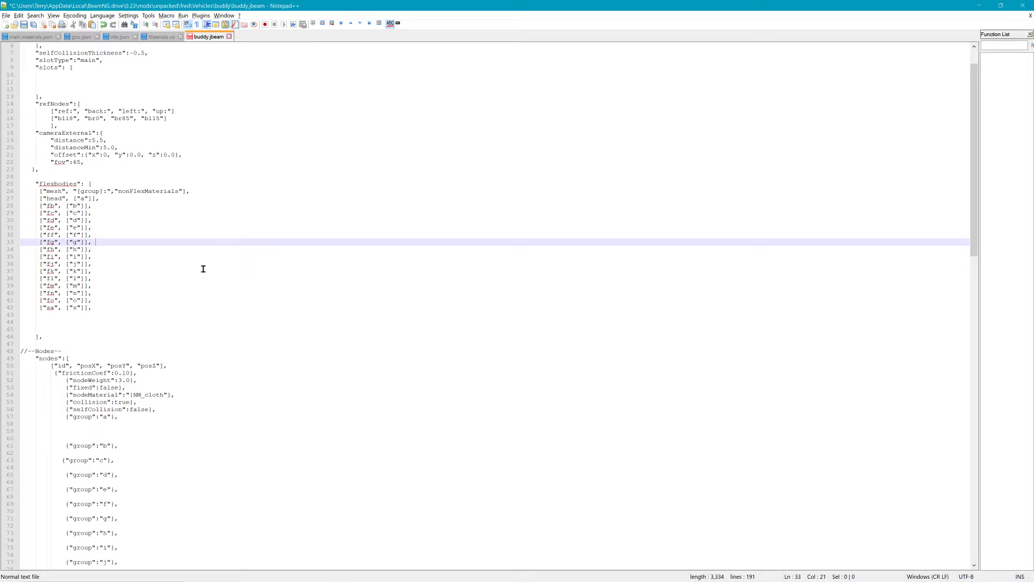
drag(48, 207, 60, 212)
text(chest)
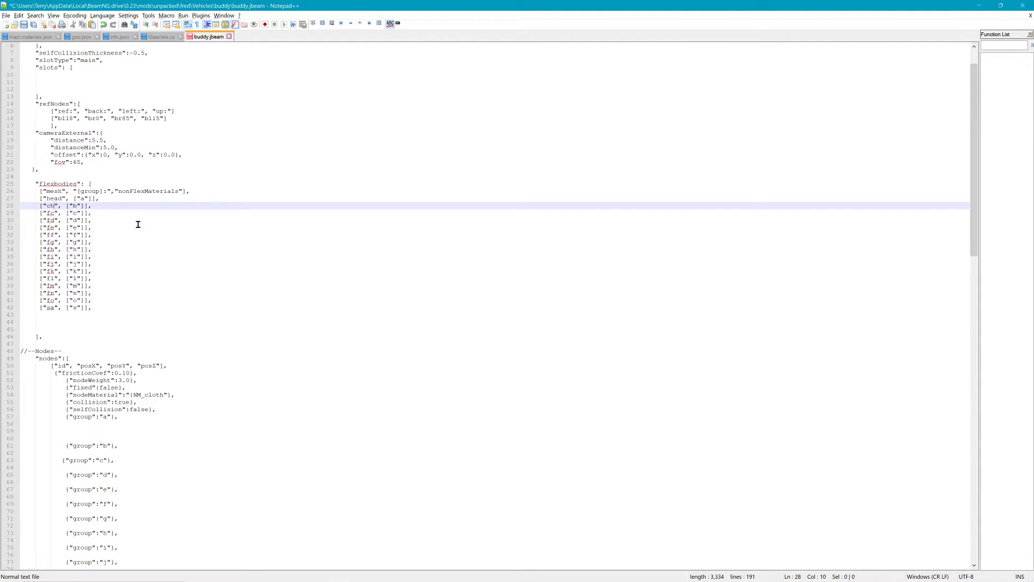
click(48, 214)
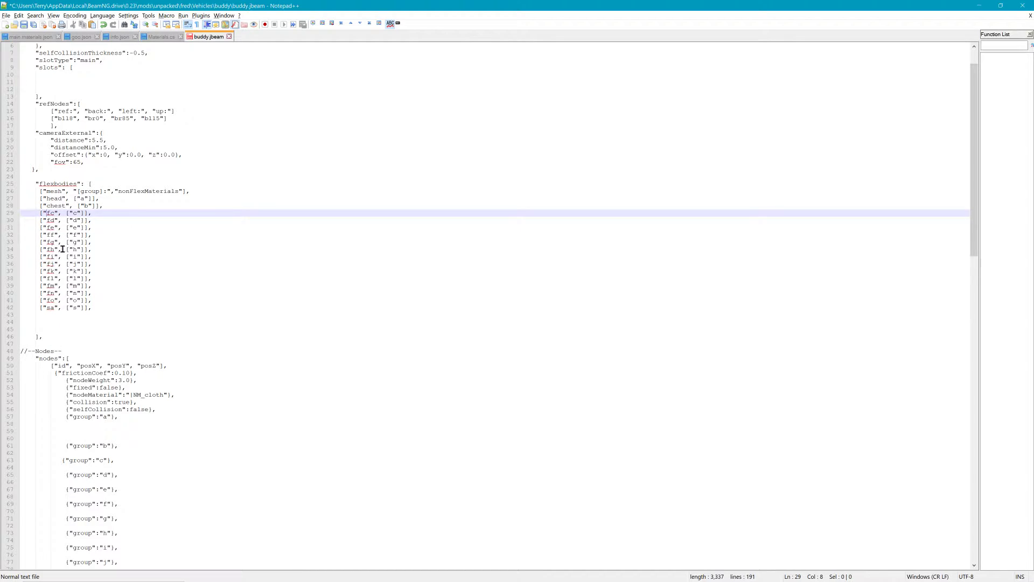
Compare the head entry's group a in flexbodies with the character's head and chest meshes in Blender, and return to buddy.jbeam.
click(87, 201)
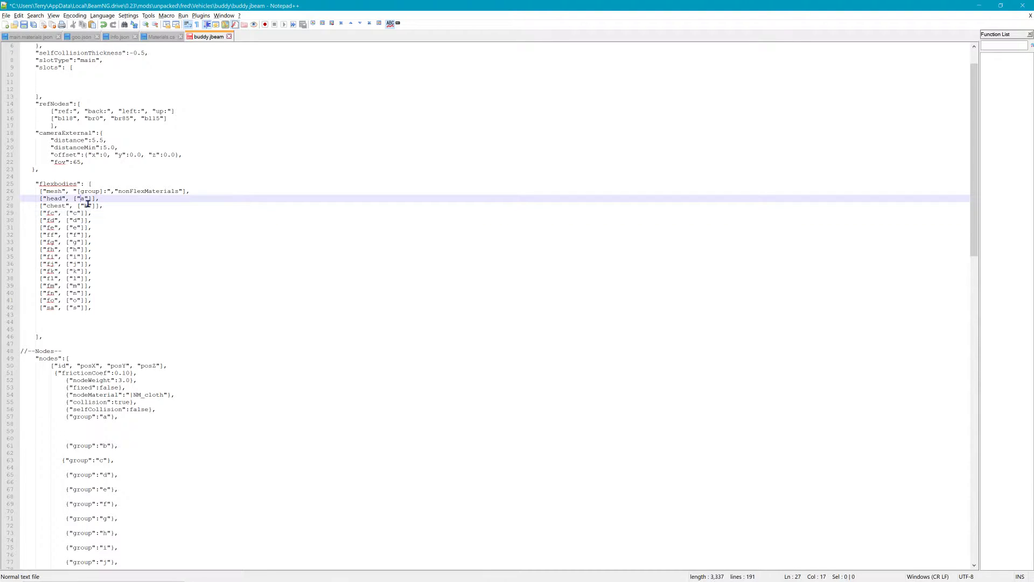
drag(88, 203, 91, 203)
key(alt+Tab)
middle_drag(264, 233, 437, 177)
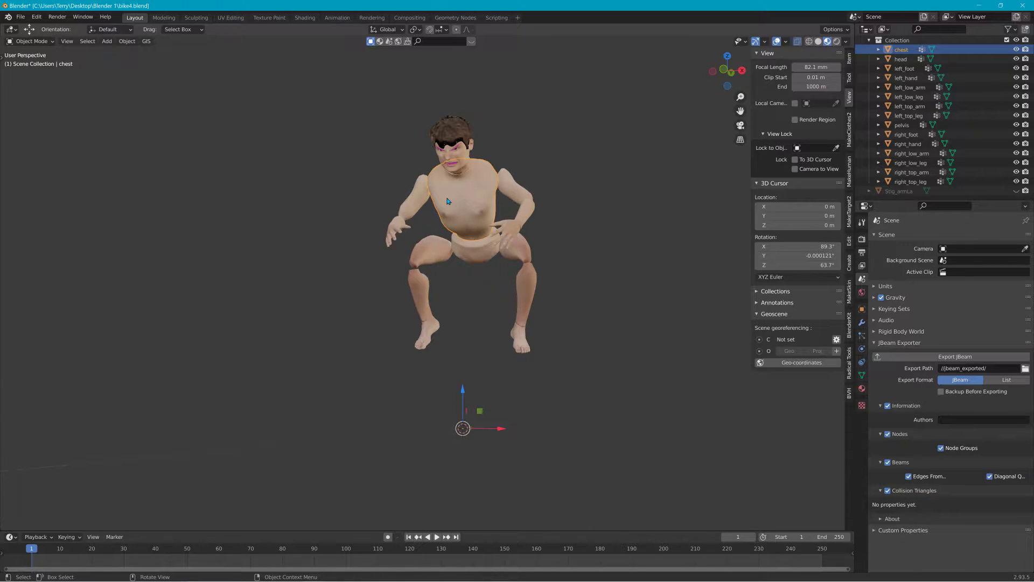
key(alt)
key(alt+Tab)
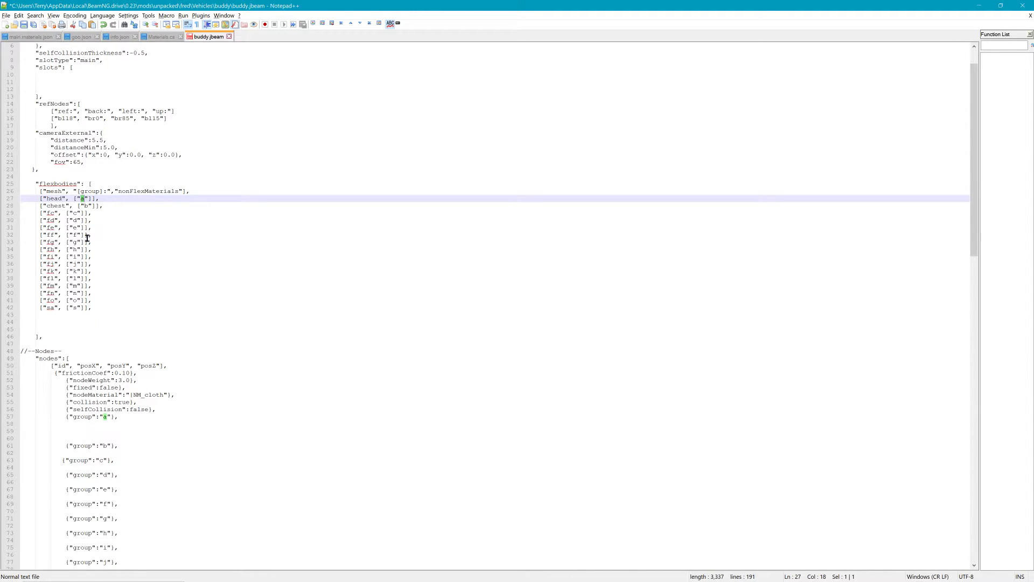
Set the group of the last flexbodies entry, sa, to p.
click(79, 309)
key(BackSpace)
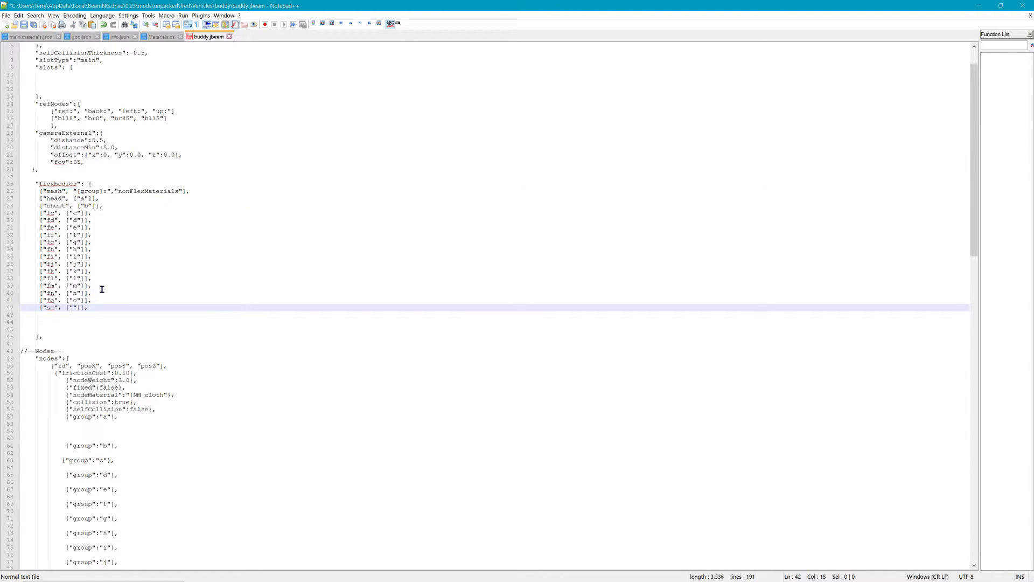
text(p)
click(180, 345)
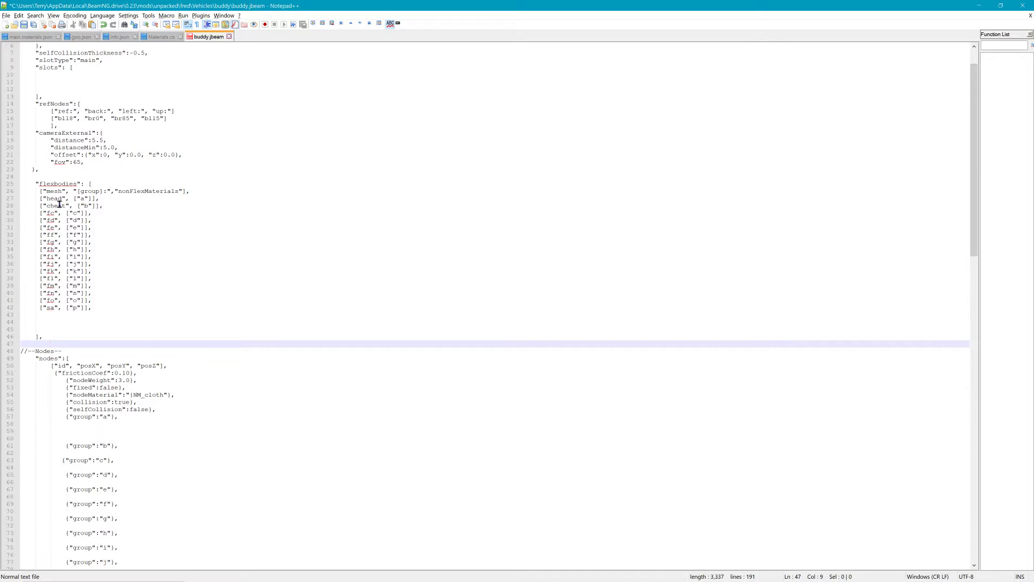
Review the empty node groups from a to o in the nodes section and save buddy.jbeam.
scroll(113, 408, down, 4)
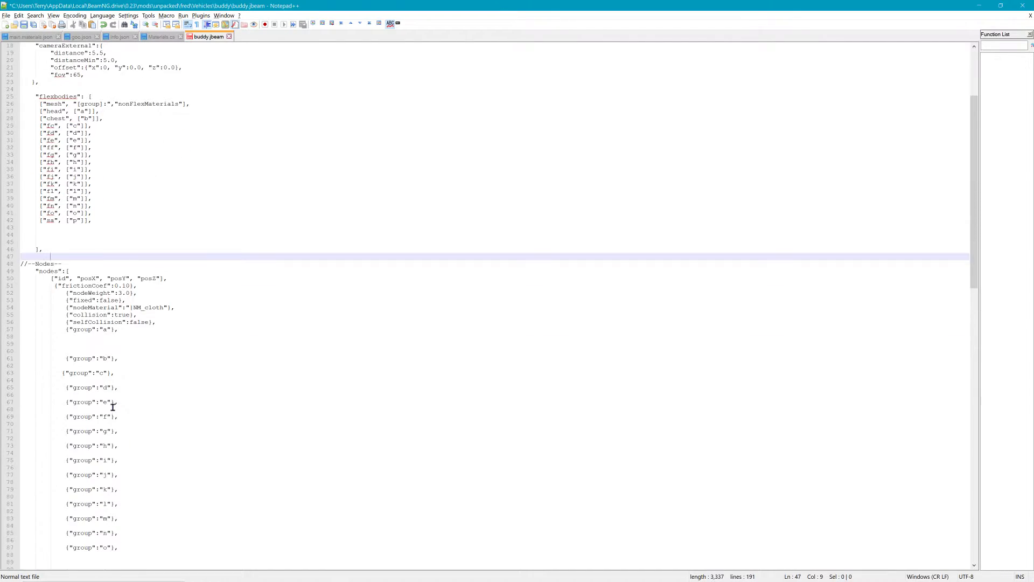
drag(50, 339, 136, 357)
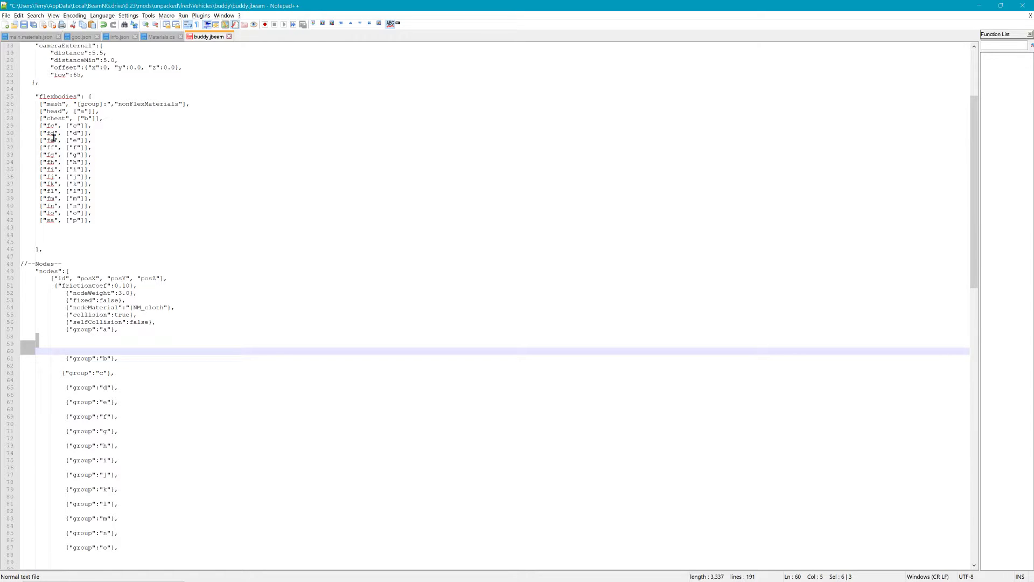
click(43, 344)
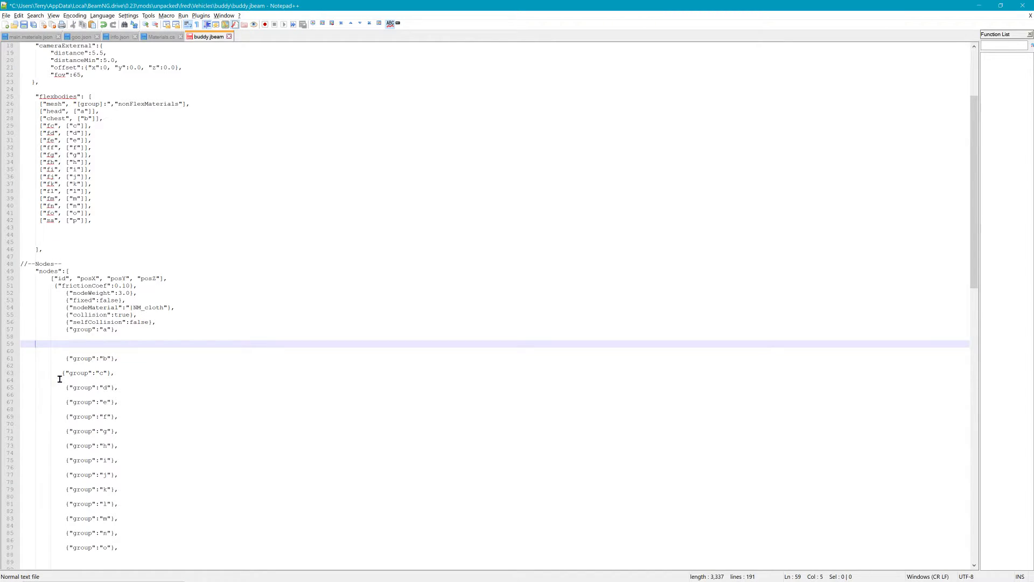
scroll(60, 379, down, 11)
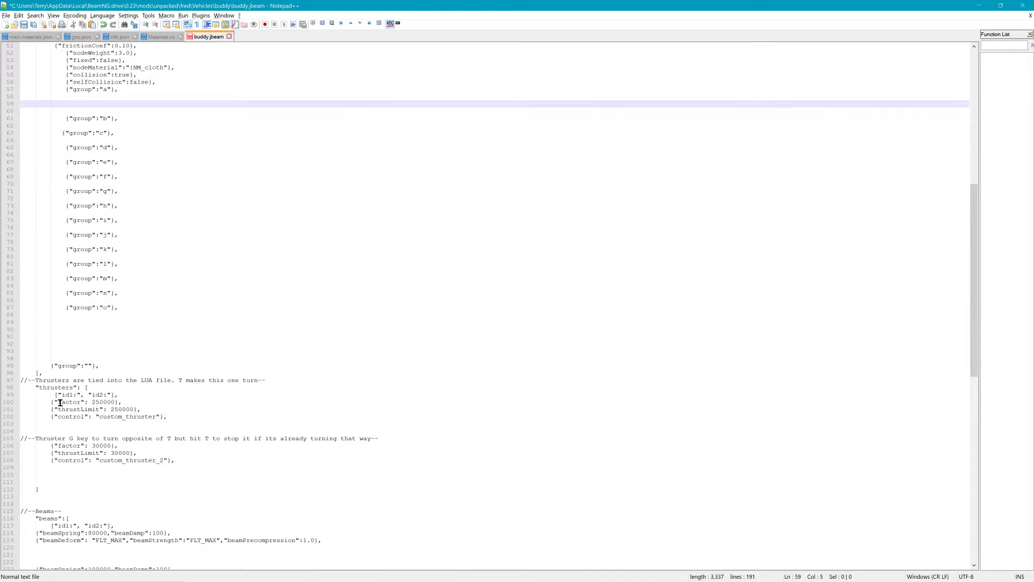
scroll(61, 403, up, 4)
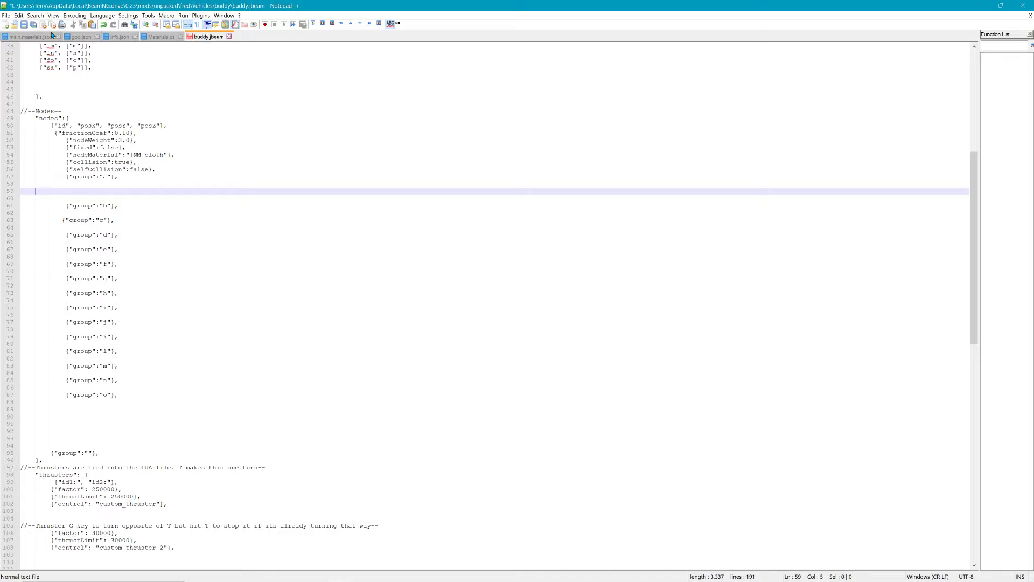
click(24, 26)
Switch to Blender and select the character's head mesh in a close side view.
click(979, 5)
middle_drag(698, 101, 535, 174)
scroll(559, 221, up, 4)
scroll(514, 233, up, 3)
scroll(500, 221, down, 4)
click(476, 203)
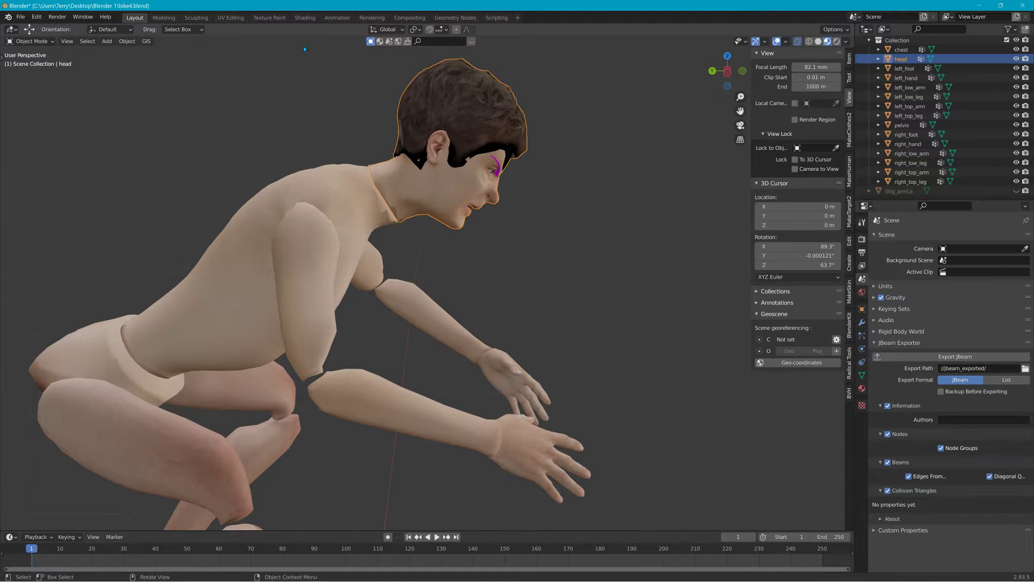
Add a cube mesh to the scene and scale it down.
click(127, 41)
mouse_move(106, 42)
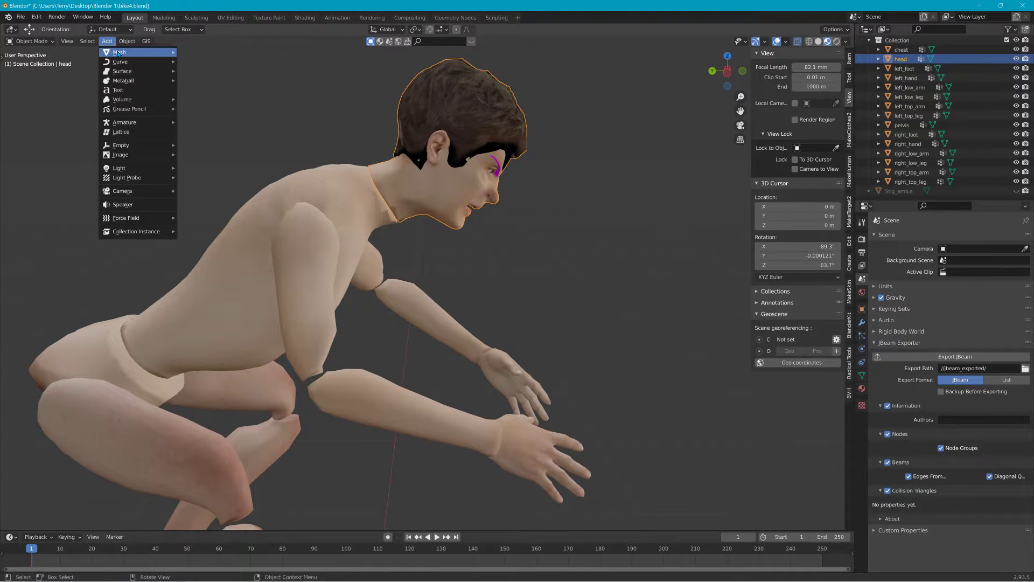
click(197, 62)
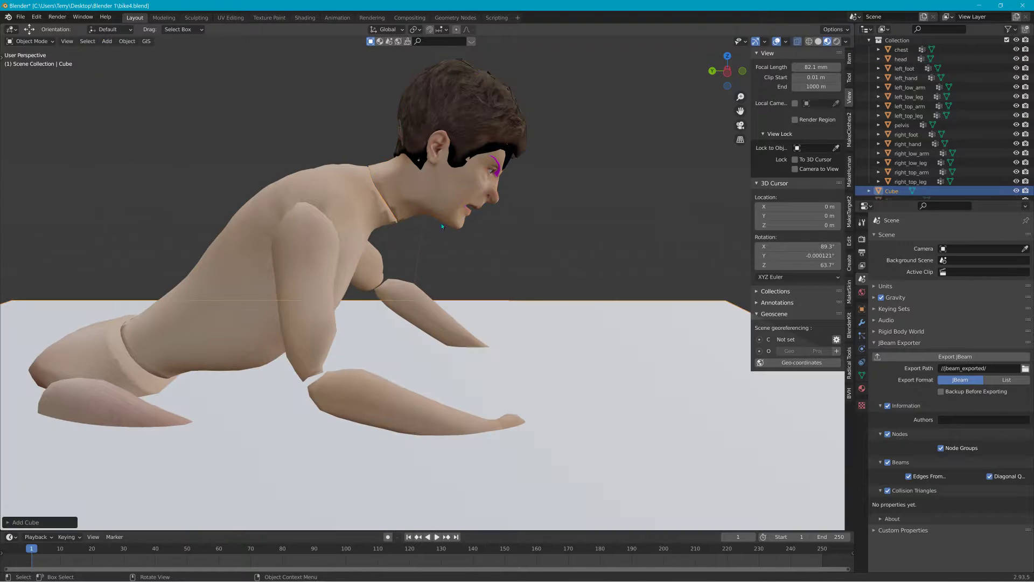
key(s)
click(397, 474)
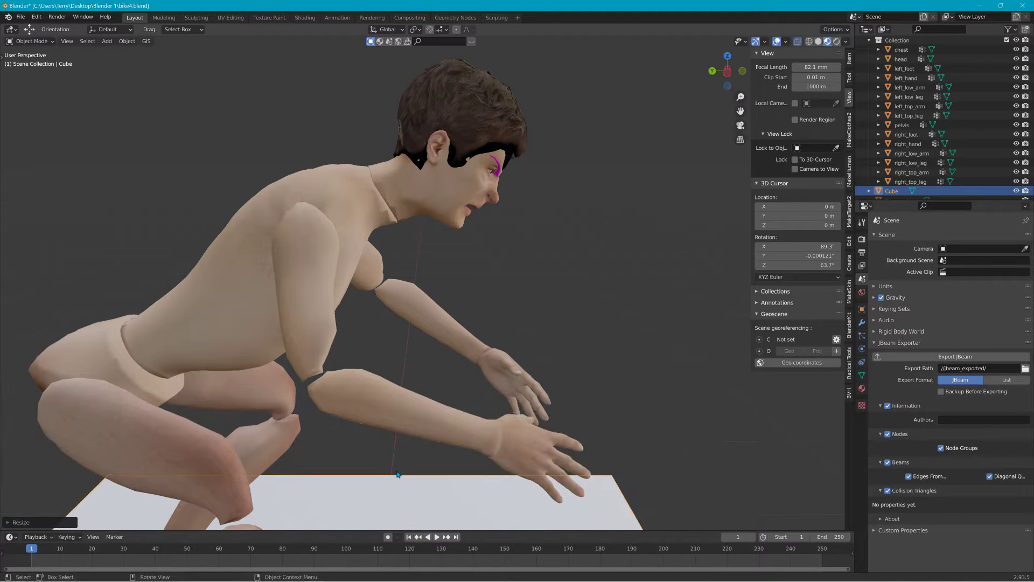
Raise the cube, shrink it to roughly the head's size and place it around the character's head.
key(g)
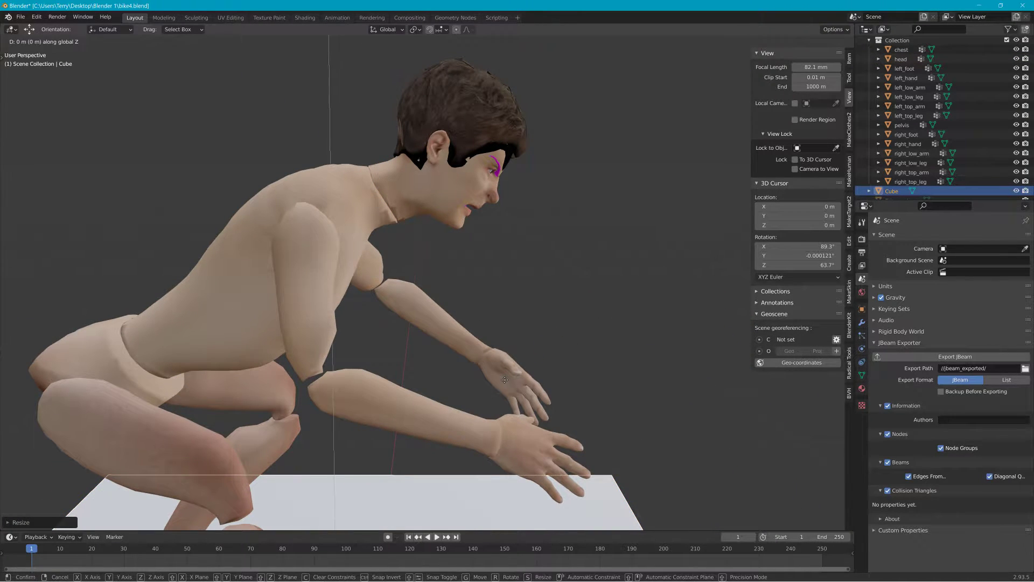
click(502, 440)
key(s)
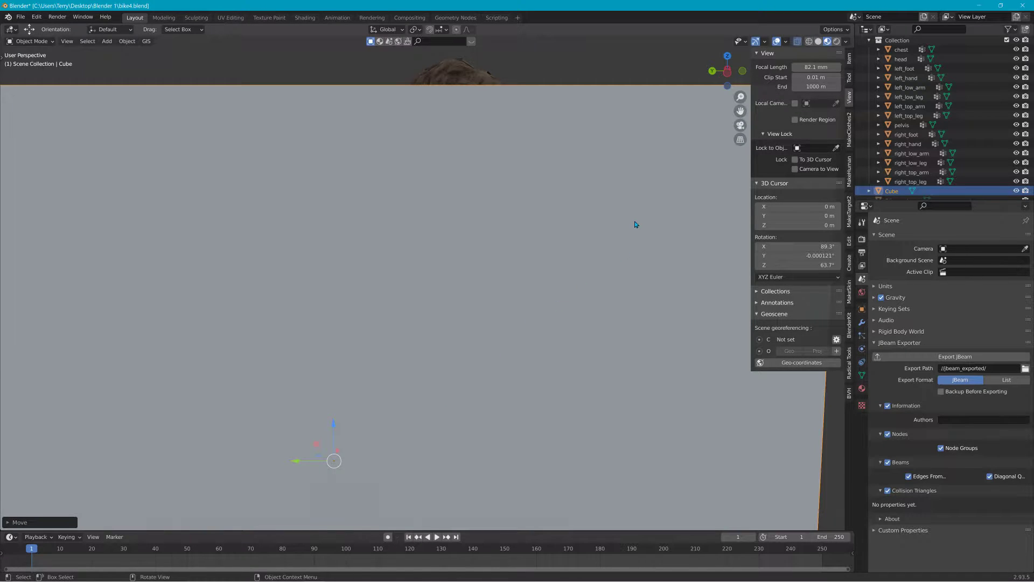
click(407, 422)
key(g)
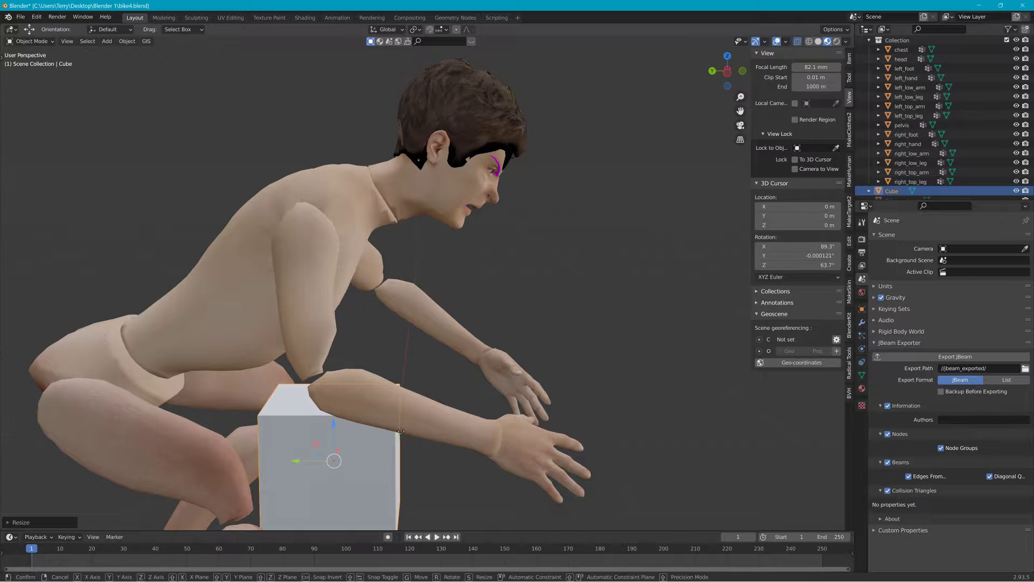
click(511, 134)
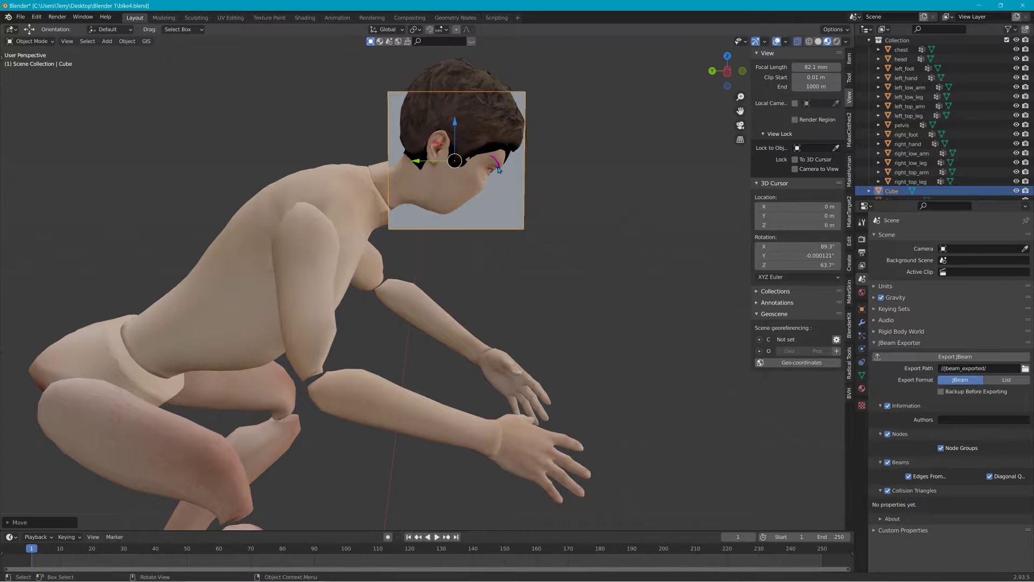
middle_drag(511, 133, 519, 183)
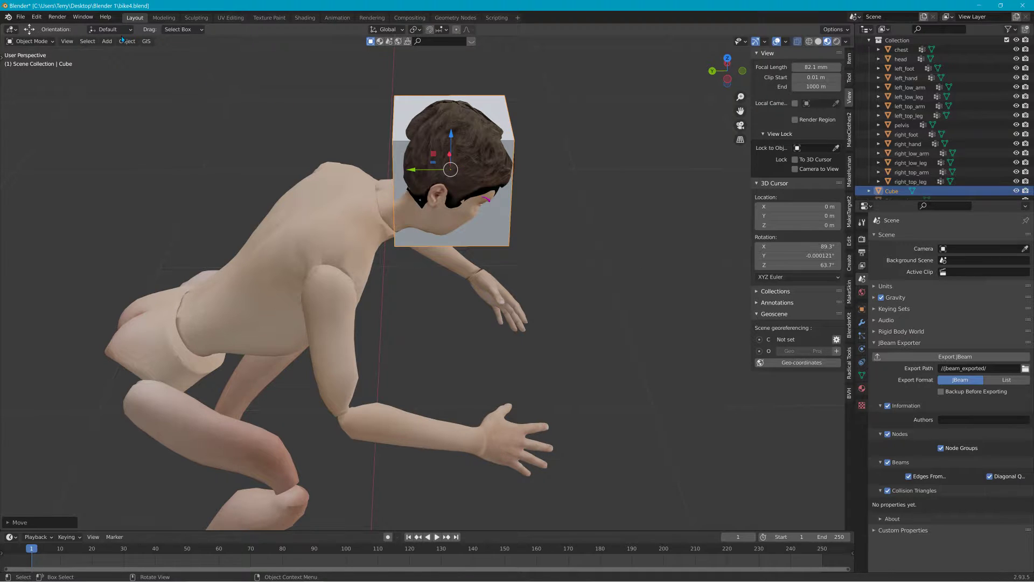
Subdivide the whole cube in Edit Mode with 2 cuts and return to Object Mode.
click(127, 42)
mouse_move(106, 42)
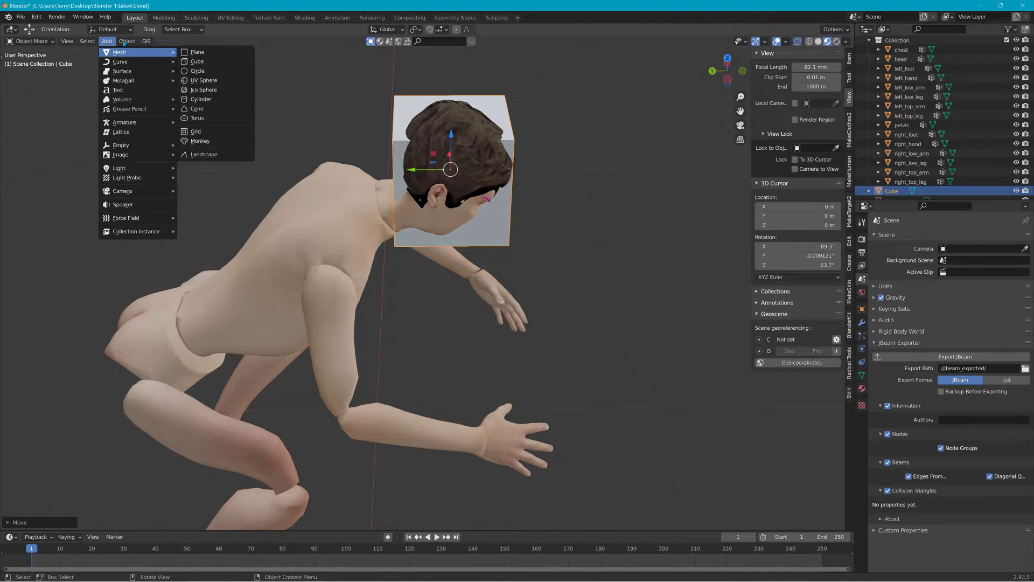
click(31, 41)
click(27, 63)
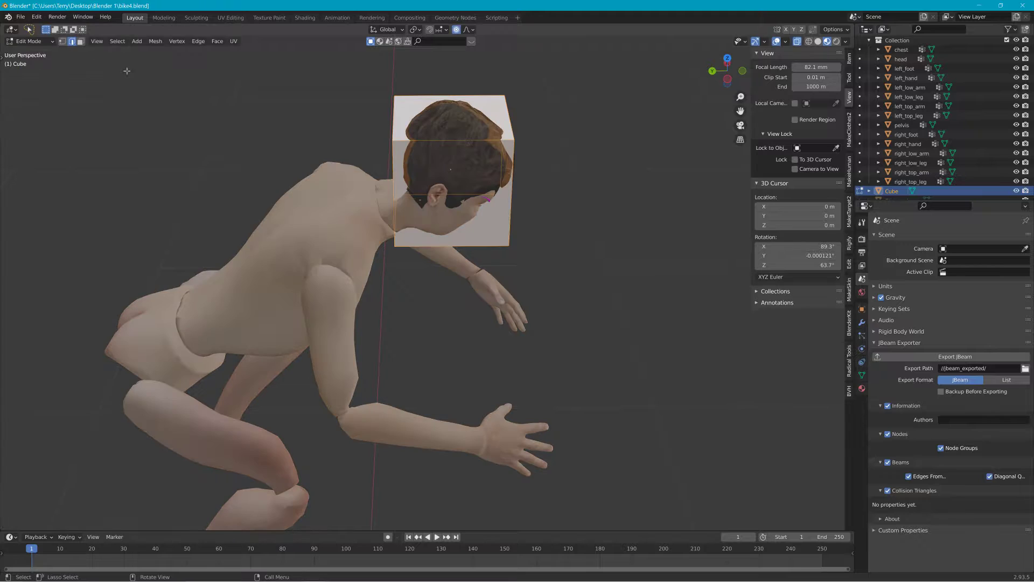
click(190, 44)
click(211, 105)
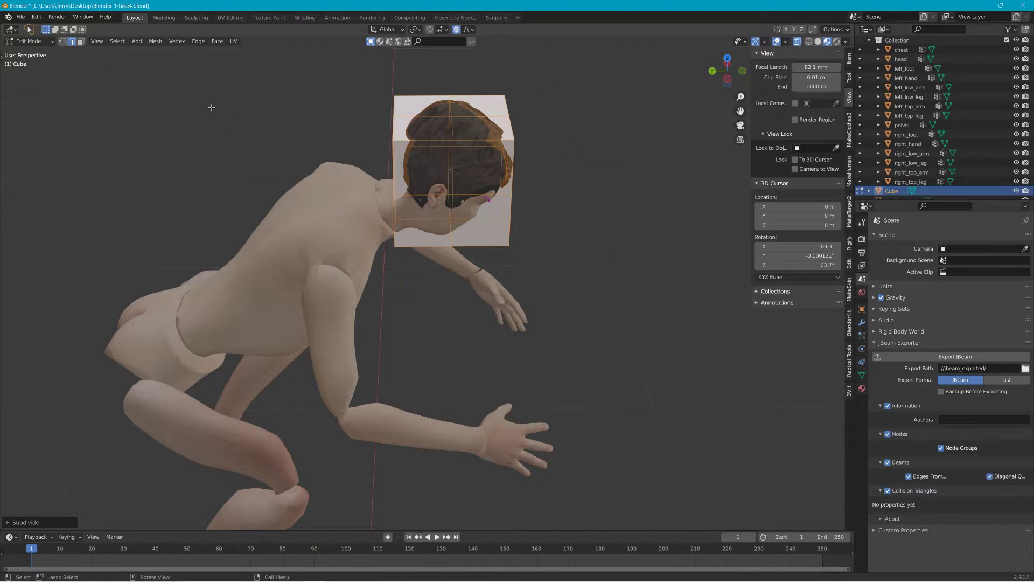
click(7, 522)
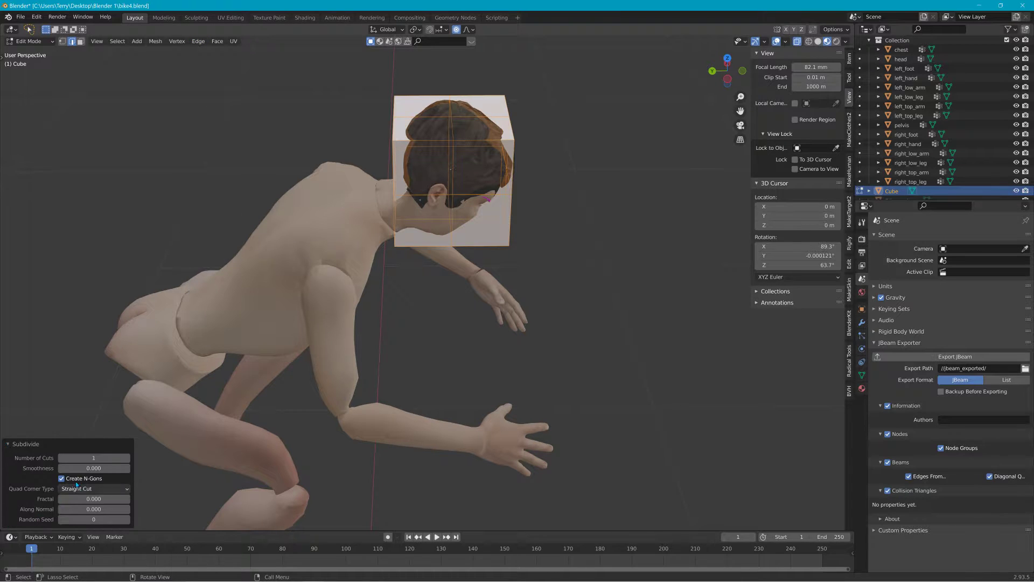
click(128, 458)
mouse_move(345, 313)
middle_down()
mouse_move(414, 313)
mouse_move(356, 303)
middle_up()
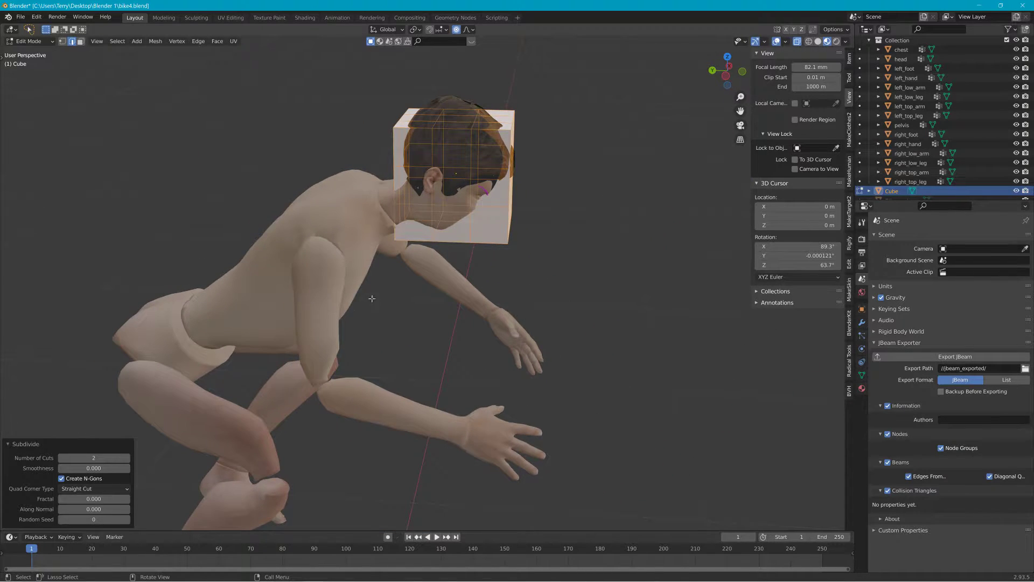
click(30, 41)
click(33, 52)
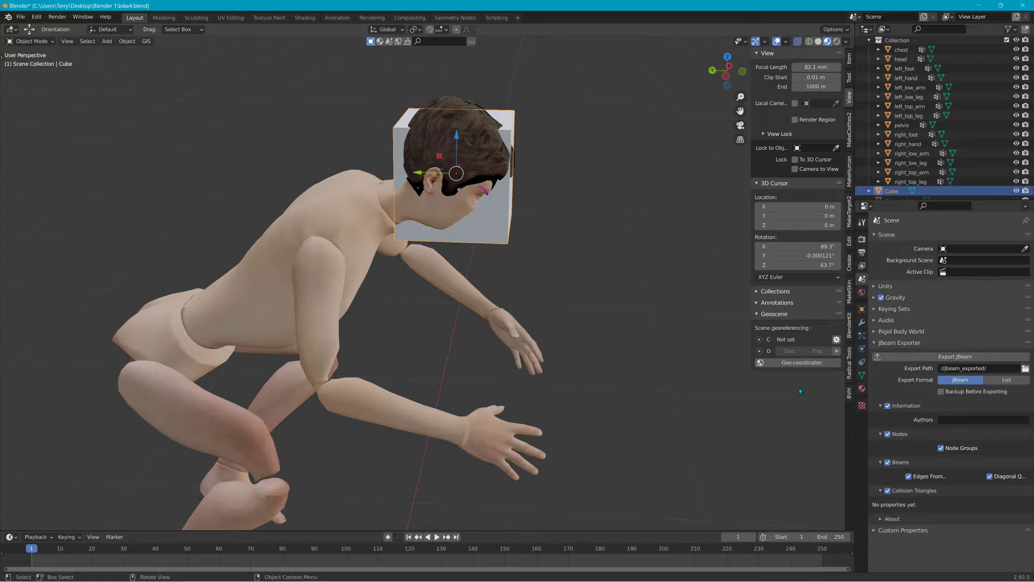
Add a Shrinkwrap modifier to the cube around the head and set the head mesh as its target.
click(862, 322)
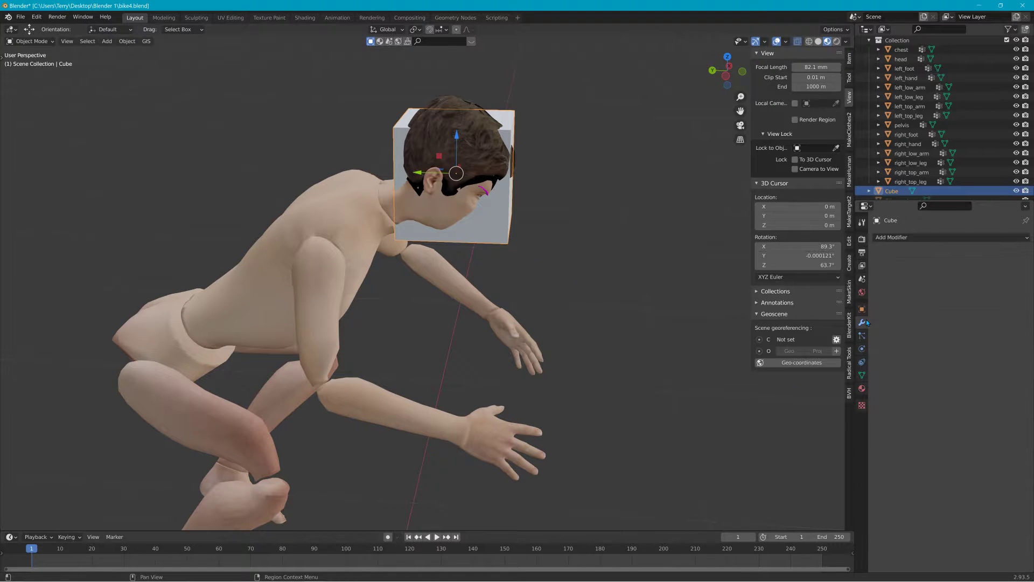
click(919, 237)
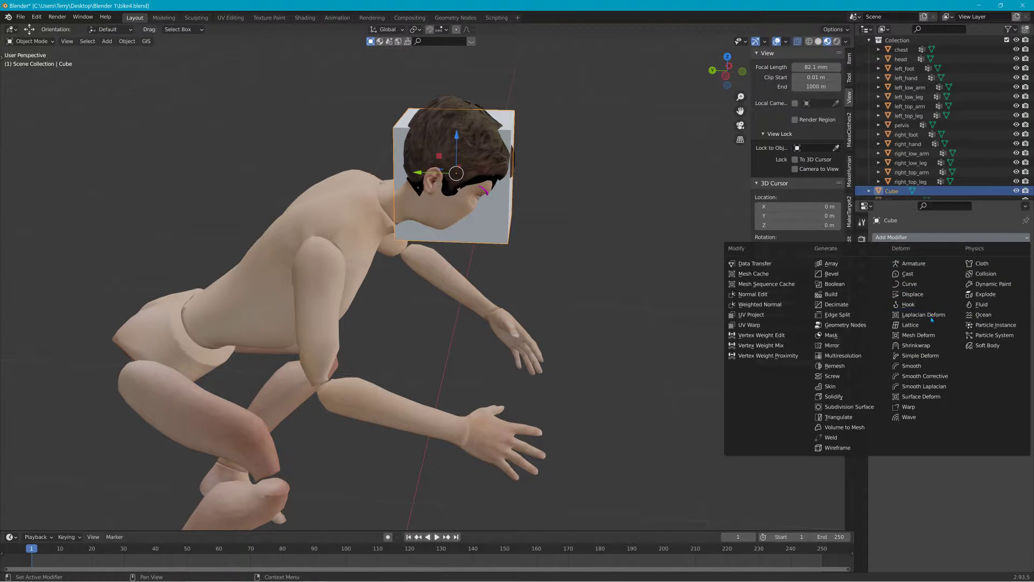
click(934, 347)
click(1013, 312)
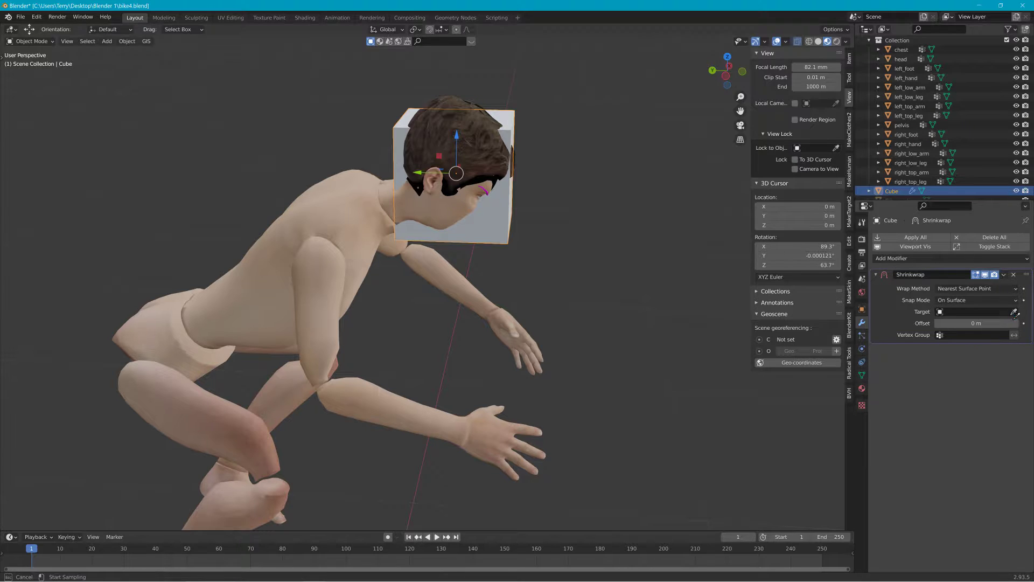
click(452, 200)
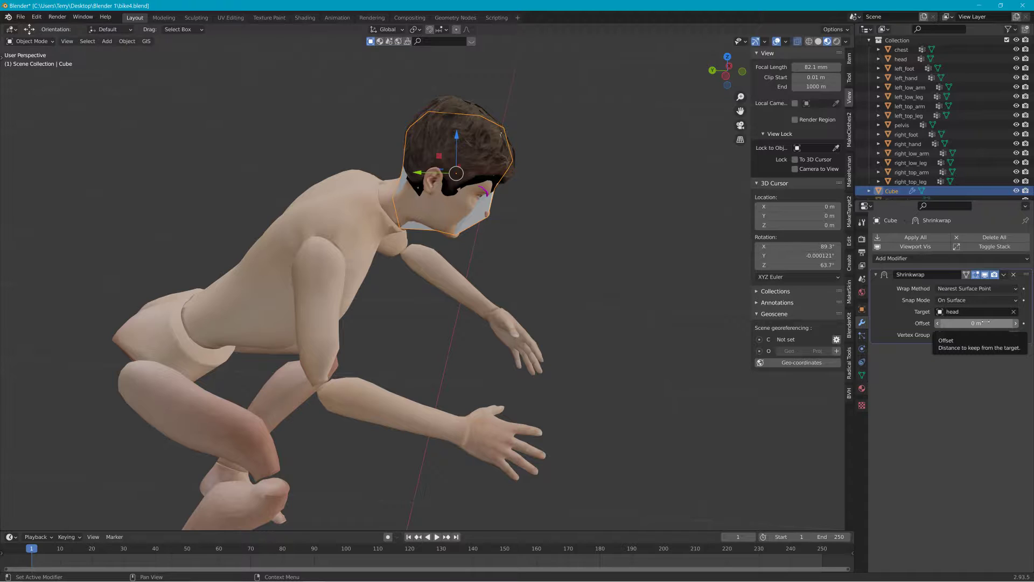
Try the Project wrap method with the Negative direction enabled and restore Nearest Surface Point.
click(993, 291)
click(967, 312)
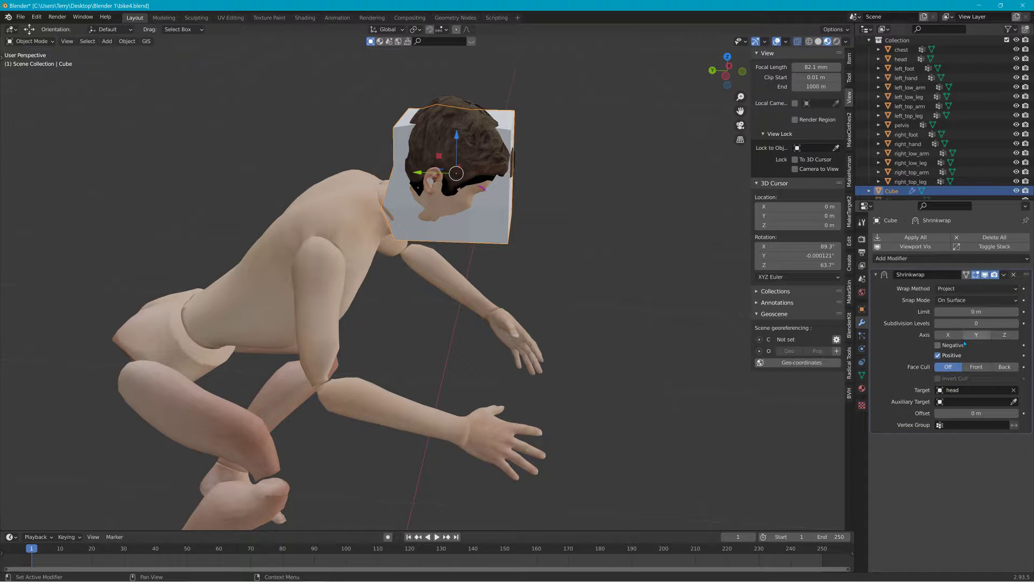
click(939, 345)
middle_drag(409, 258, 377, 263)
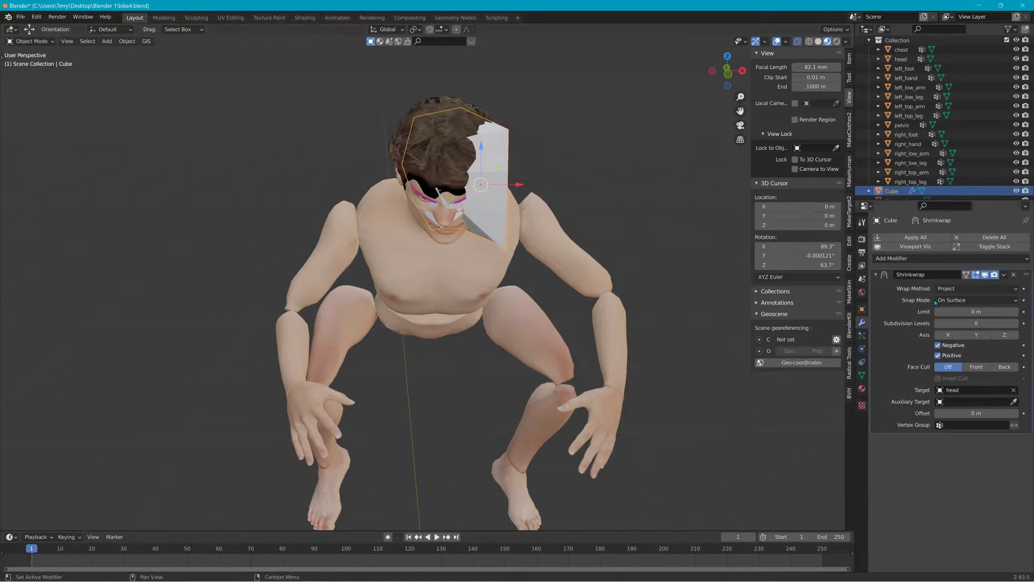
click(975, 290)
click(968, 299)
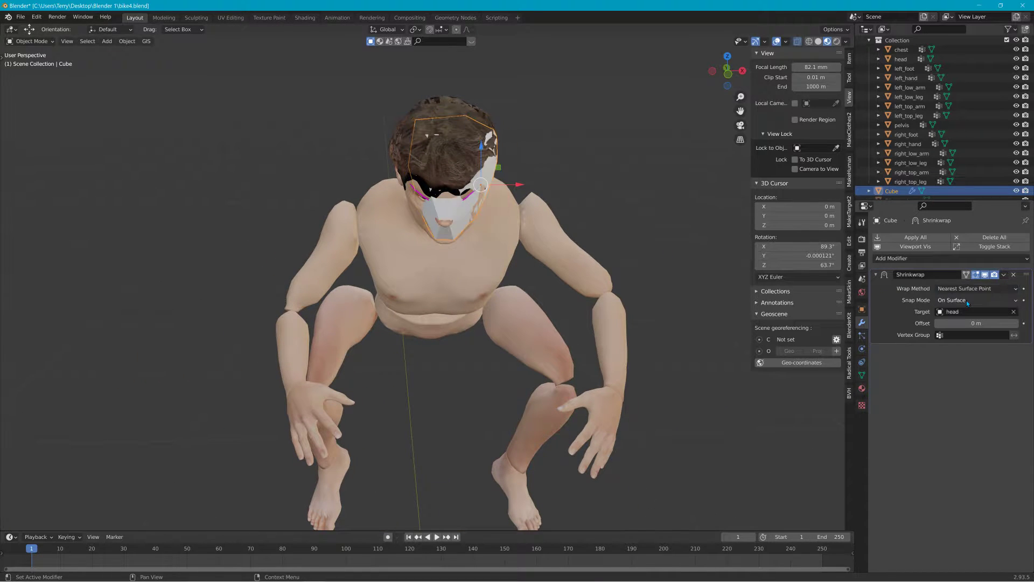
mouse_move(722, 283)
middle_down()
mouse_move(683, 274)
mouse_move(707, 275)
middle_up()
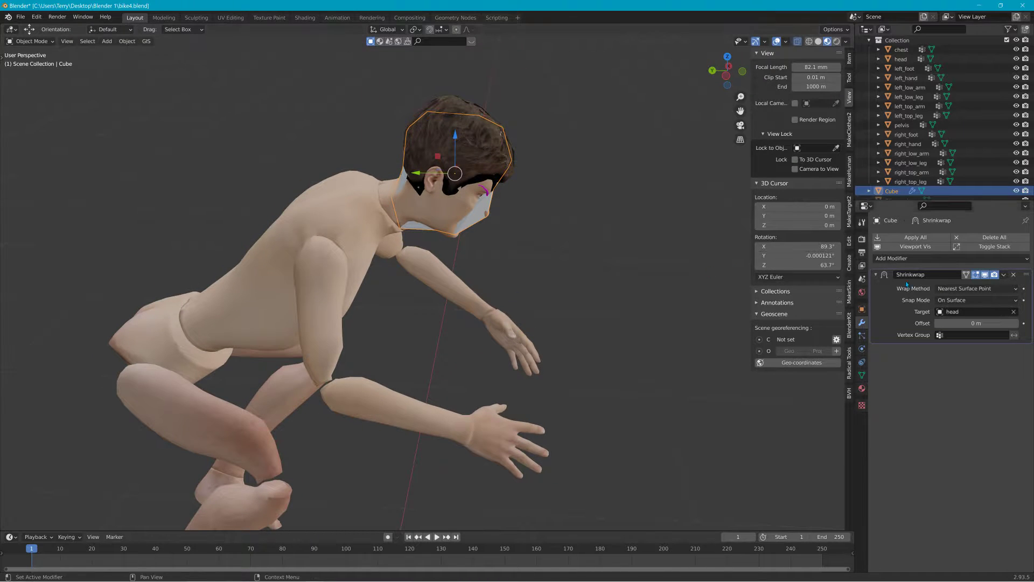
Try the Nearest Vertex and Target Normal Project wrap methods and return the Shrinkwrap modifier to Nearest Surface Point.
click(968, 290)
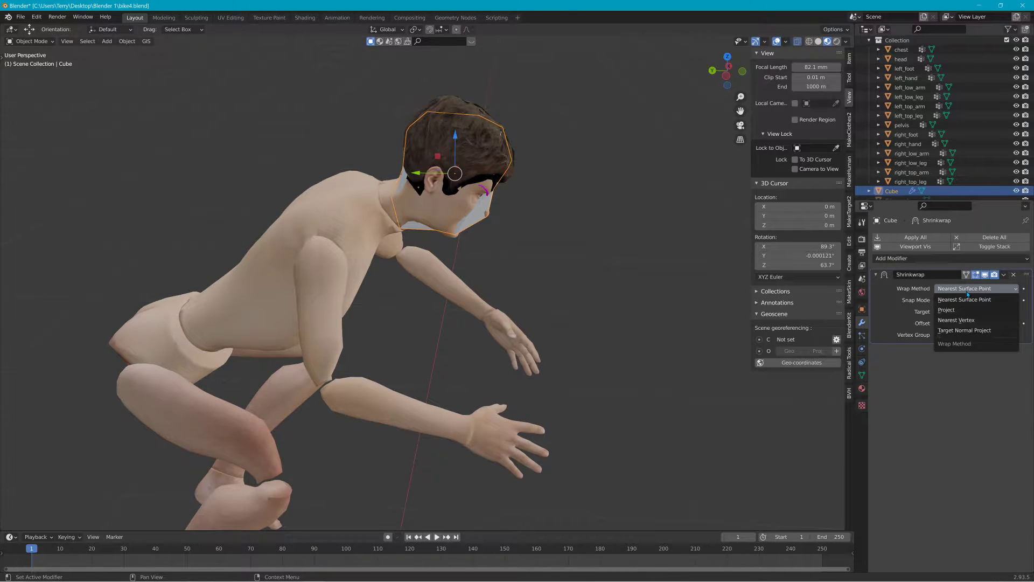
click(966, 321)
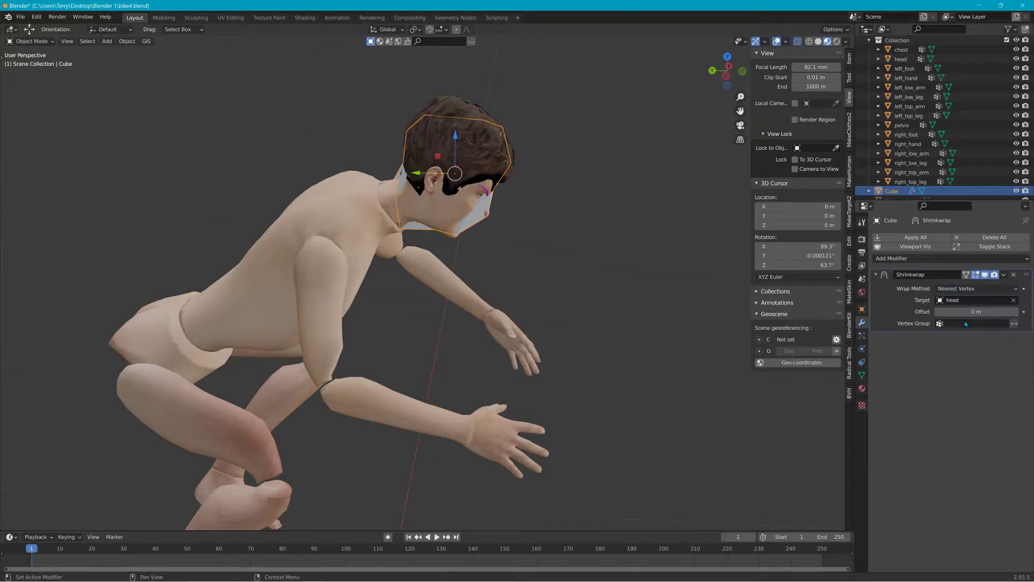
click(970, 289)
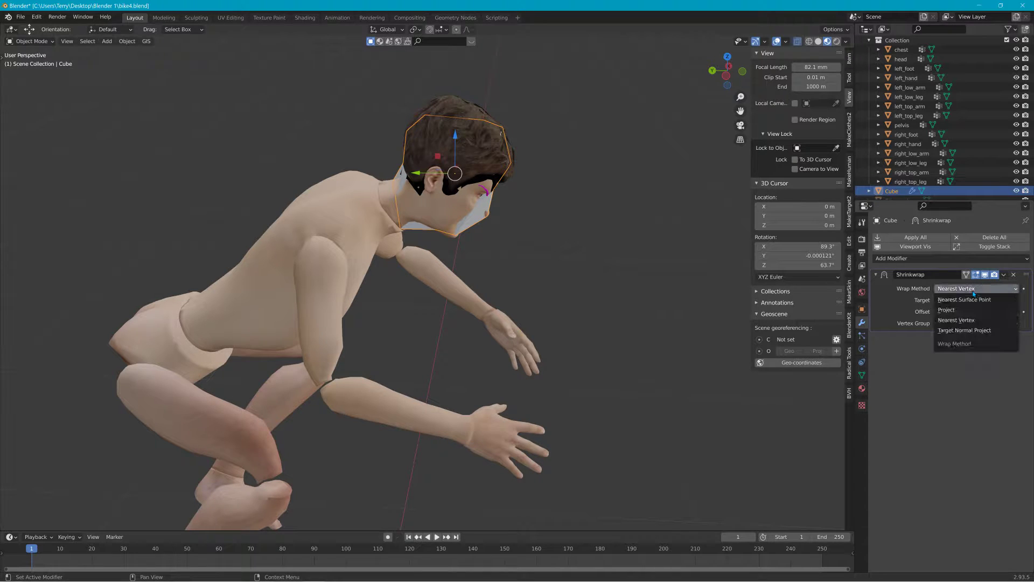
click(971, 331)
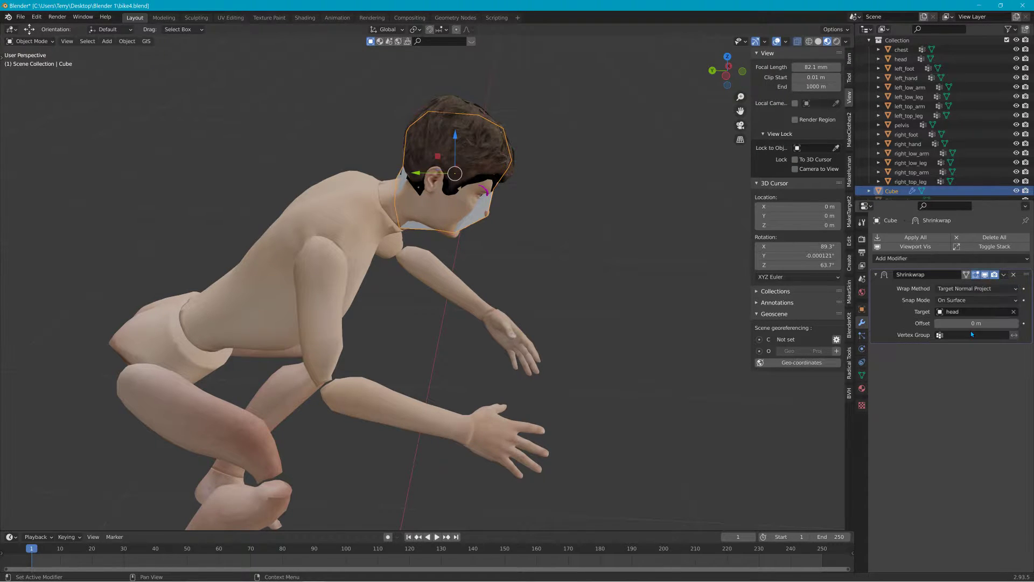
click(972, 291)
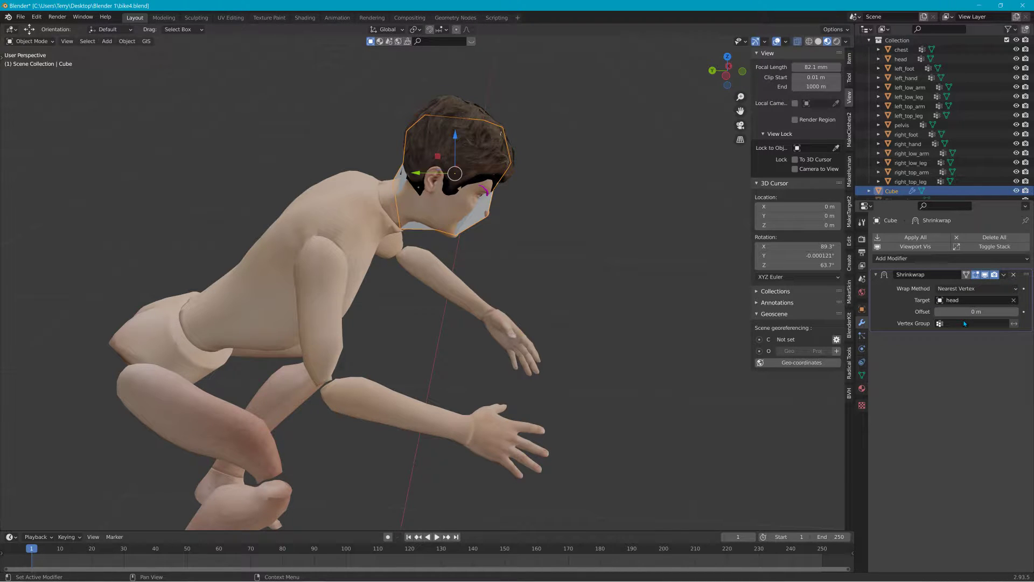
click(974, 291)
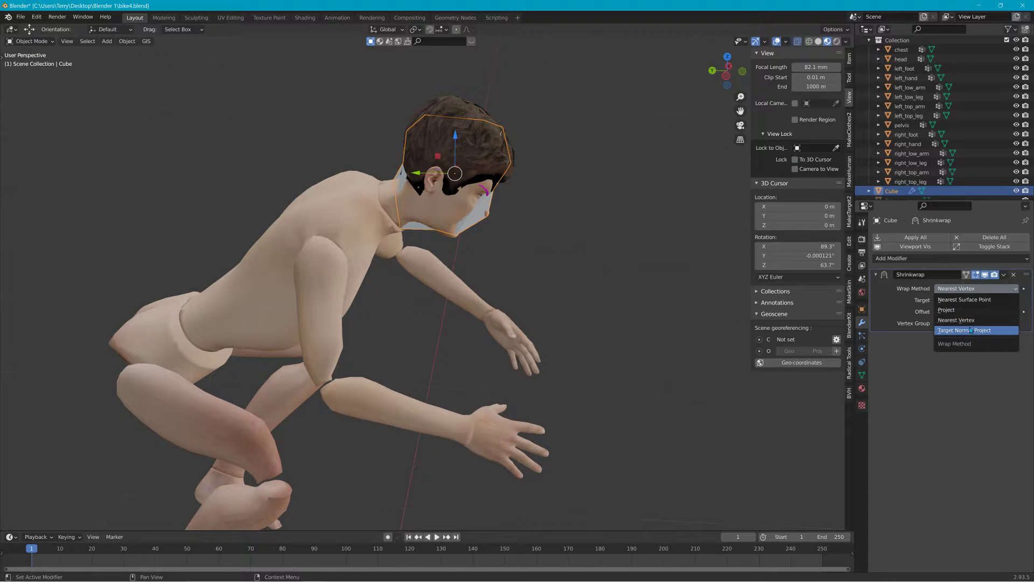
click(971, 325)
click(968, 291)
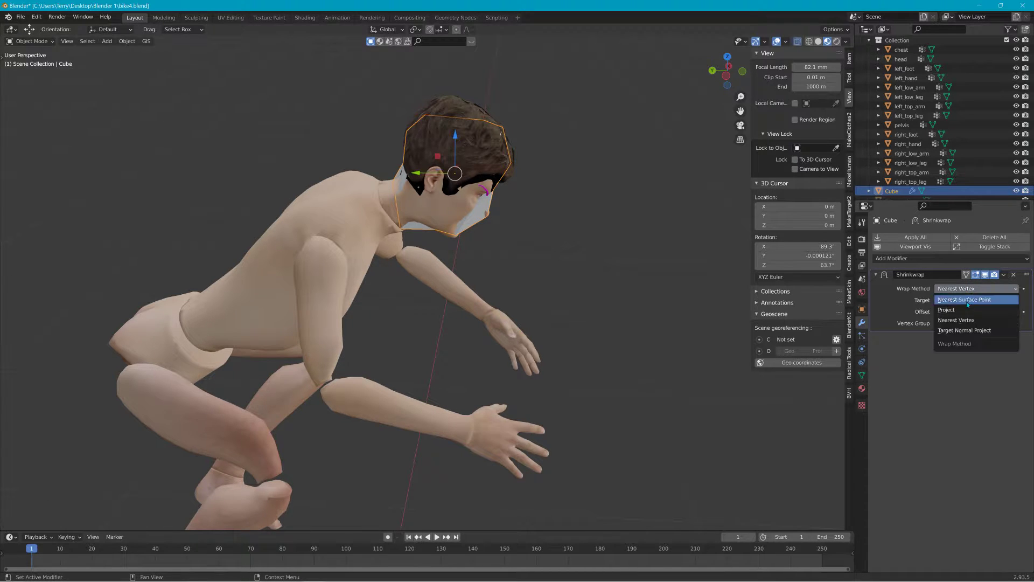
click(967, 331)
middle_drag(493, 259, 510, 246)
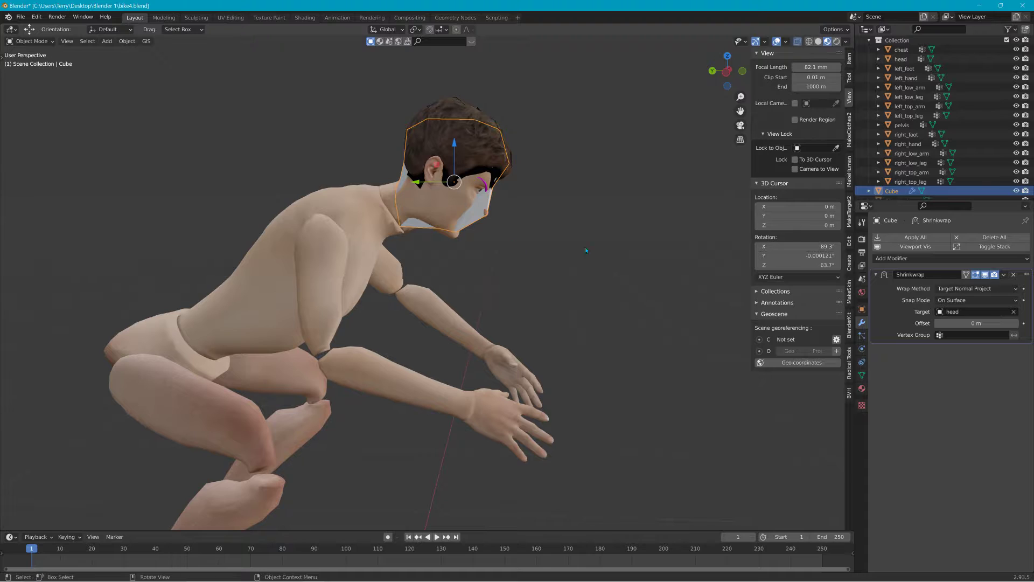
click(982, 291)
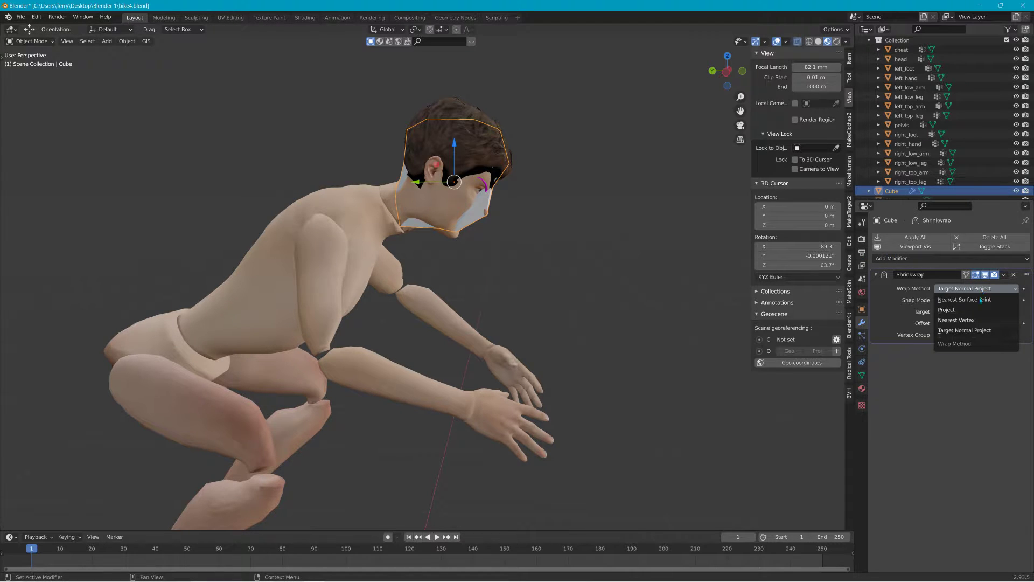
click(981, 300)
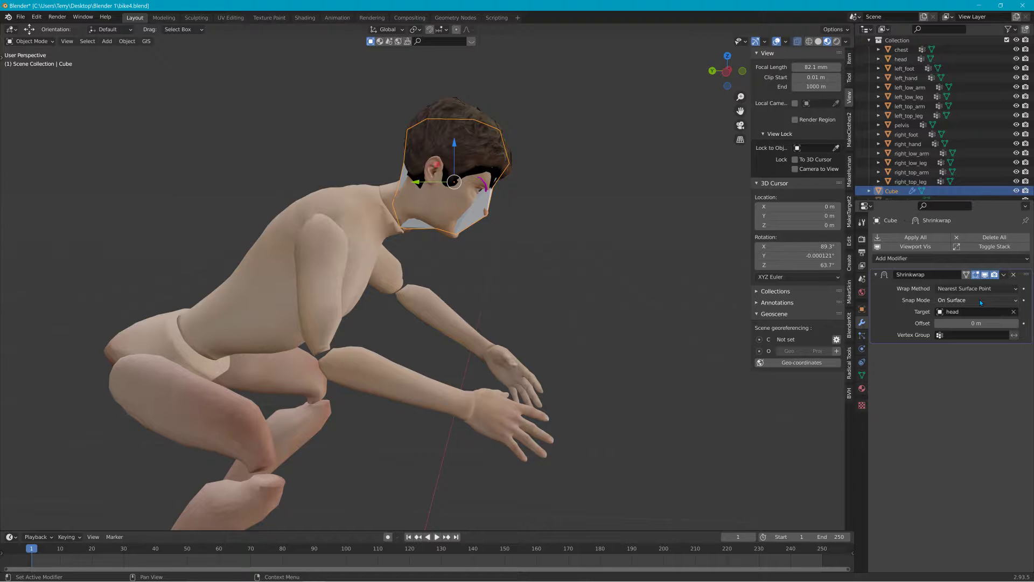
Scale the cube up uniformly by about 10.776 so the shrinkwrapped cage encloses more of the head.
key(s)
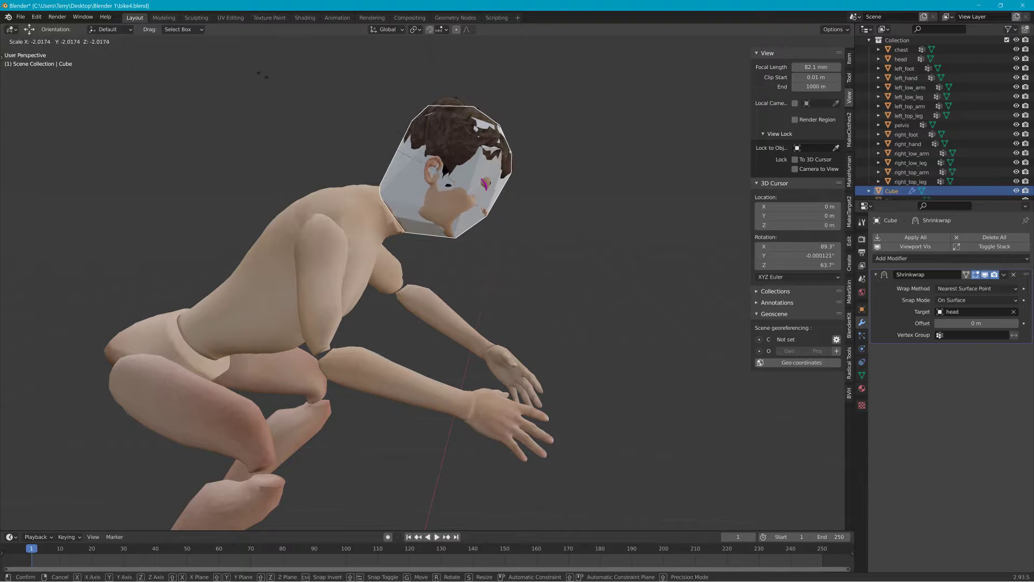
click(619, 87)
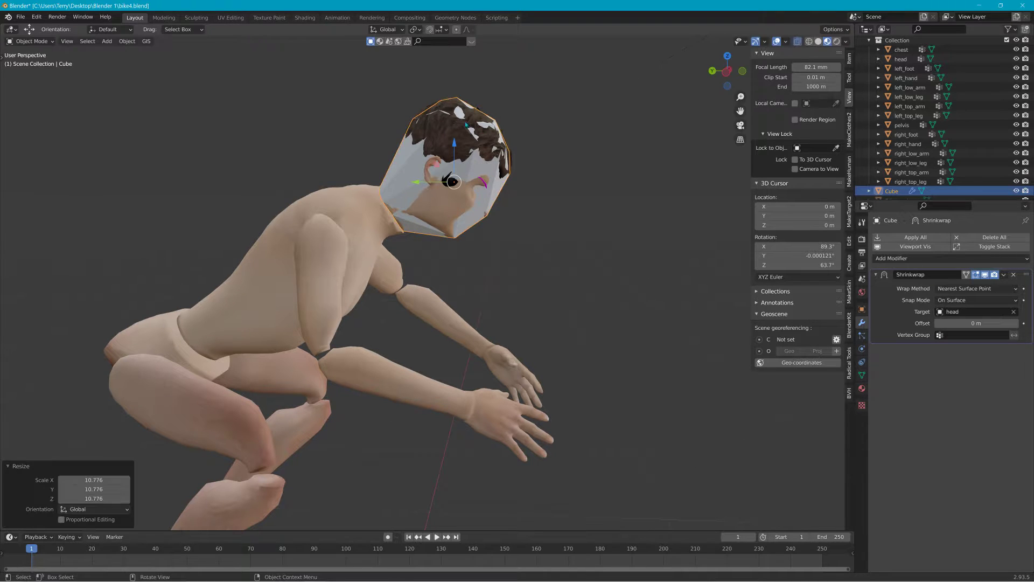
middle_drag(619, 87, 531, 167)
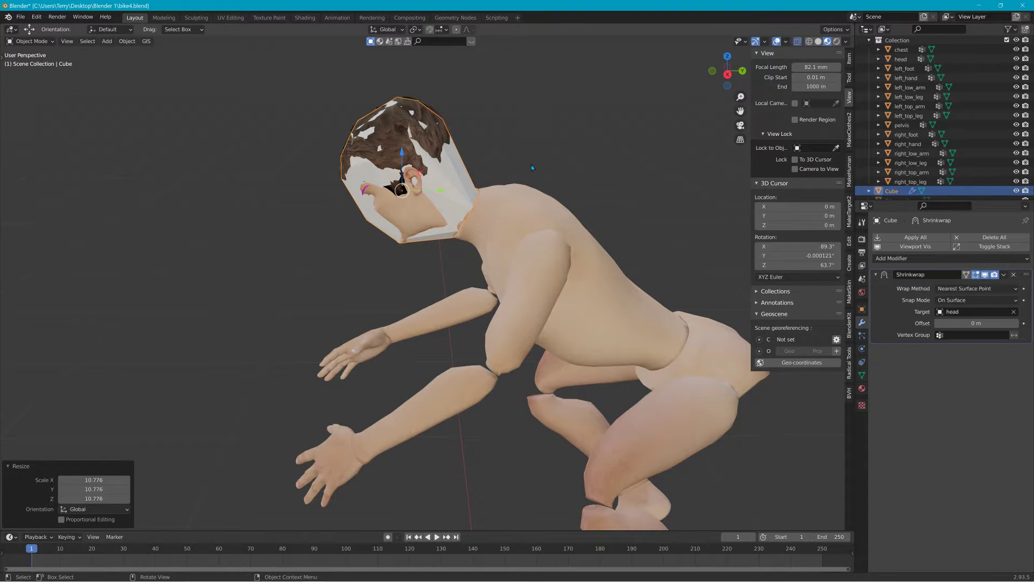
Set the cube's origin to the 3D cursor.
right_click(435, 180)
click(128, 41)
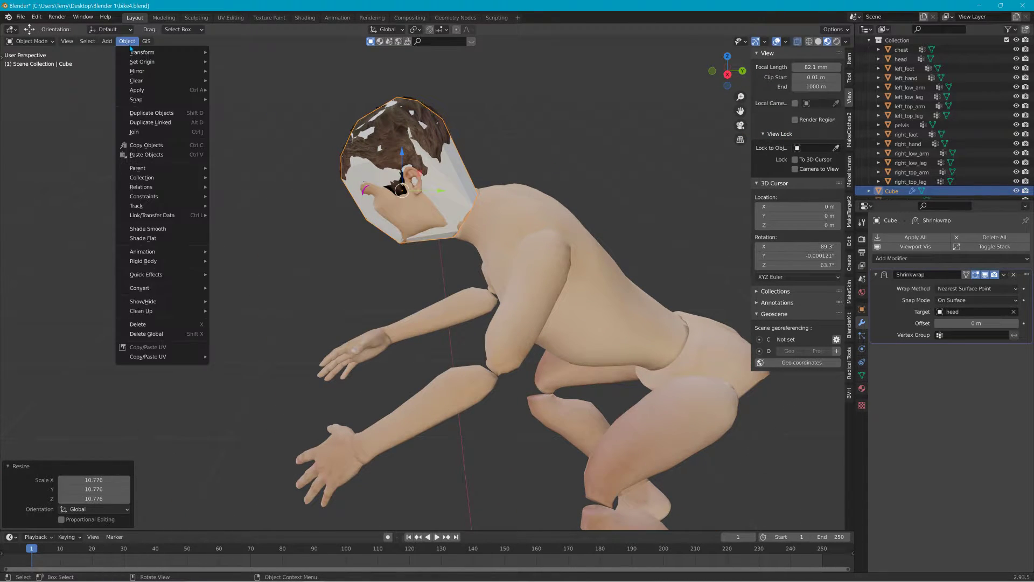
mouse_move(177, 62)
click(264, 82)
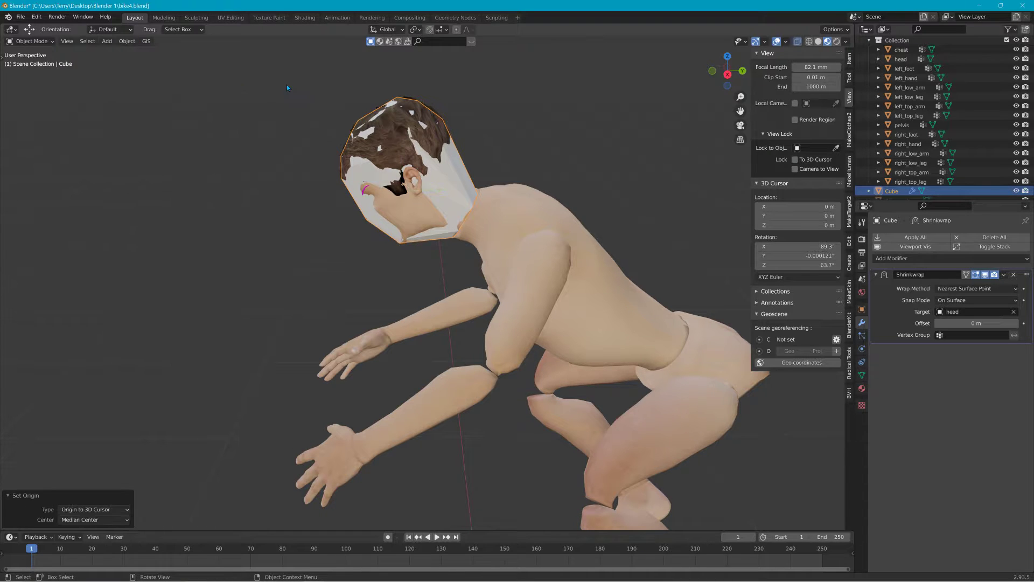
middle_drag(286, 85, 590, 305)
scroll(510, 178, down, 1)
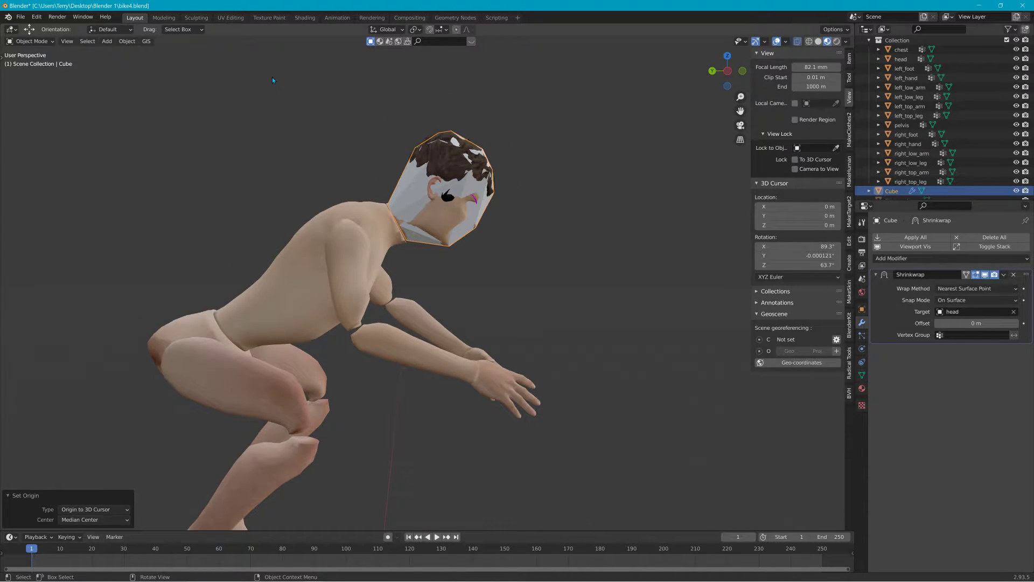
Examine the enlarged cube's base mesh around the character in Edit Mode and return to Object Mode.
click(43, 46)
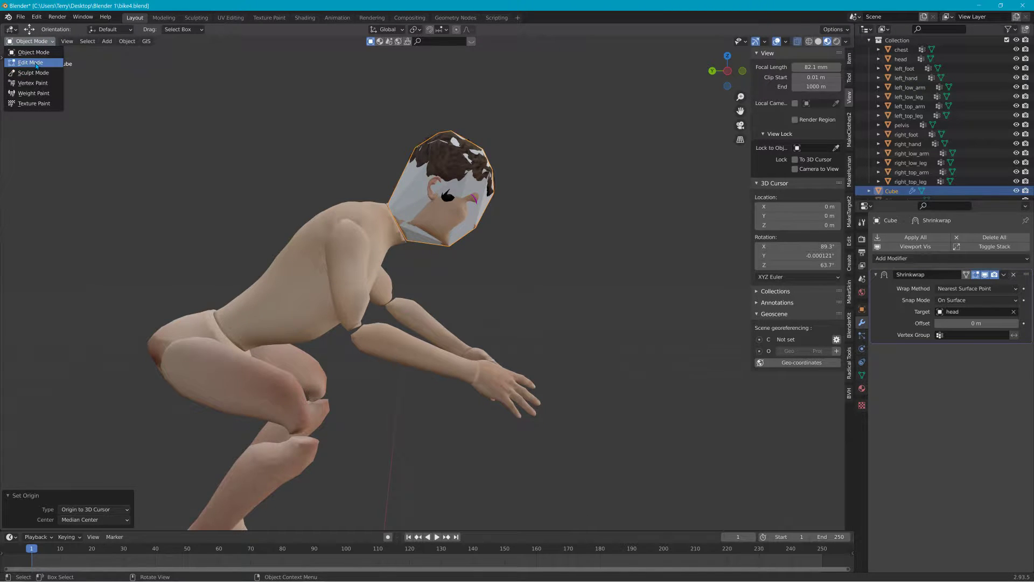
click(31, 62)
scroll(356, 147, down, 4)
middle_drag(356, 147, 283, 167)
click(240, 151)
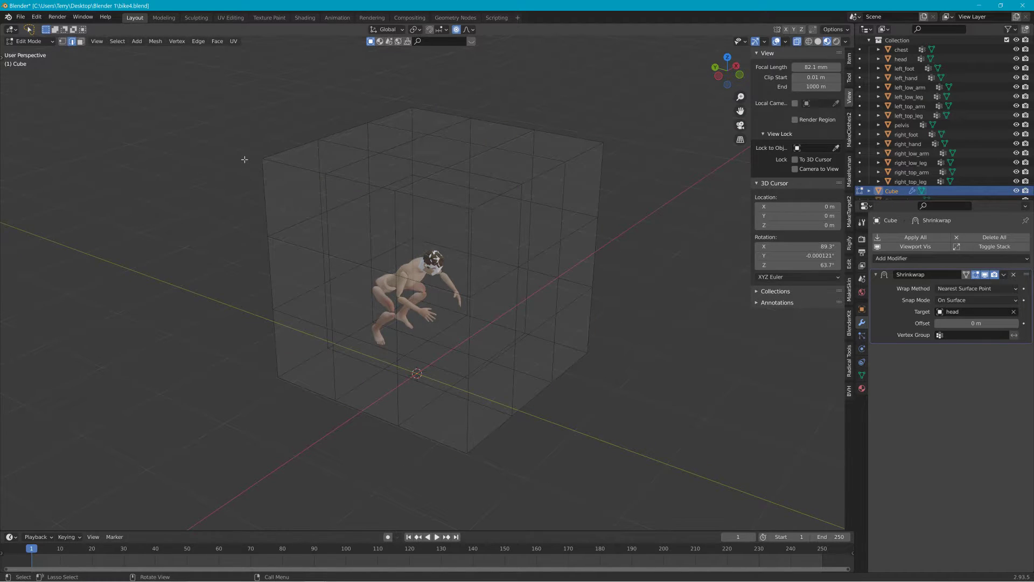
middle_drag(245, 159, 275, 146)
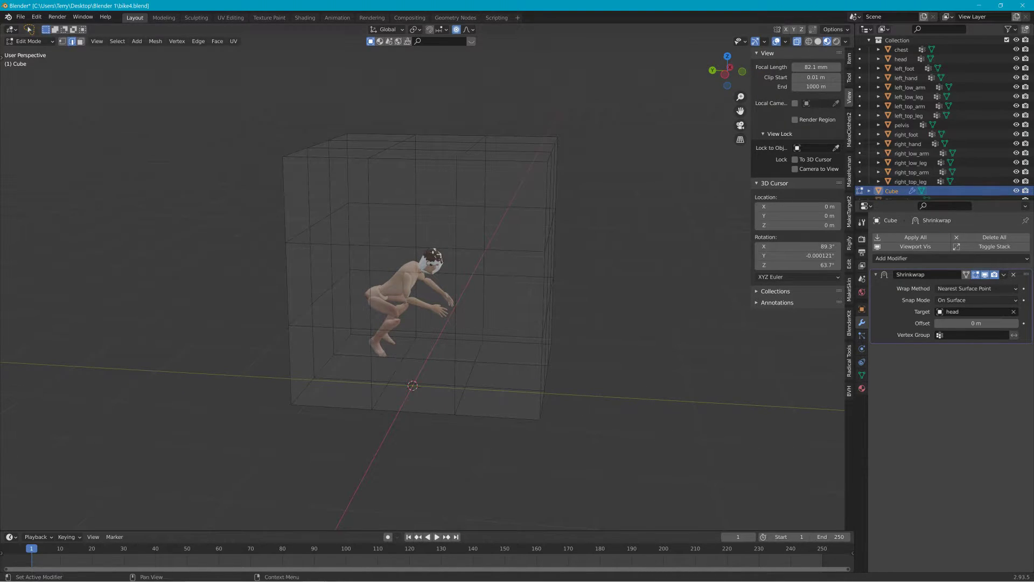
click(1003, 275)
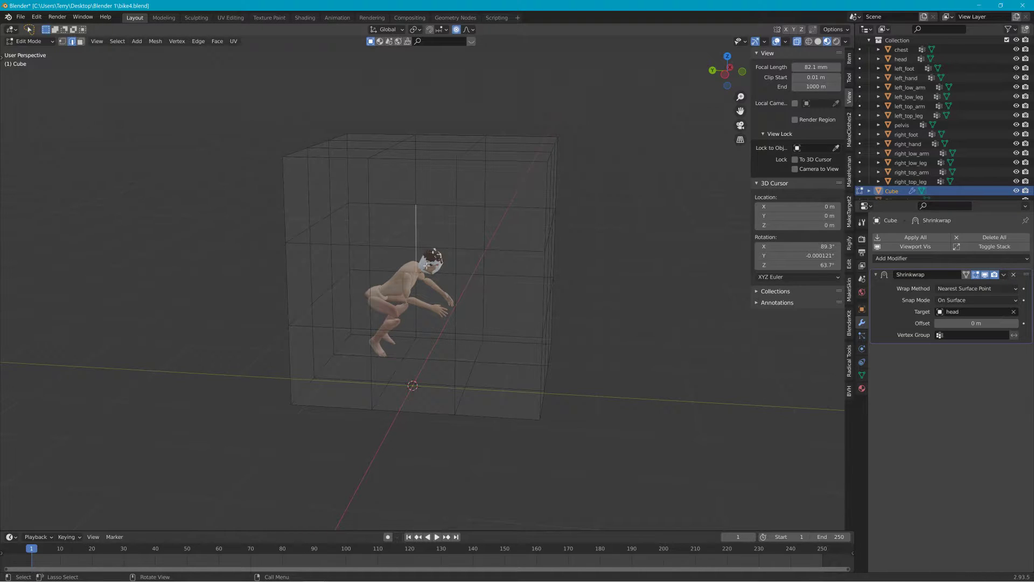
click(29, 41)
click(29, 51)
Apply the Shrinkwrap modifier to the cube.
scroll(420, 213, up, 3)
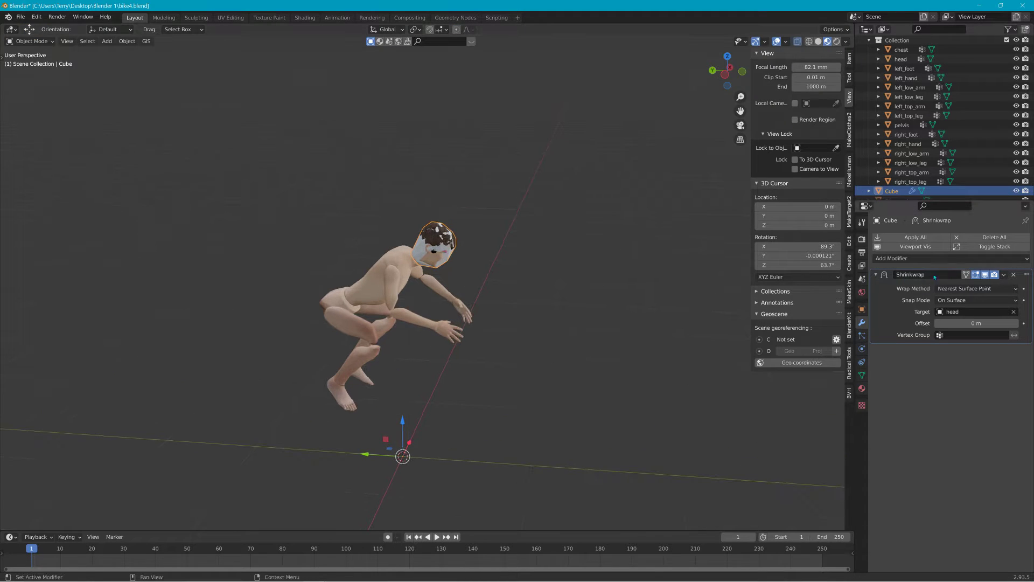
click(1003, 276)
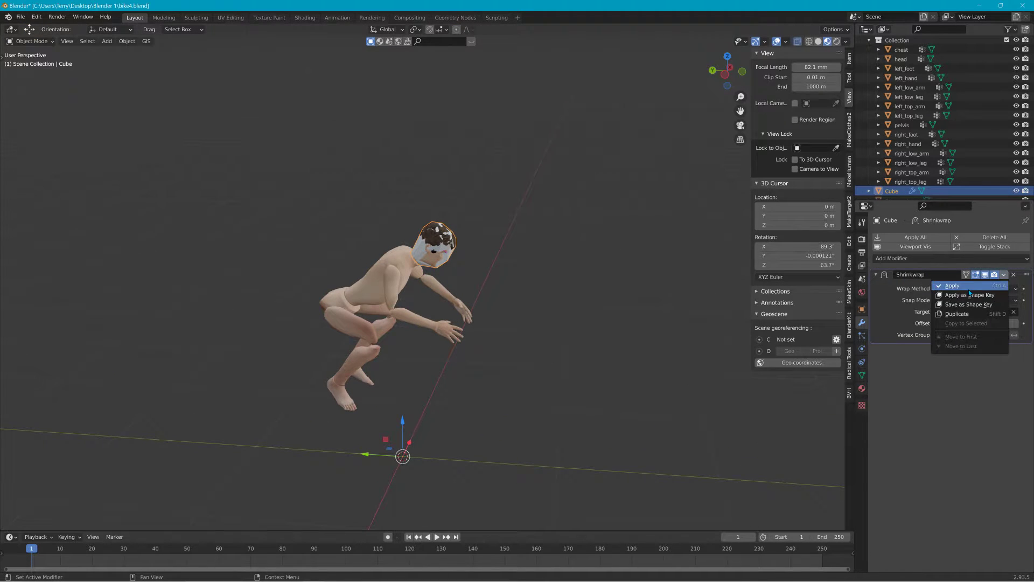
click(969, 292)
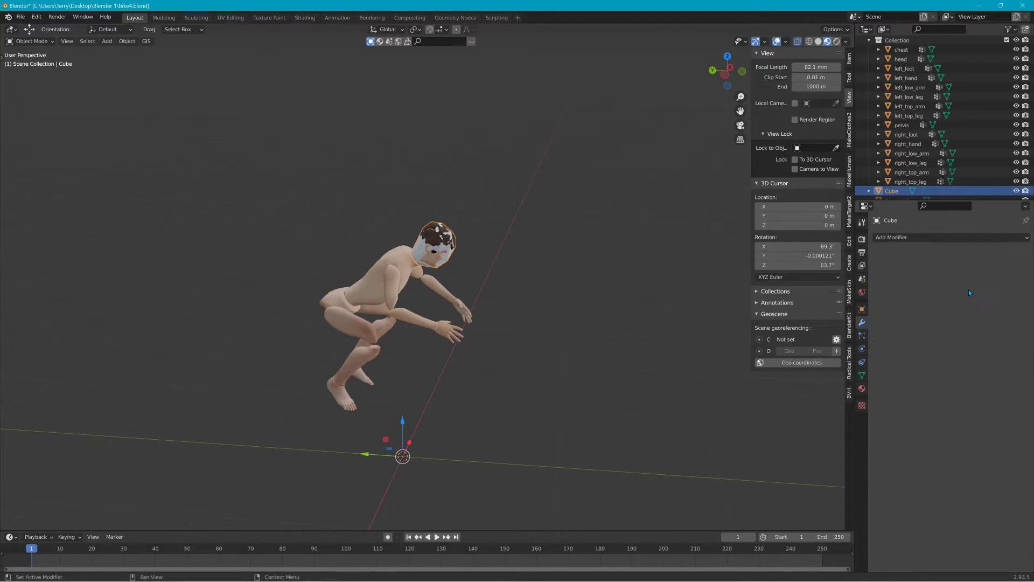
Enter Edit Mode and select the geometry of the wrapped cage around the head.
click(32, 41)
click(35, 62)
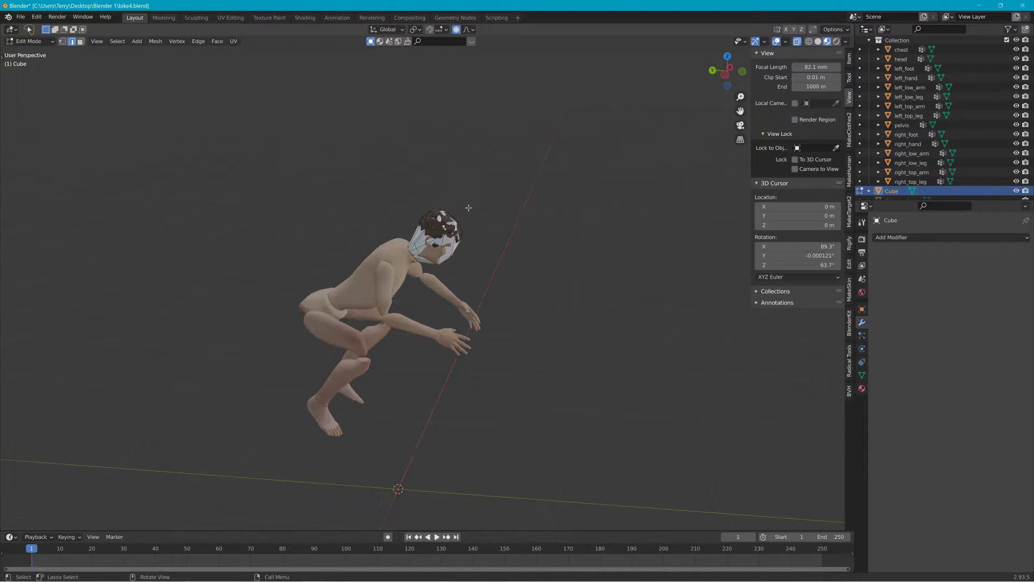
scroll(508, 190, up, 5)
middle_drag(509, 190, 296, 155)
key(g)
drag(548, 373, 549, 375)
mouse_move(532, 377)
mouse_down()
mouse_move(370, 353)
mouse_move(485, 433)
mouse_up()
mouse_move(282, 249)
middle_down()
mouse_move(414, 272)
mouse_move(561, 240)
mouse_move(665, 233)
mouse_move(733, 248)
middle_up()
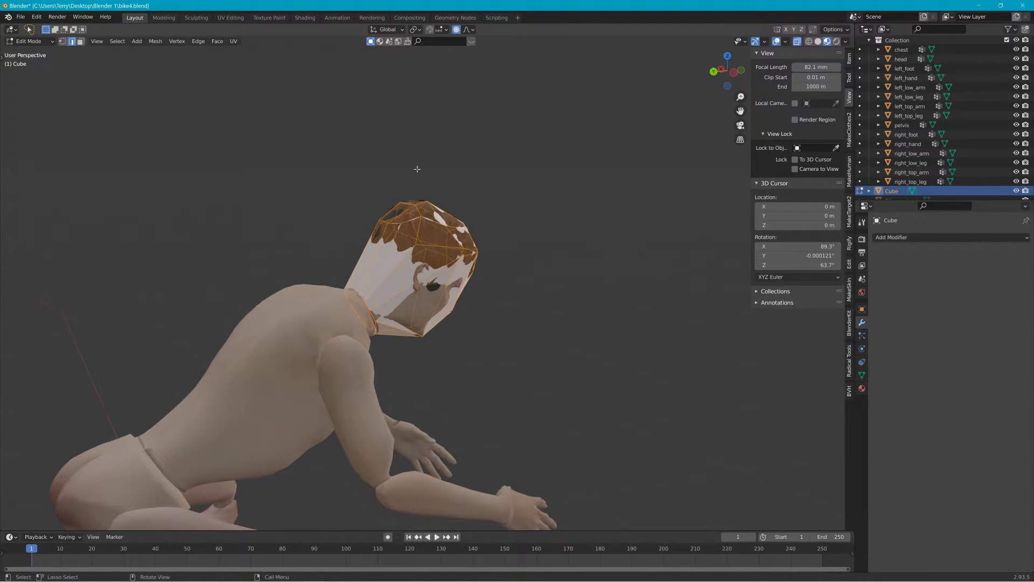
mouse_move(291, 283)
mouse_down()
mouse_move(522, 409)
mouse_move(285, 265)
mouse_up()
Switch the cage mesh to vertex selection and save the Blender file.
middle_drag(352, 166, 281, 162)
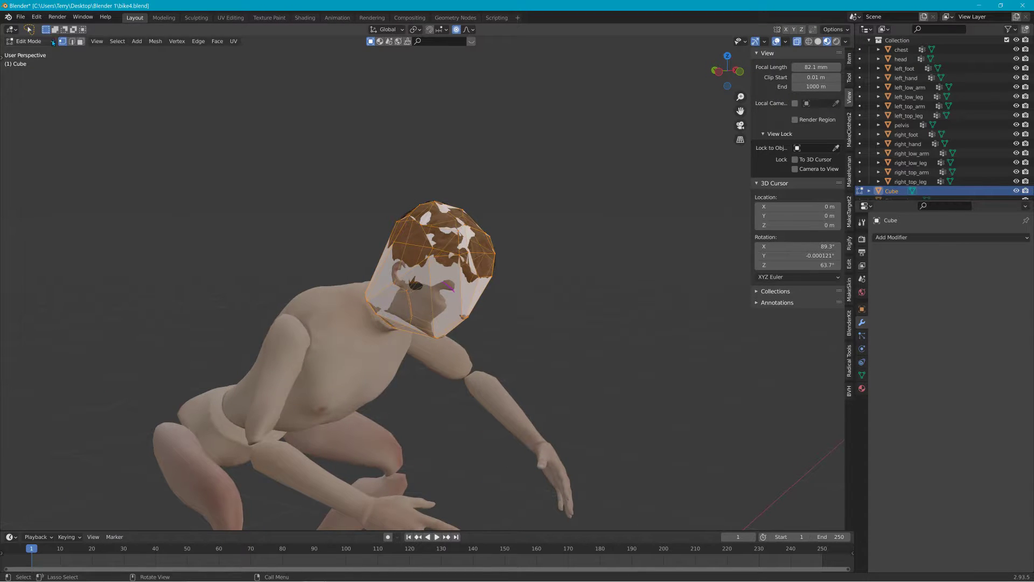
click(20, 17)
click(33, 78)
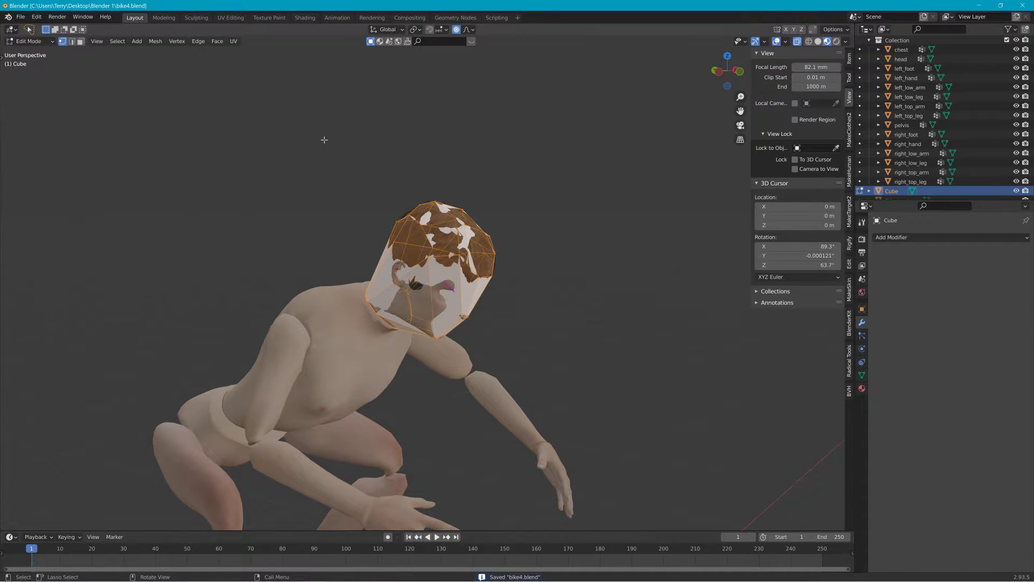
Connect the nodes of the head cage with the JBeam NodesConnector, inspect the generated edges and clear the selection.
middle_drag(323, 139, 369, 138)
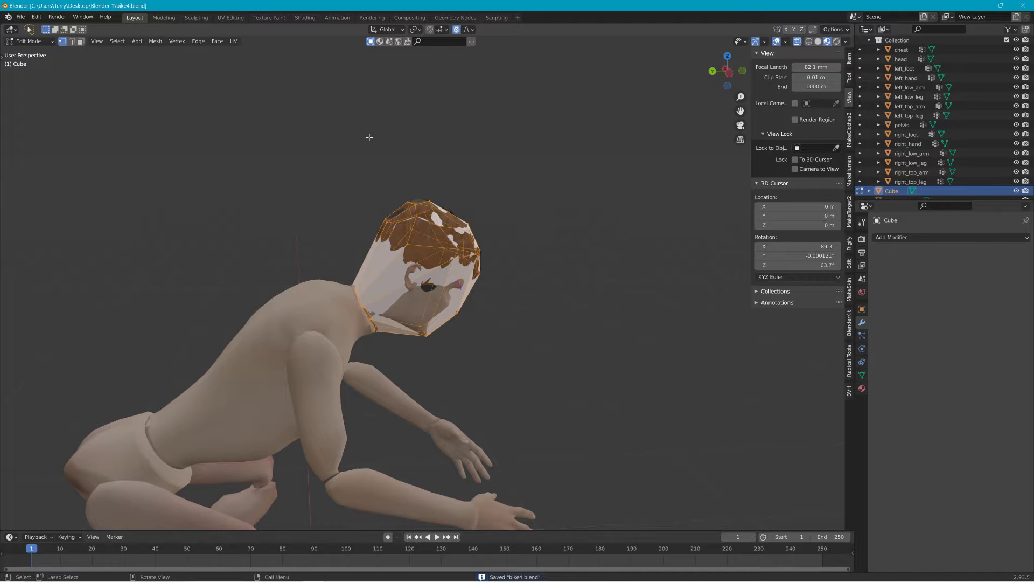
click(156, 41)
mouse_move(181, 273)
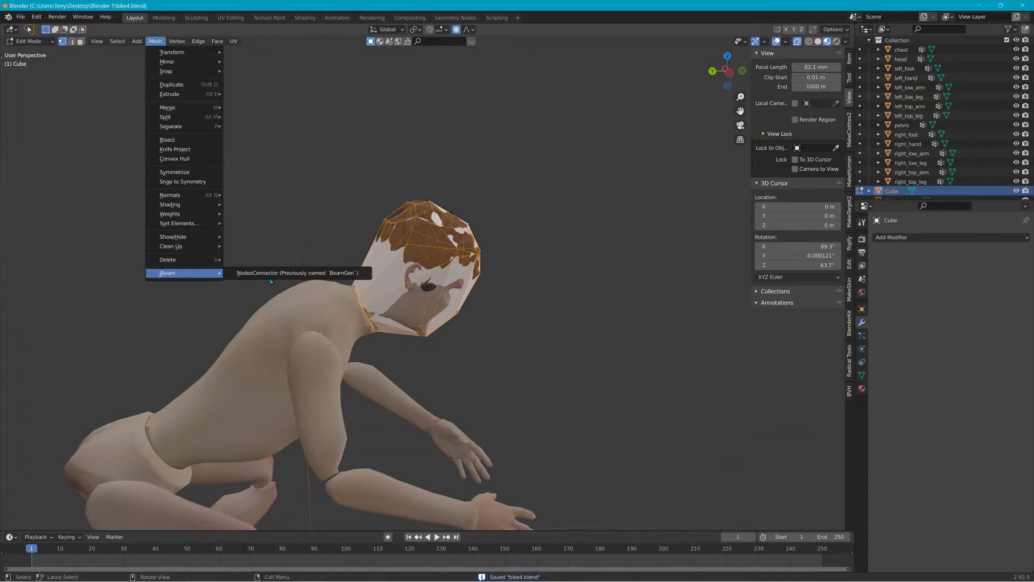
click(271, 273)
middle_drag(334, 274, 567, 277)
key(alt+a)
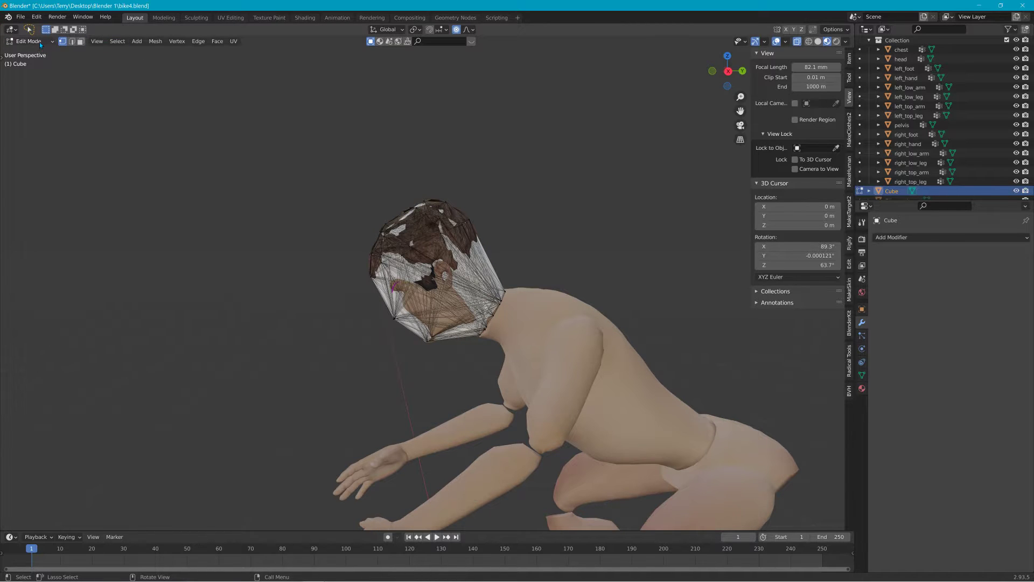
Return to Object Mode and rename the Cube cage object to "a".
click(40, 41)
click(27, 54)
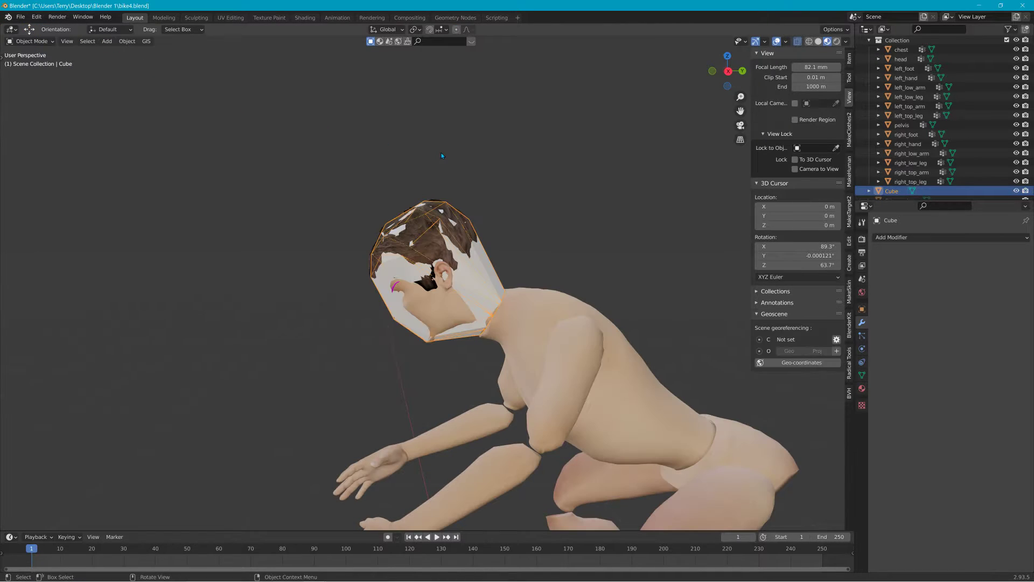
middle_drag(442, 156, 501, 157)
scroll(916, 183, down, 1)
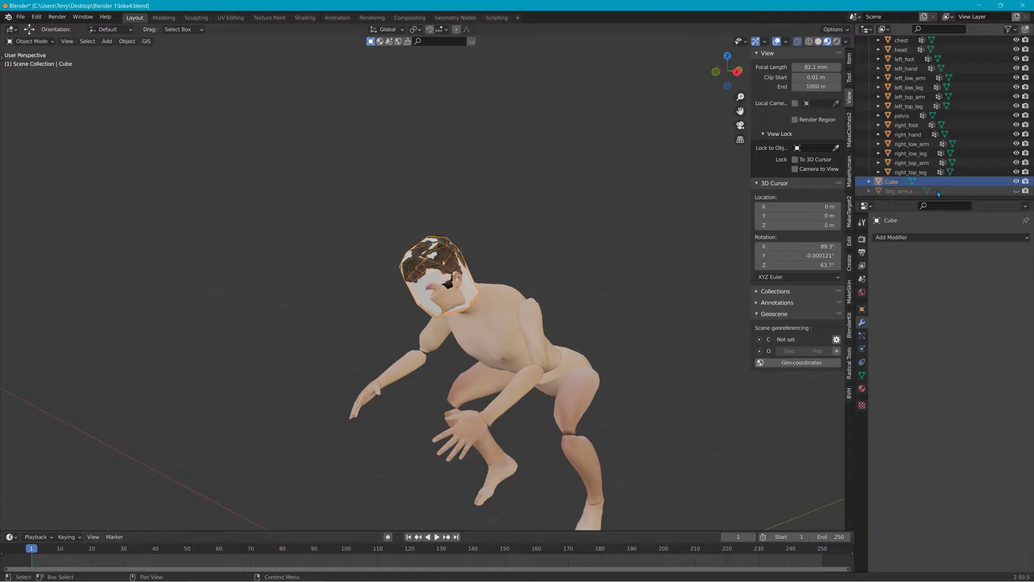
click(910, 185)
double_click(898, 182)
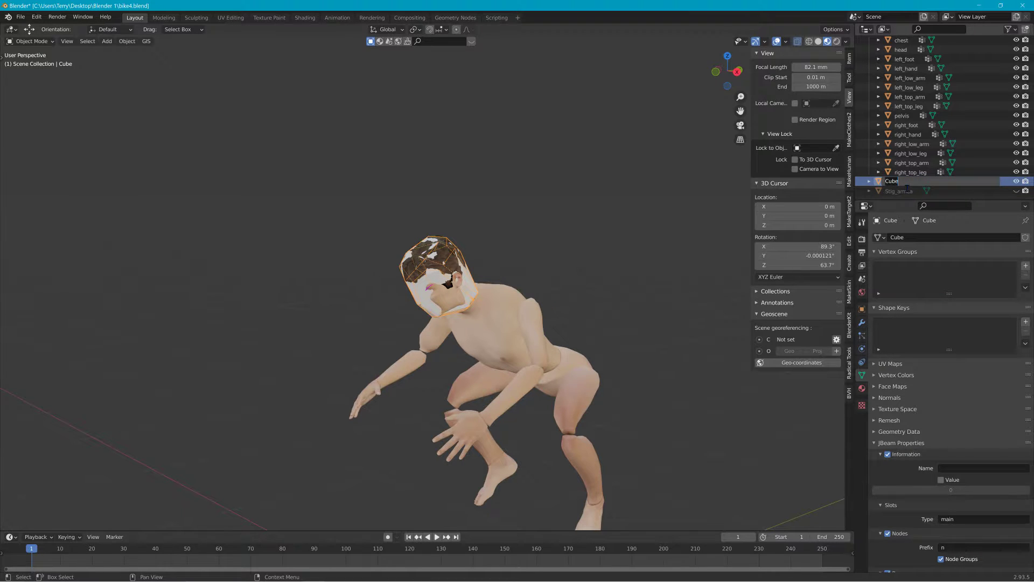
text(a)
key(Return)
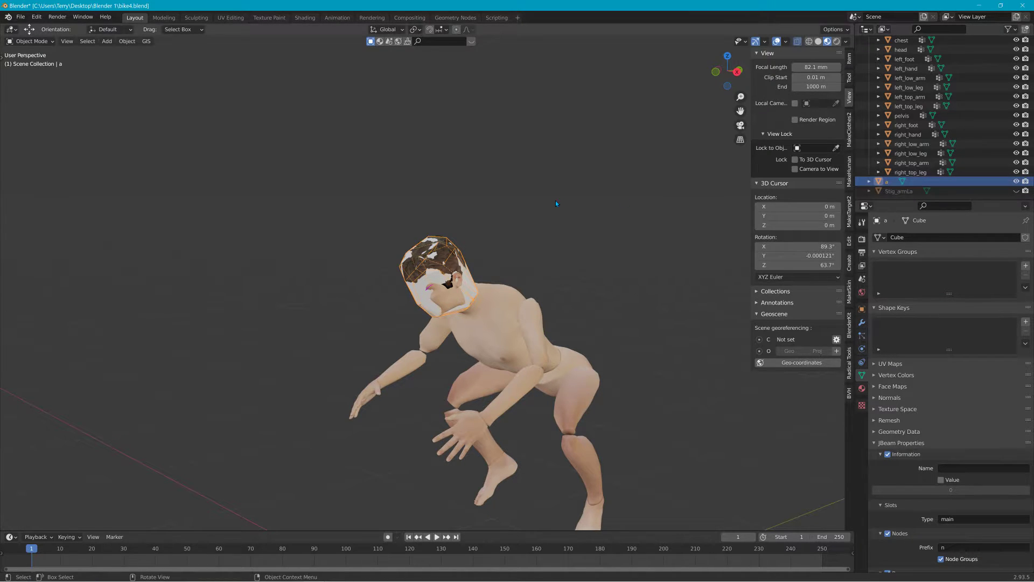
Set the node prefix in the cage's JBeam properties to "a".
middle_drag(554, 200, 707, 193)
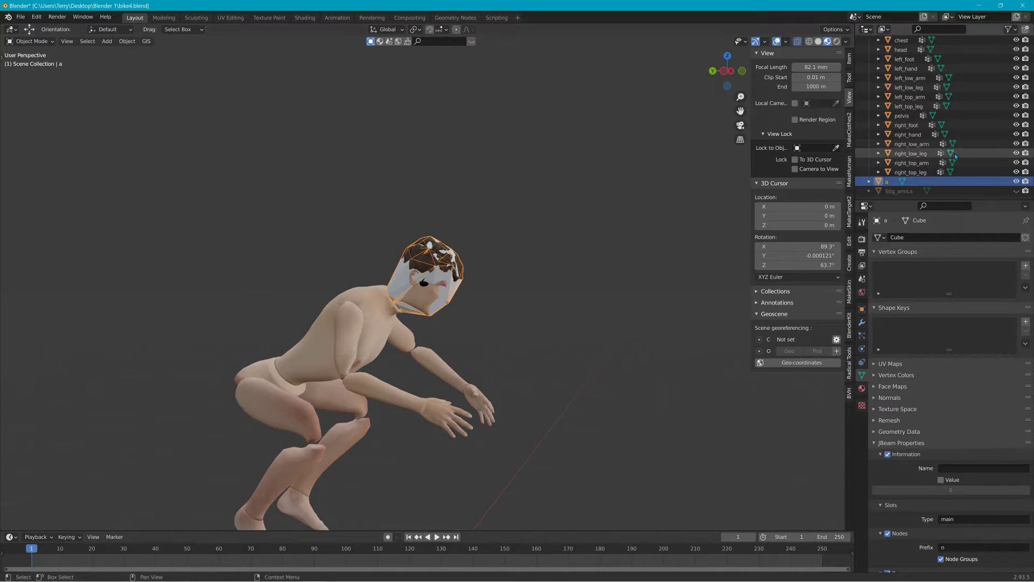
scroll(936, 134, up, 2)
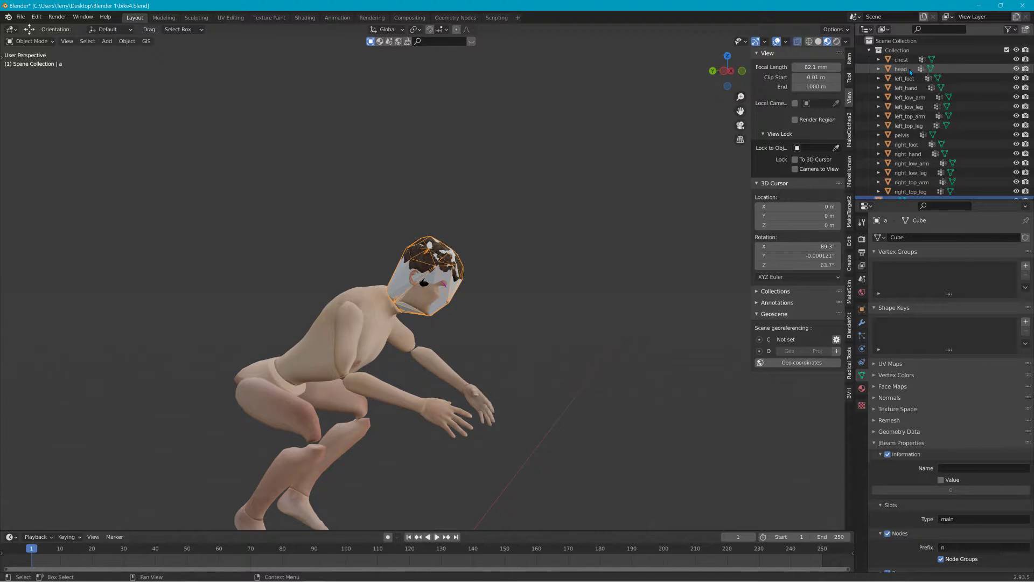
middle_drag(597, 207, 610, 206)
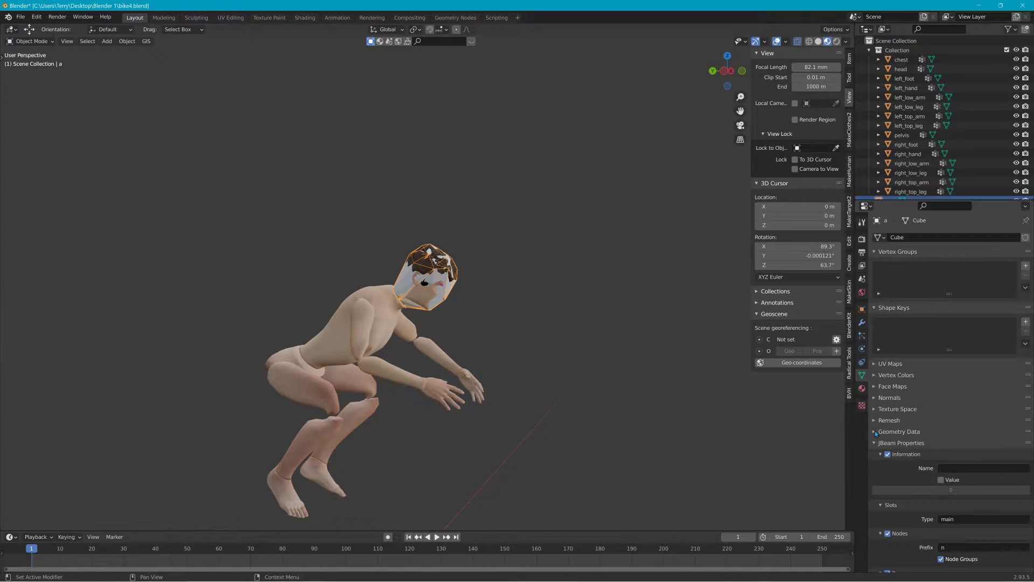
scroll(875, 440, down, 2)
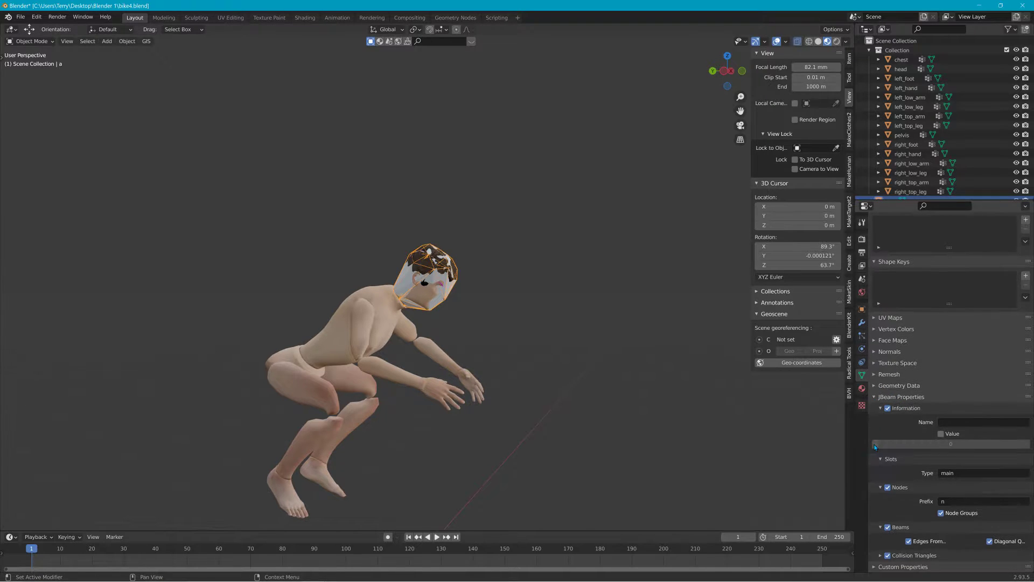
click(958, 500)
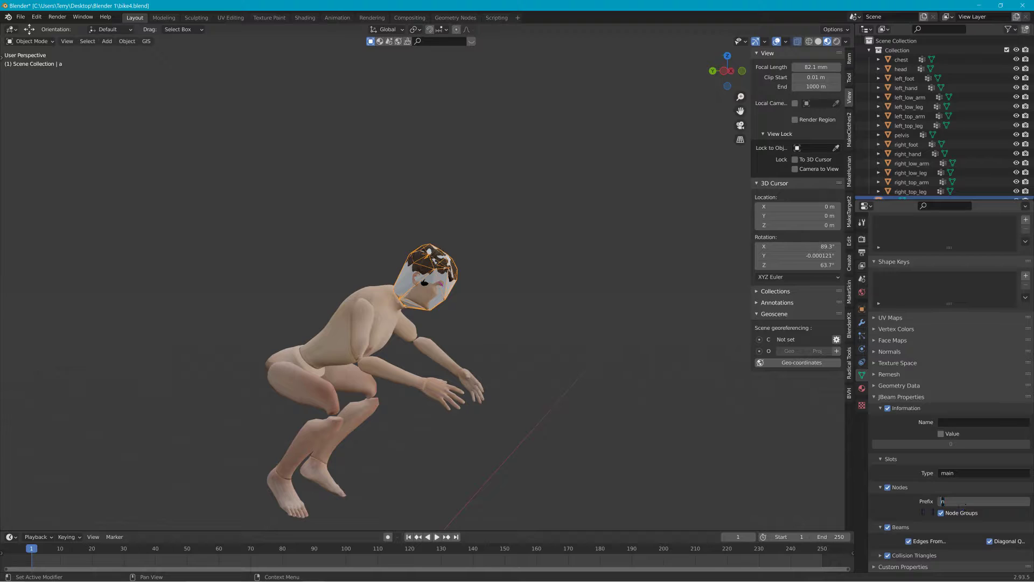
key(Return)
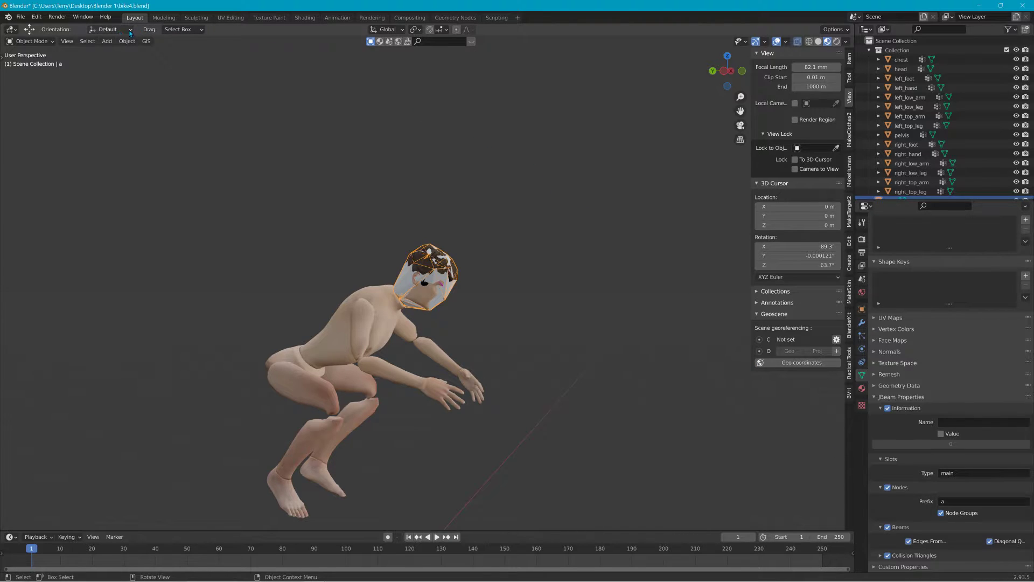
Export the cage object "a" as a JBeam file.
click(58, 17)
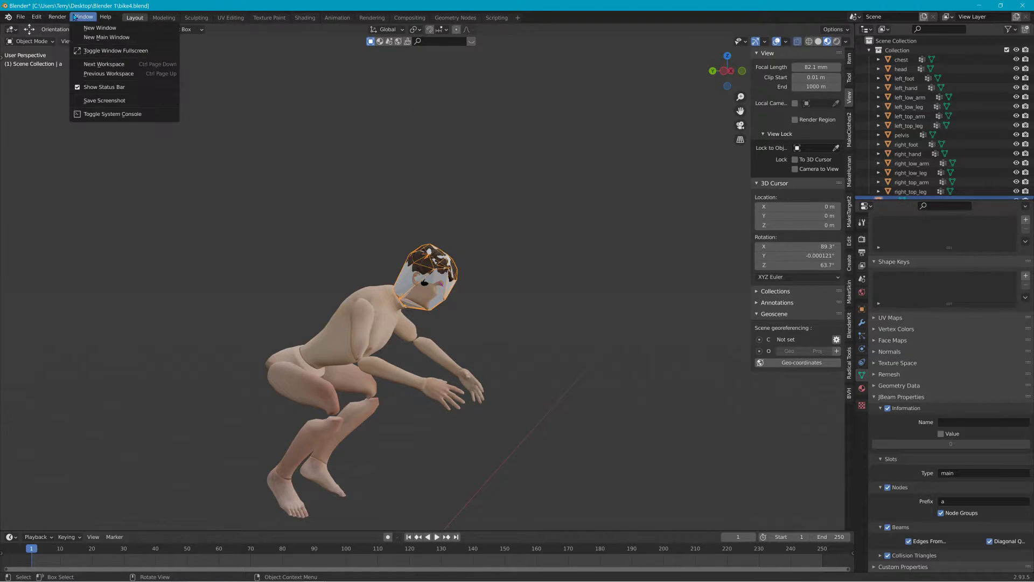
mouse_move(39, 17)
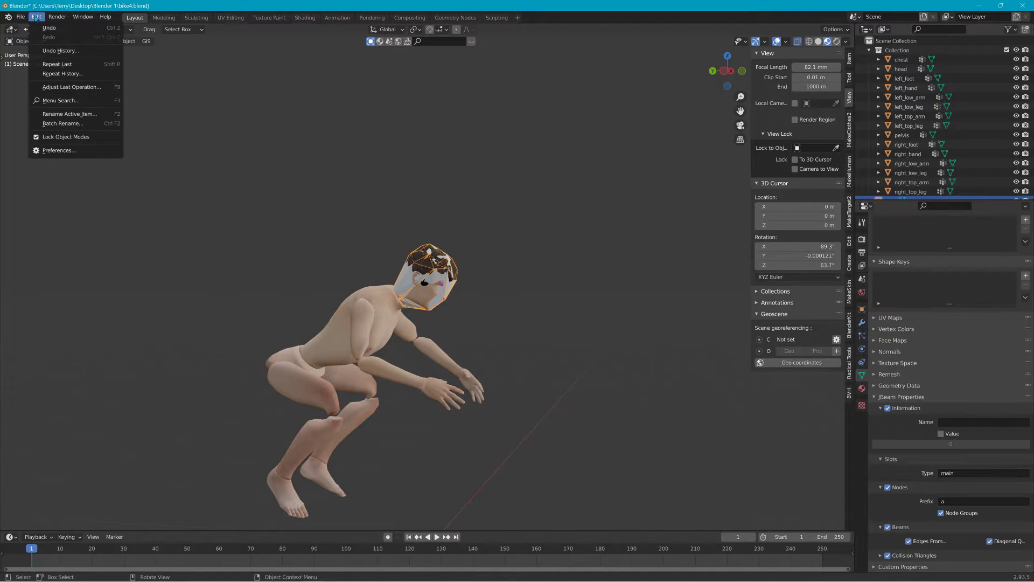
mouse_move(65, 153)
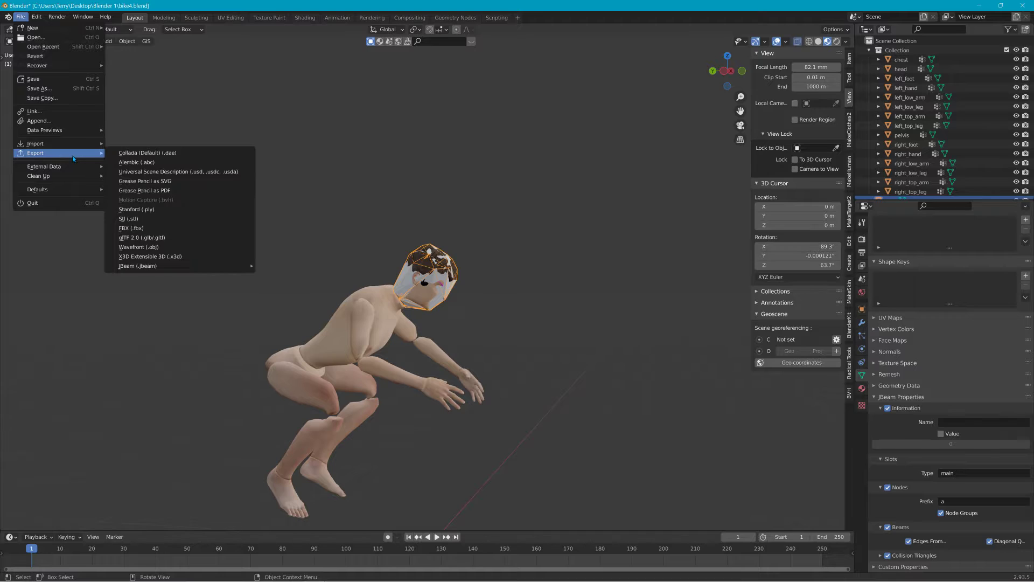
mouse_move(248, 266)
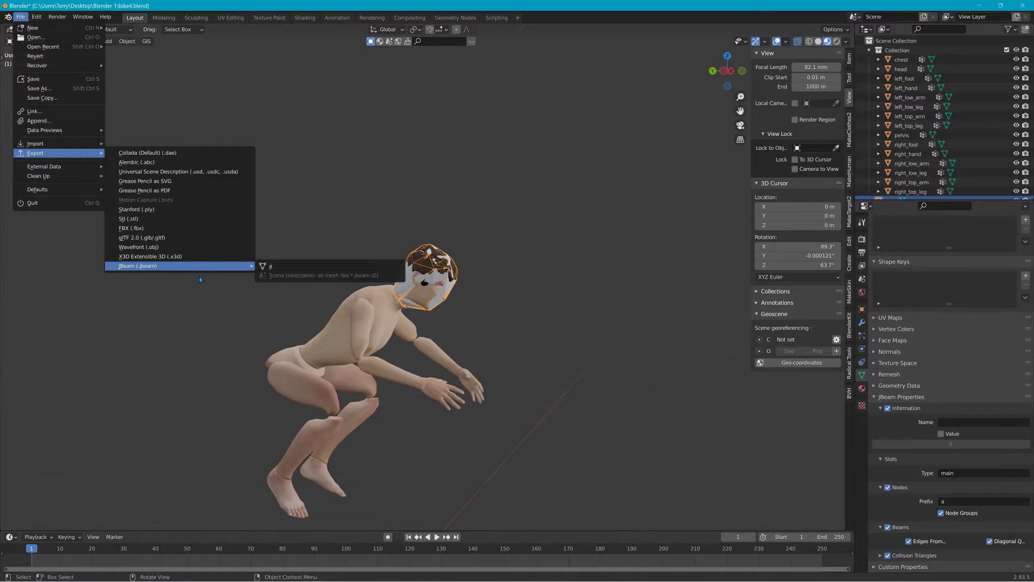
click(303, 271)
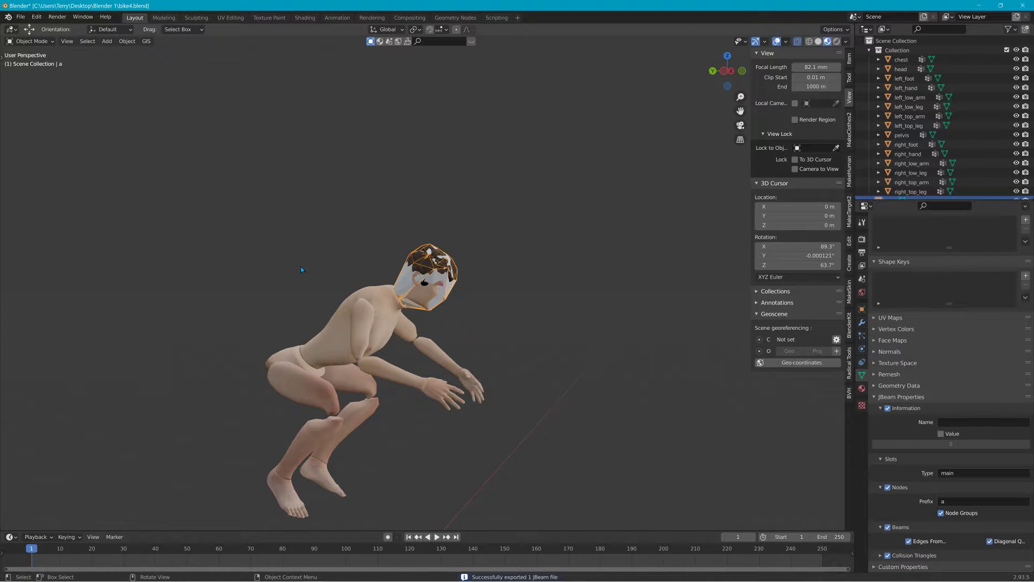
Select the character's head mesh and start a Collada (.dae) export.
click(430, 291)
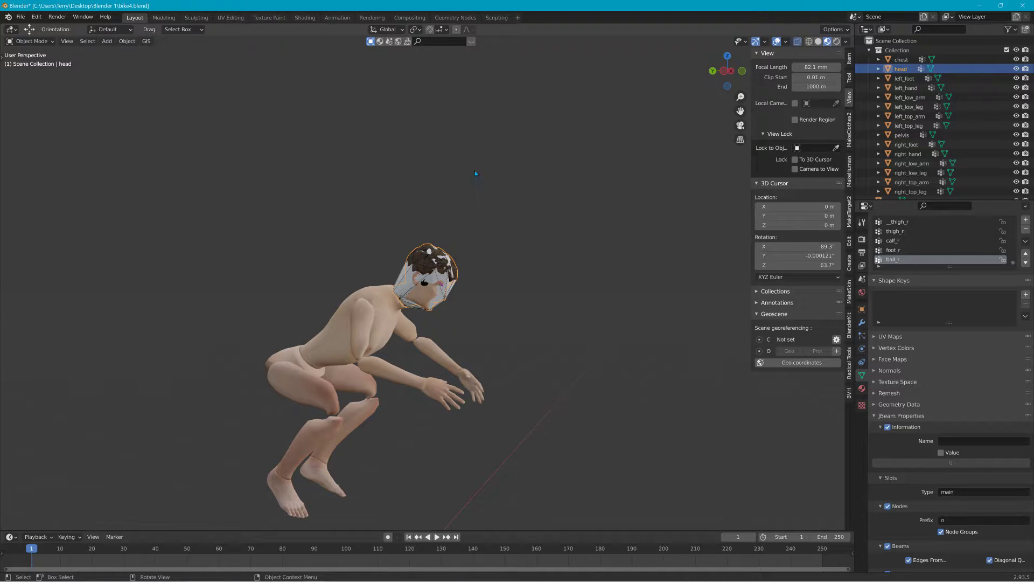
click(20, 16)
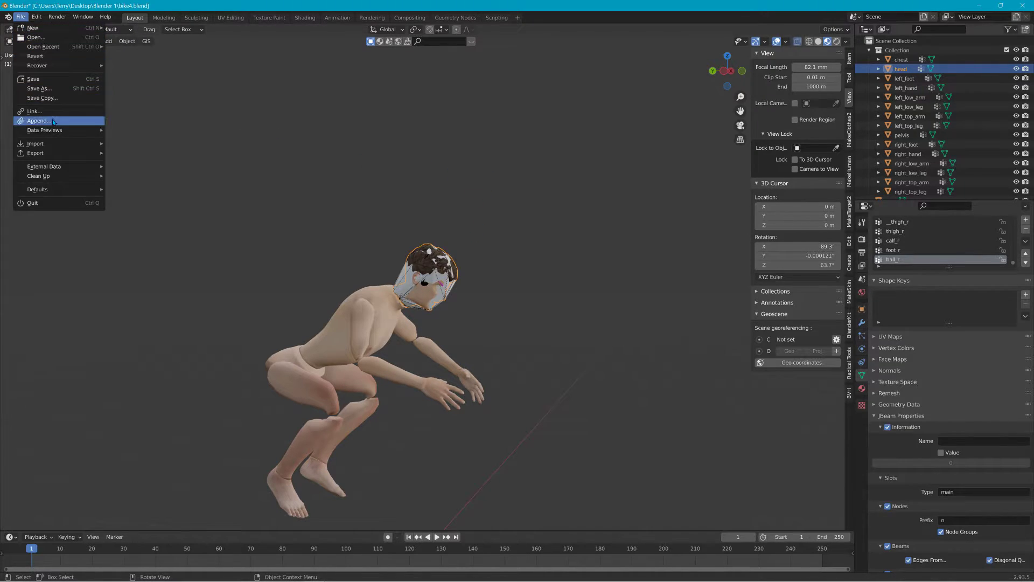
mouse_move(63, 147)
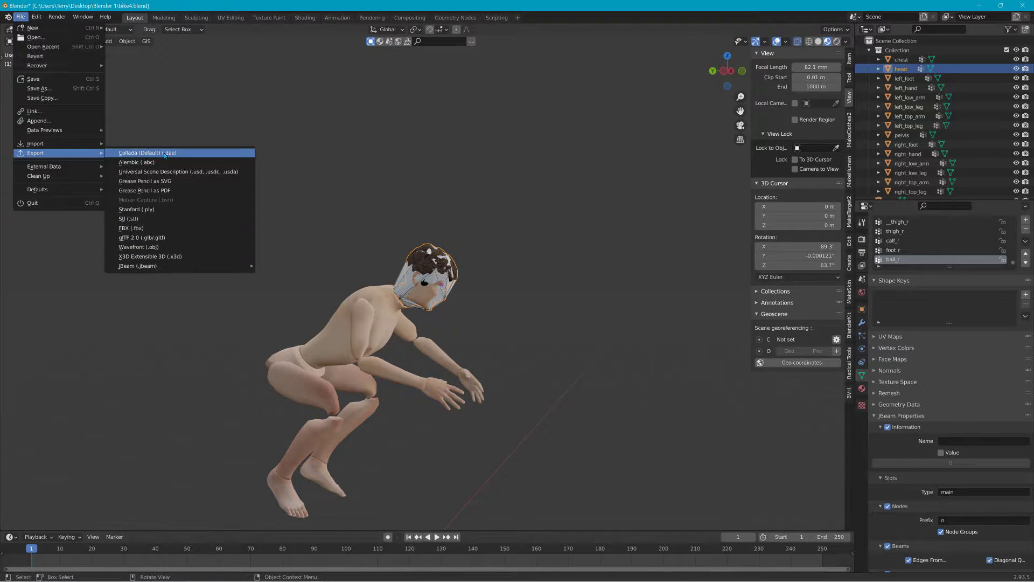
click(165, 153)
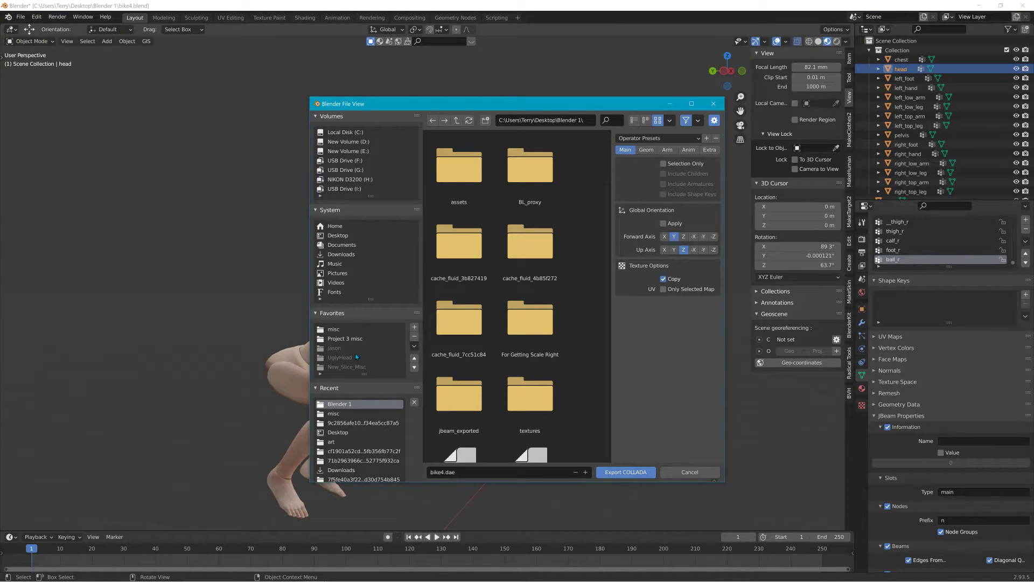
Browse from the misc shapes folder up to the BeamNG.drive user folder for the export location.
click(337, 413)
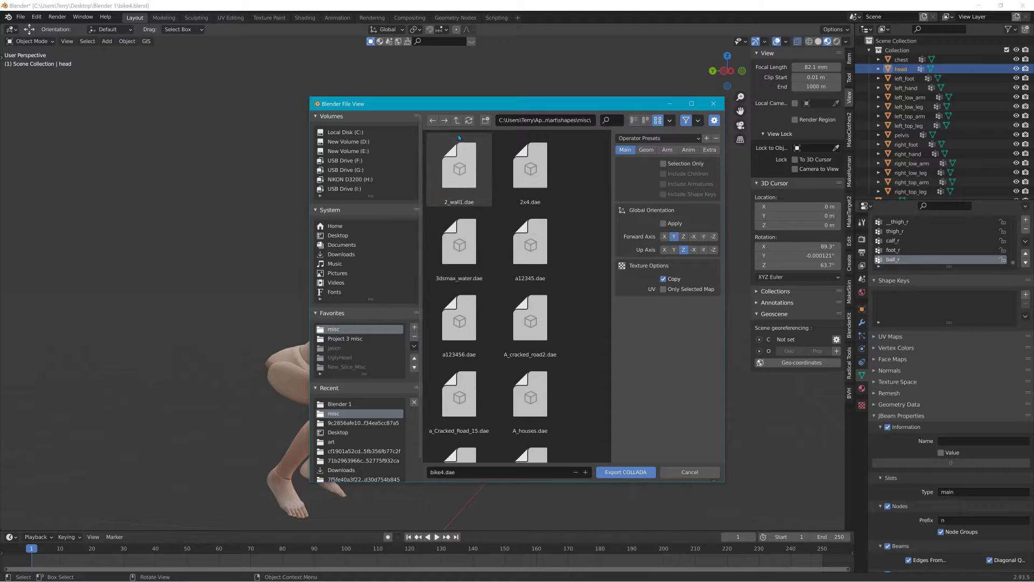
click(456, 120)
click(458, 119)
click(458, 119)
click(458, 120)
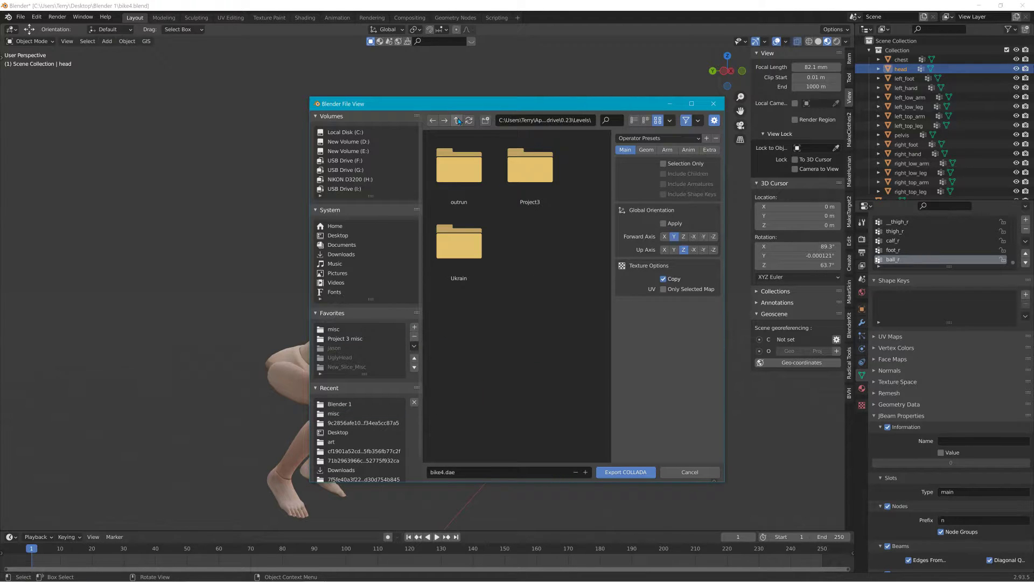
click(458, 120)
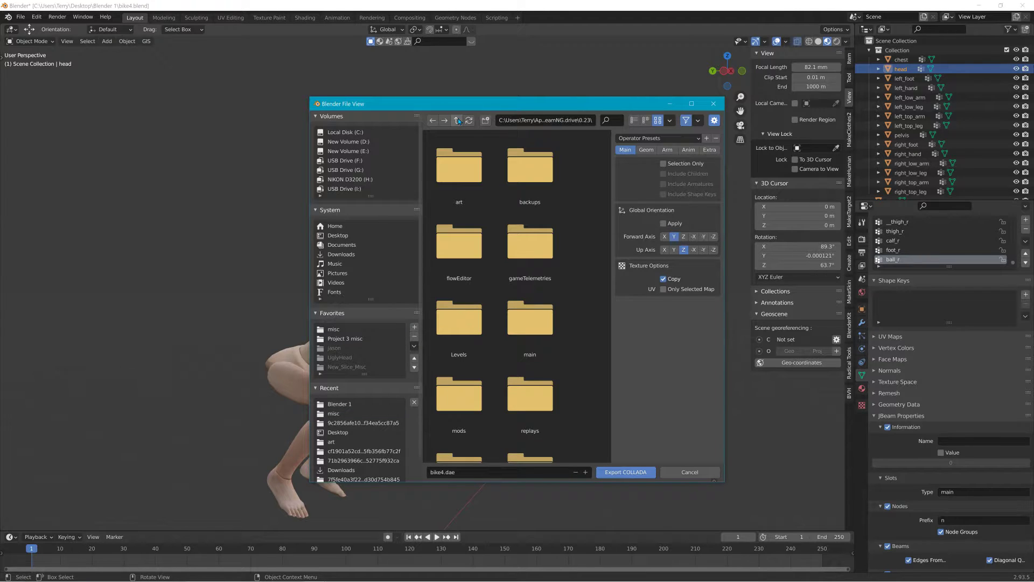
click(458, 120)
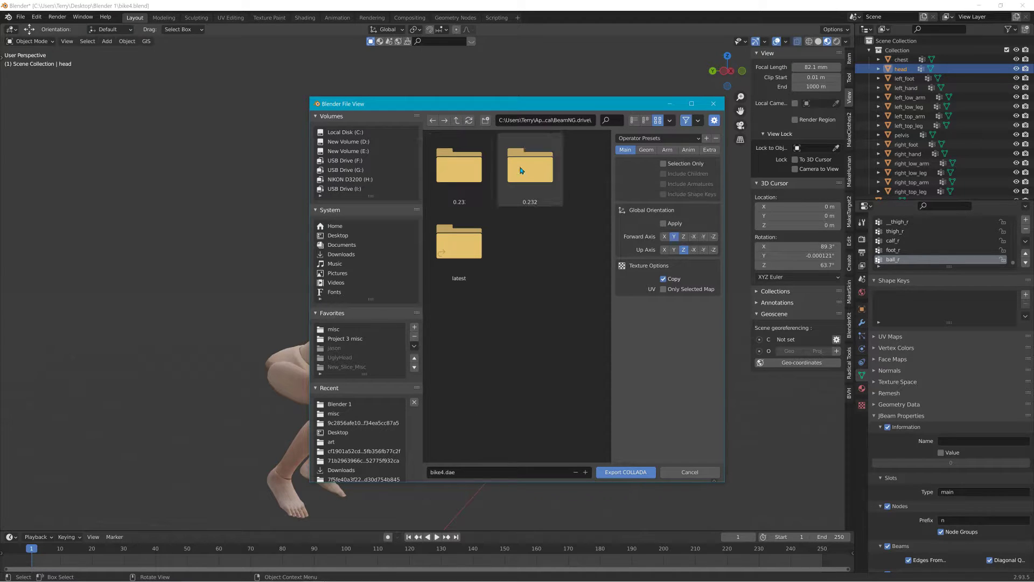
Choose the 0.23 mods/unpacked/fred/Vehicles/buddy folder as the Collada export destination.
click(472, 166)
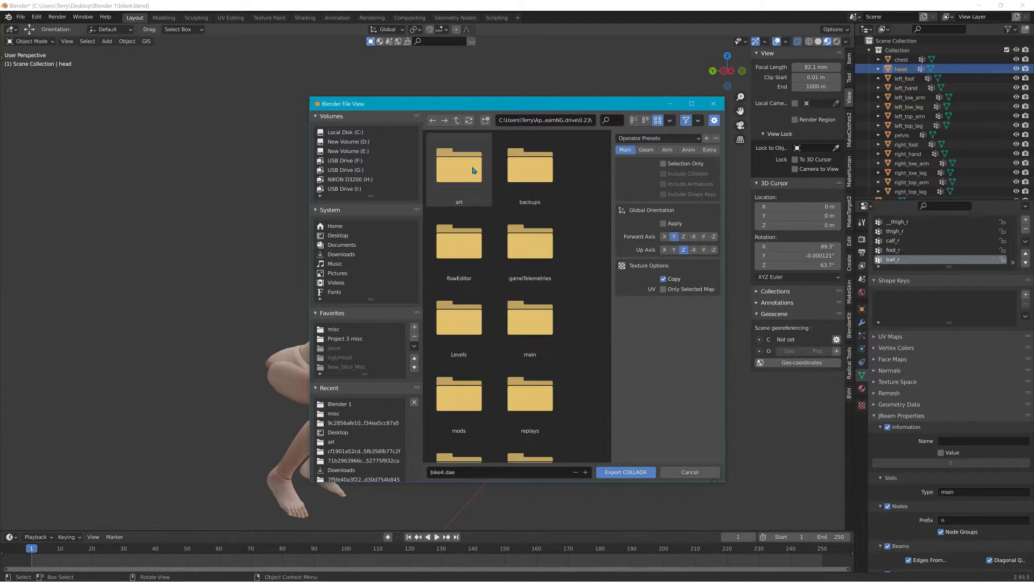
scroll(562, 383, down, 1)
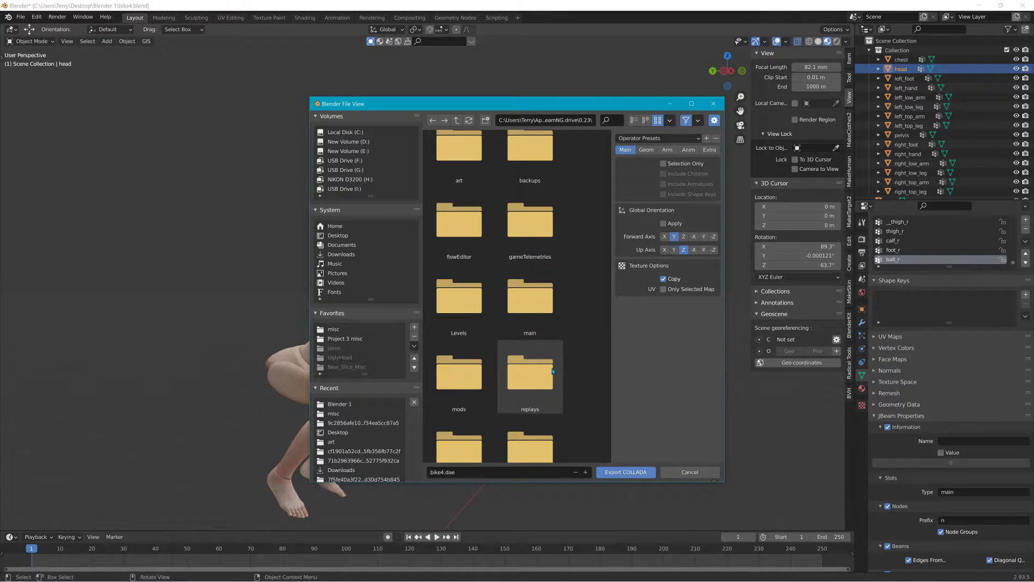
click(466, 373)
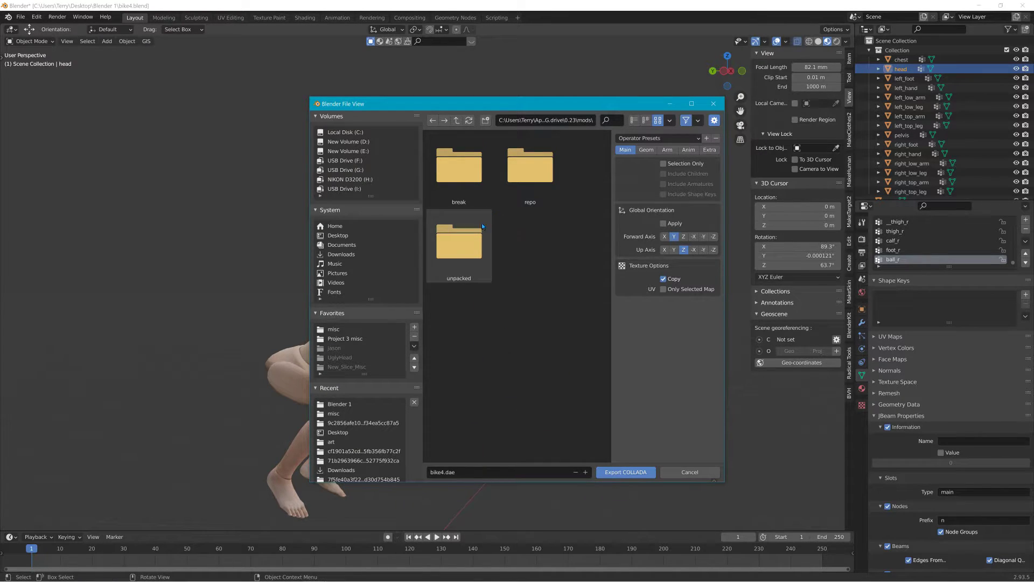
click(482, 226)
right_click(466, 198)
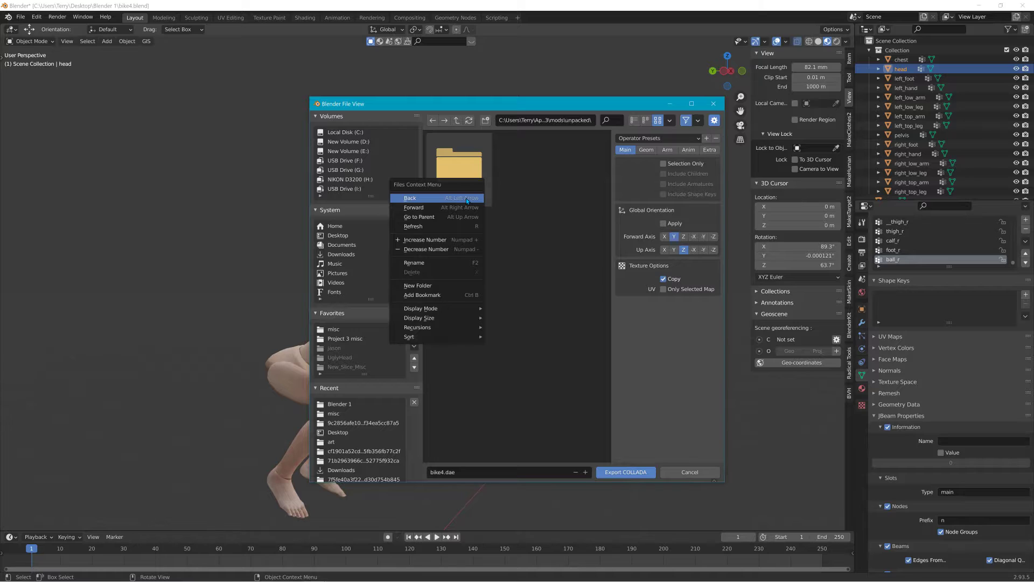
right_click(455, 167)
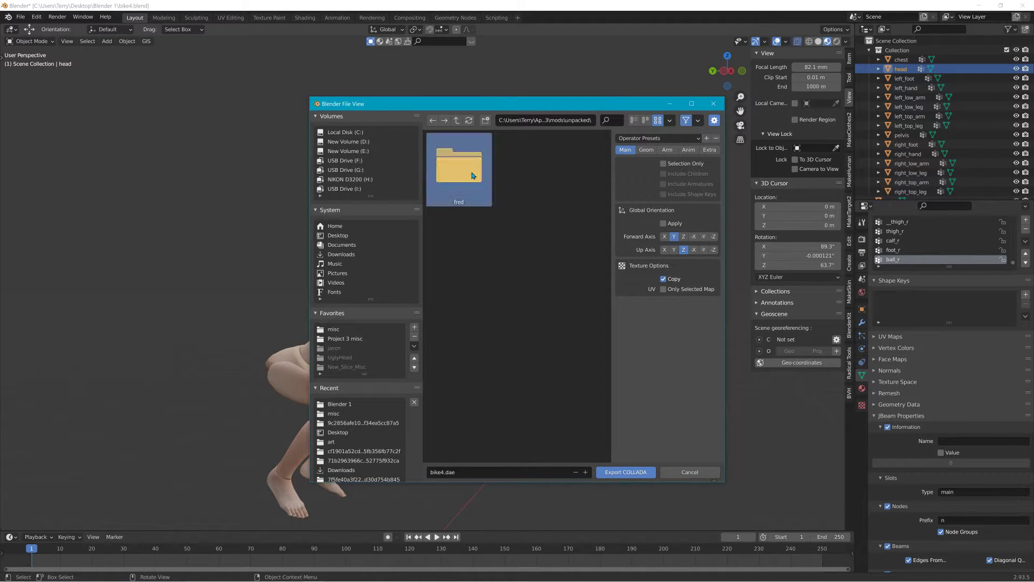
click(474, 172)
click(531, 168)
click(455, 183)
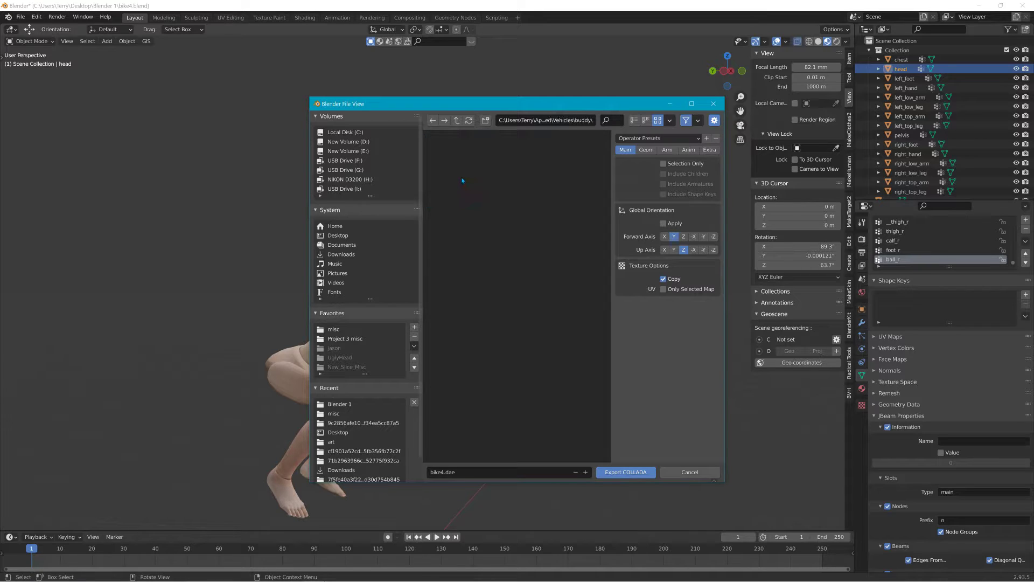
Restrict the Collada export to the selection only and expand the head object's mesh data to list its materials.
click(667, 164)
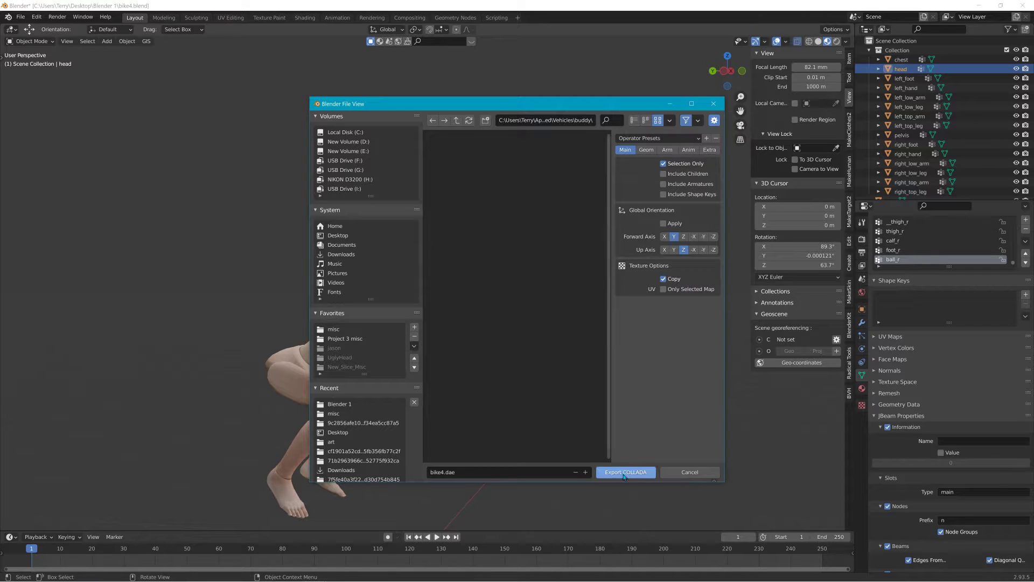
click(878, 69)
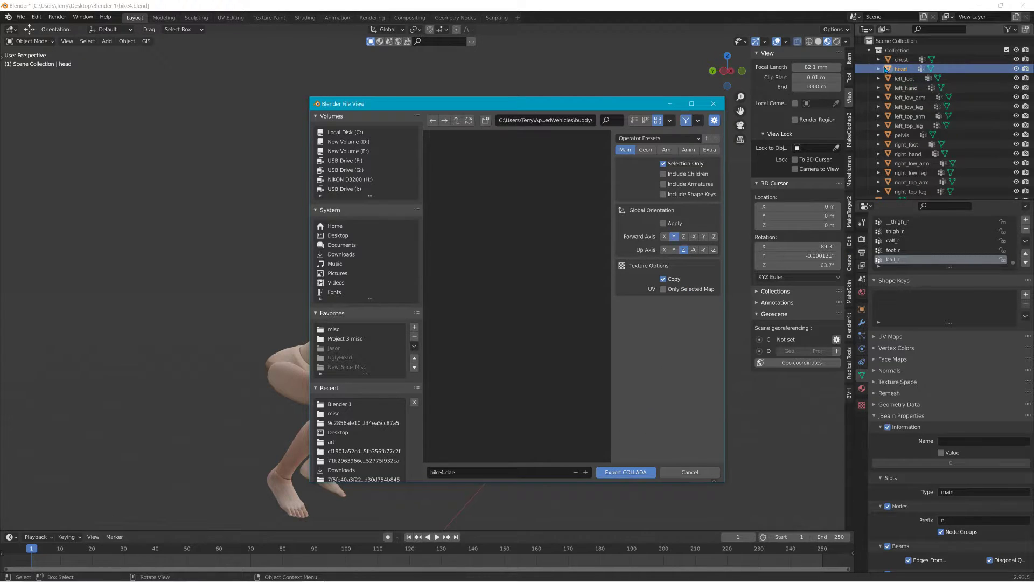
click(888, 79)
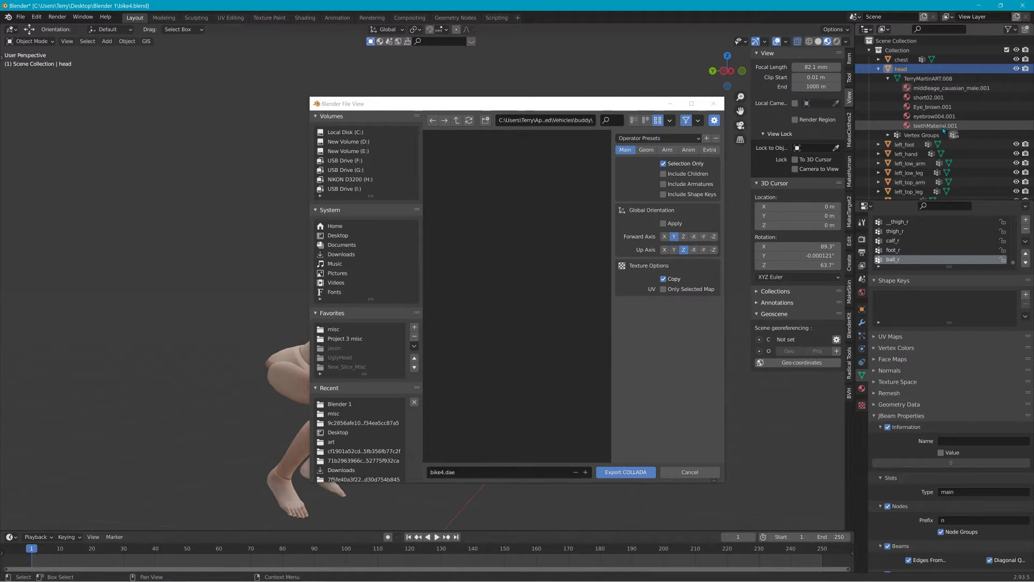
Rename the head's middleage_cauasian_male.001 material to buddyskin.
double_click(954, 89)
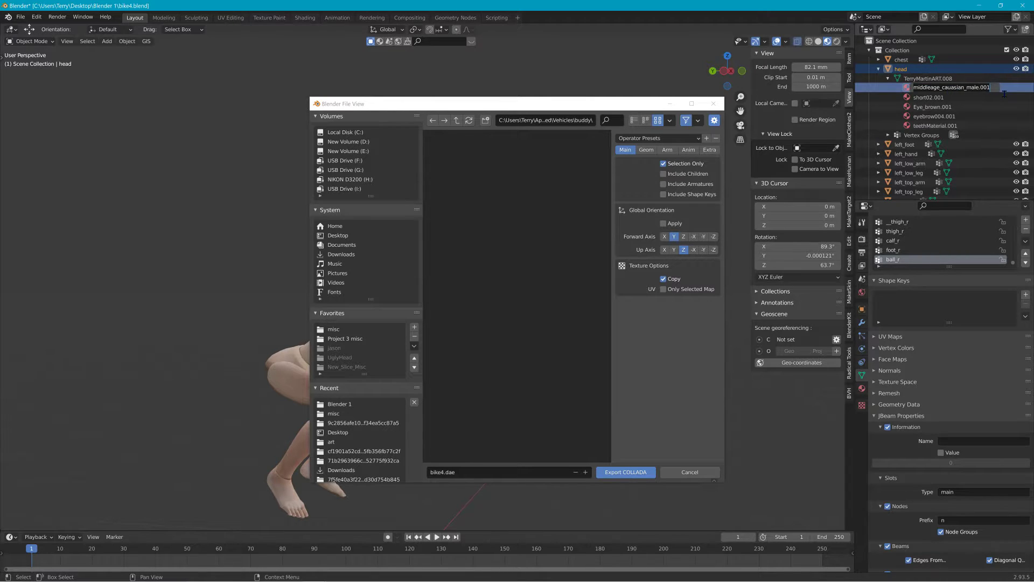
text(h)
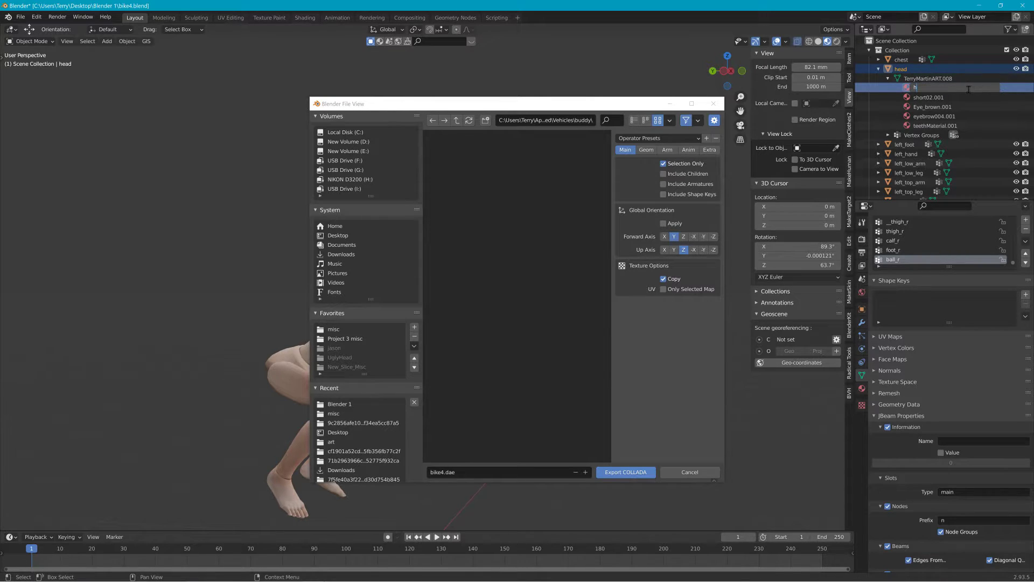
key(BackSpace)
text(s)
key(BackSpace)
key(BackSpace)
text(b)
key(Return)
Rename the head's short02.001 material to buddyhair and its Eye_brown.001 material to buddyeye.
double_click(944, 99)
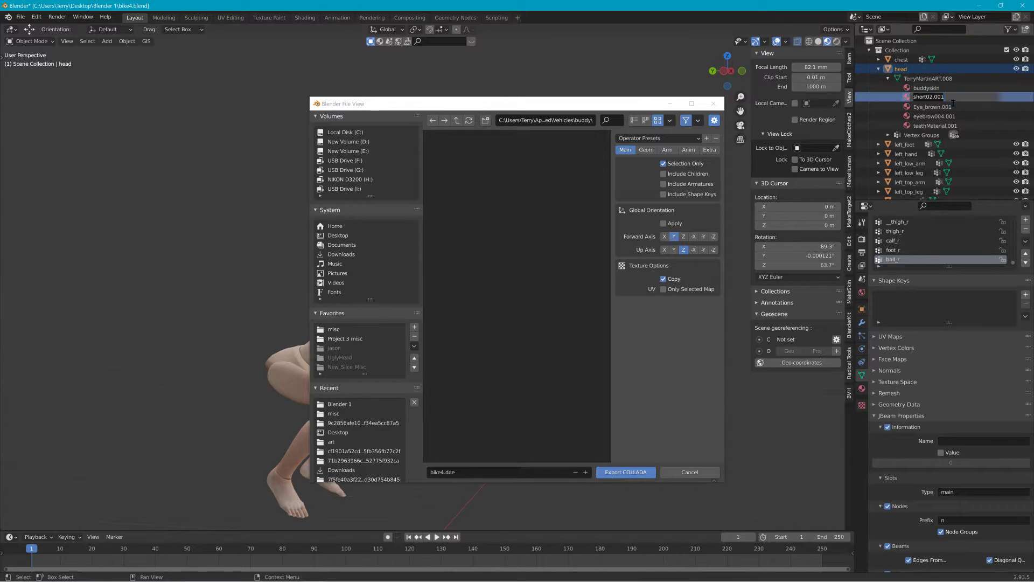
text(buddyhair)
key(Return)
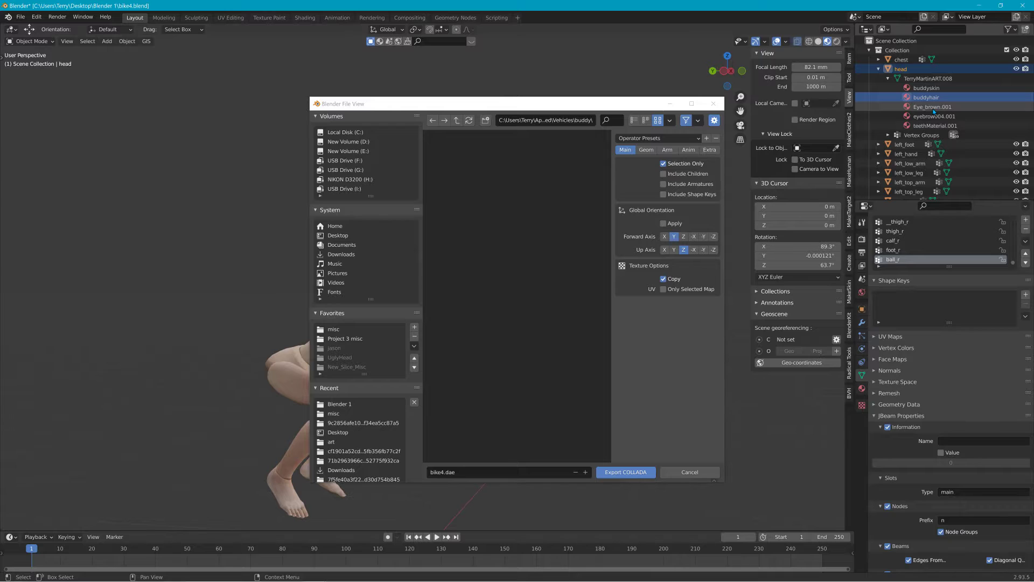
double_click(933, 109)
text(b)
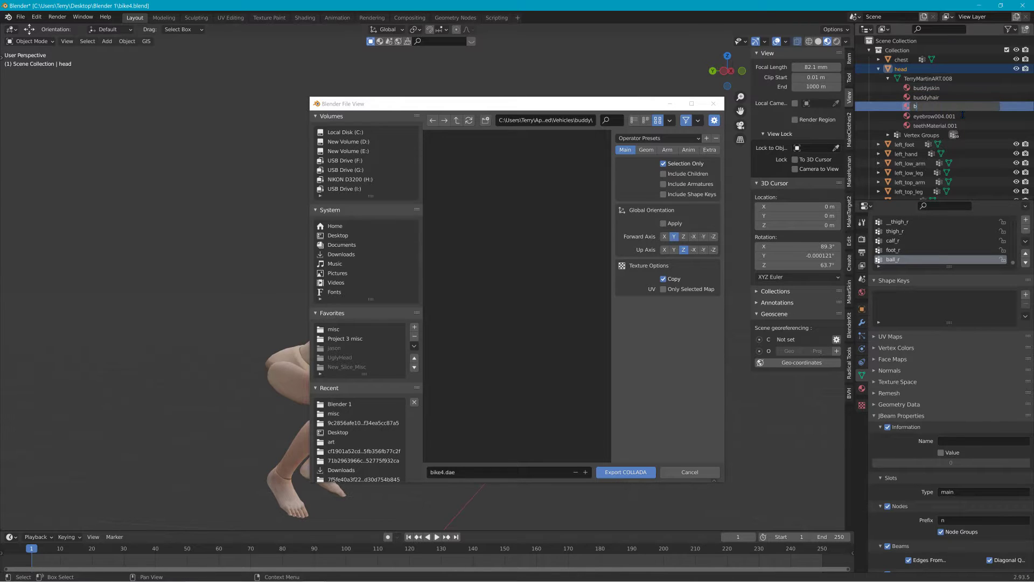
text(uddyeye)
key(Return)
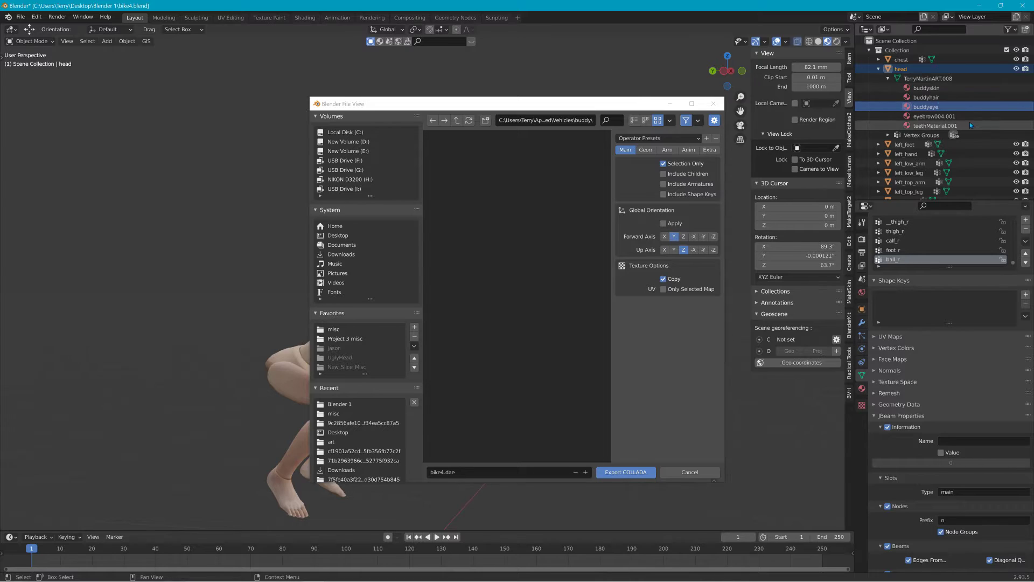
Rename the head's teethMaterial.001 material to buddyteeth and its eyebrow004.001 material to buddybrow.
double_click(943, 126)
scroll(944, 128, down, 1)
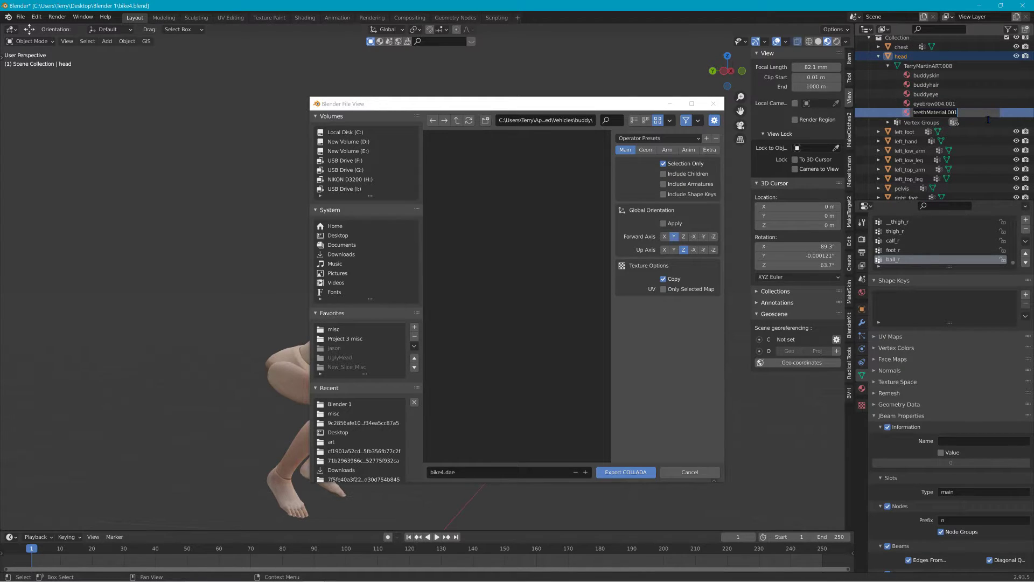
text(buddyteeth)
key(Return)
double_click(962, 103)
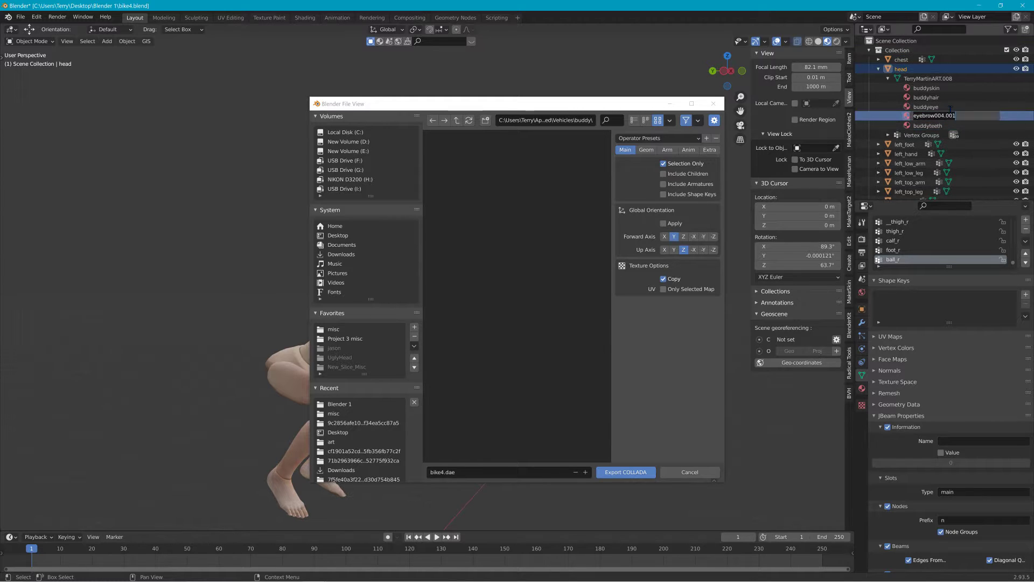
scroll(951, 109, up, 1)
text(buddybrow)
key(Return)
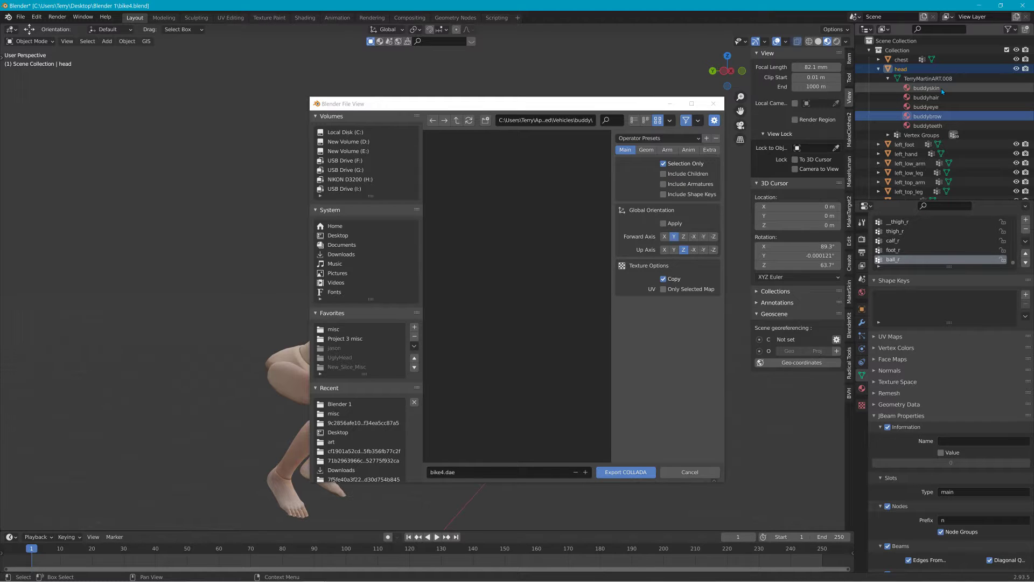
Select the head object and export it as bike4.dae to the buddy folder.
click(907, 70)
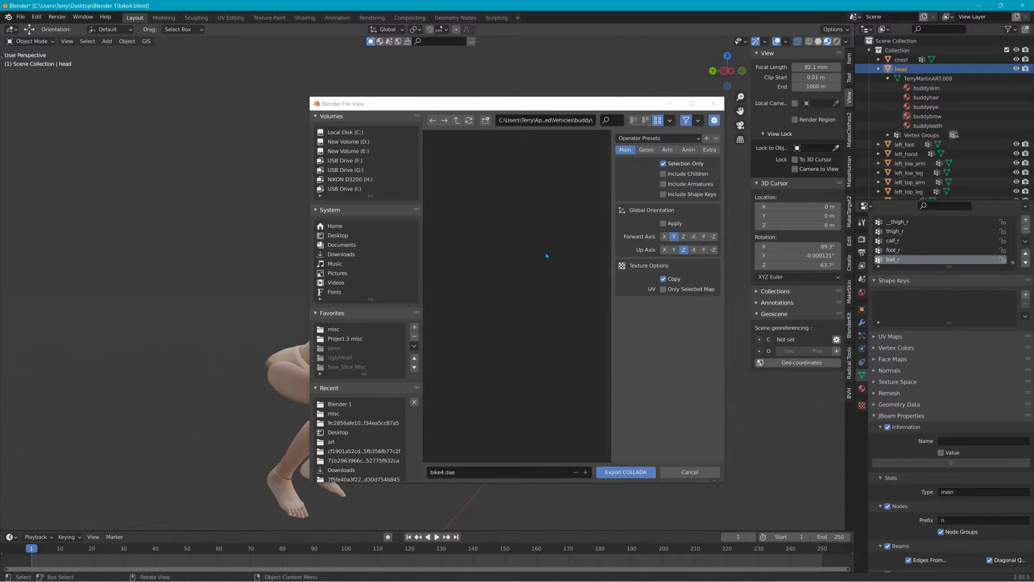
click(625, 472)
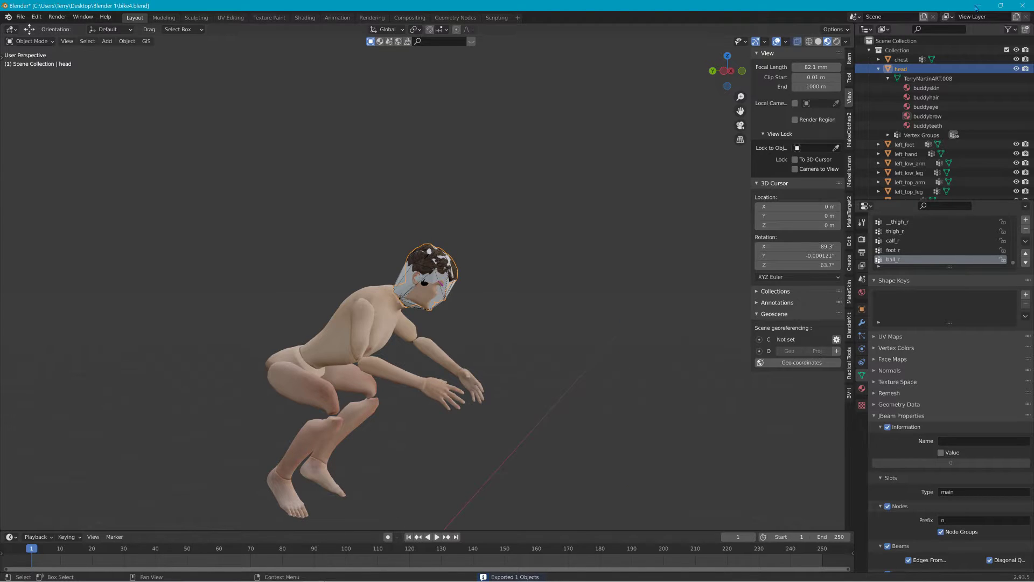
click(975, 6)
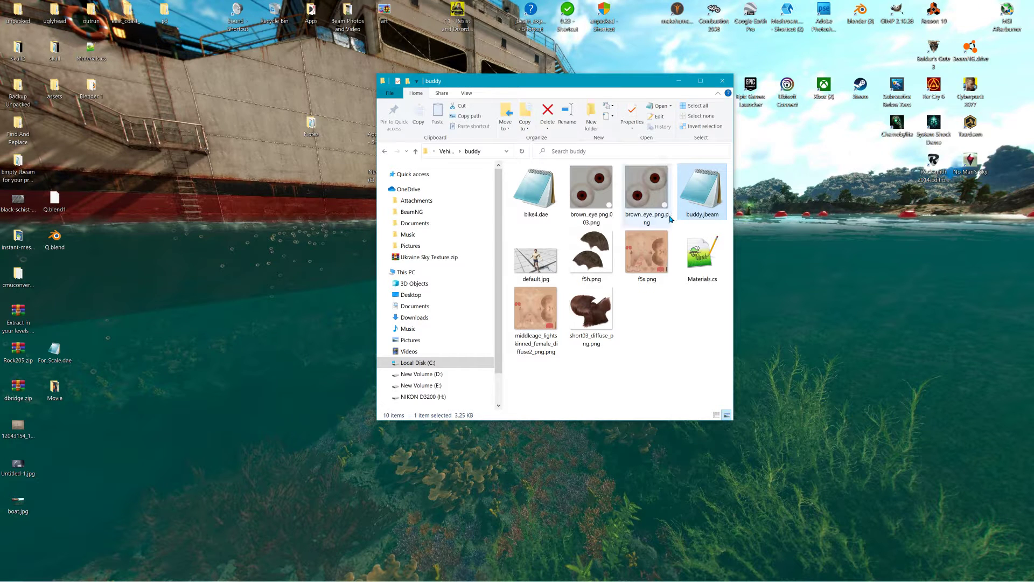
Open Materials.cs from the buddy folder in Notepad++ and check the folder name in its diffuse map path.
double_click(700, 245)
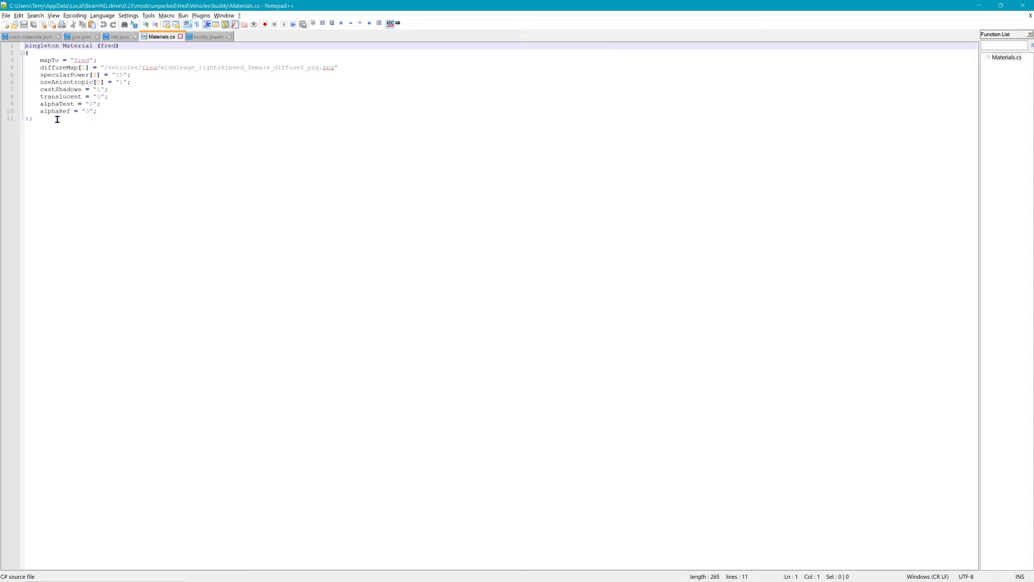
double_click(149, 68)
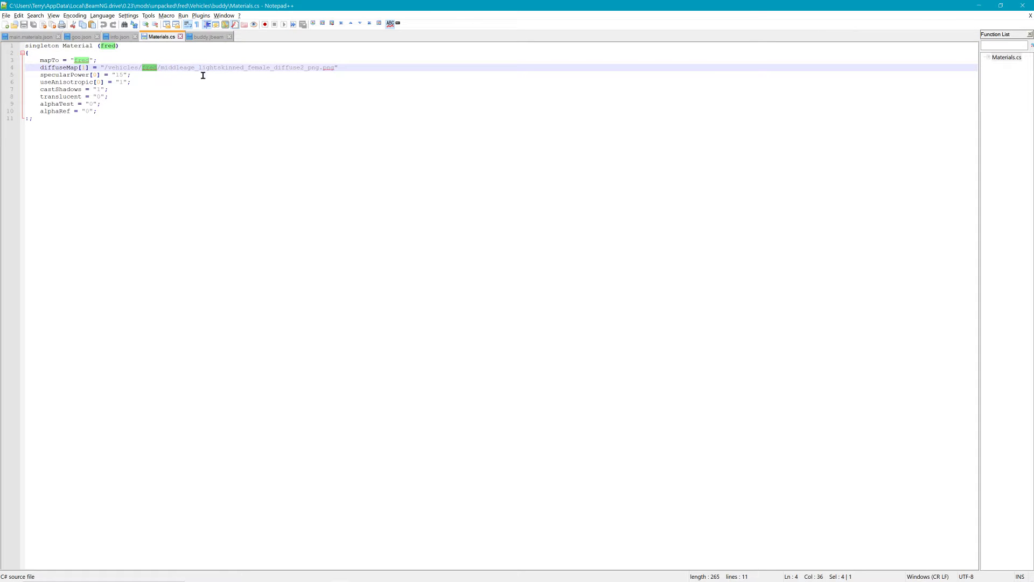
click(442, 113)
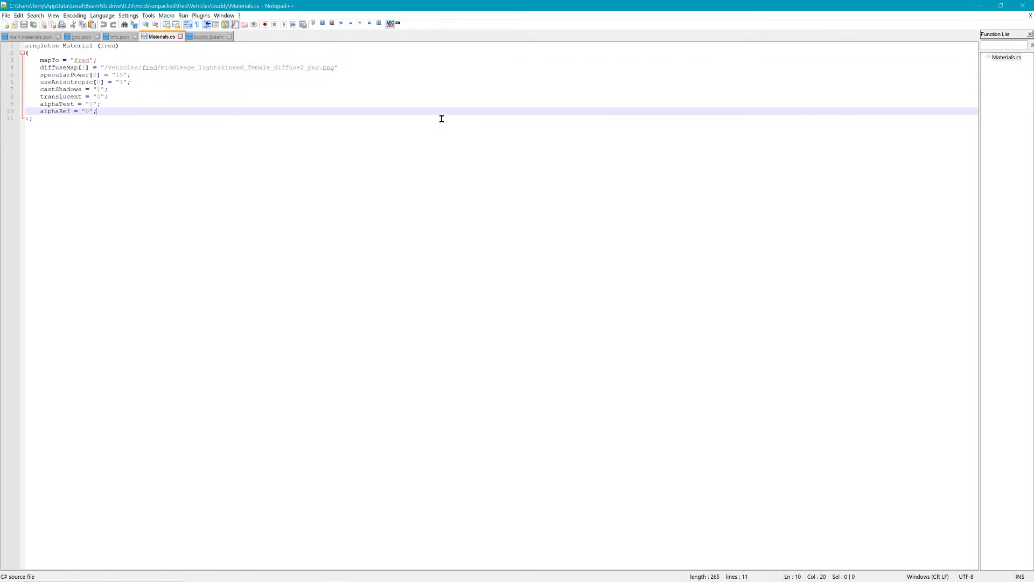
click(985, 5)
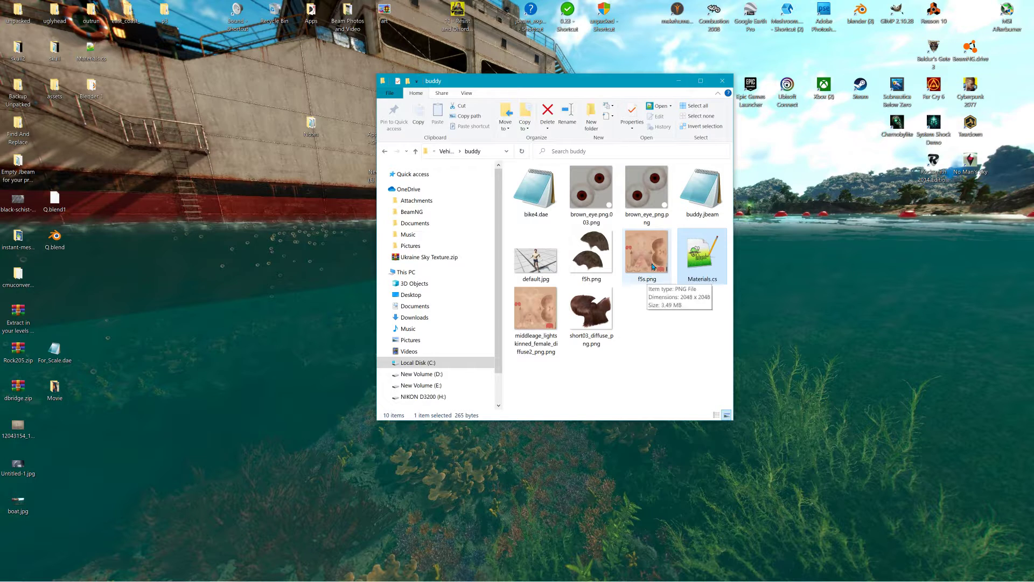
Delete middleage_lightskinned_female_diffuse2_png.png from the buddy folder.
click(555, 323)
key(Delete)
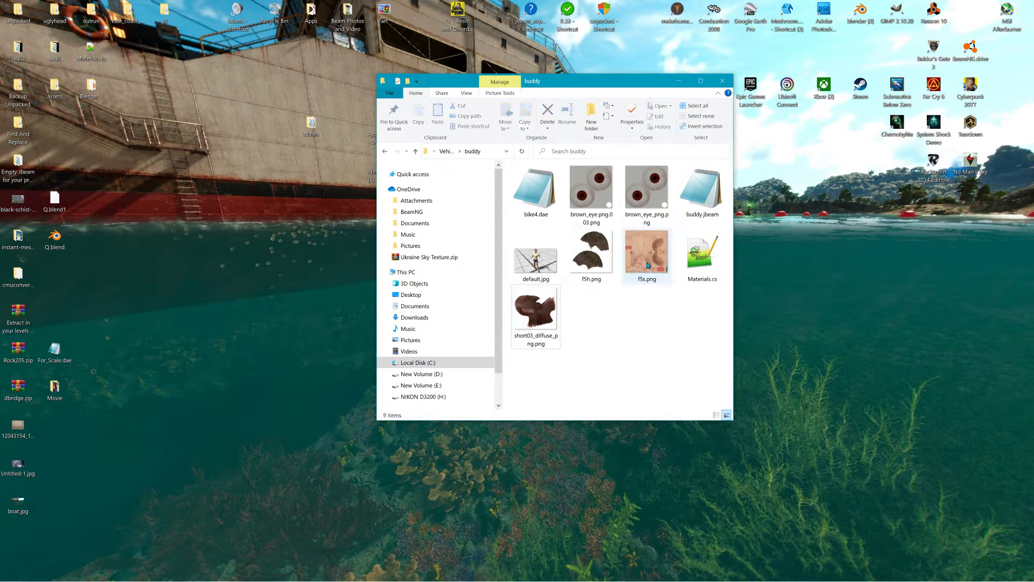
click(647, 265)
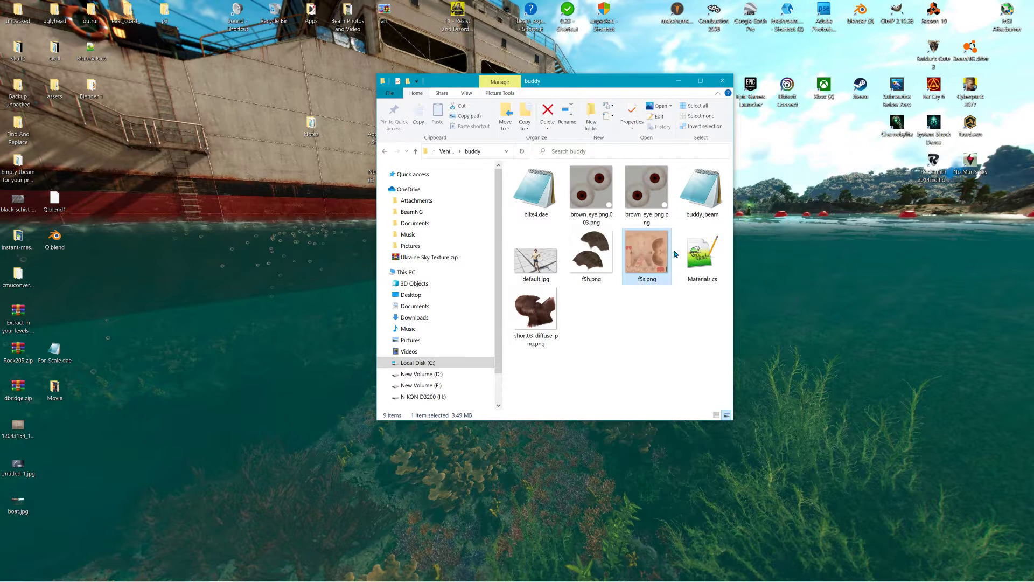
right_click(650, 268)
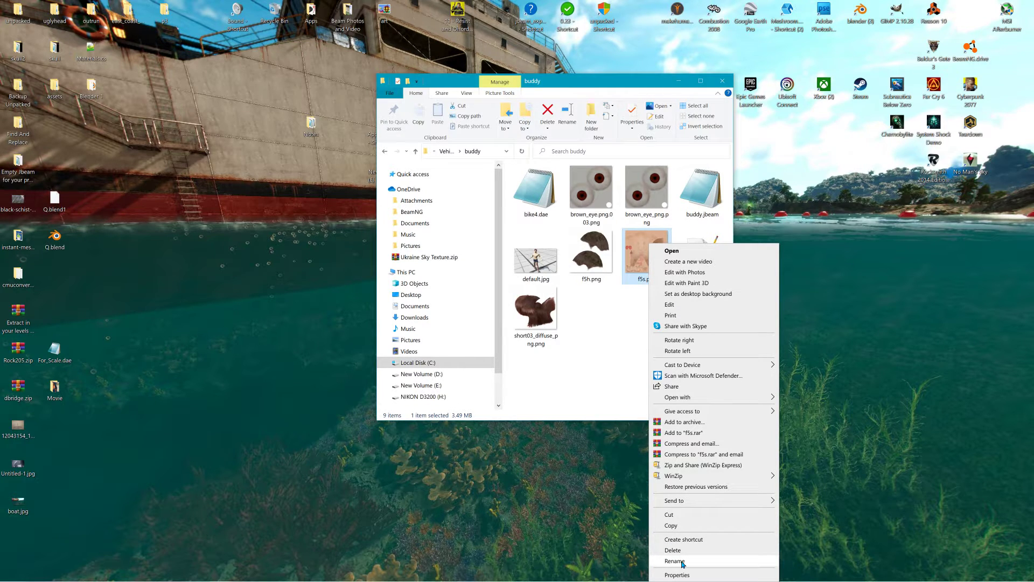
click(620, 376)
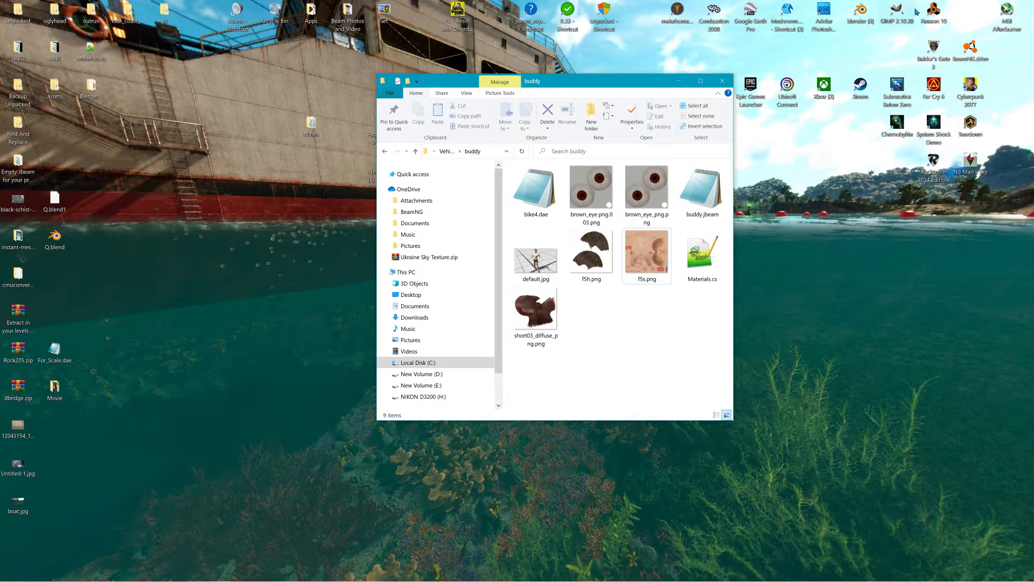
Launch GIMP and open the f5s.png skin texture from the buddy folder in it.
click(898, 13)
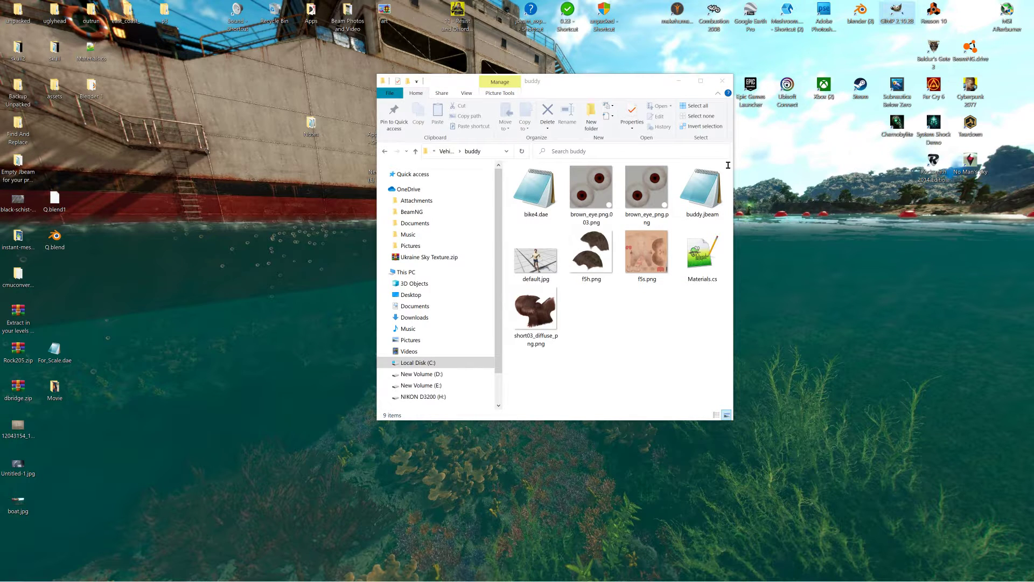
drag(647, 253, 614, 381)
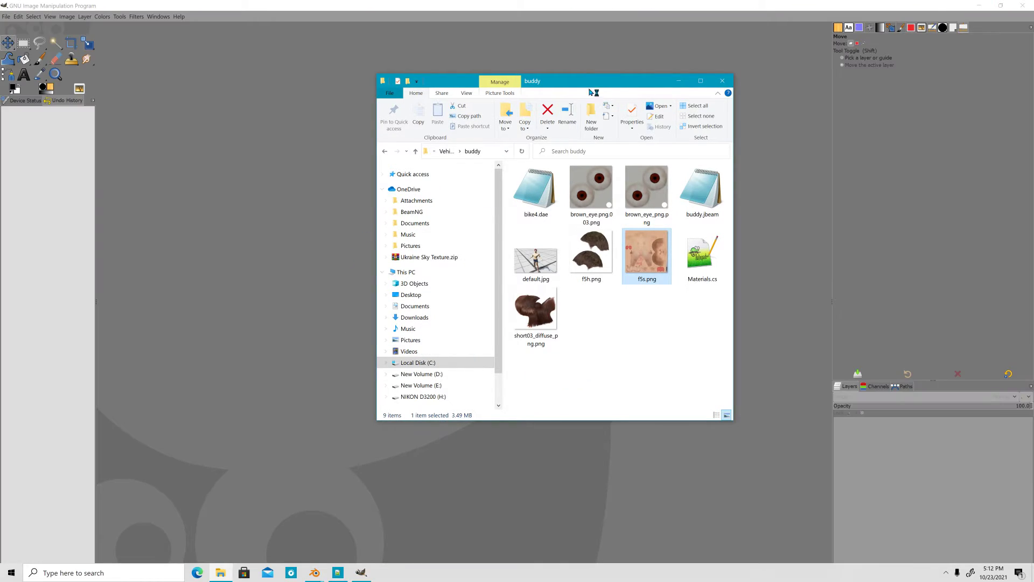
click(674, 80)
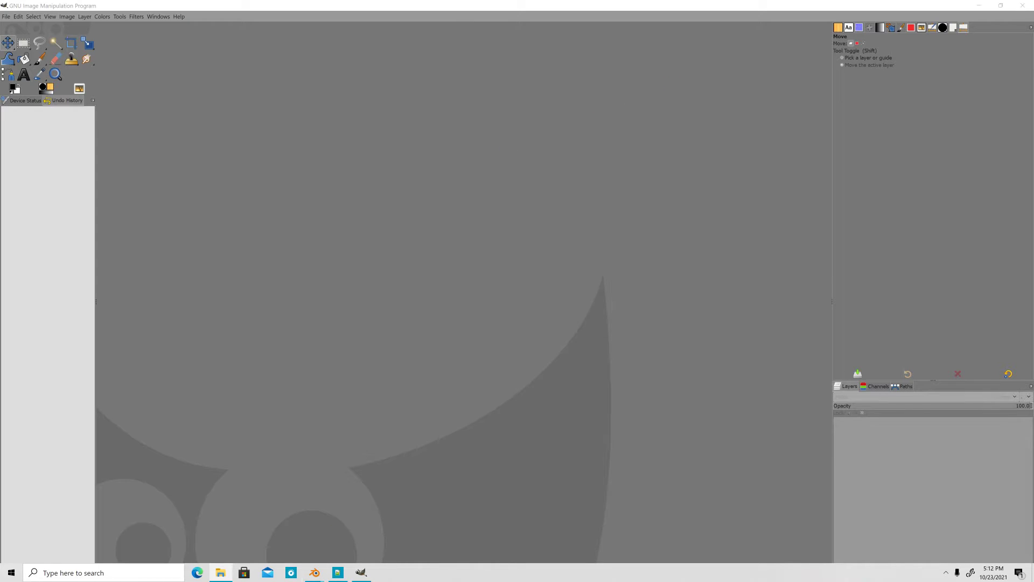
click(221, 572)
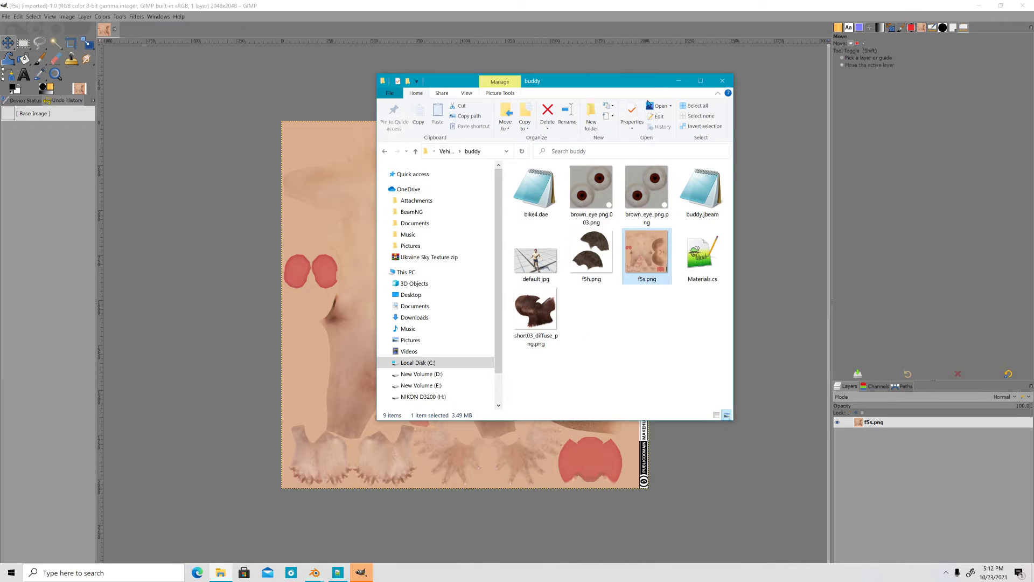
click(677, 82)
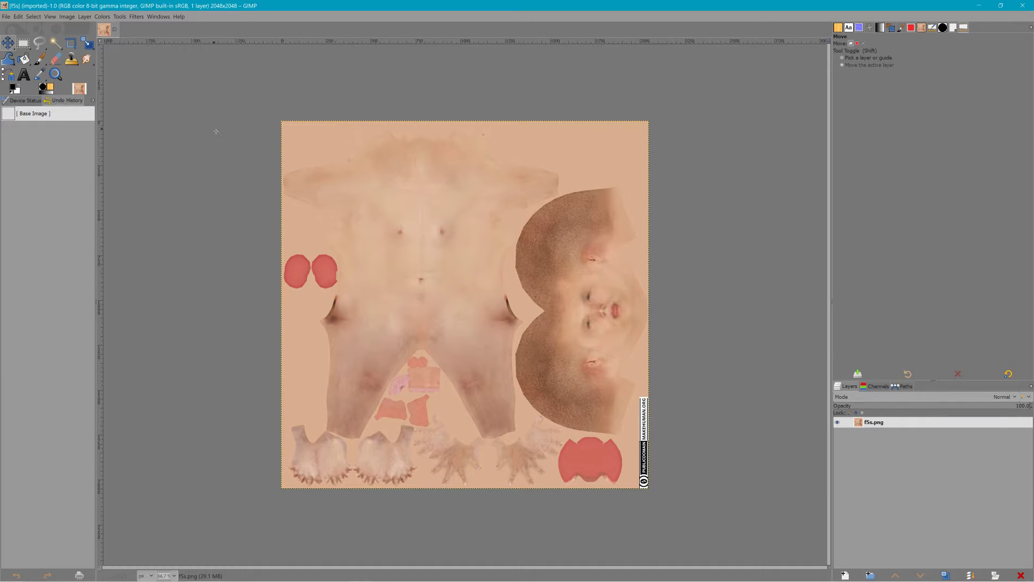
Sharpen the skin texture with Unsharp Mask at radius 3.000, amount 0.500 and threshold 0.000.
click(136, 17)
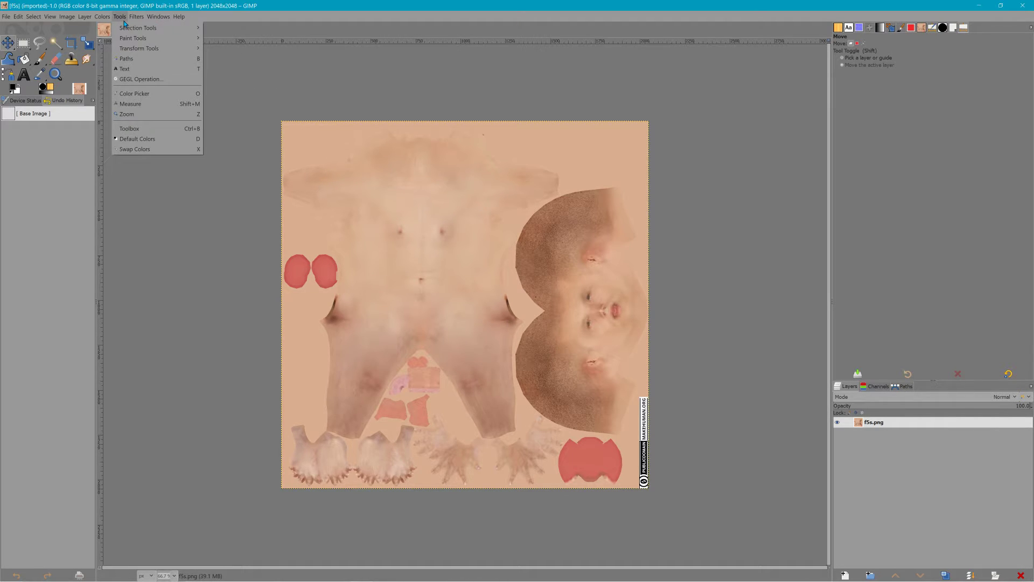
mouse_move(137, 16)
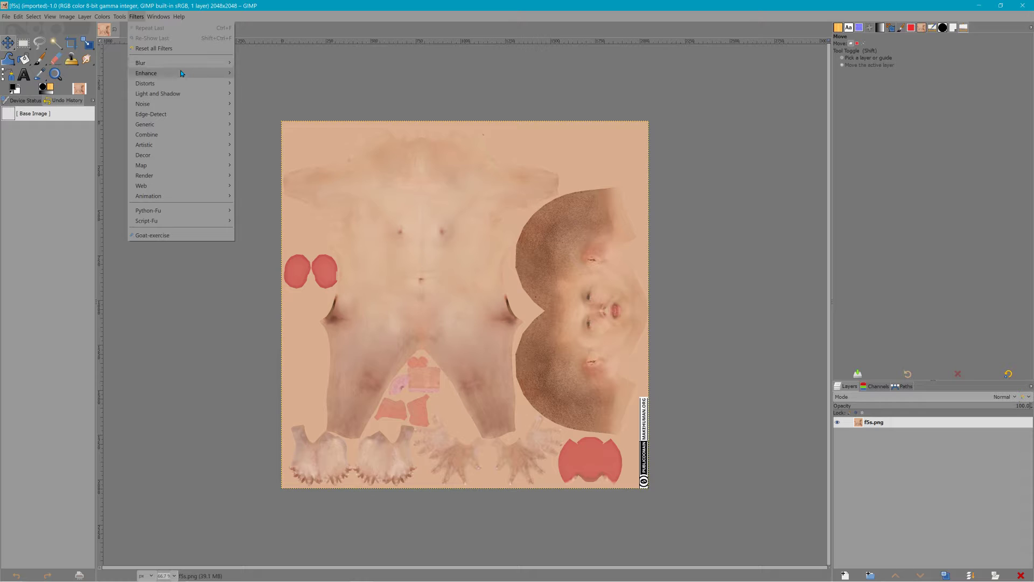
mouse_move(181, 73)
click(275, 135)
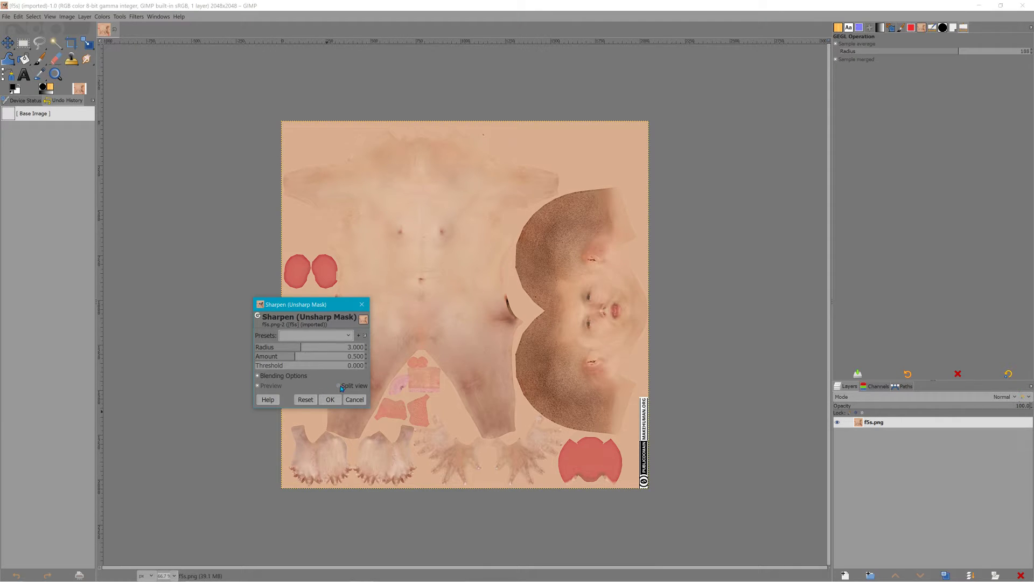
click(330, 399)
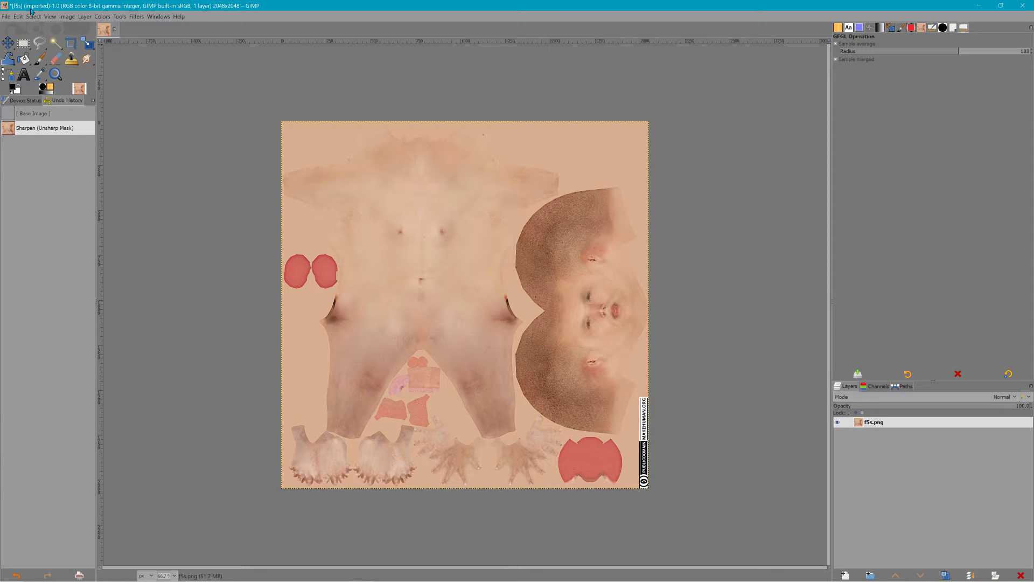
Start exporting the sharpened skin texture to the buddy folder under the file name buddyskin.dds.
click(85, 16)
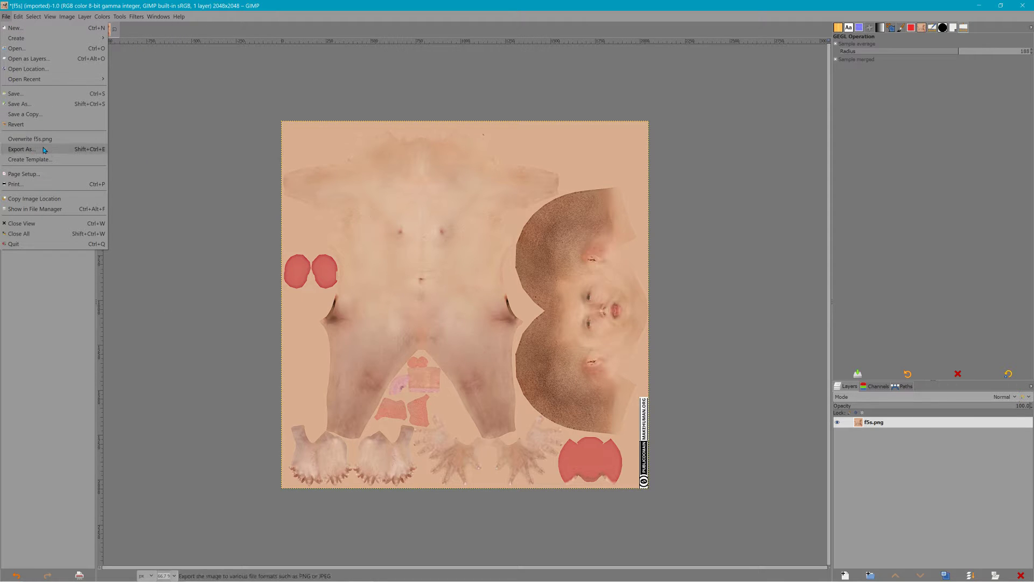
click(59, 149)
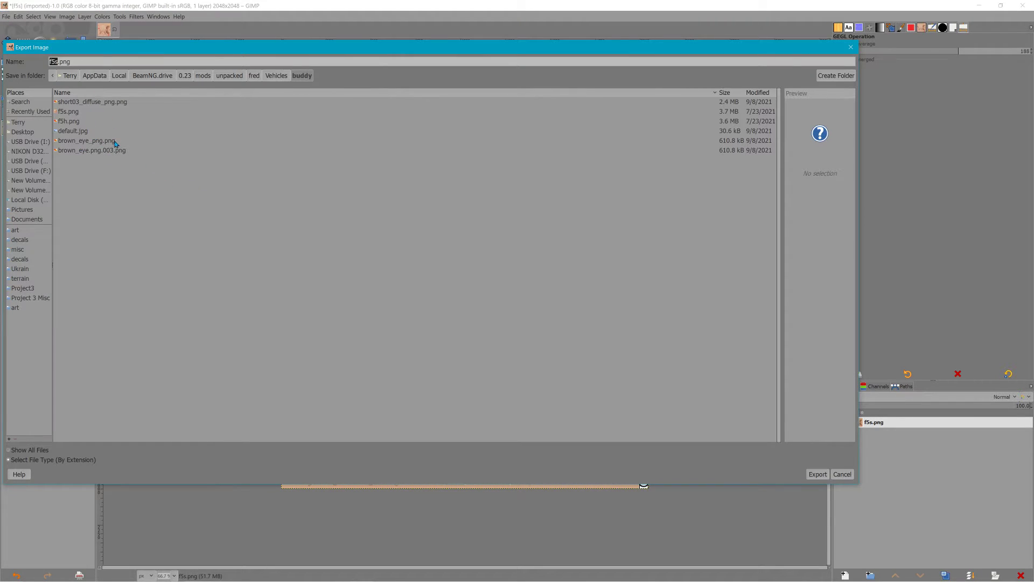
text(buddy)
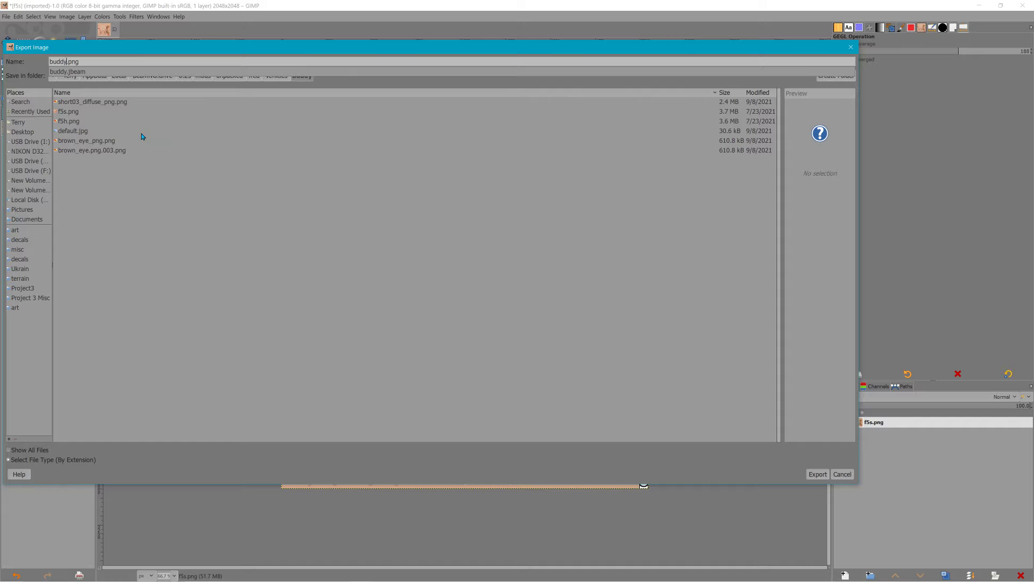
text(skin)
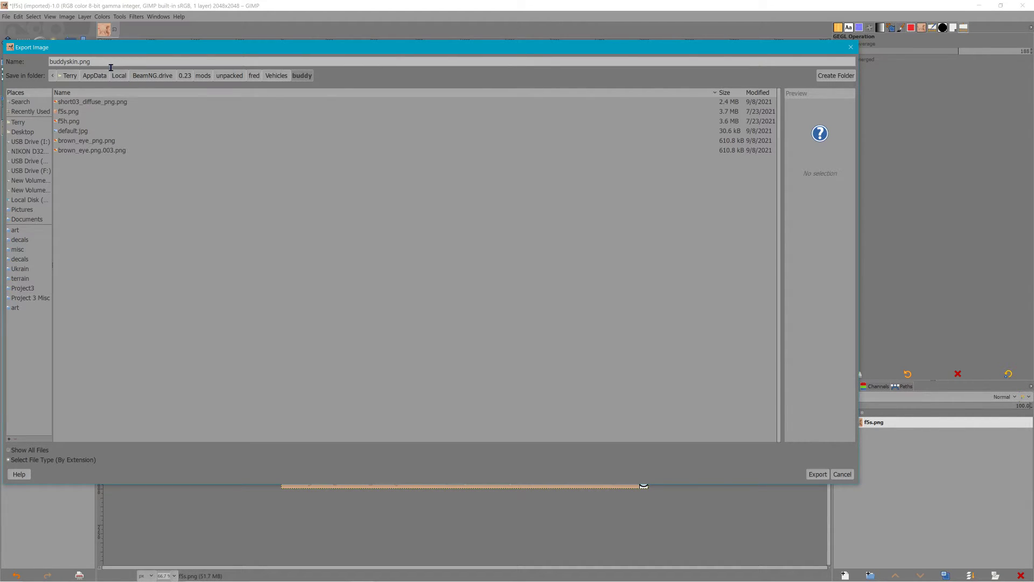
key(BackSpace)
key(BackSpace)
key(BackSpace)
text(ds)
click(174, 204)
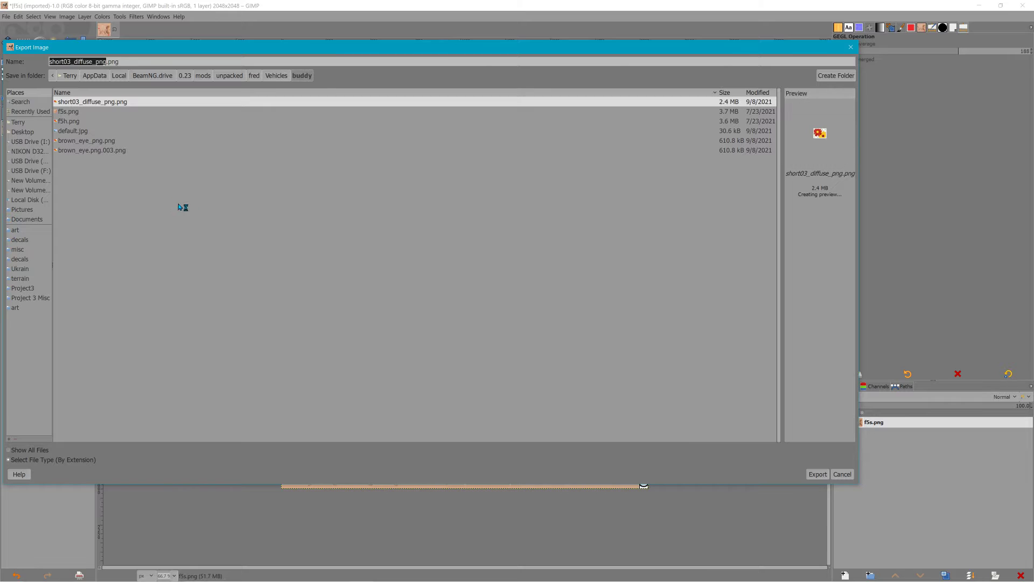
click(139, 63)
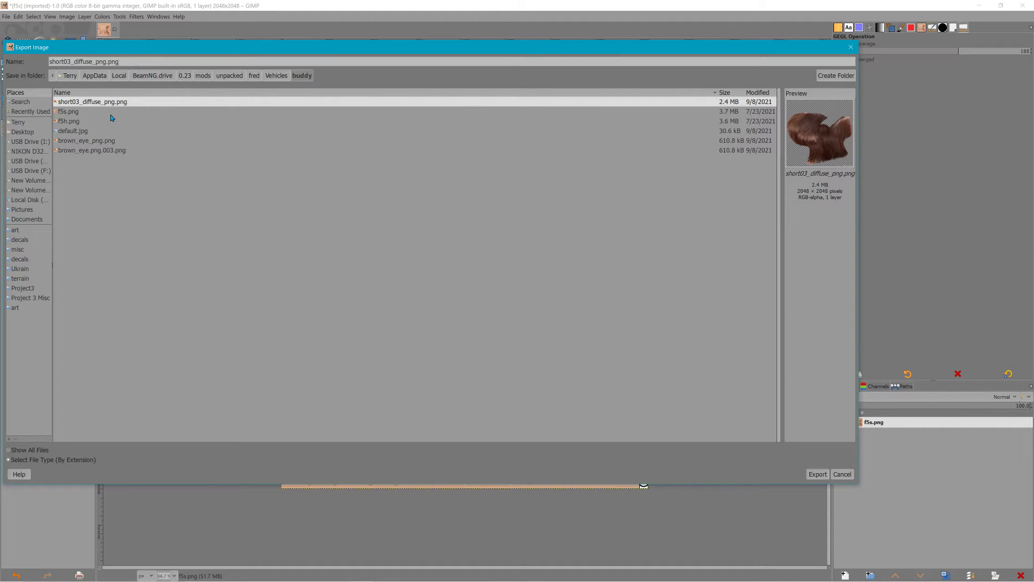
drag(133, 64, 40, 69)
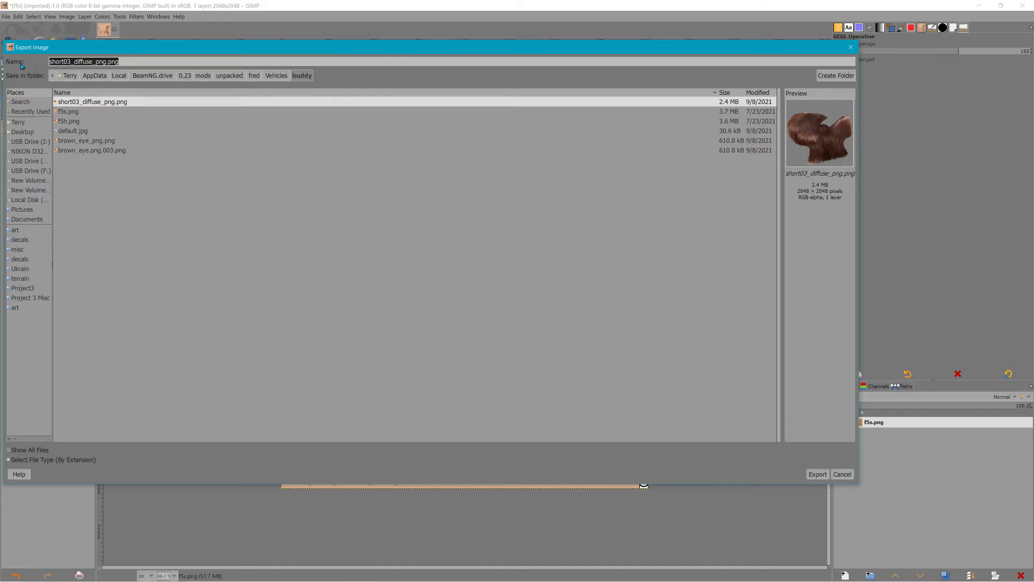
text(buddyski)
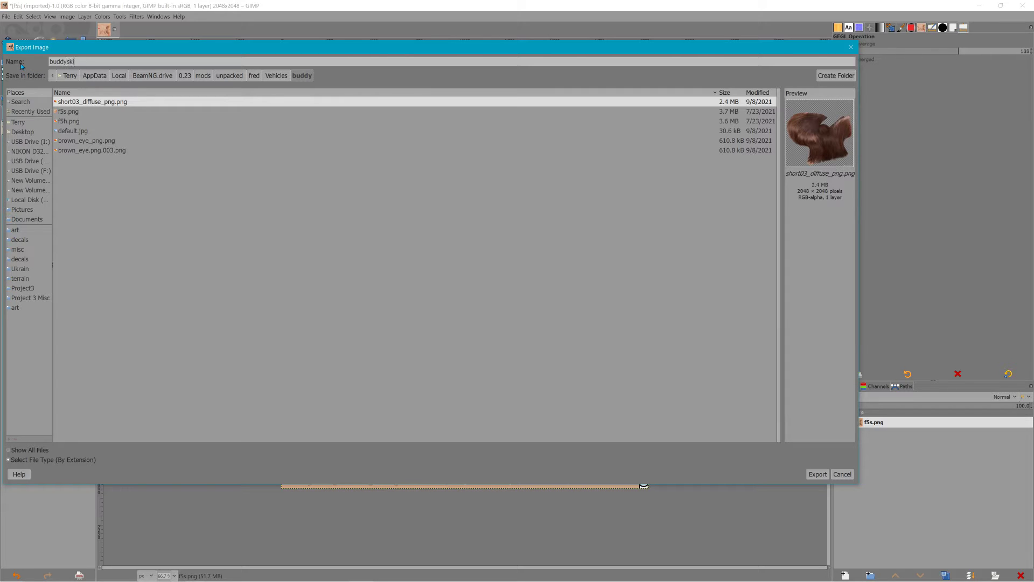
text(n.dds)
key(Return)
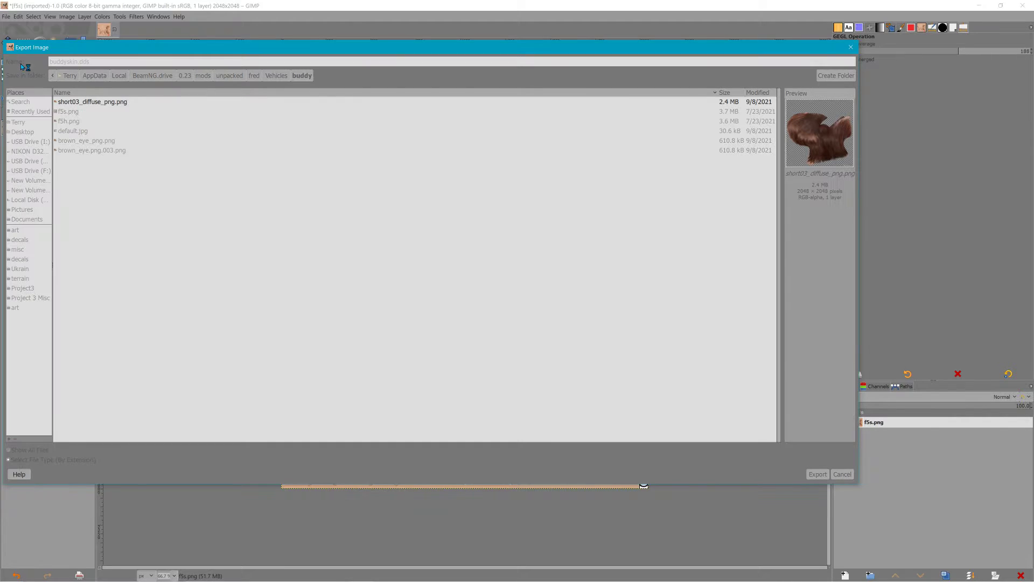
Export the skin DDS with BC1 / DXT1 compression and generated mipmaps, and close the image, discarding its unsaved changes.
click(132, 56)
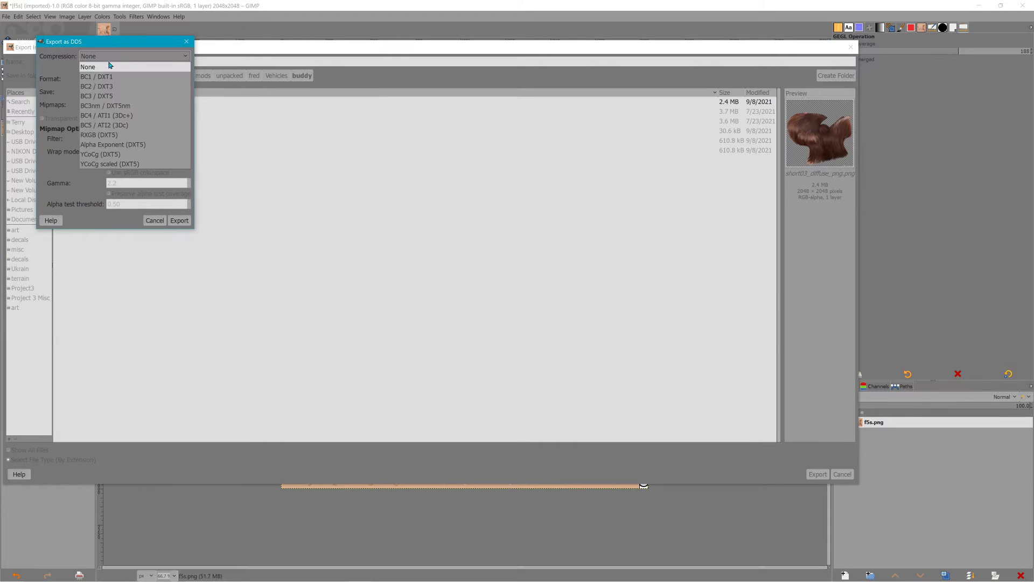
click(106, 69)
click(111, 90)
click(114, 99)
click(114, 102)
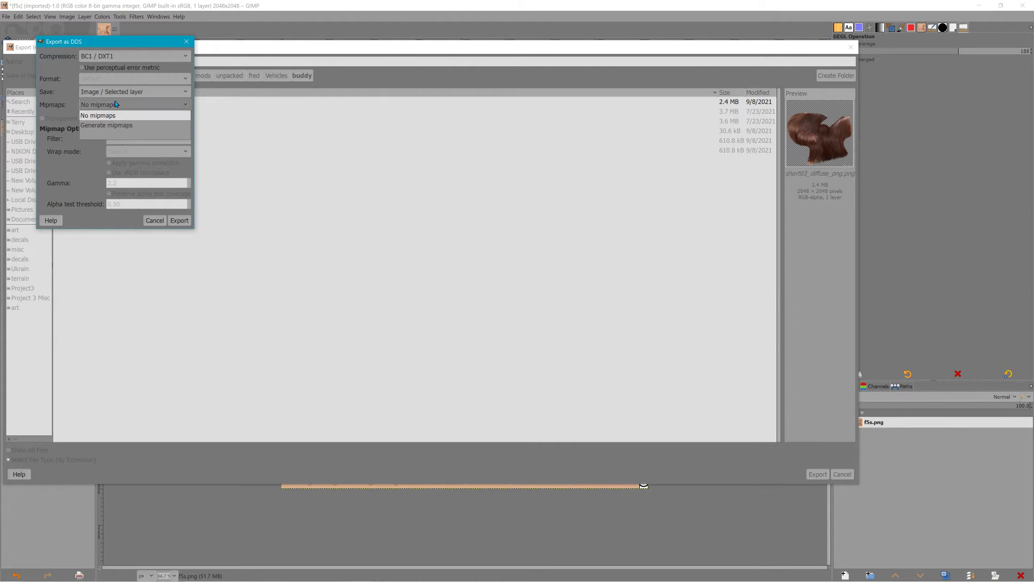
click(117, 124)
click(180, 222)
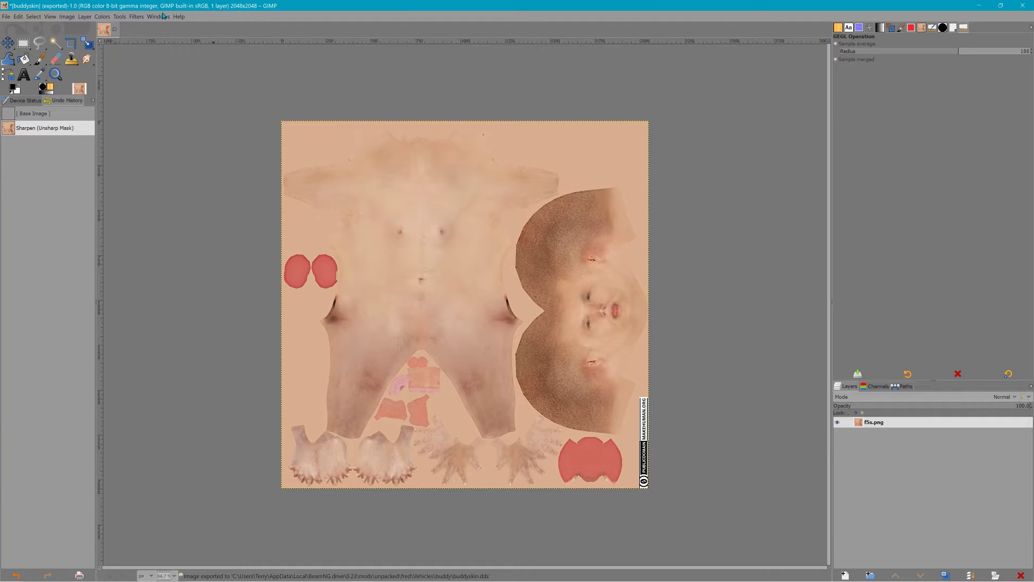
click(114, 30)
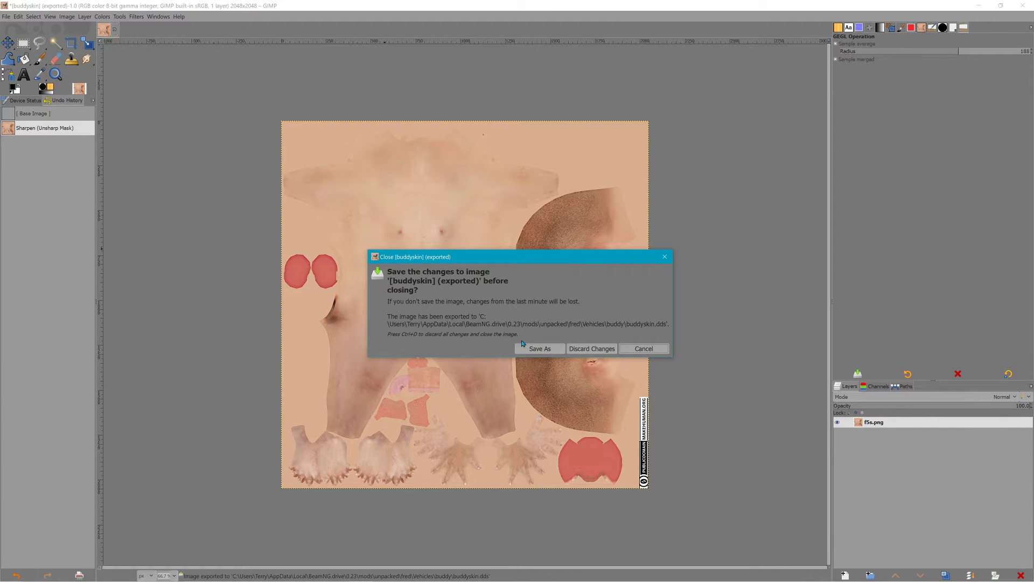
click(587, 350)
Switch to the buddy folder in File Explorer and delete short03_diffuse_png.png from it.
key(alt+Tab)
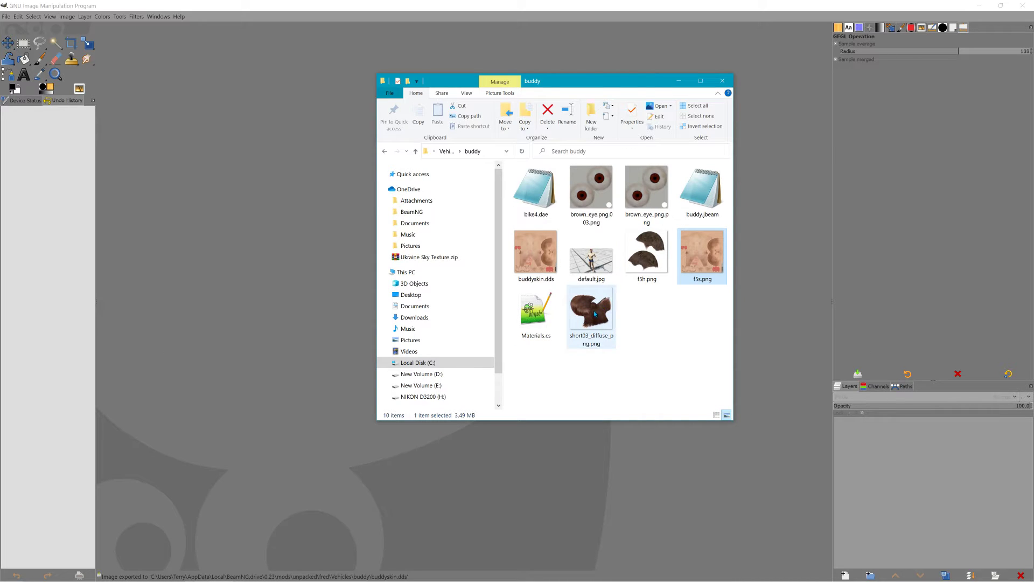
drag(594, 311, 592, 334)
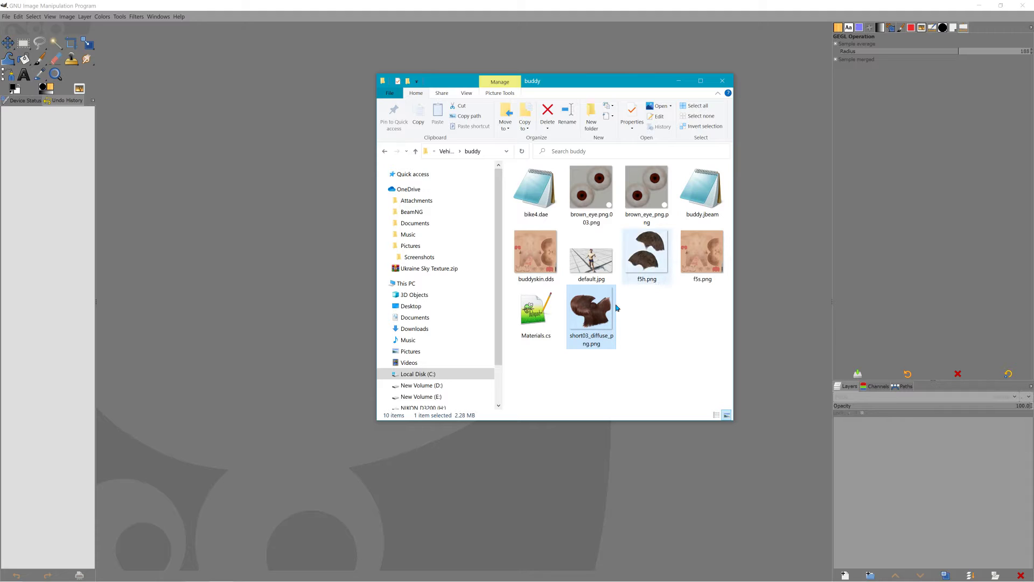
right_click(607, 310)
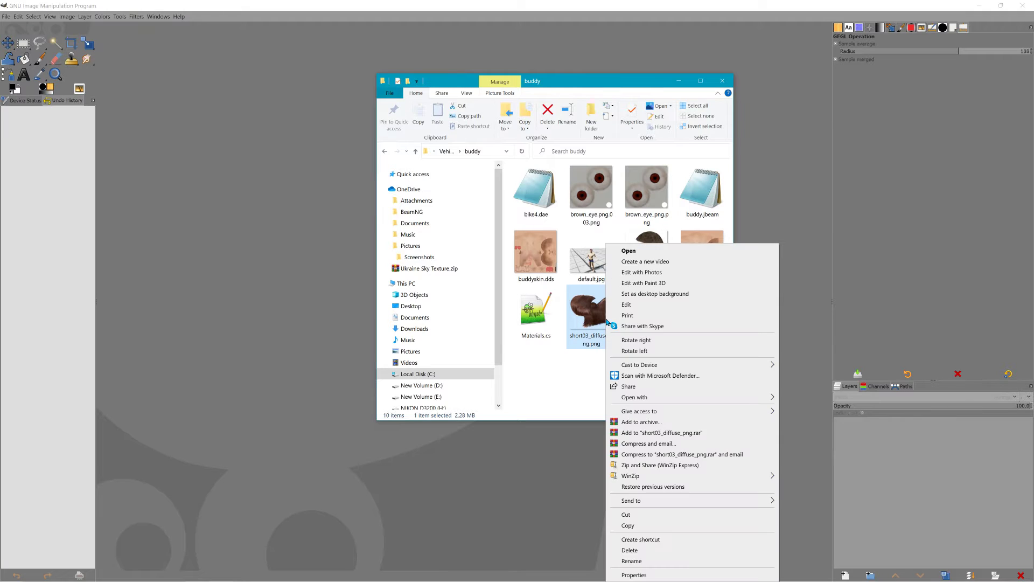
click(635, 549)
Open the f5h.png hair texture from the buddy folder in GIMP and start exporting it as buddyhair.dds.
drag(658, 264, 267, 160)
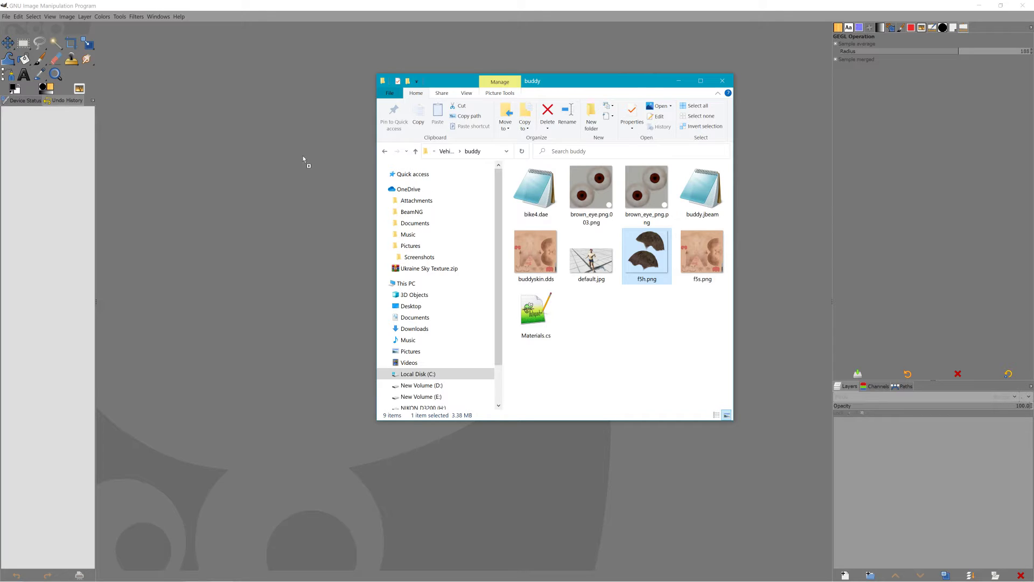
drag(304, 159, 304, 160)
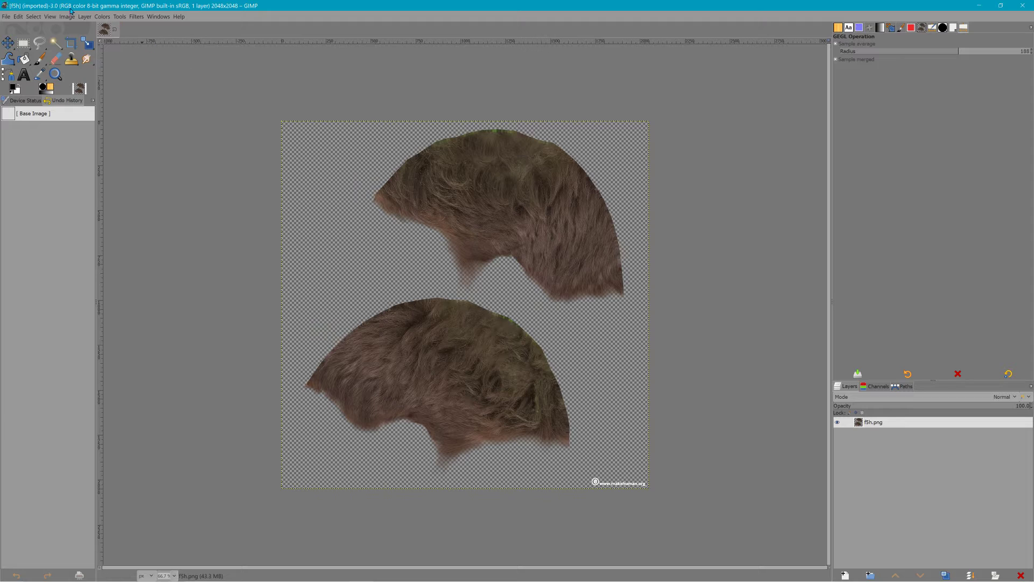
click(5, 17)
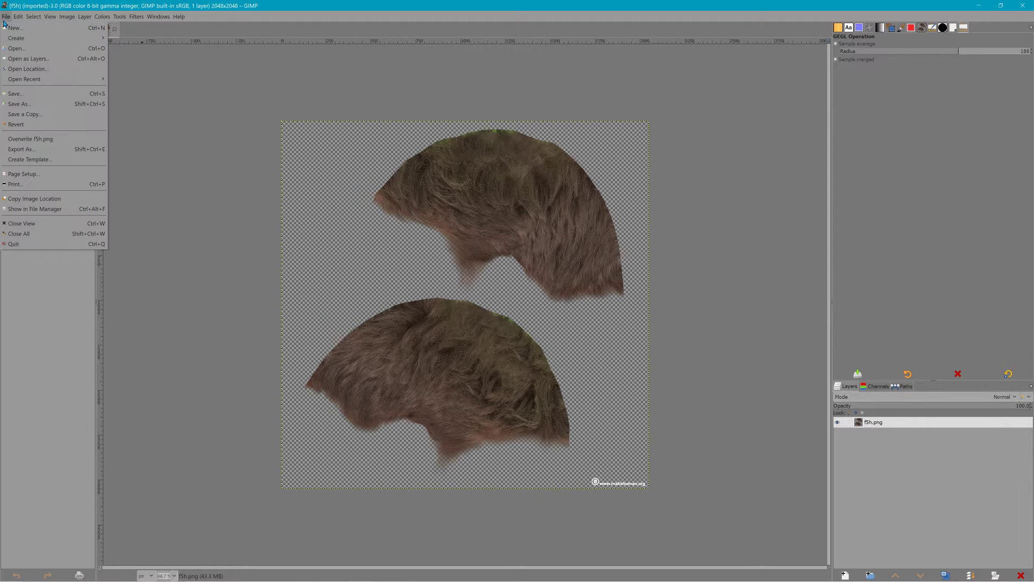
click(21, 149)
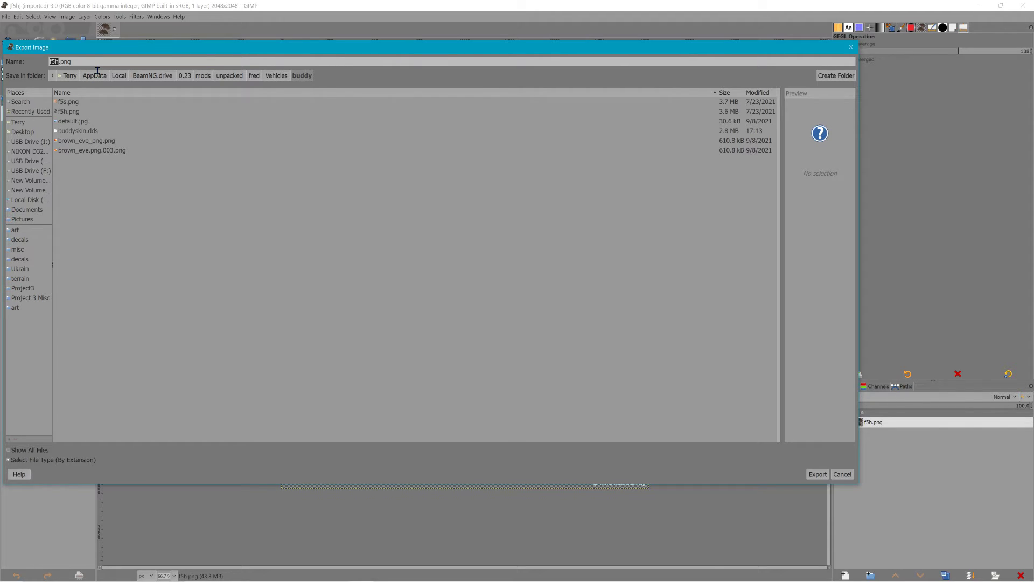
text(buddyhair.dds)
key(Return)
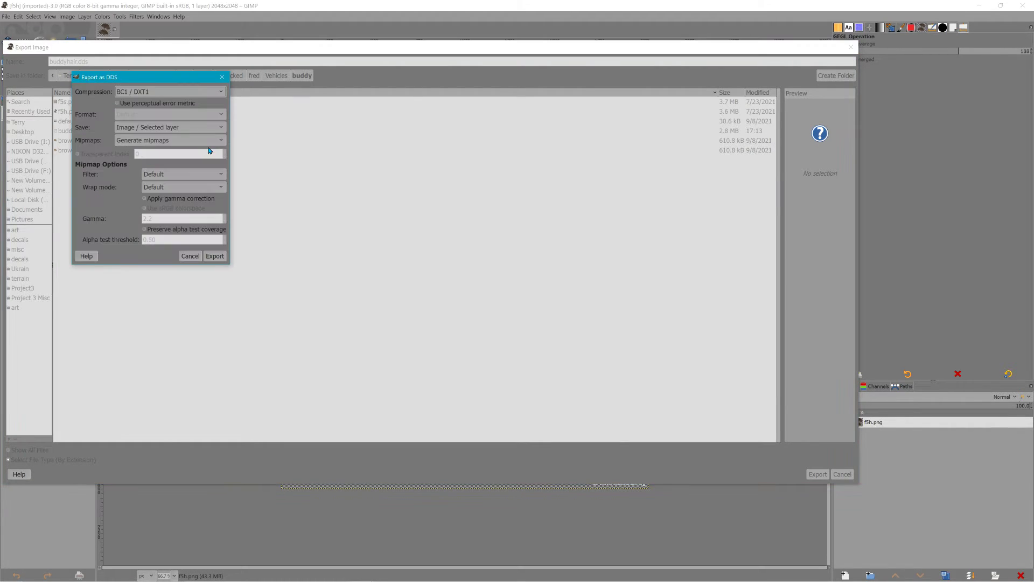
Export the hair DDS with BC3 / DXT5 compression and close the image.
click(178, 93)
click(146, 136)
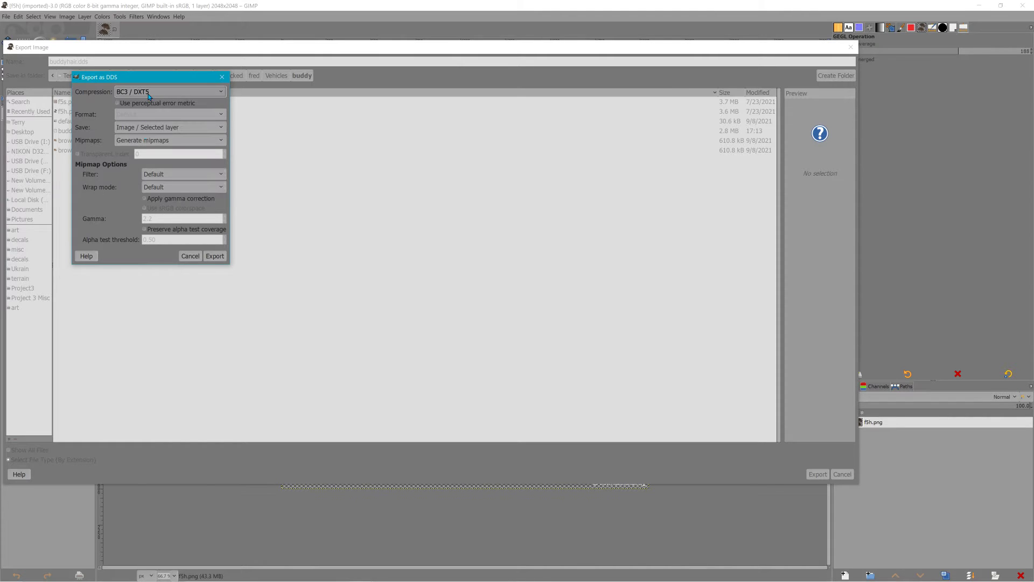
click(214, 256)
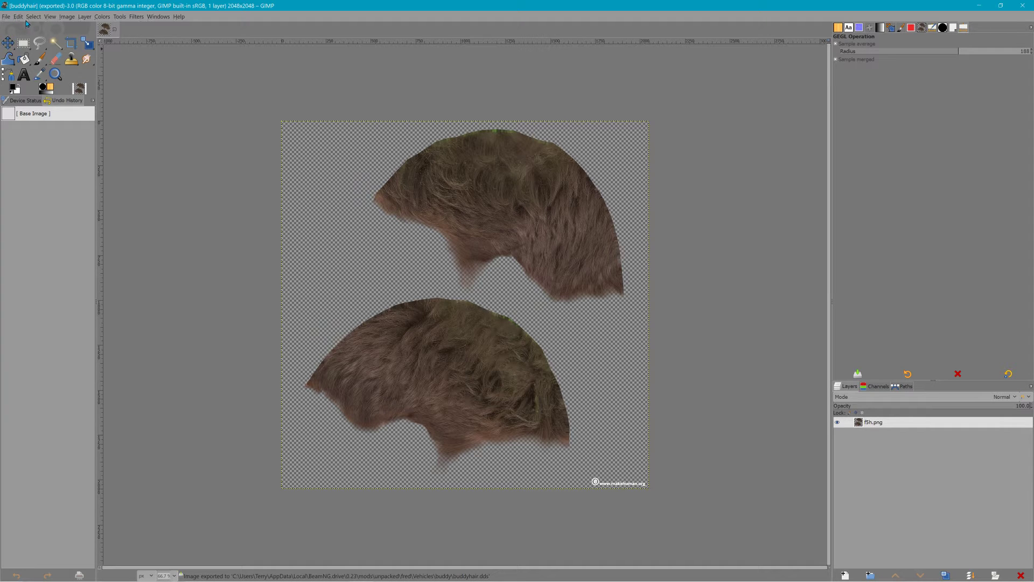
key(ctrl+w)
Open brown_eye.png.003.png from the buddy folder in GIMP and start exporting it as buddyeye.dds.
key(alt+Tab)
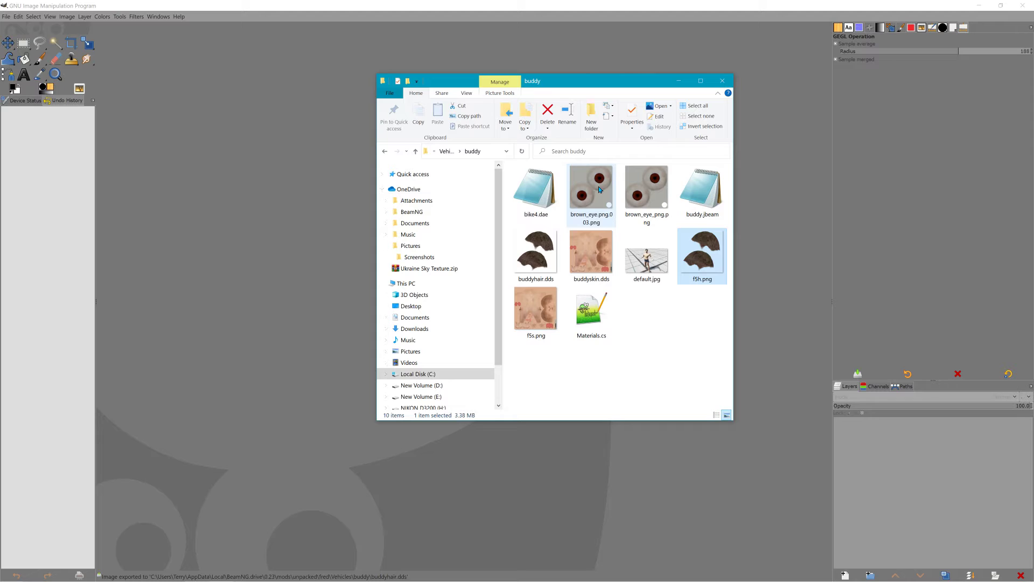
drag(599, 190, 324, 280)
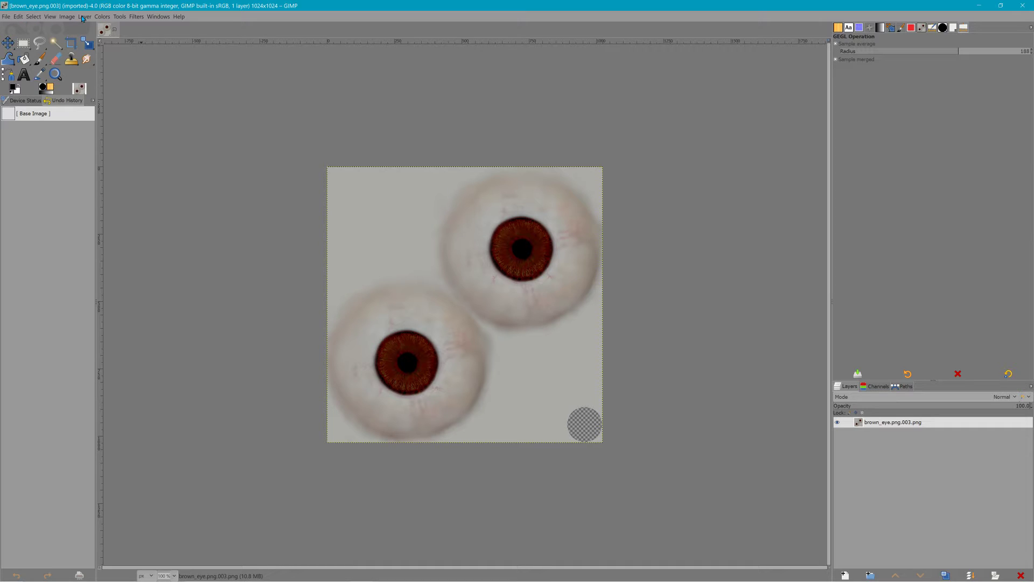
click(9, 17)
click(55, 155)
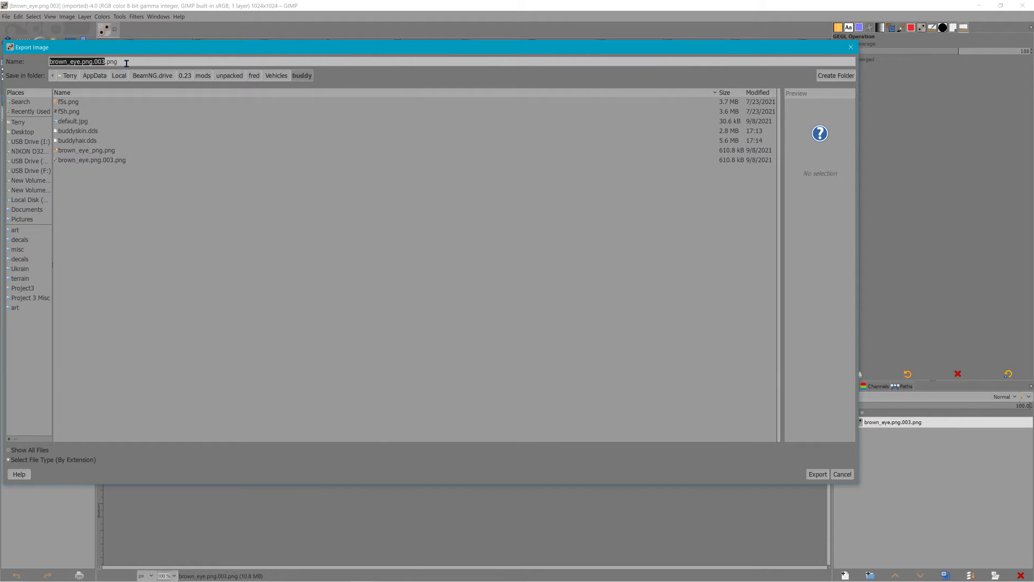
text(buddy)
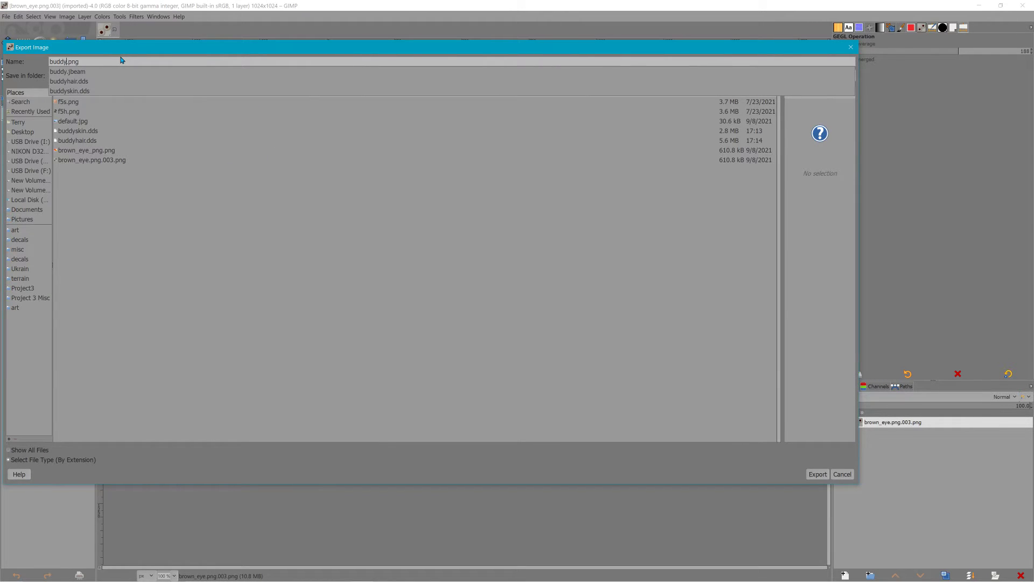
text(eye.)
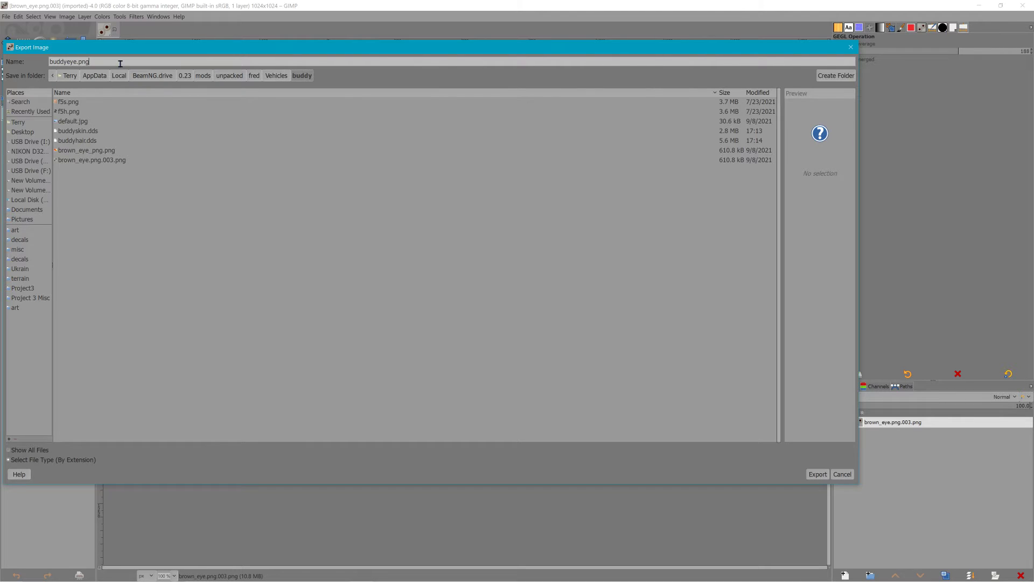
text(dds)
click(818, 477)
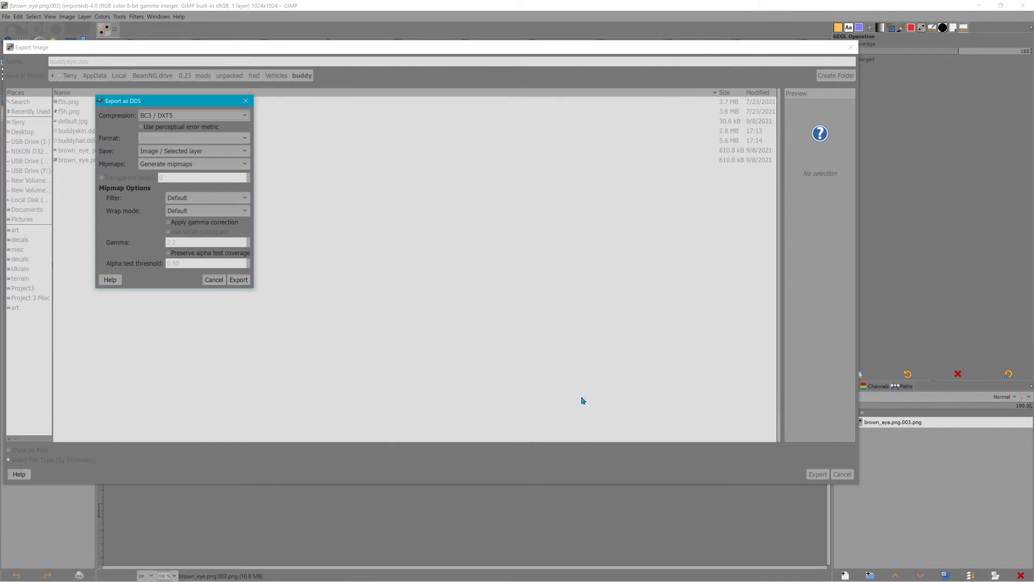
Export the eye DDS with BC1 / DXT1 compression.
click(192, 116)
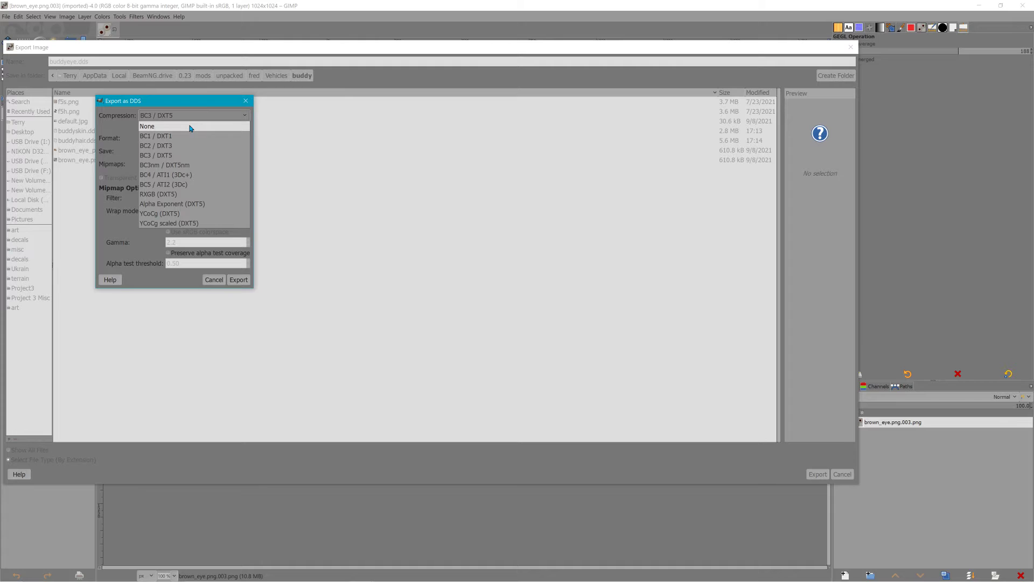
click(188, 135)
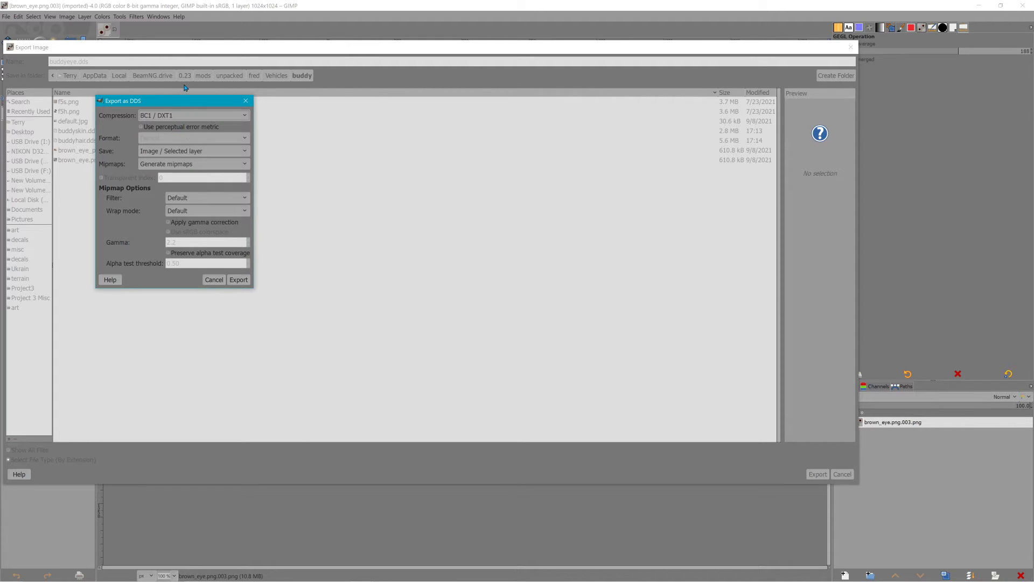
click(241, 281)
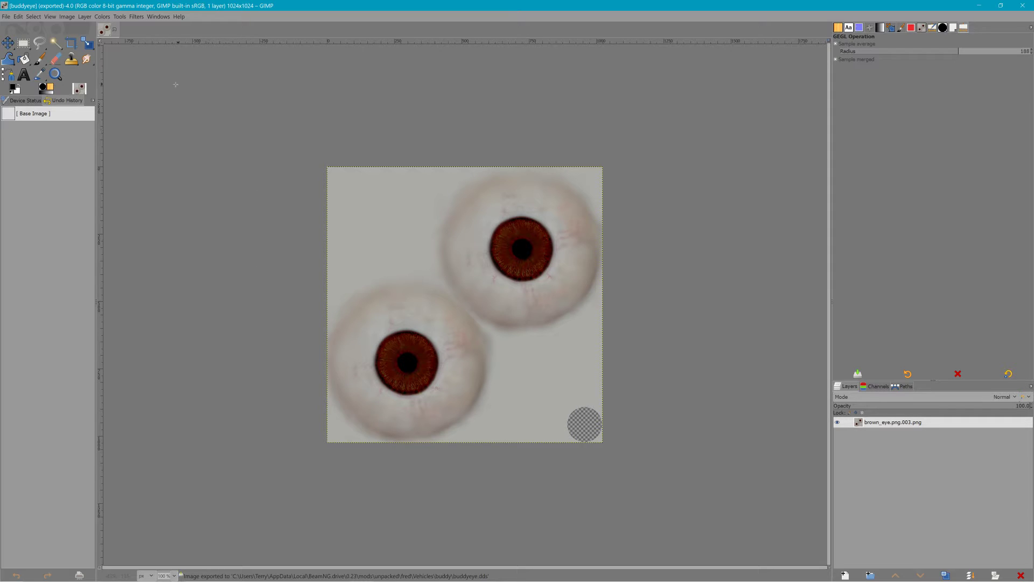
click(7, 16)
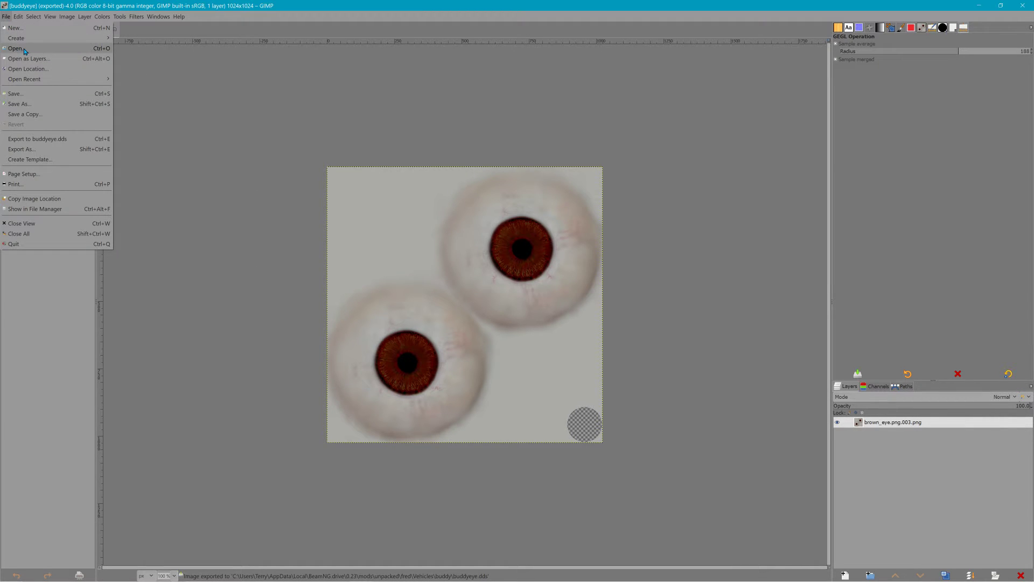
click(25, 49)
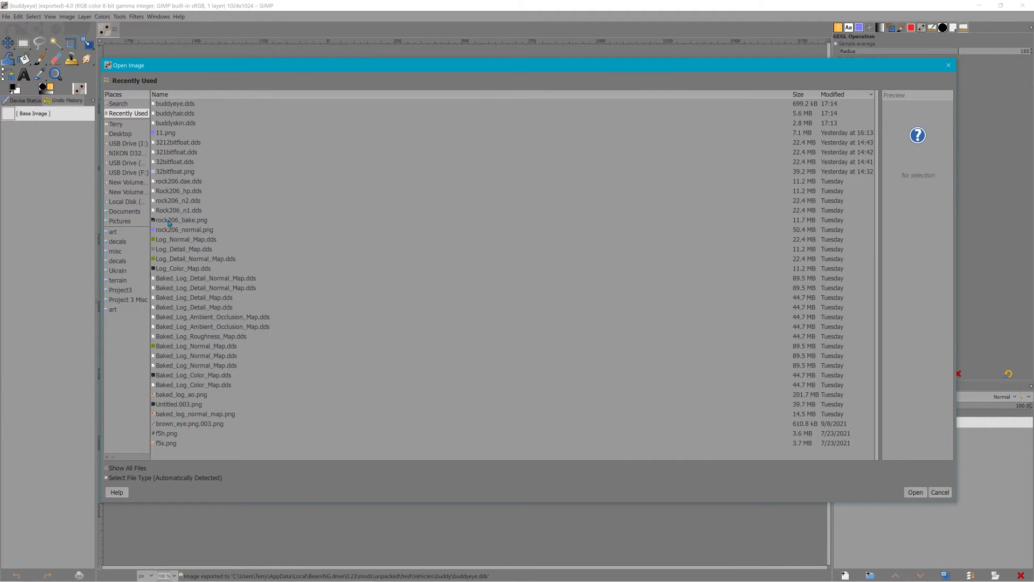
click(931, 495)
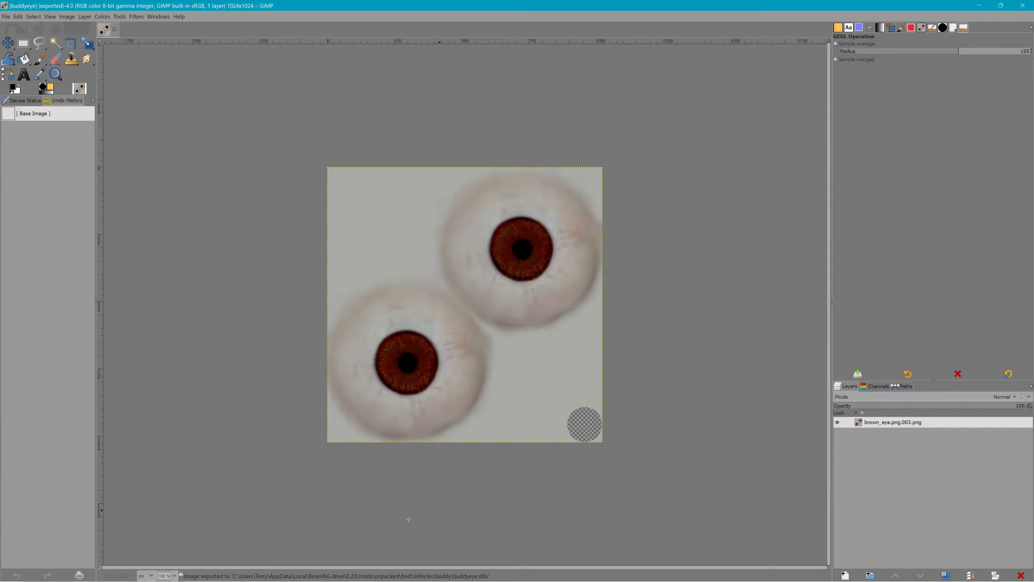
Close the eye image and open buddyskin.dds from the buddy folder in GIMP with the default DDS load options.
click(114, 30)
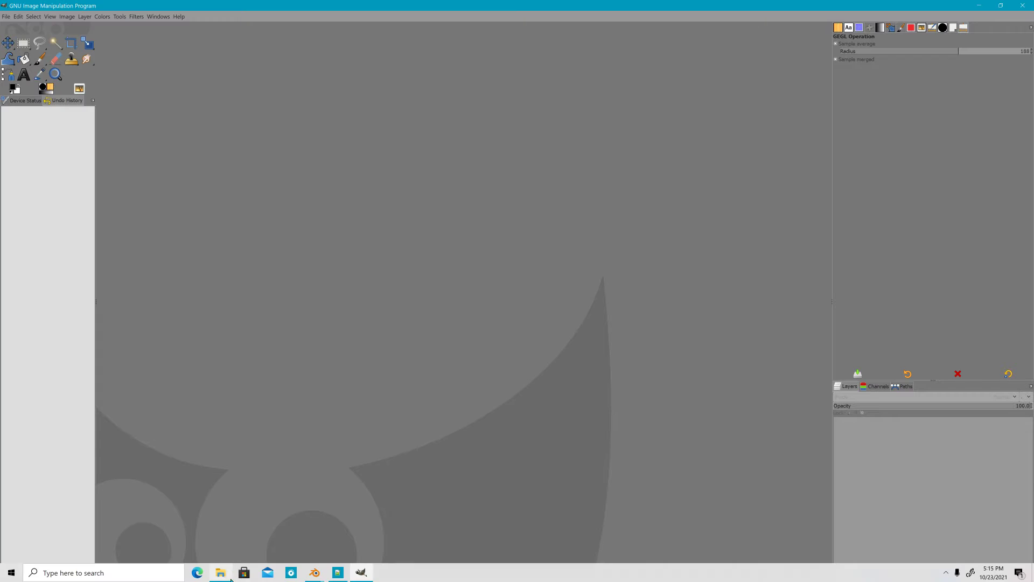
click(222, 574)
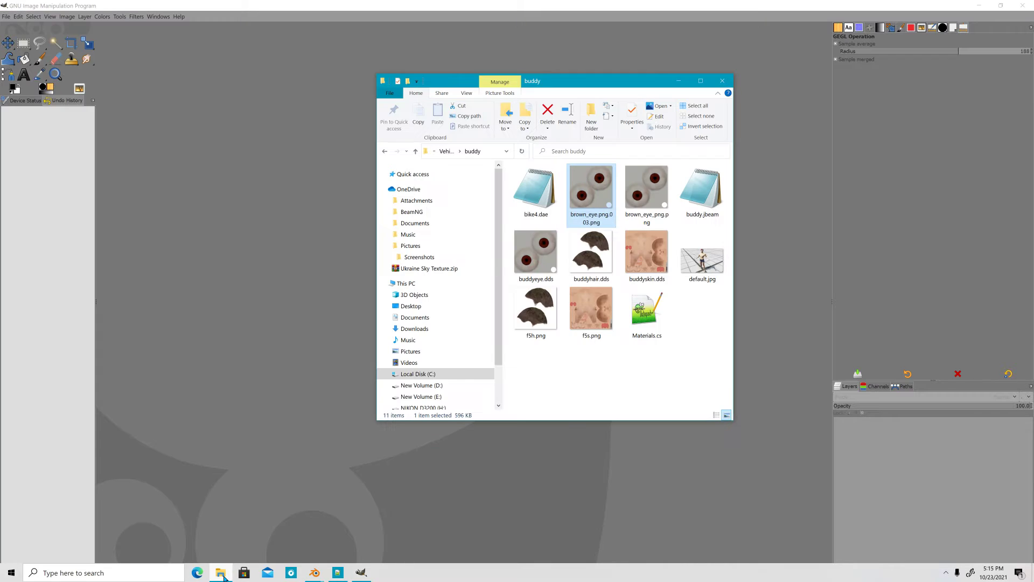
click(658, 261)
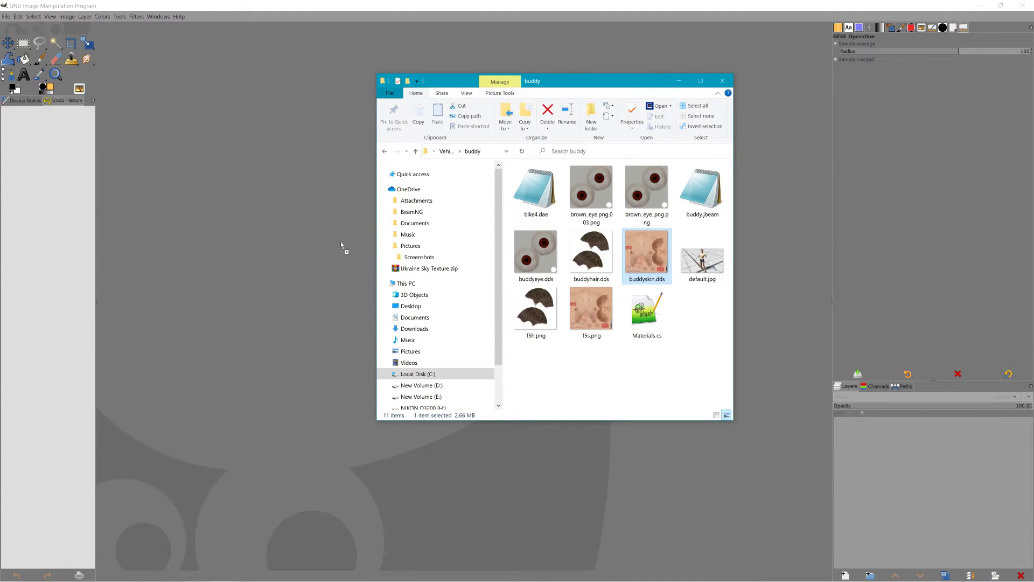
click(120, 16)
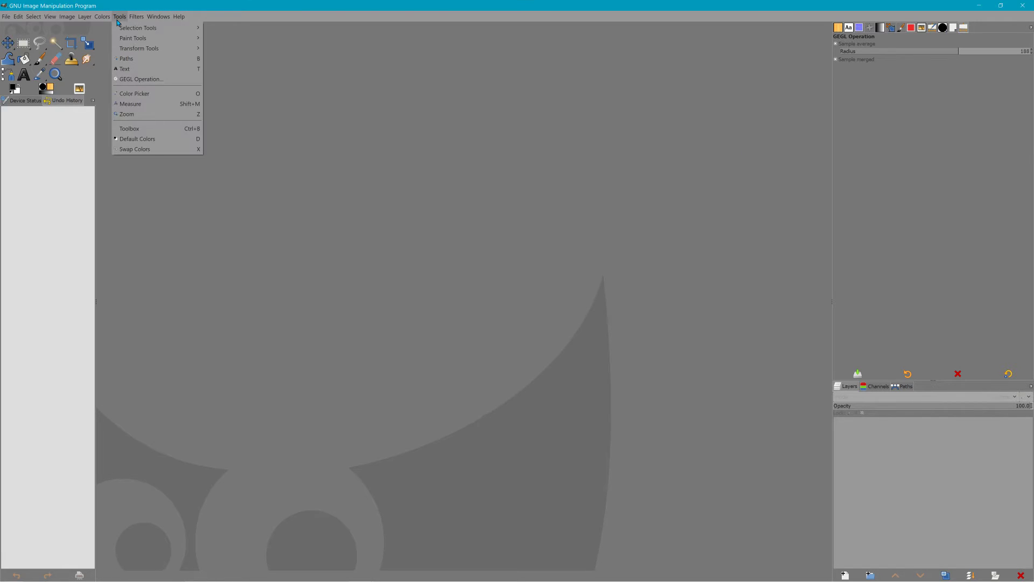
click(122, 2)
click(363, 573)
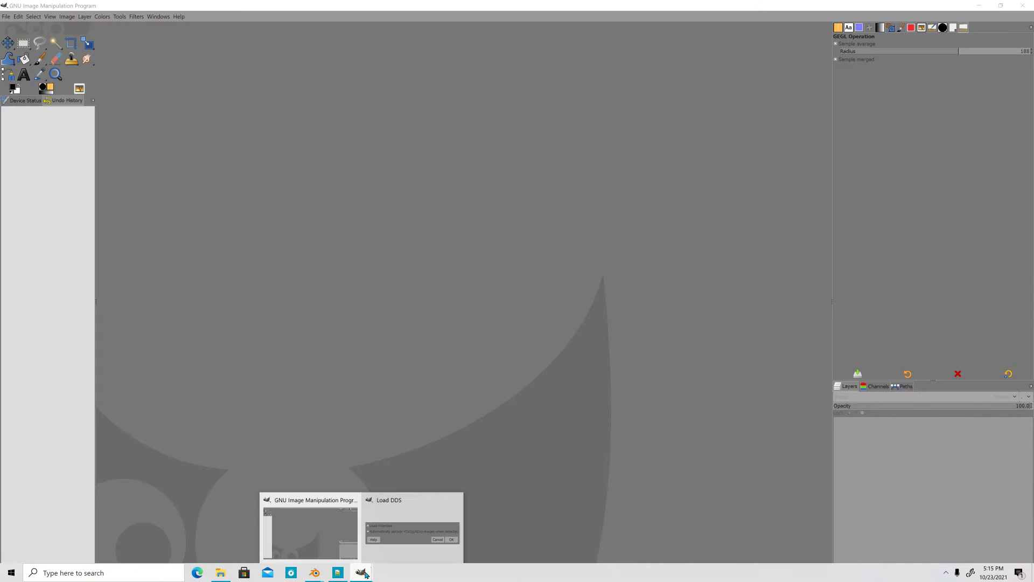
click(408, 508)
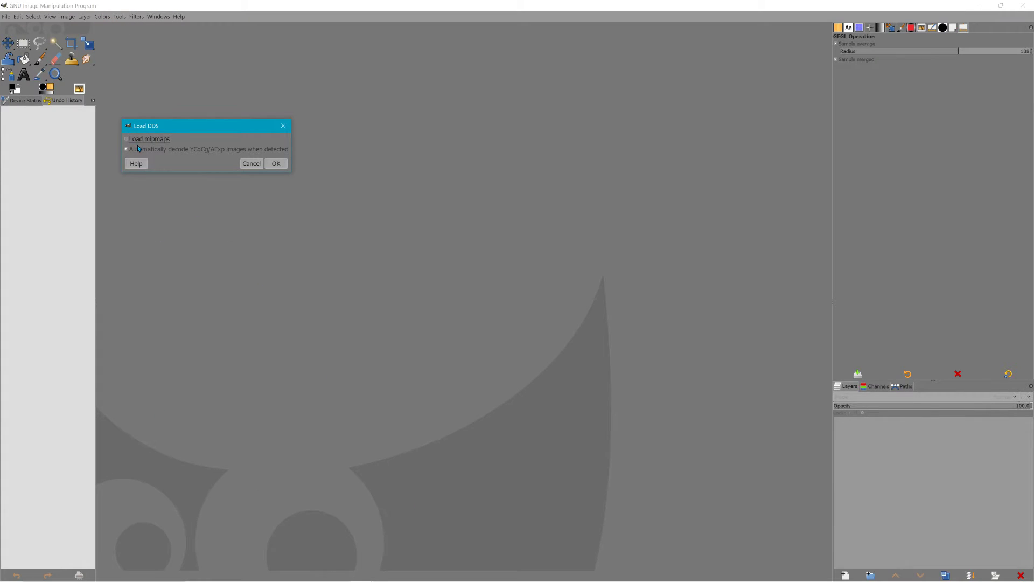
click(275, 163)
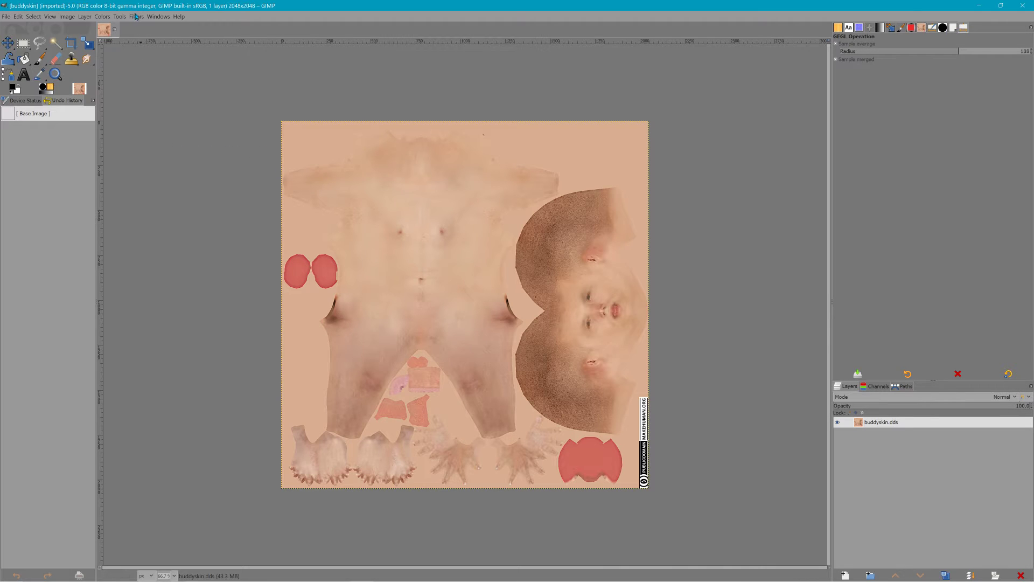
Convert the skin texture to a normal map with the Normal Map filter at its default settings.
click(125, 17)
mouse_move(138, 17)
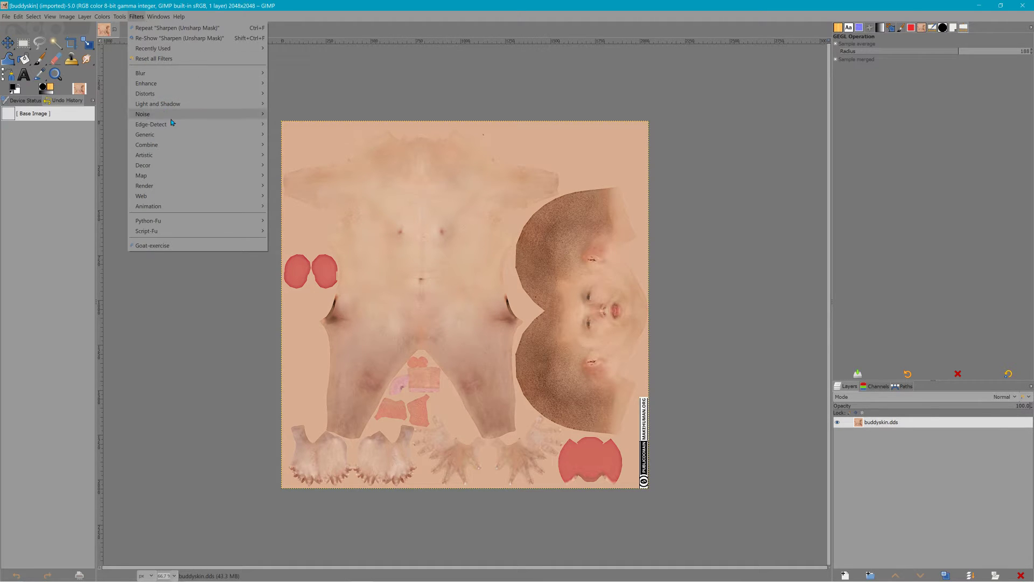
mouse_move(204, 140)
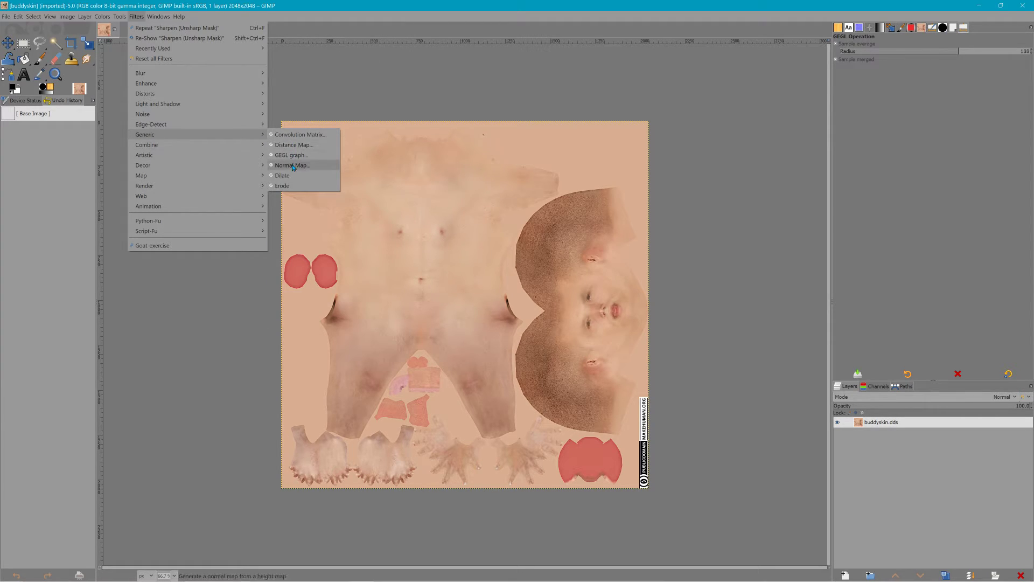
click(294, 165)
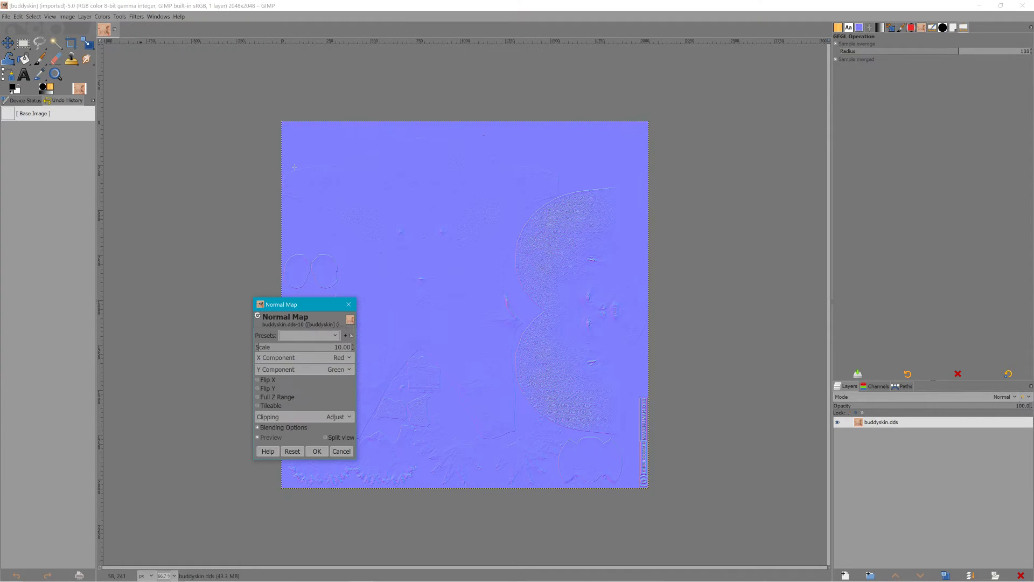
click(318, 453)
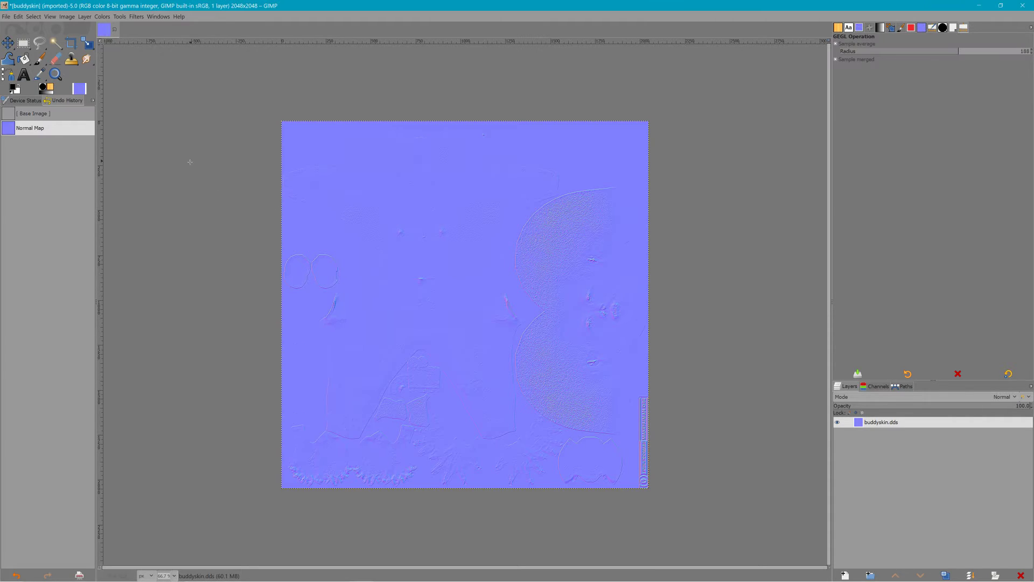
Export the normal map to the buddy folder as buddyskin_n.dds with BC5 / ATI2 (3Dc) compression and quit GIMP without saving.
click(6, 17)
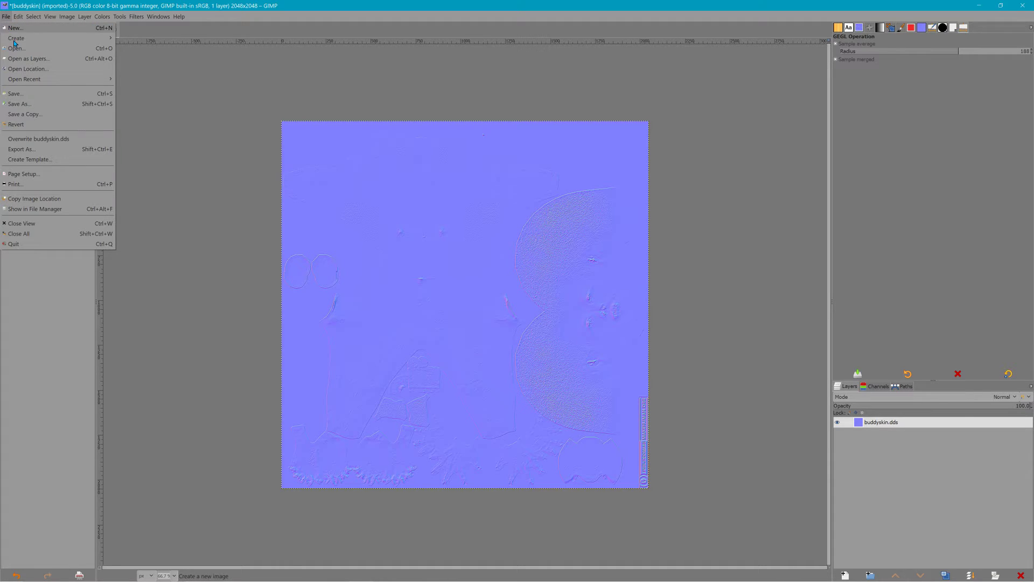
click(22, 149)
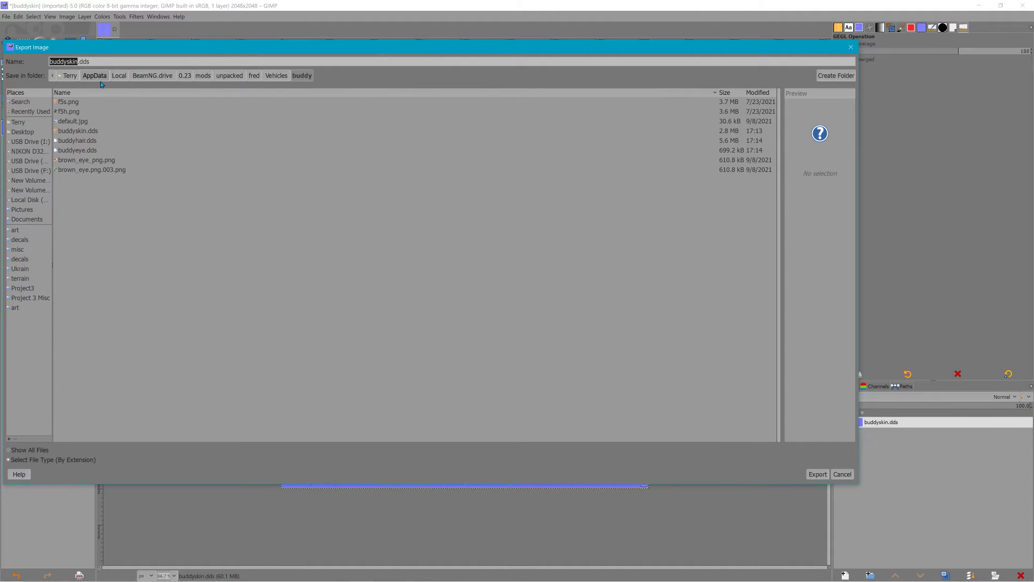
key(Right)
text(_n)
click(818, 474)
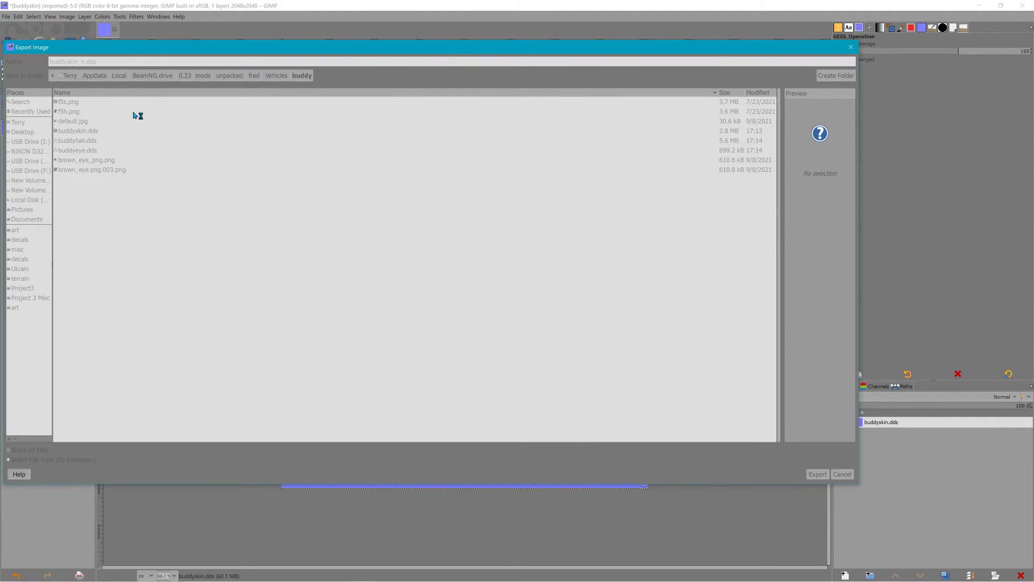
click(109, 33)
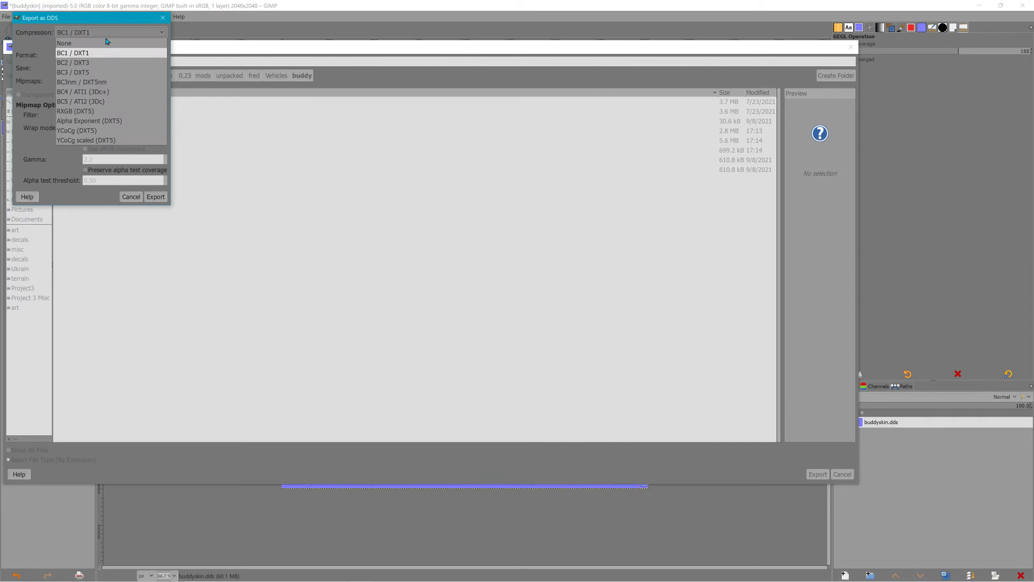
click(79, 102)
click(155, 196)
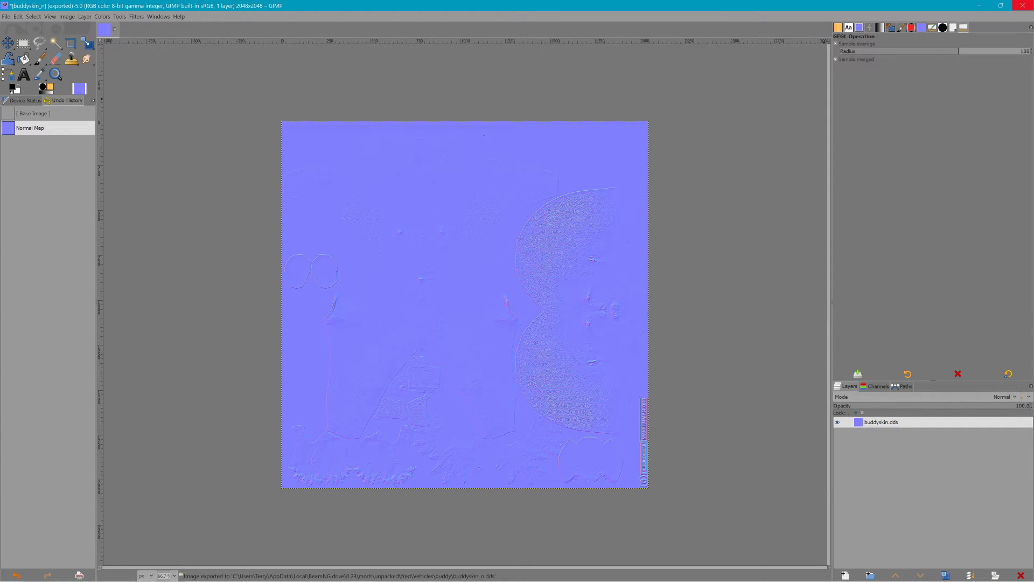
click(1023, 5)
click(118, 128)
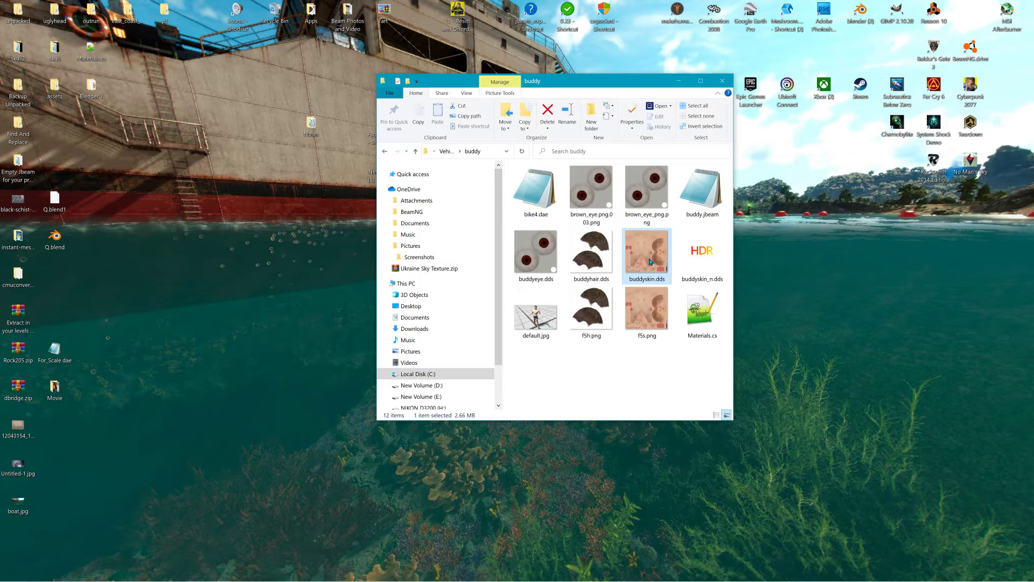
Delete the source textures f5s.png, f5h.png, brown_eye.png.003.png and brown_eye_png.png from the buddy folder.
click(647, 308)
key(Delete)
click(584, 296)
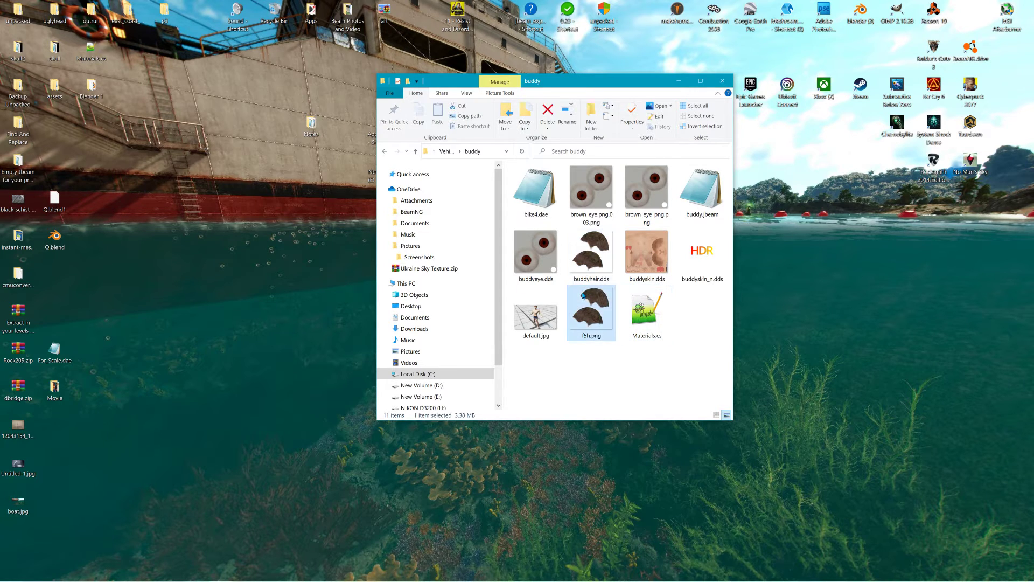
key(Delete)
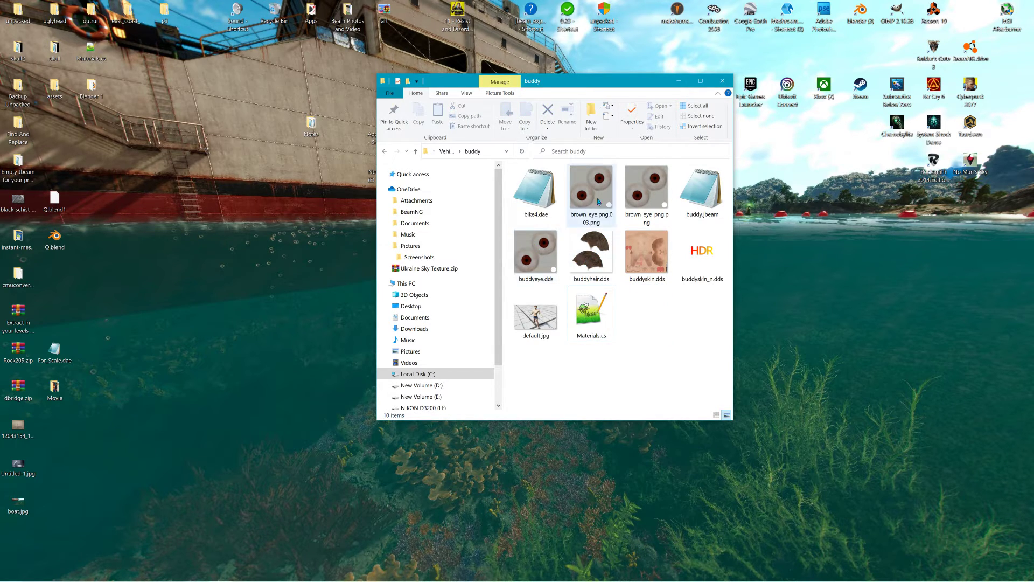
click(597, 201)
key(Delete)
click(594, 197)
key(Delete)
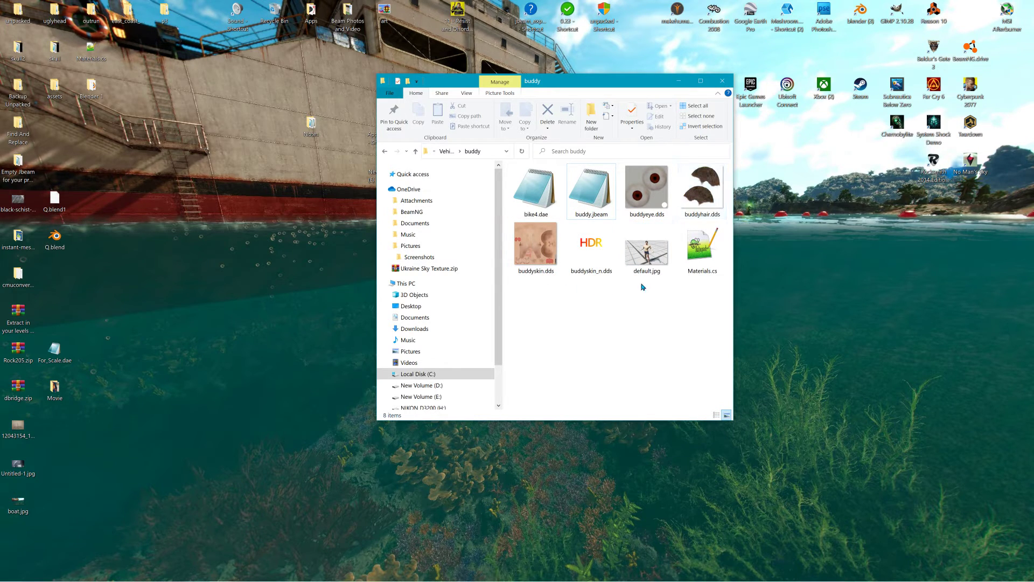
Switch to Blender's bike4.blend and replace the base color image of the head's buddyskin material with buddyskin.dds from the buddy folder.
mouse_move(539, 581)
mouse_move(321, 578)
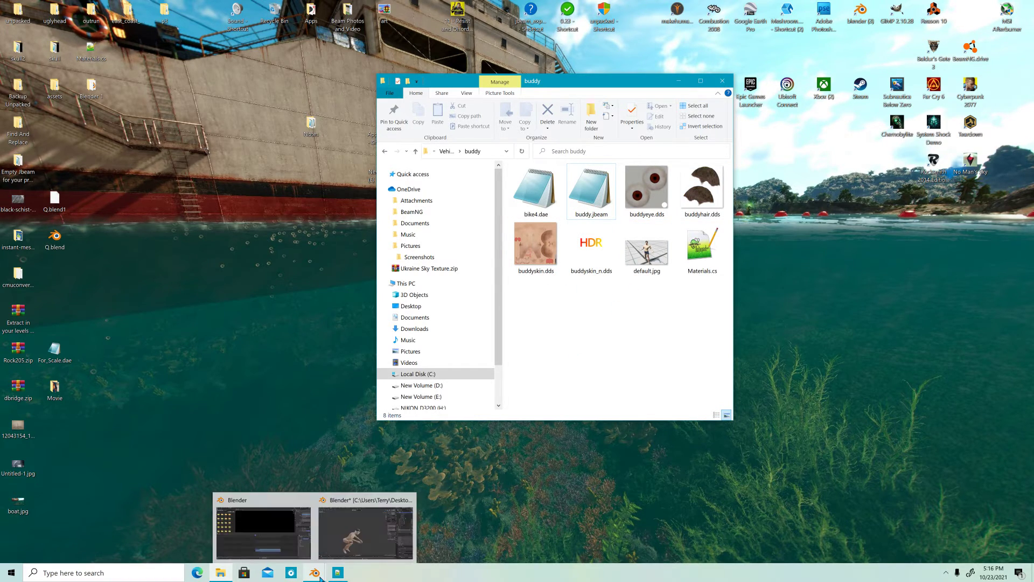
click(366, 531)
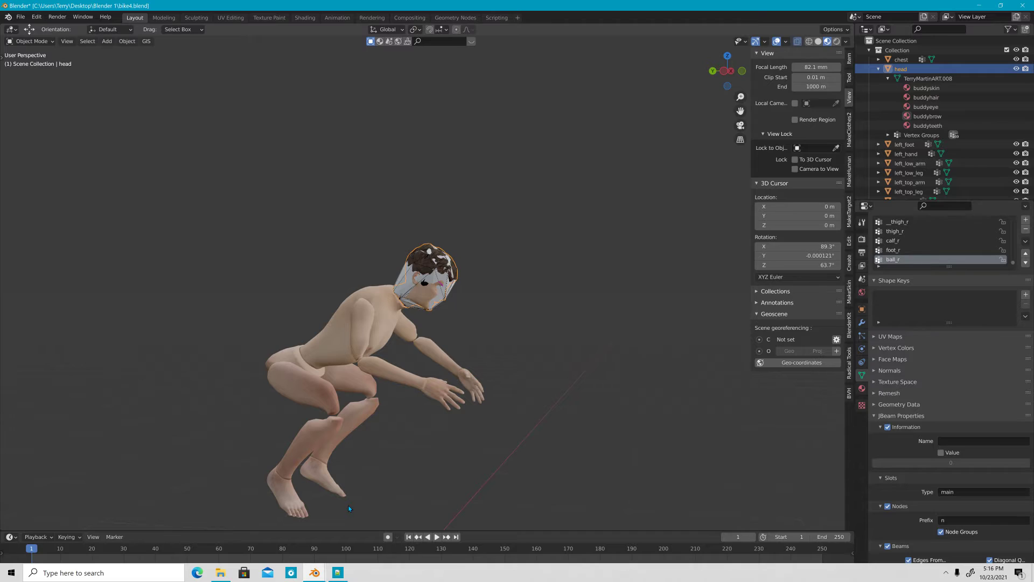
click(920, 87)
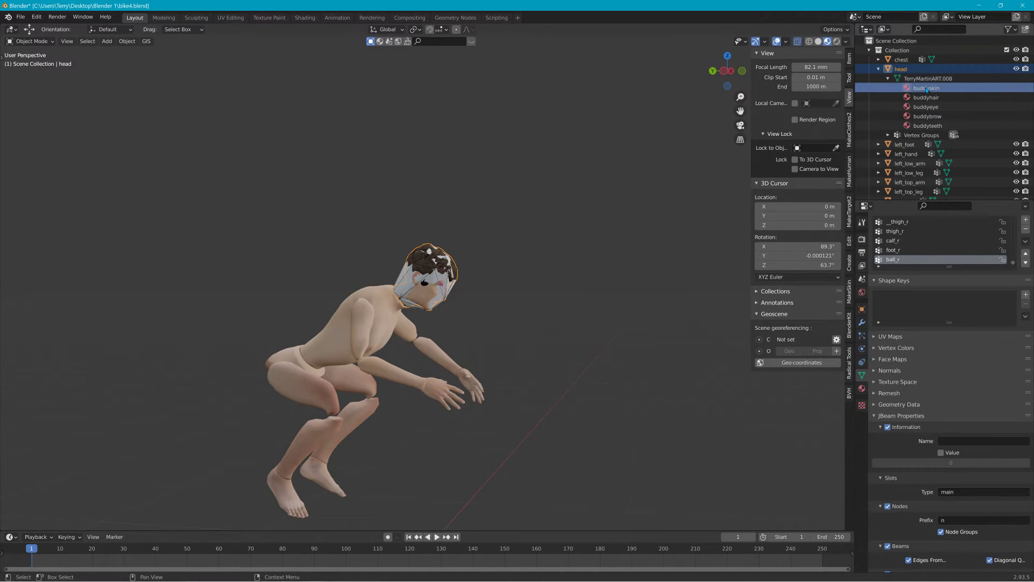
click(863, 390)
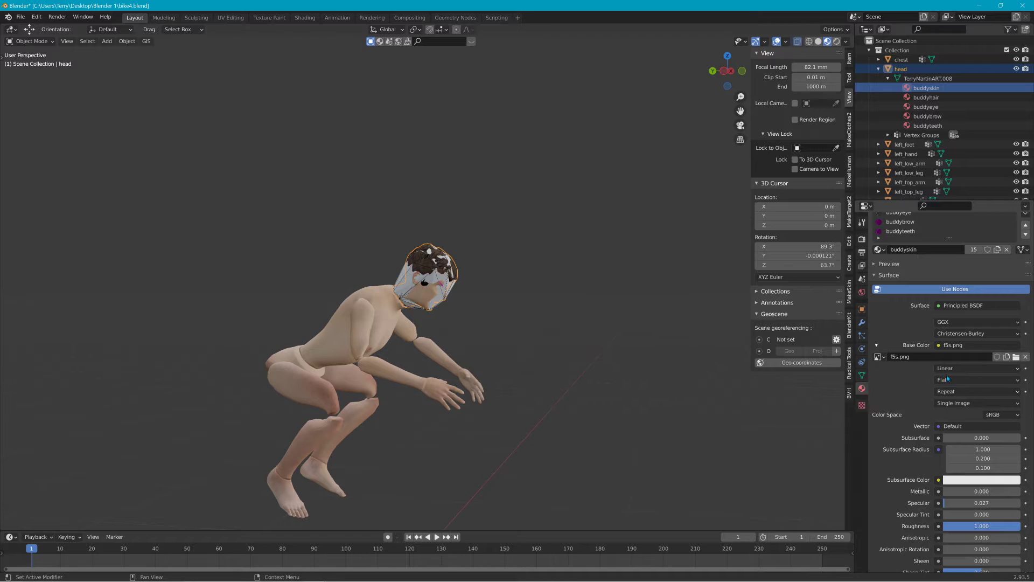
click(1017, 357)
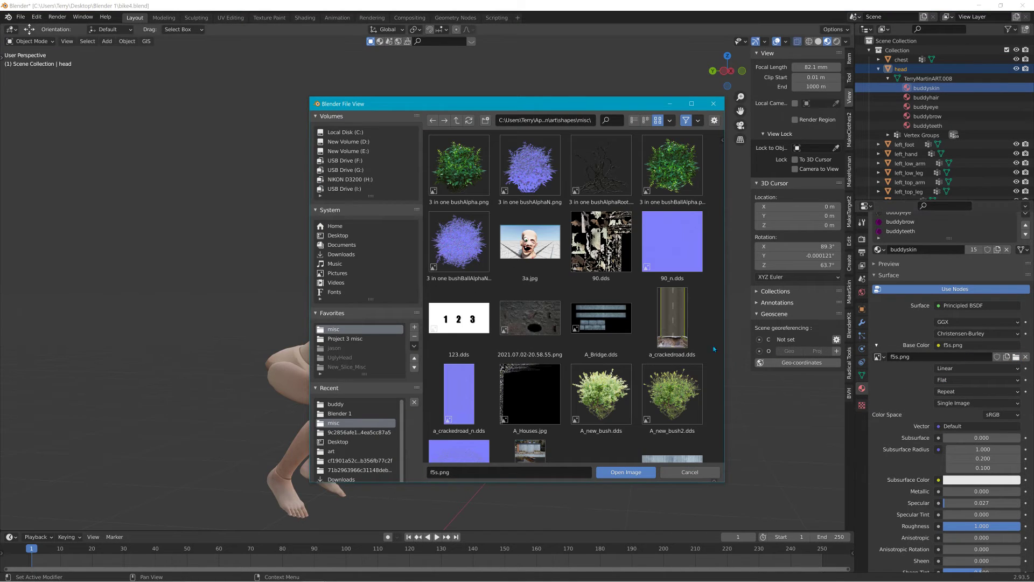
click(343, 405)
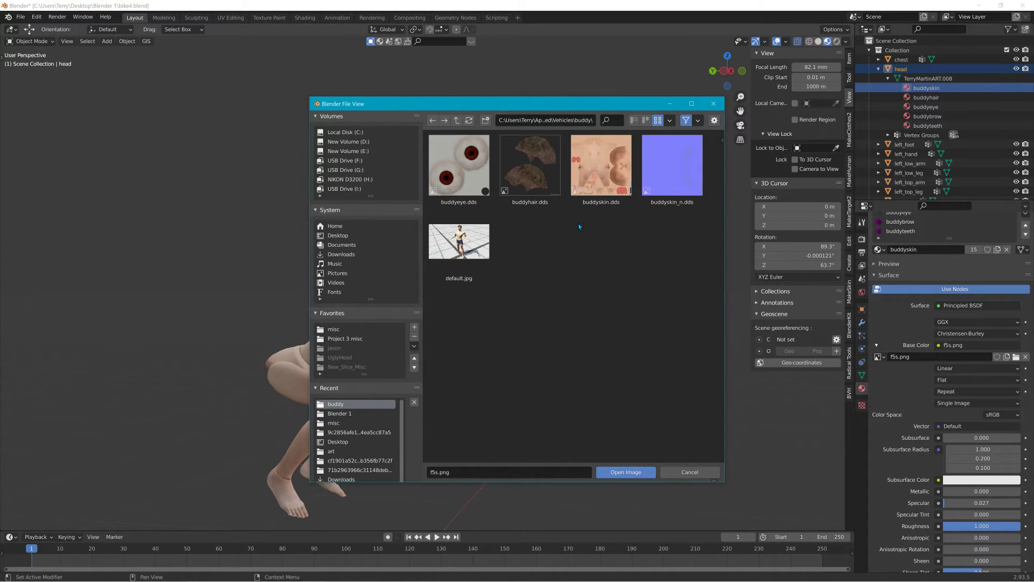
click(590, 171)
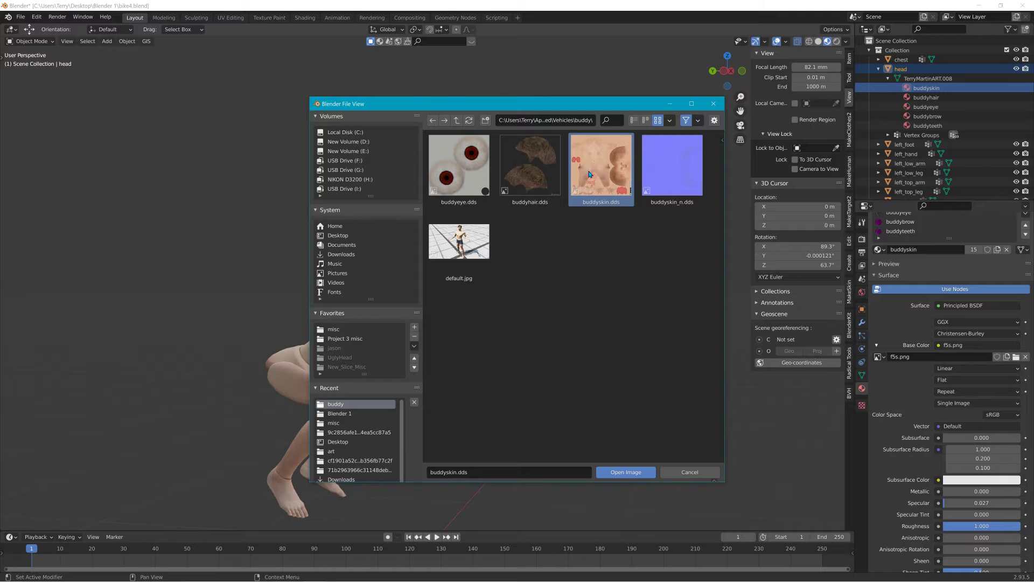
click(626, 473)
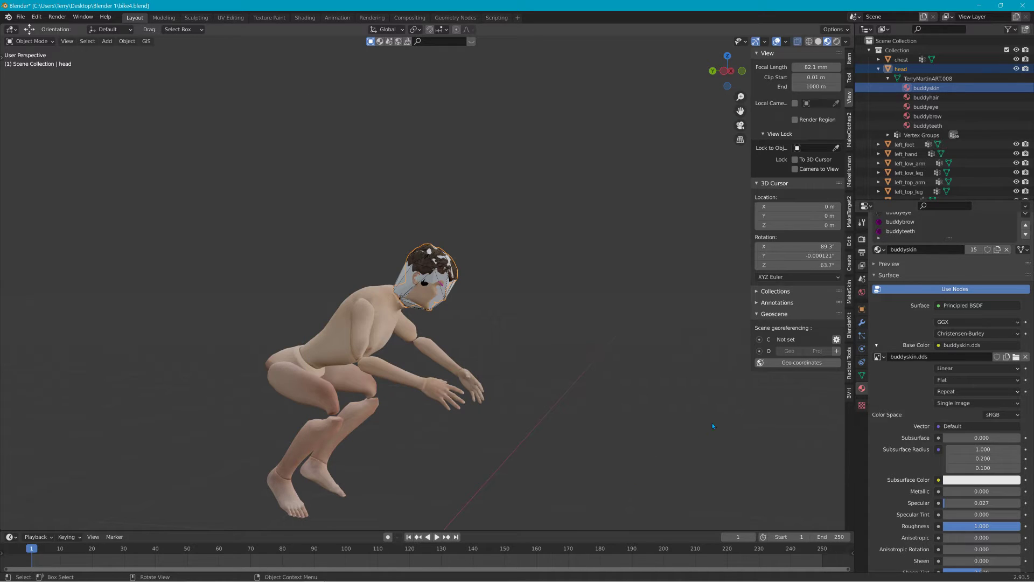
Replace the base color image of the head's buddyhair material with buddyhair.dds from the buddy folder.
click(935, 97)
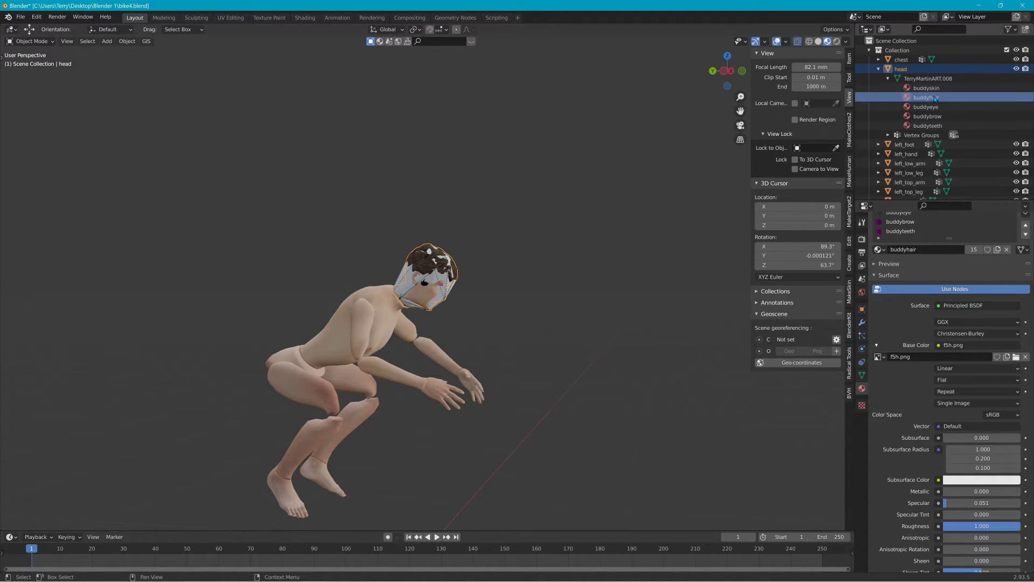
click(1015, 356)
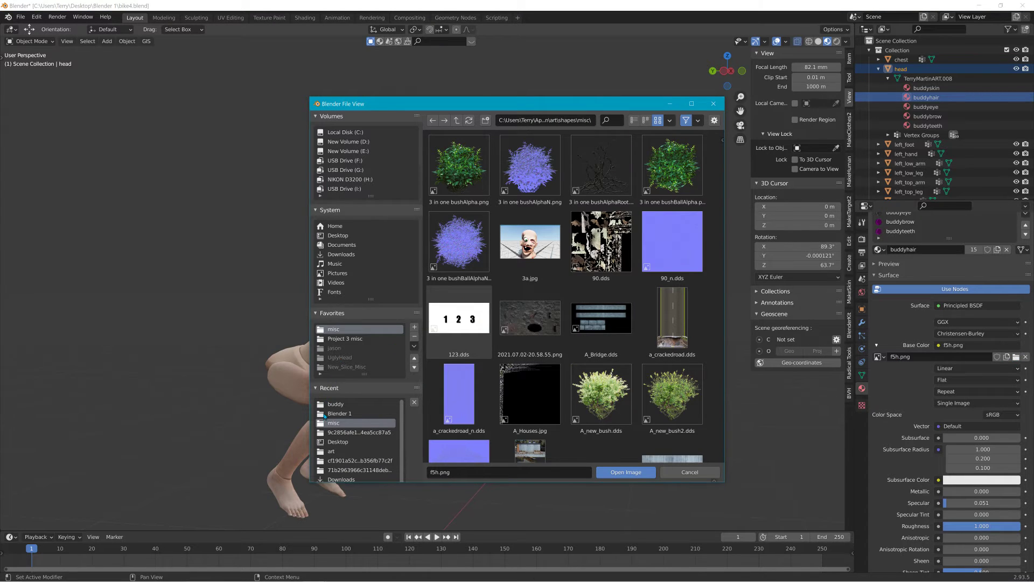
click(336, 405)
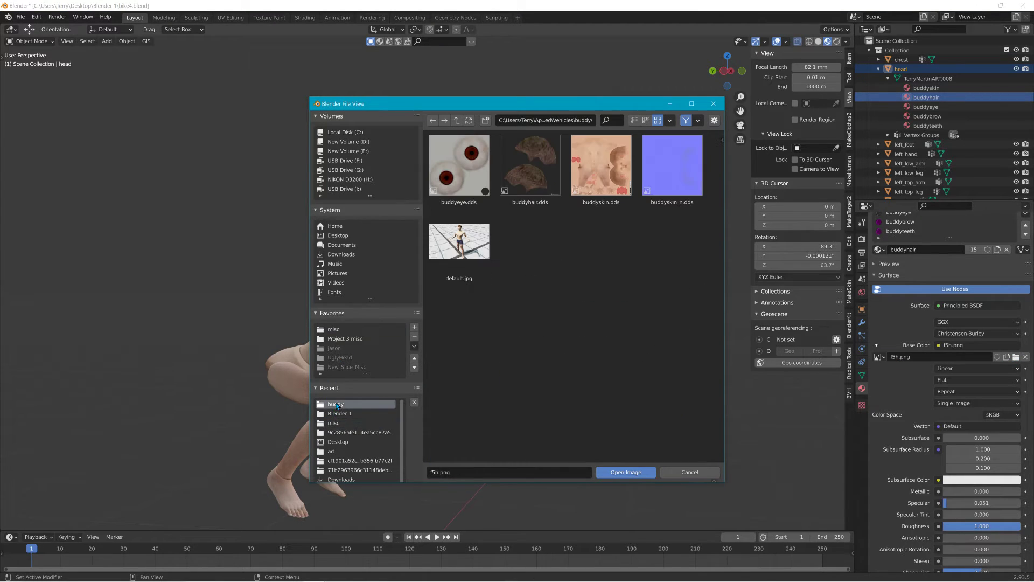
click(530, 177)
click(625, 472)
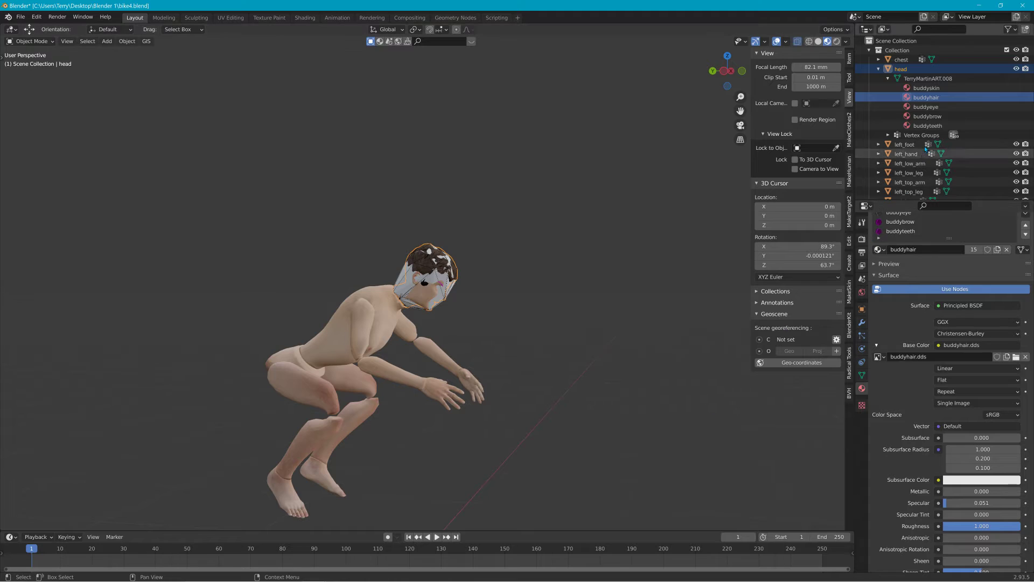
Replace the base color image of the head's buddyeye material with buddyeye.dds from the buddy folder.
click(926, 107)
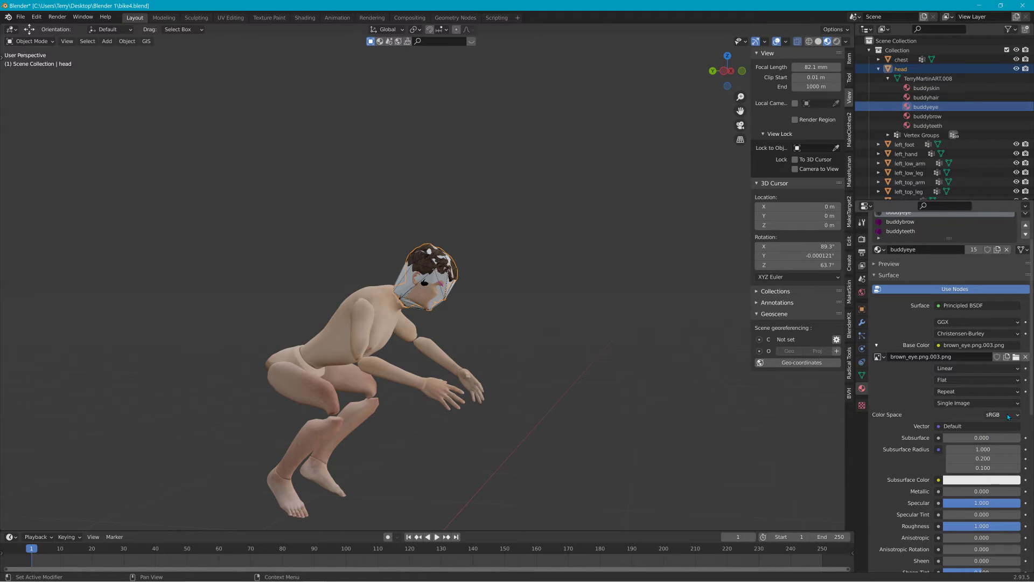
click(1016, 357)
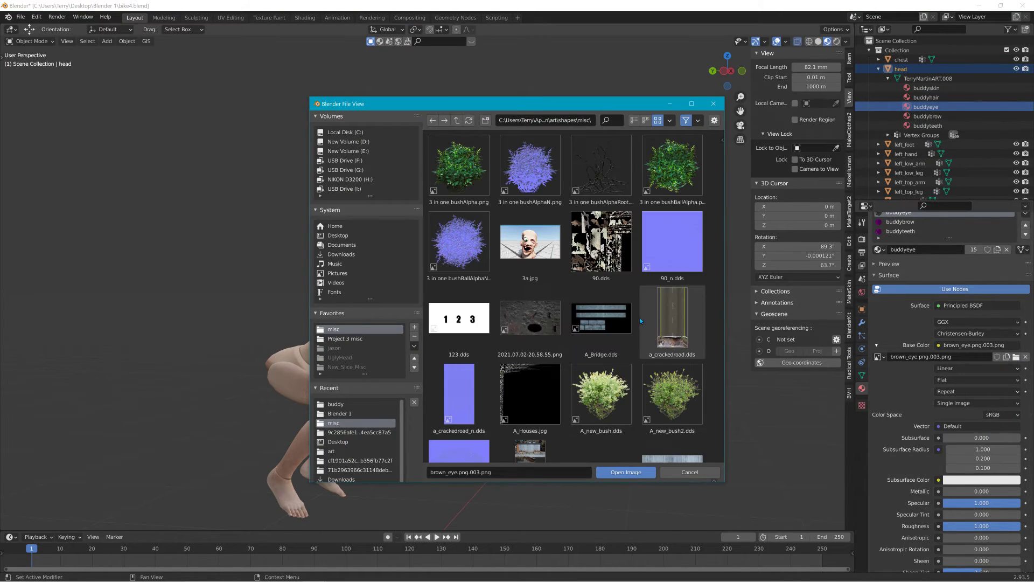
click(334, 404)
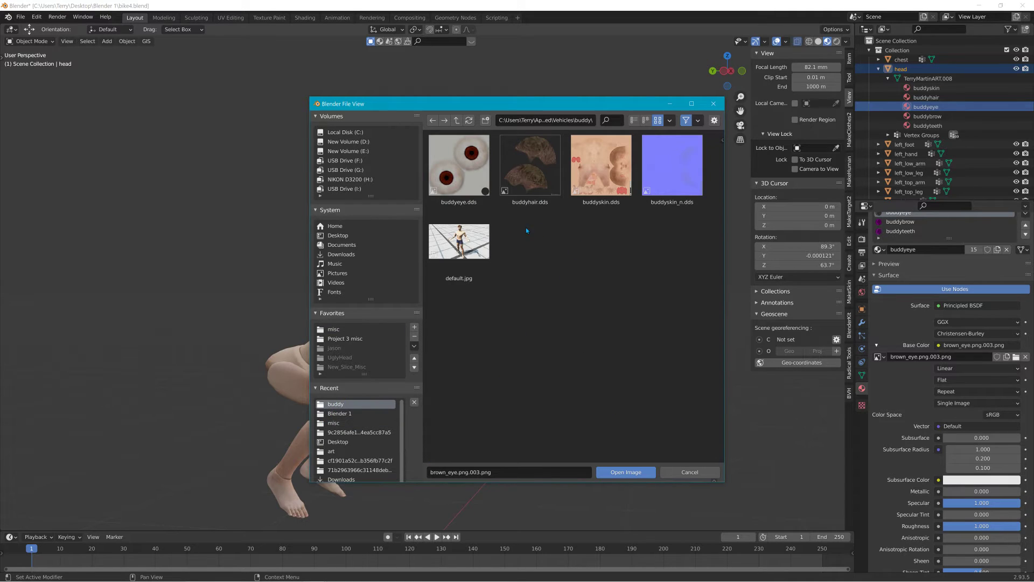
click(438, 150)
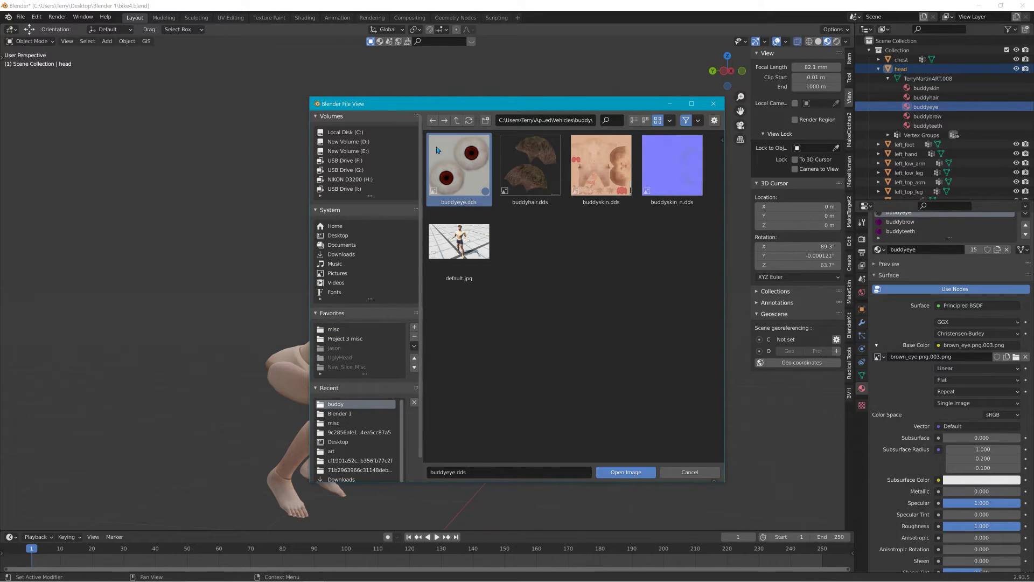
click(614, 473)
middle_drag(518, 342, 480, 328)
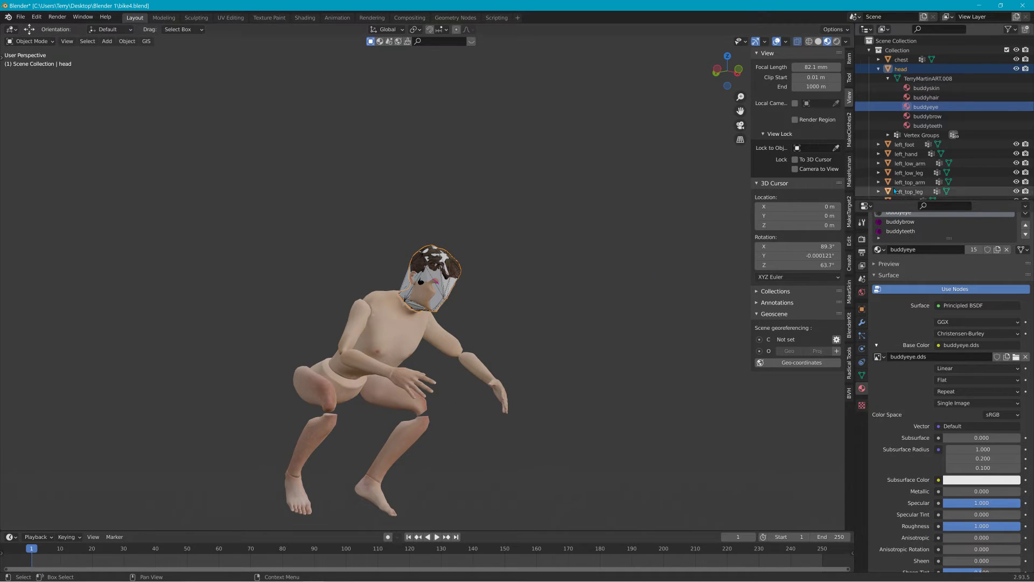
Check the head's buddyteeth and buddybrow materials and apply the head's location, rotation and scale transforms.
click(926, 126)
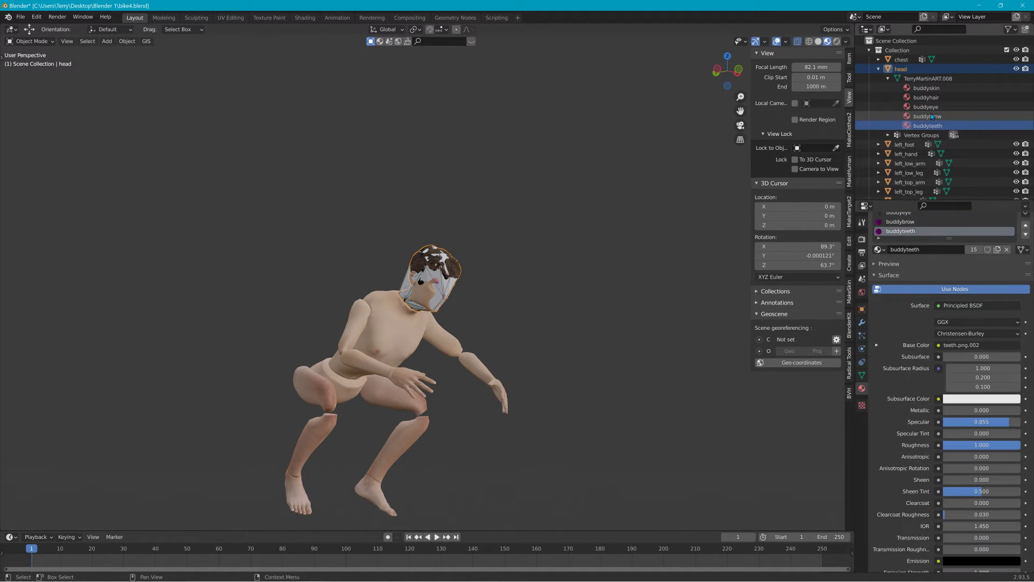
click(932, 116)
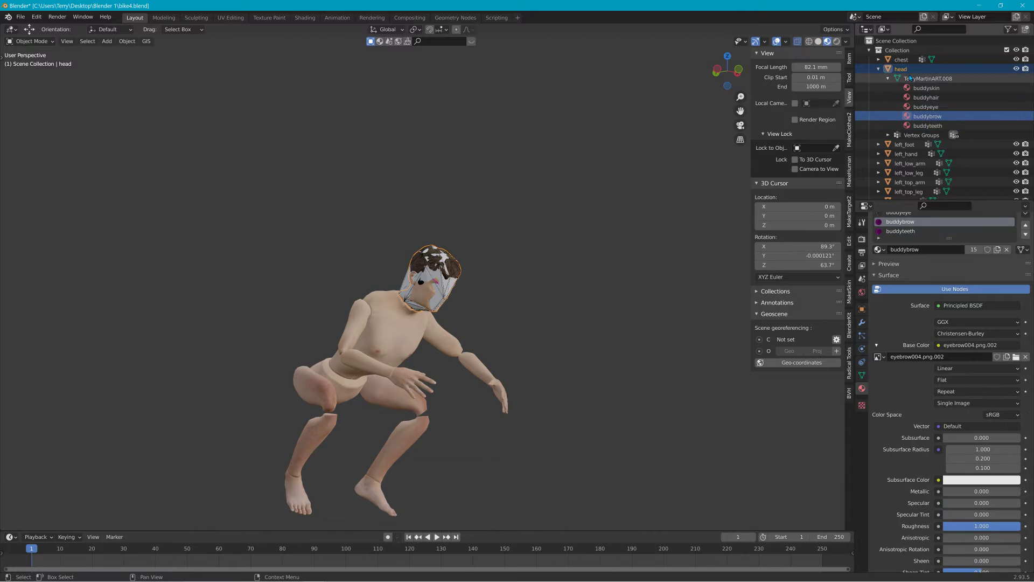
click(24, 19)
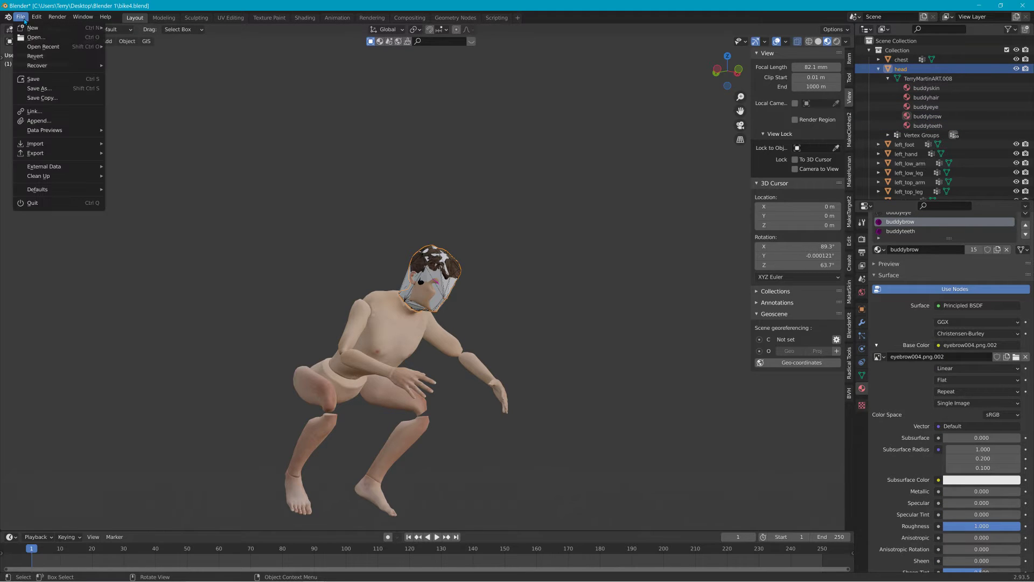
mouse_move(61, 156)
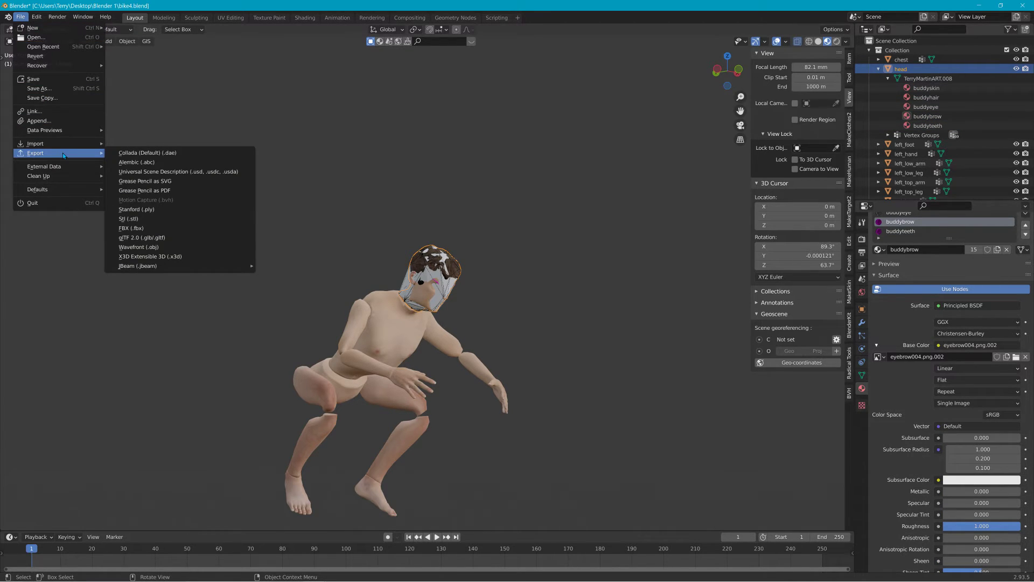
click(127, 41)
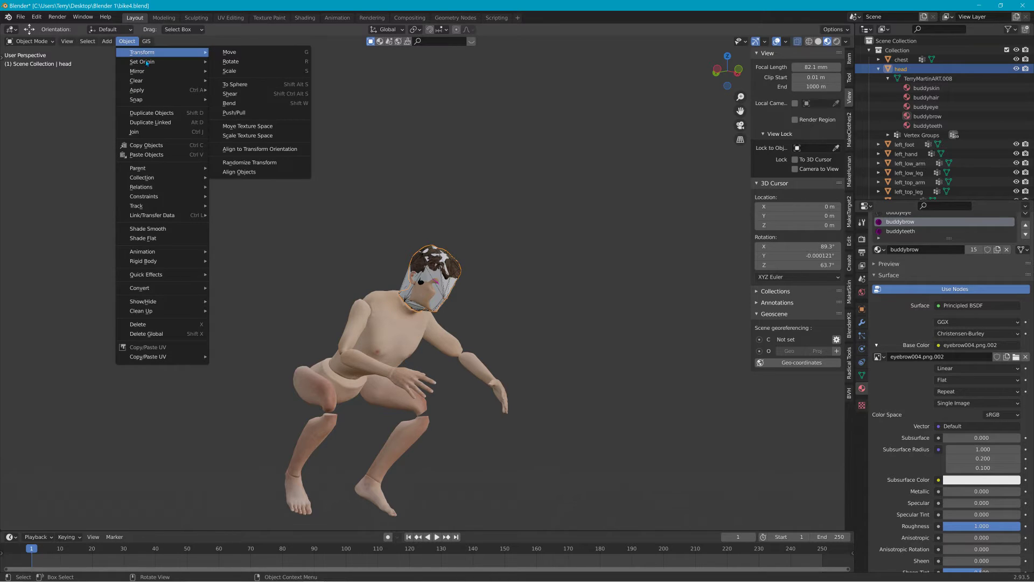
mouse_move(155, 90)
click(233, 118)
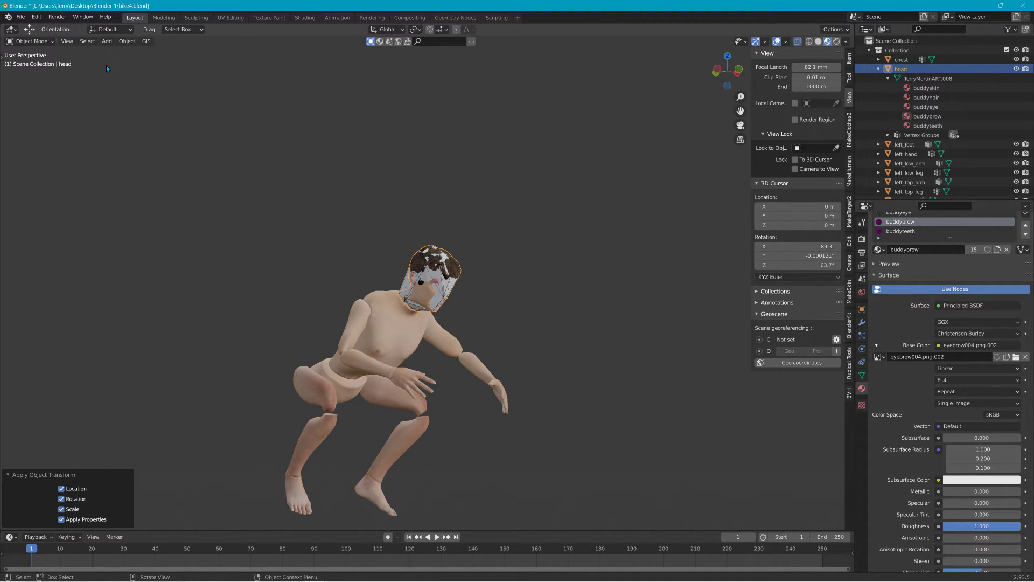
Set up a Collada export of the head in the buddy folder with the file name buddy.dae.
click(21, 17)
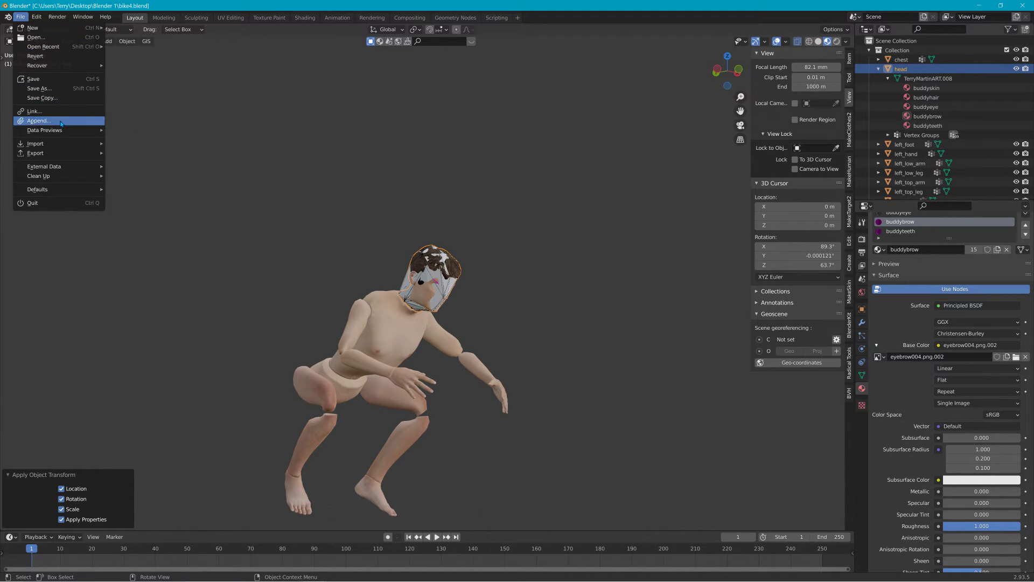
mouse_move(73, 156)
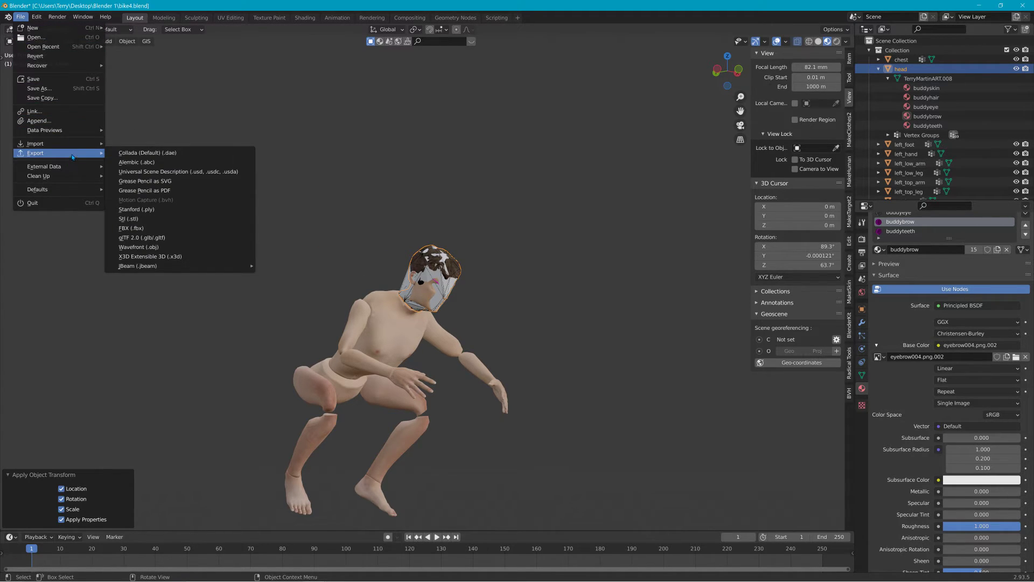
click(161, 153)
click(343, 404)
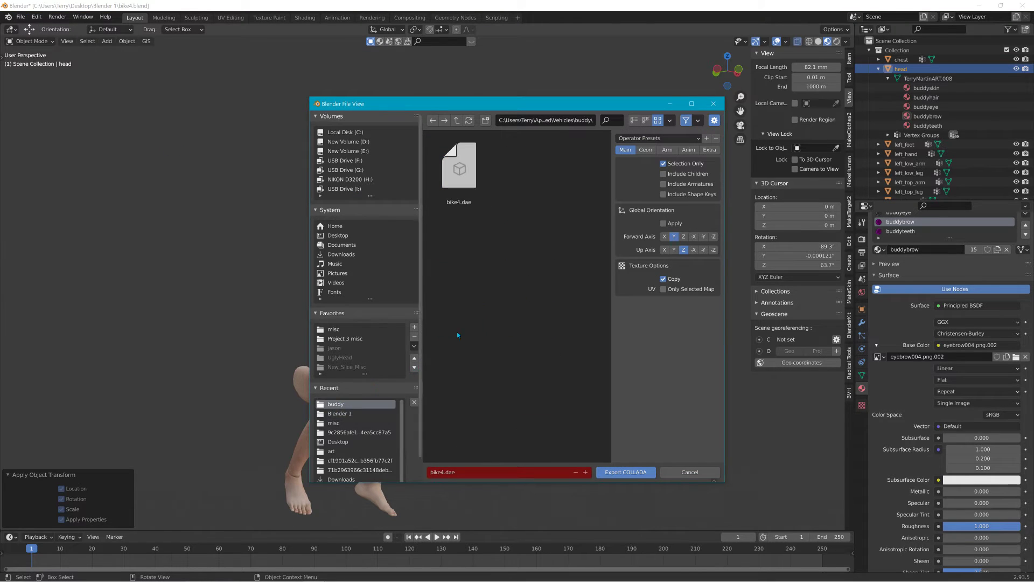
click(460, 197)
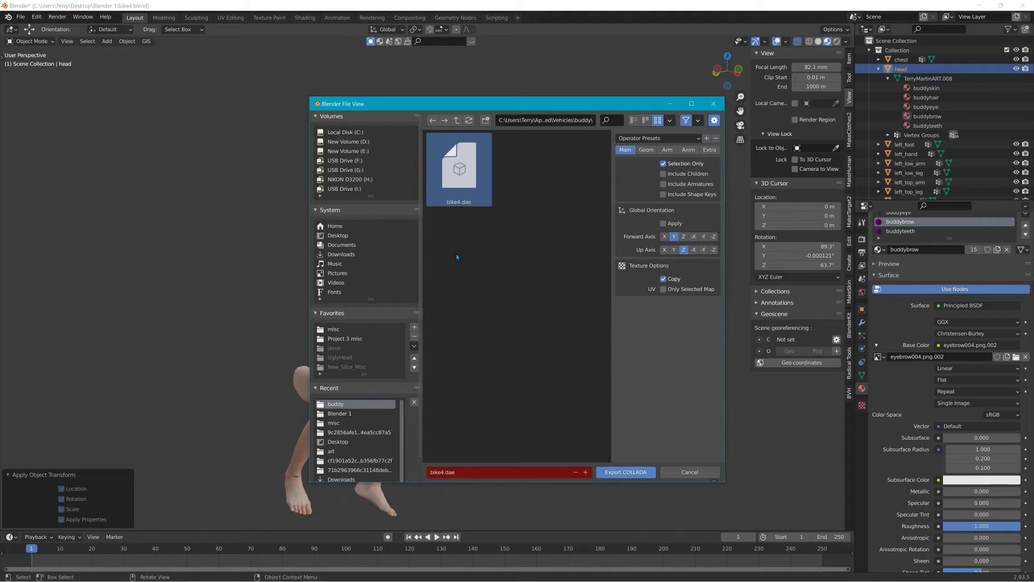
click(464, 473)
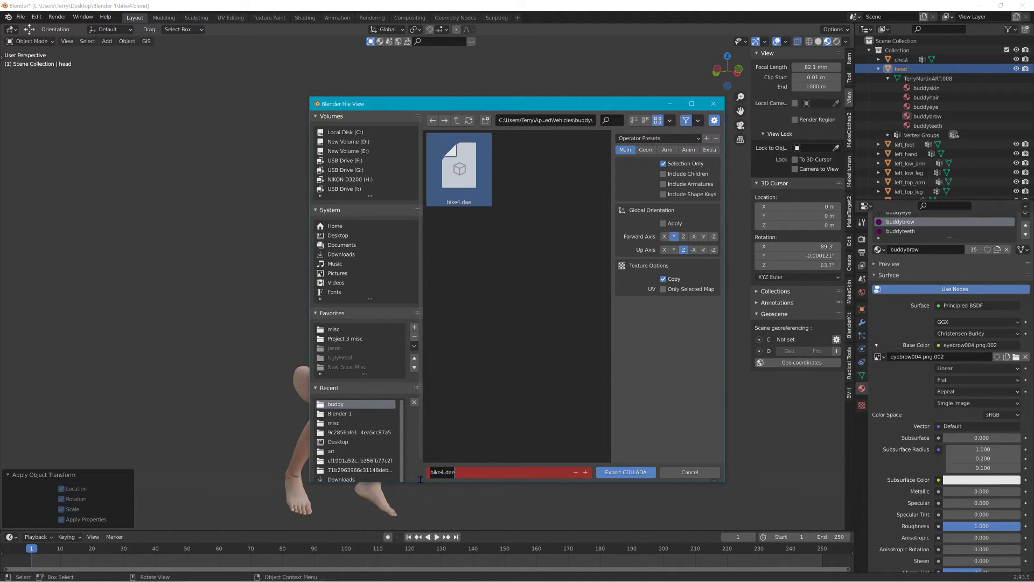
text(budd)
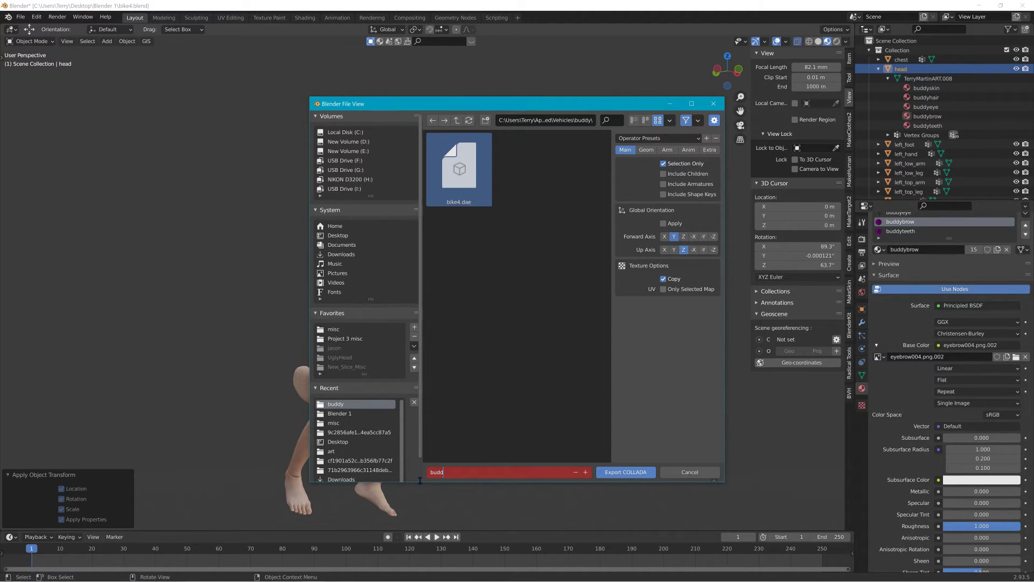
text(y.dae)
Enable Apply Modifiers at Render resolution in the geometry options and export the selected head as Collada.
click(647, 152)
click(664, 187)
click(689, 188)
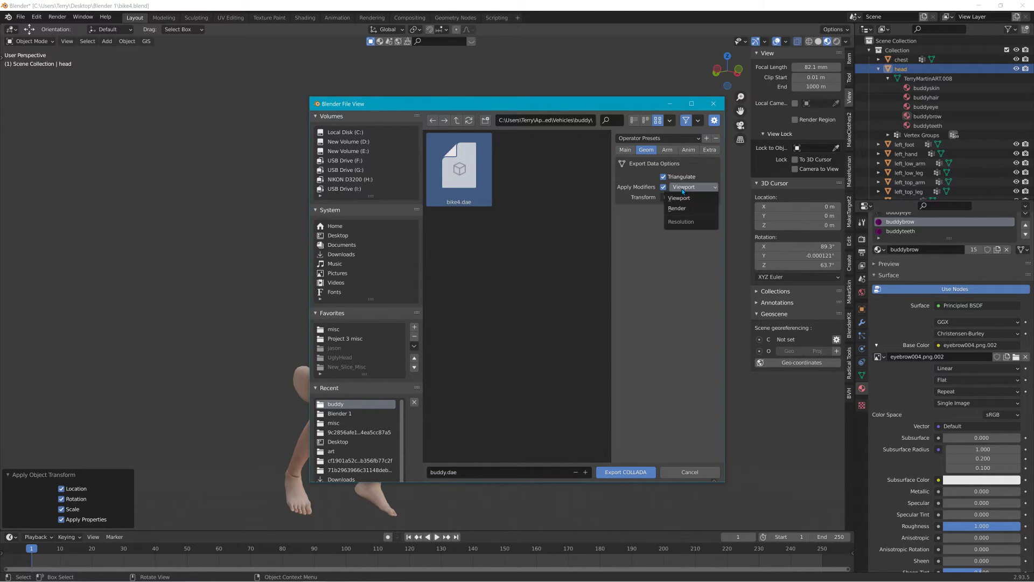
click(685, 208)
click(624, 149)
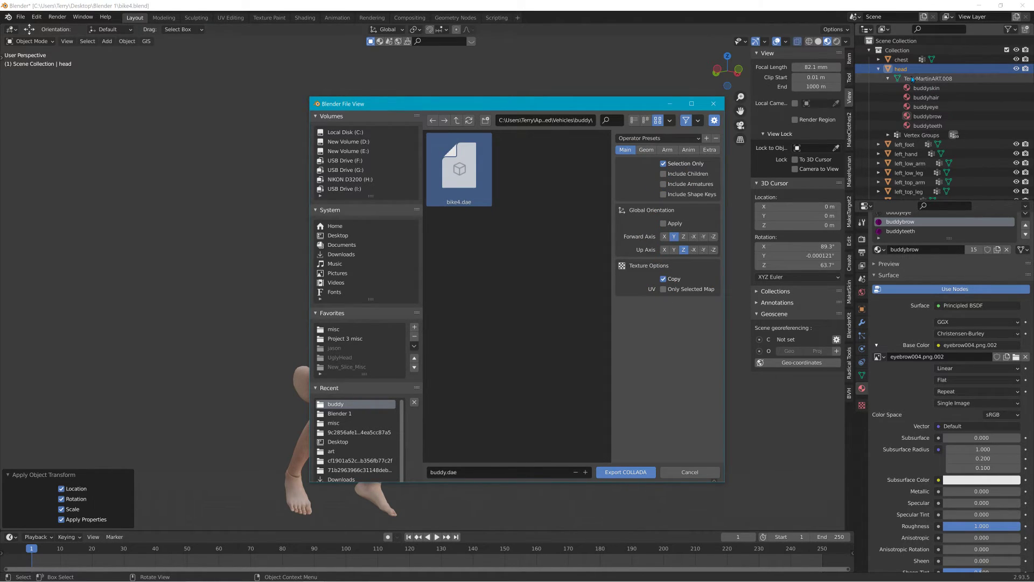
click(625, 472)
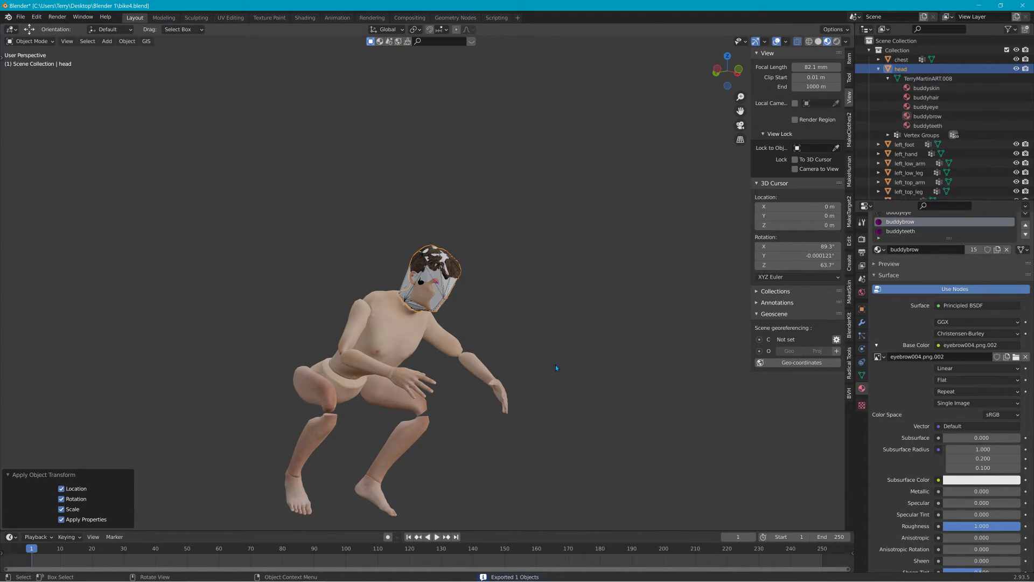
Open Materials.cs from the buddy folder in Notepad++ and rename the singleton material to buddyskin.
click(976, 5)
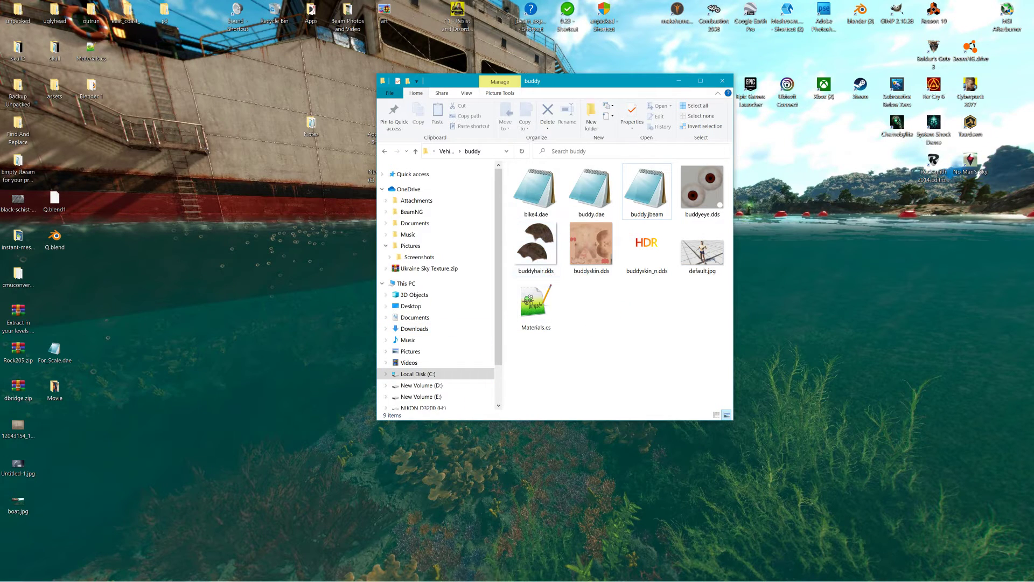
double_click(525, 325)
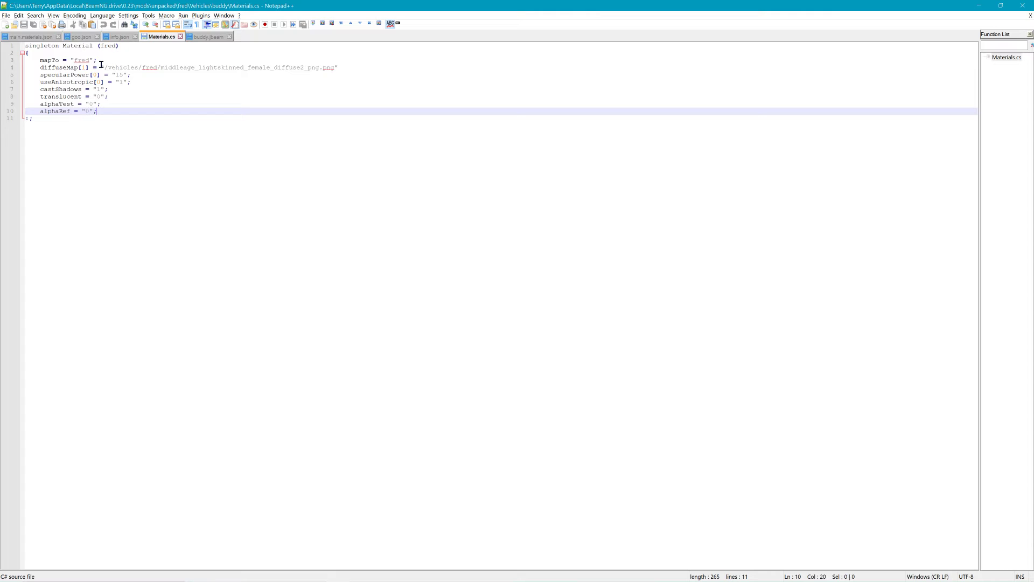
drag(74, 60, 120, 52)
text(buddy)
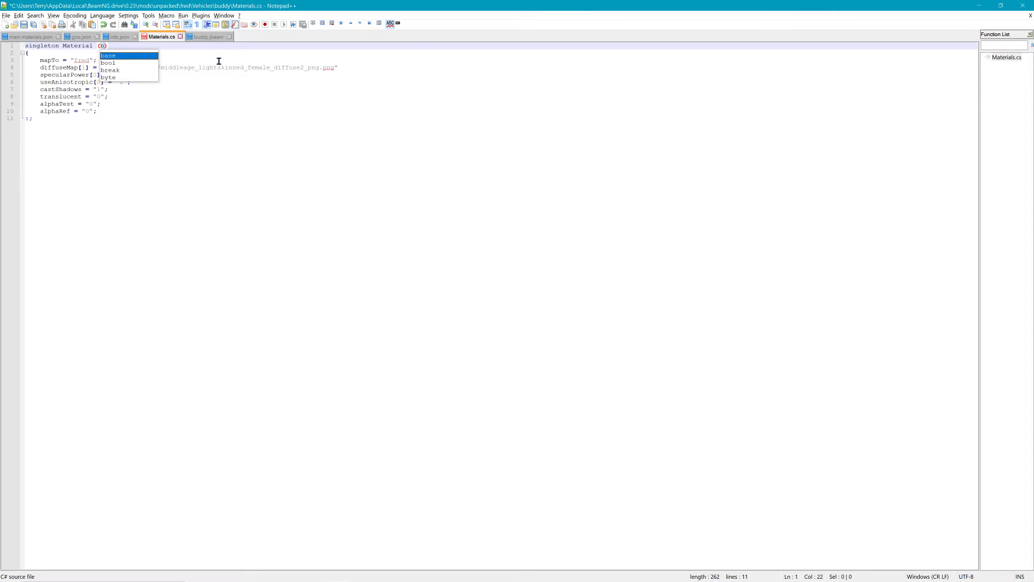
text(skin)
click(176, 86)
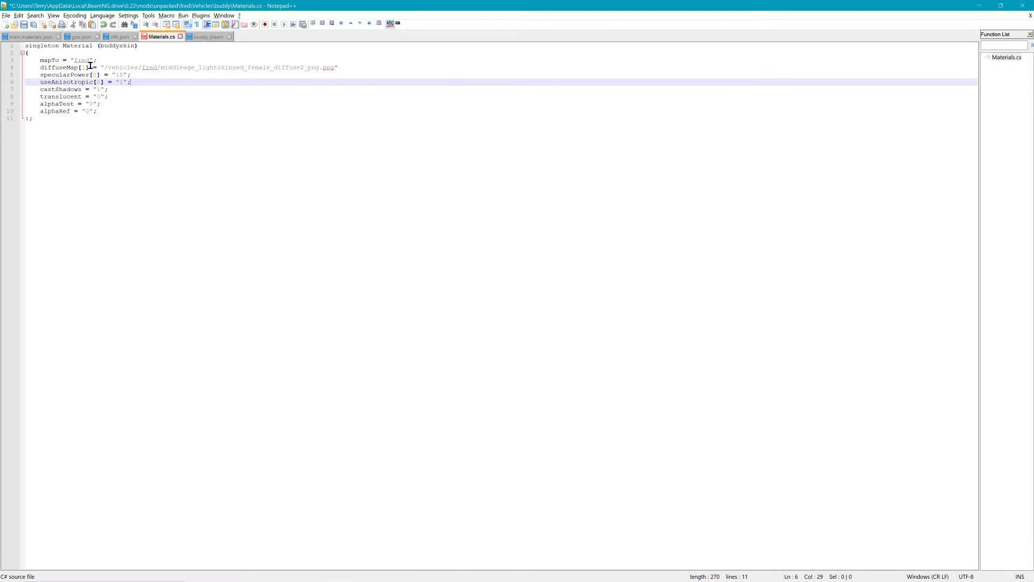
Set the material's mapTo value to buddyskin.
click(82, 63)
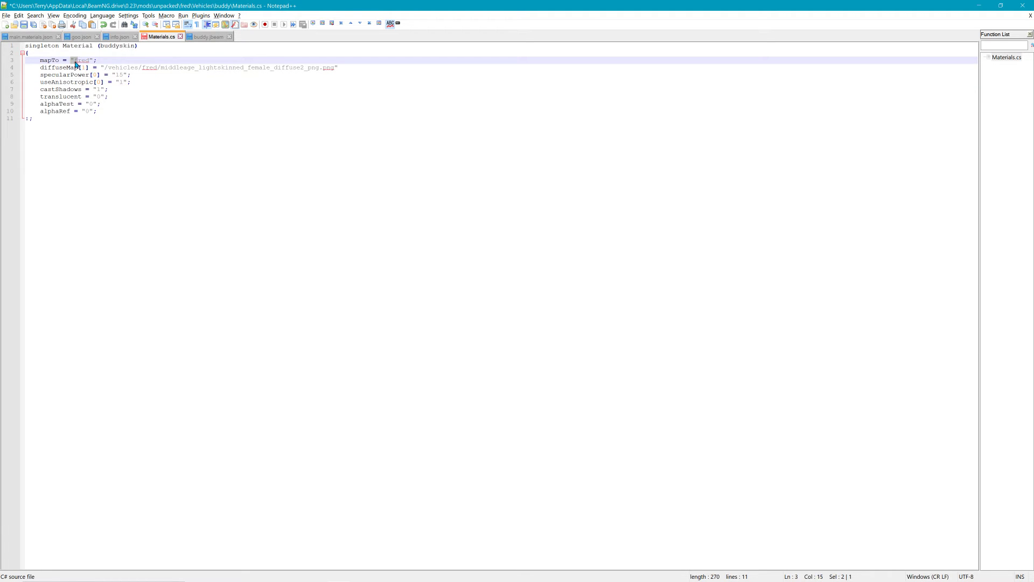
drag(75, 61, 89, 62)
text(bu)
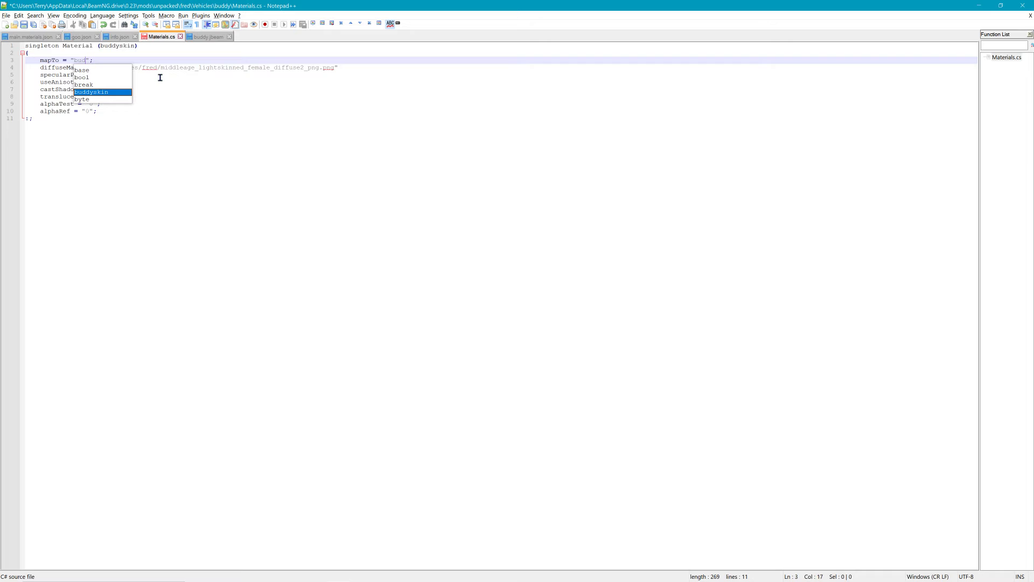
text(ddyskin)
click(159, 82)
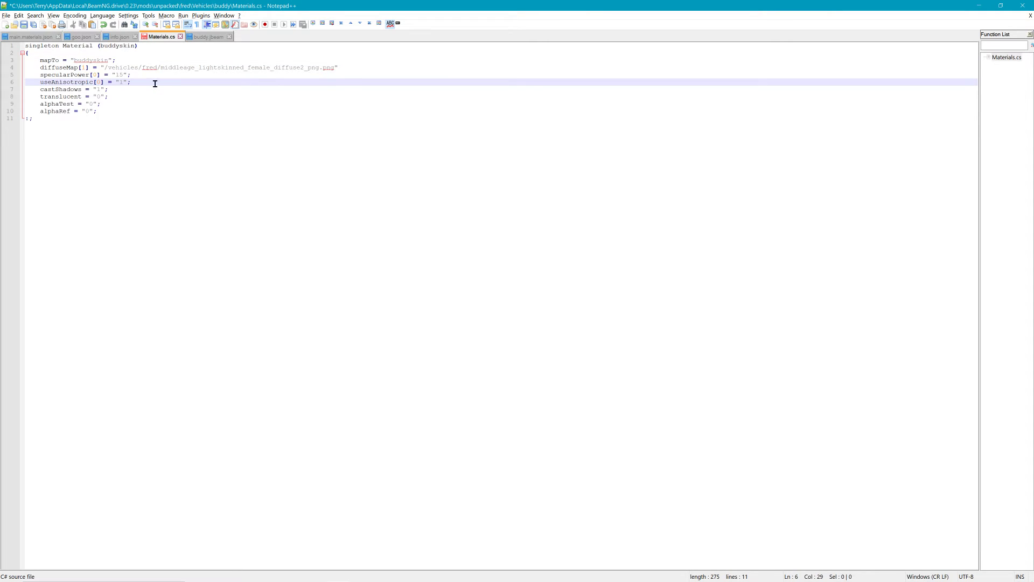
Change the vehicle folder in the diffuseMap path to buddy.
double_click(150, 68)
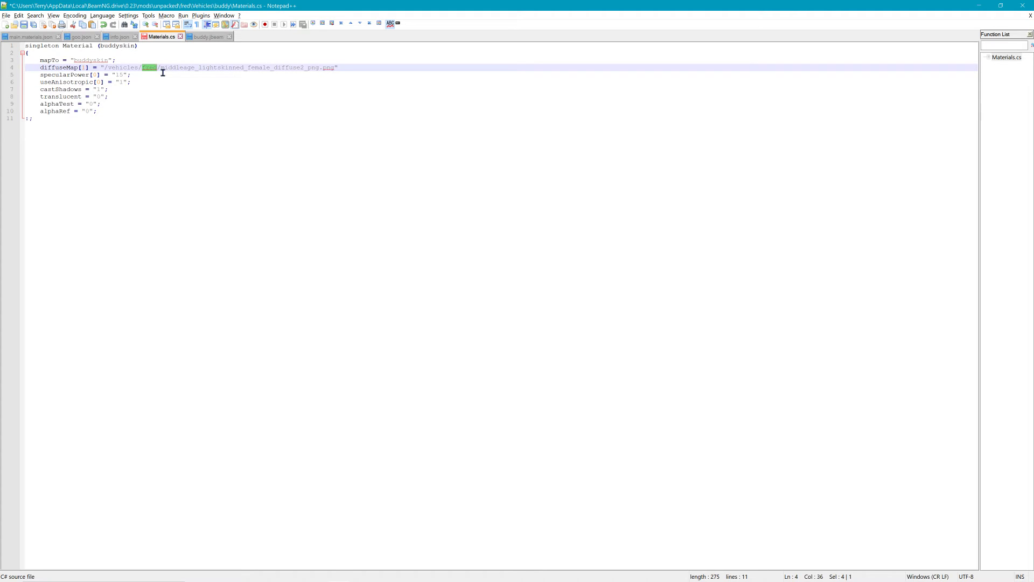
text(bu)
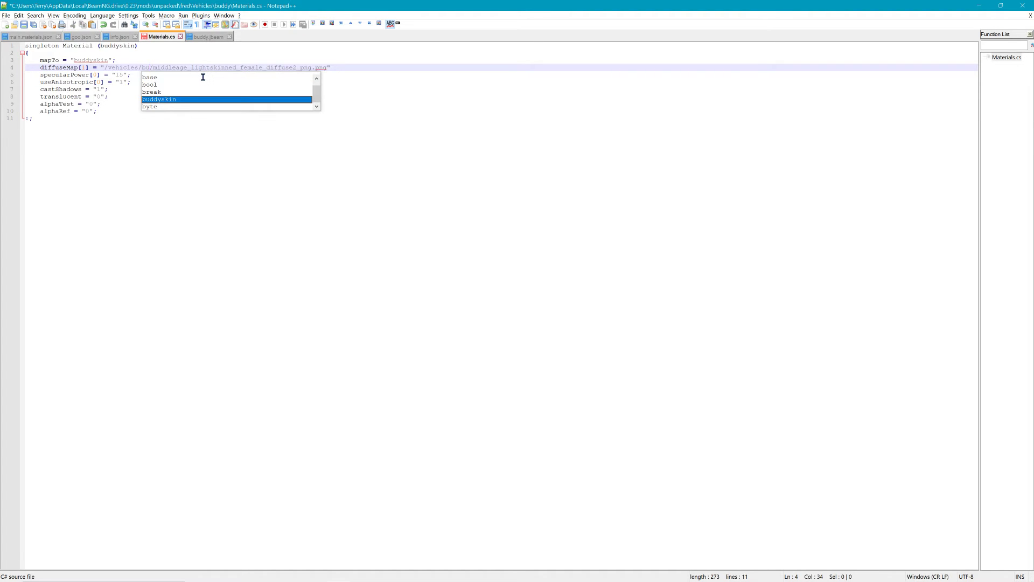
text(ddy)
click(226, 162)
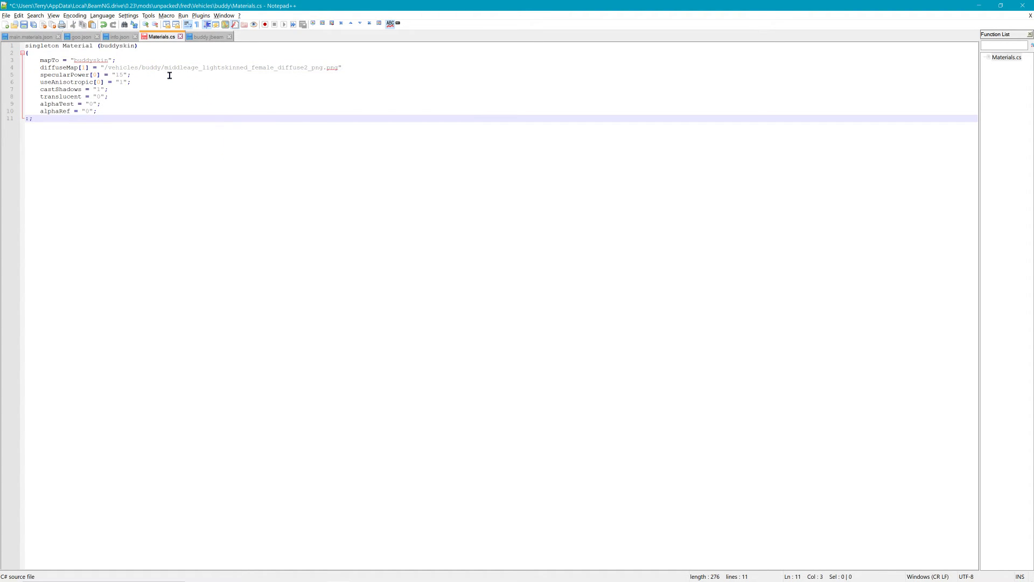
Set the texture file in the diffuseMap path to buddyskin.dds, save Materials.cs and return to the buddy folder.
drag(165, 68, 339, 69)
text(buddy/bud)
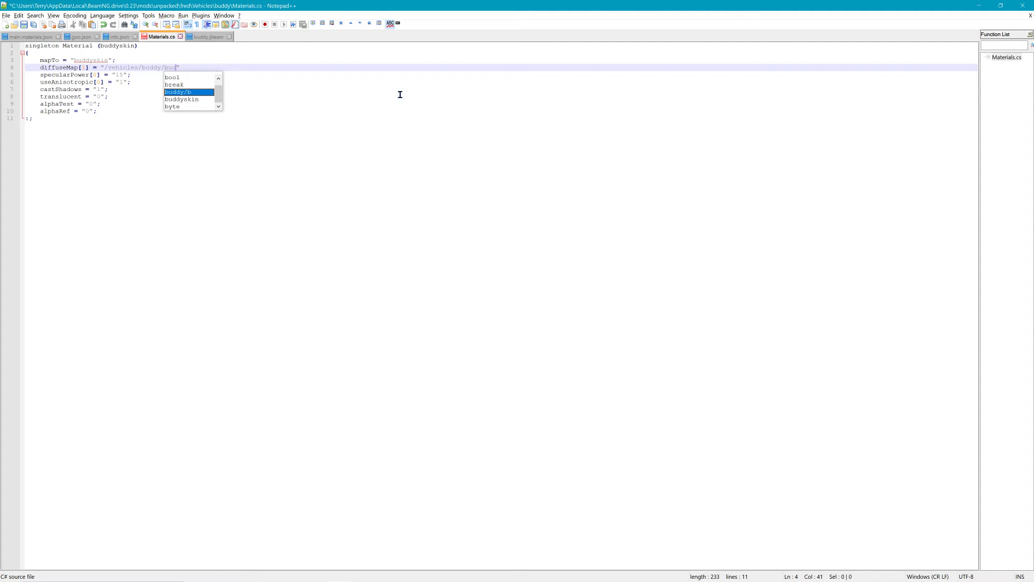
text(dyskin.)
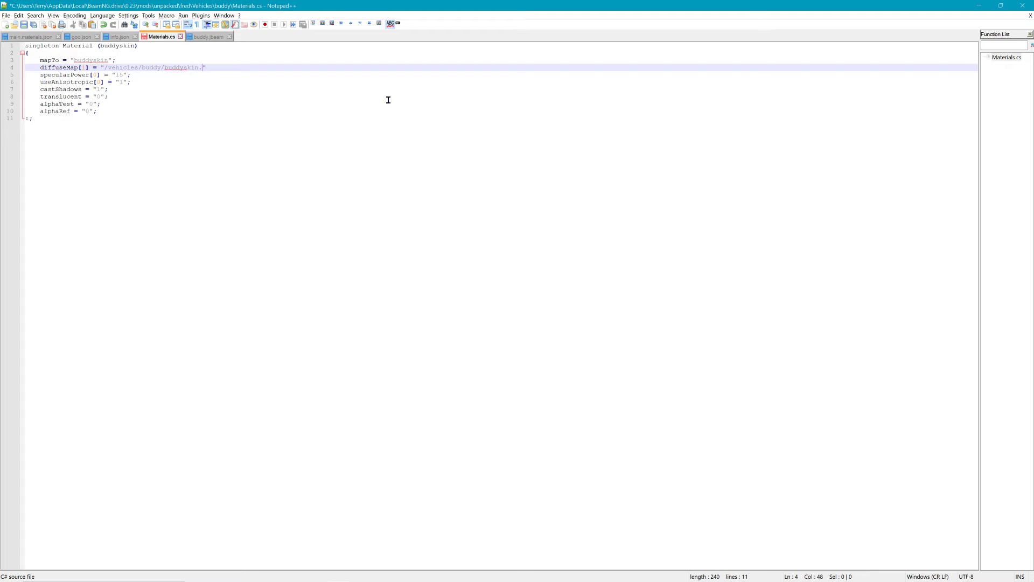
text(dds)
click(225, 98)
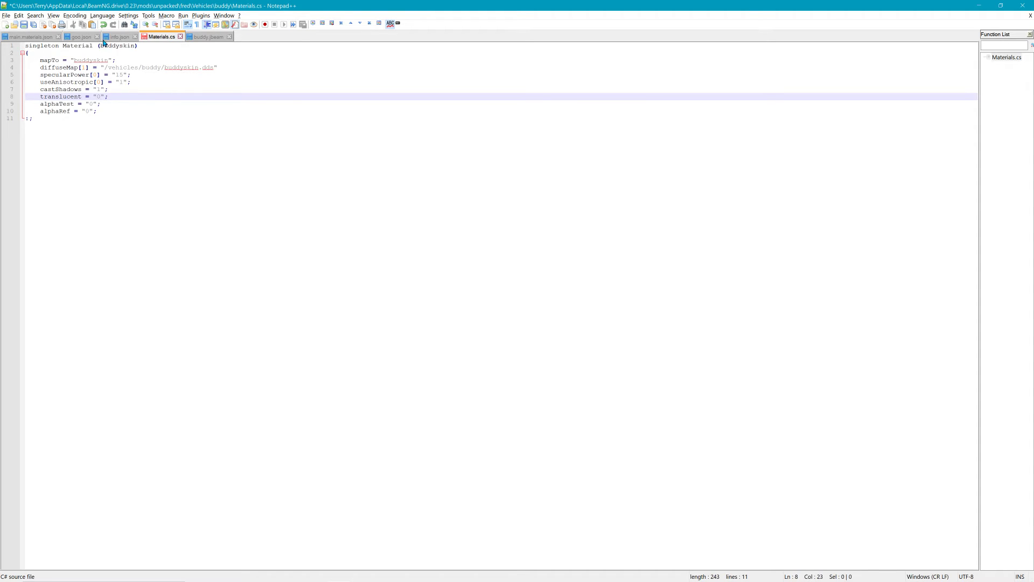
click(24, 25)
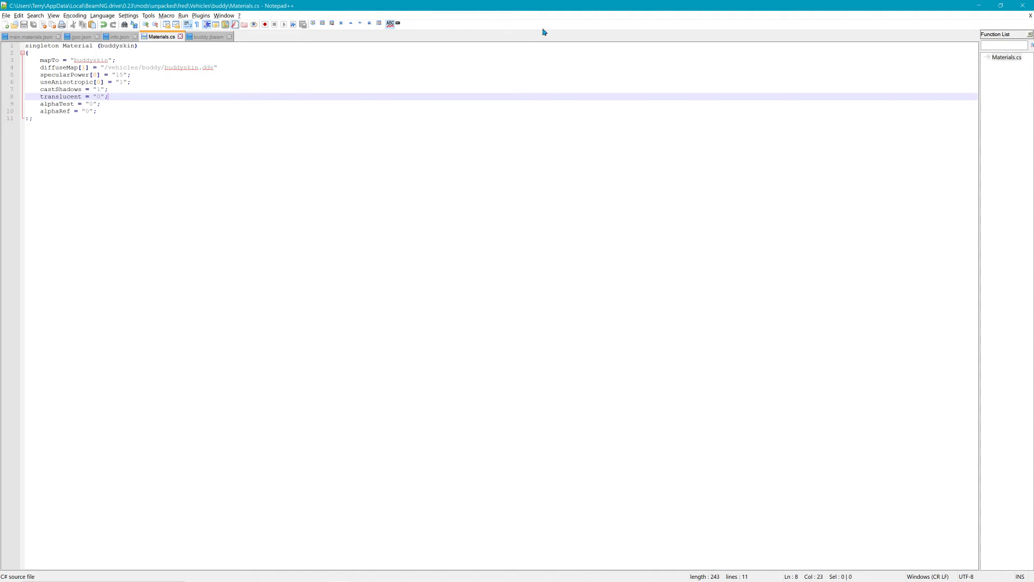
click(973, 5)
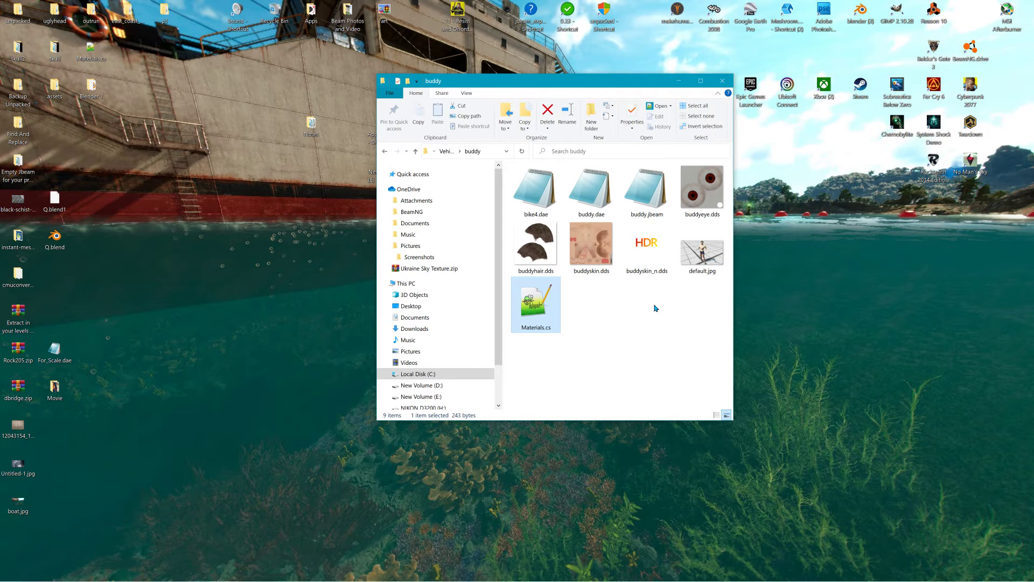
Rename the fred mod folder inside unpacked as buddy and open its Vehicles folder.
click(445, 152)
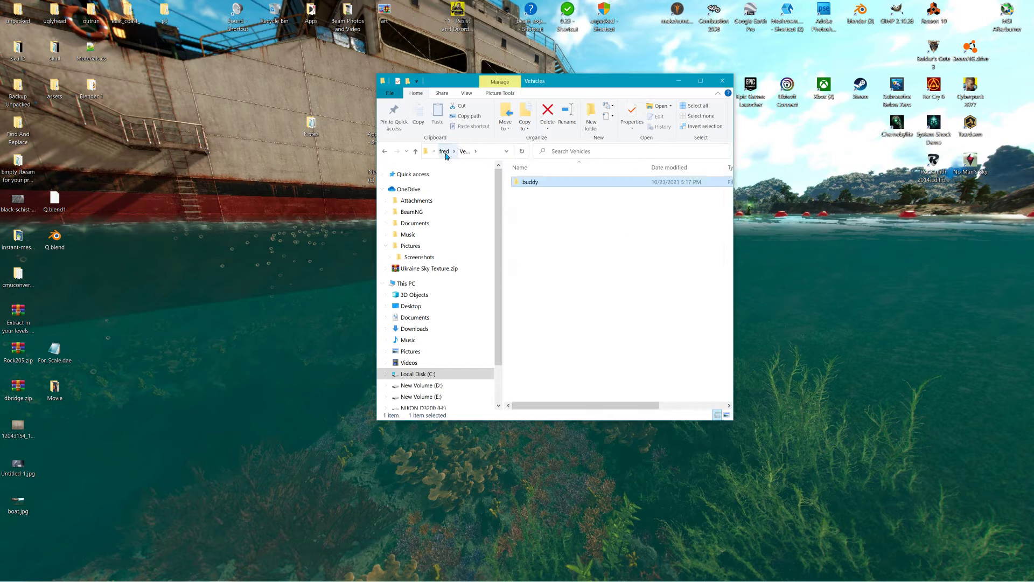
click(444, 152)
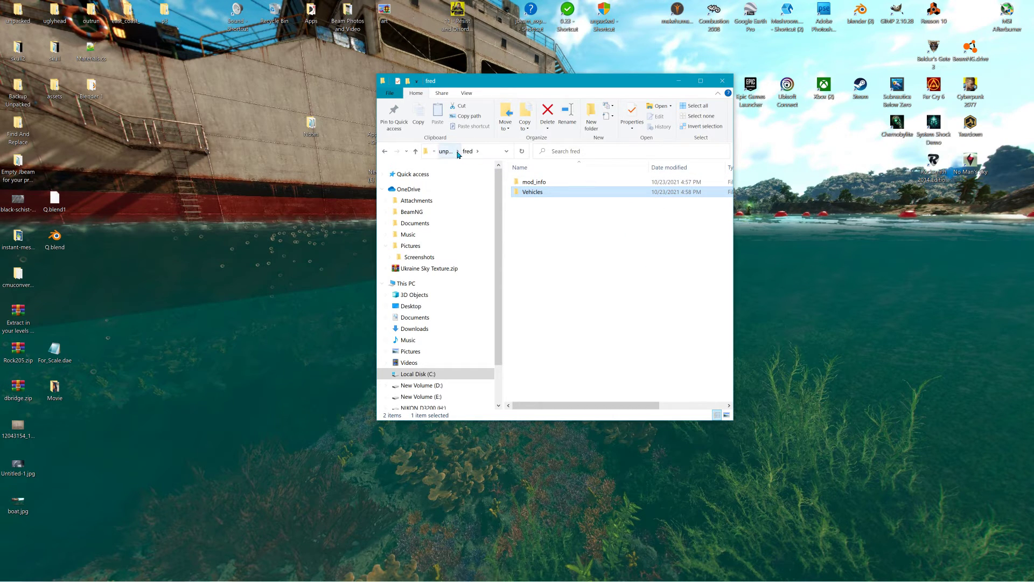
click(444, 152)
right_click(536, 183)
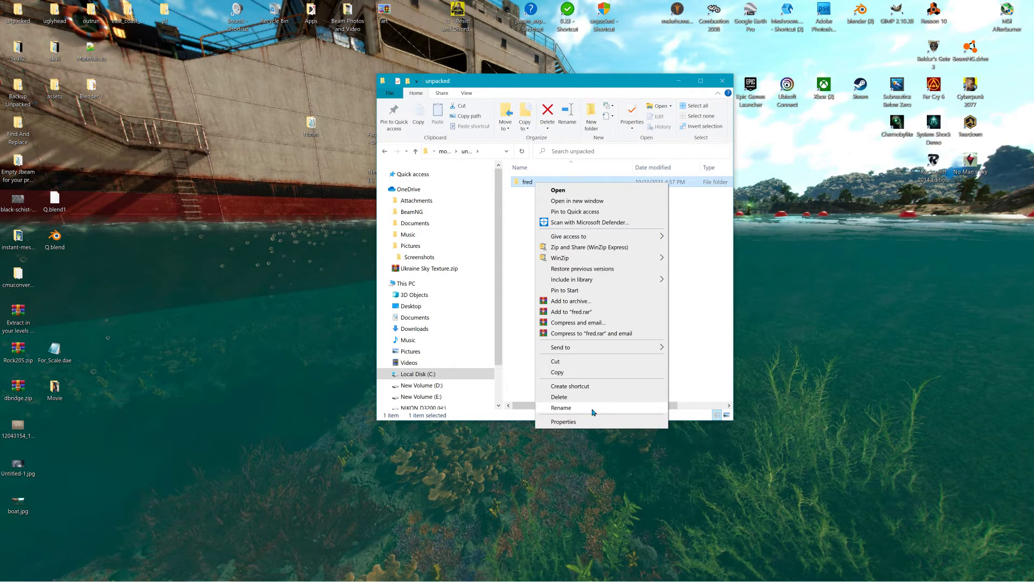
click(561, 407)
text(b)
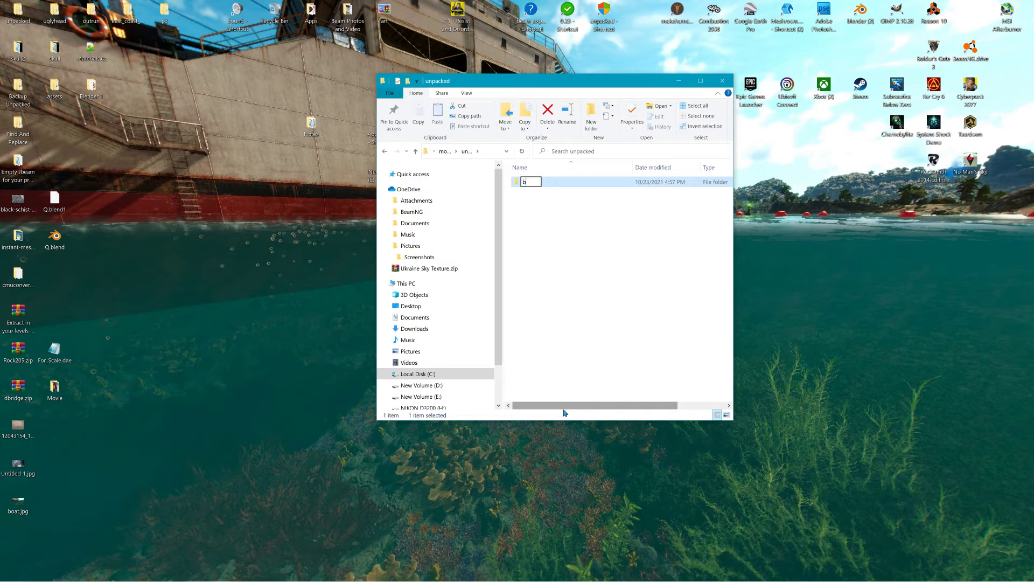
text(uddy)
click(580, 238)
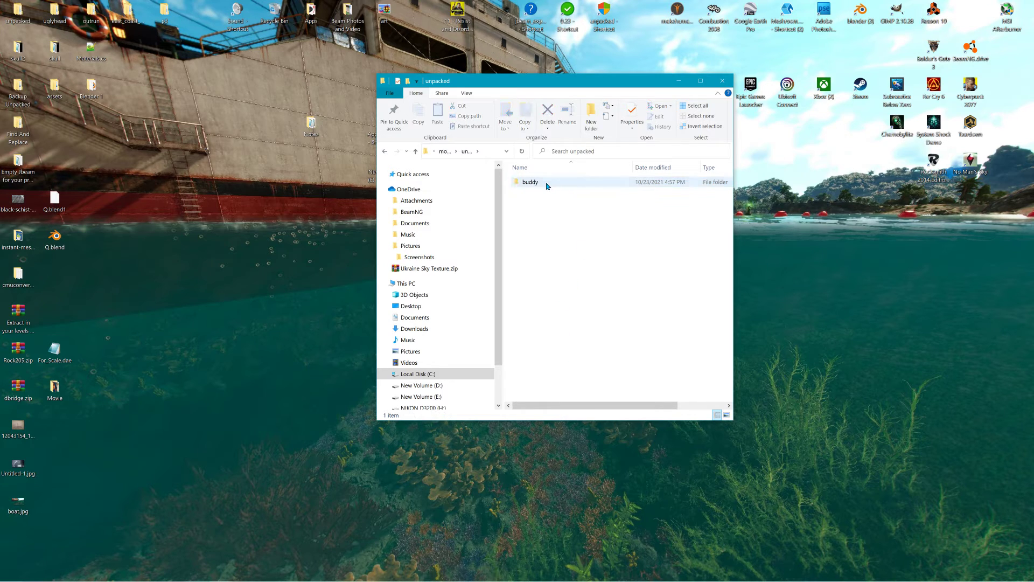
double_click(548, 184)
double_click(535, 191)
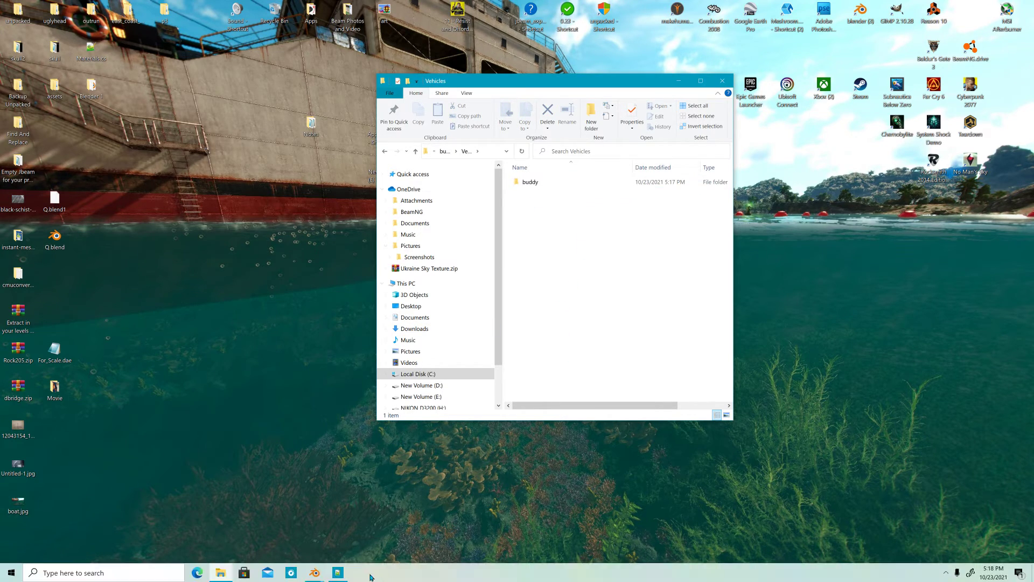
Switch to Notepad++ and keep buddy.jbeam, Materials.cs and info.json in the editor despite their missing paths.
click(337, 573)
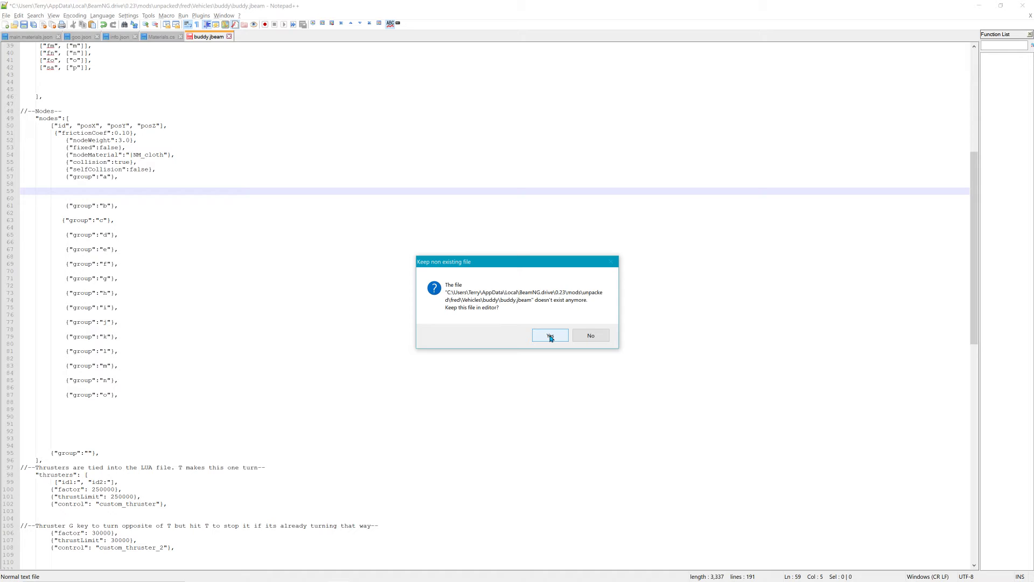
click(550, 335)
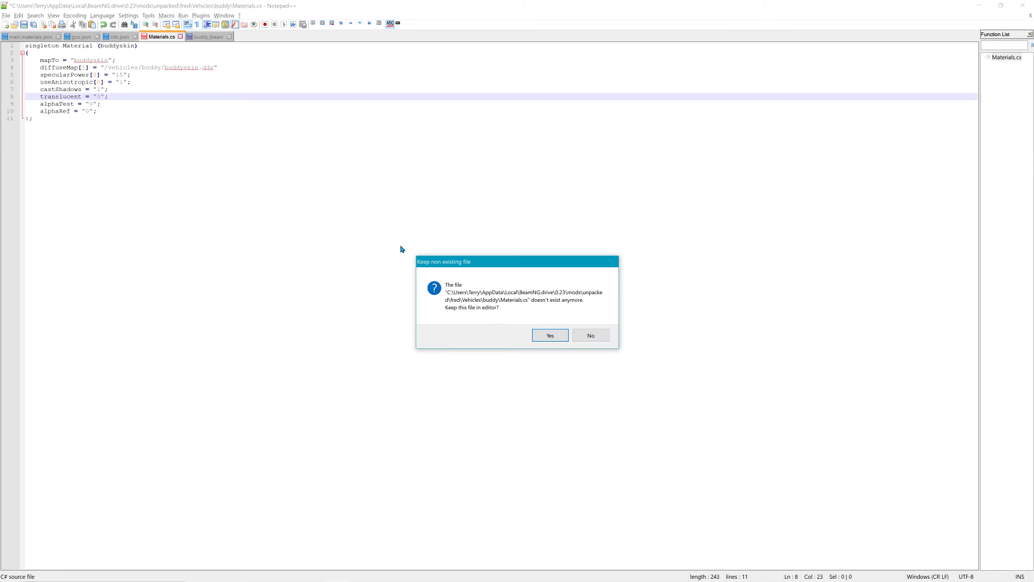
click(551, 335)
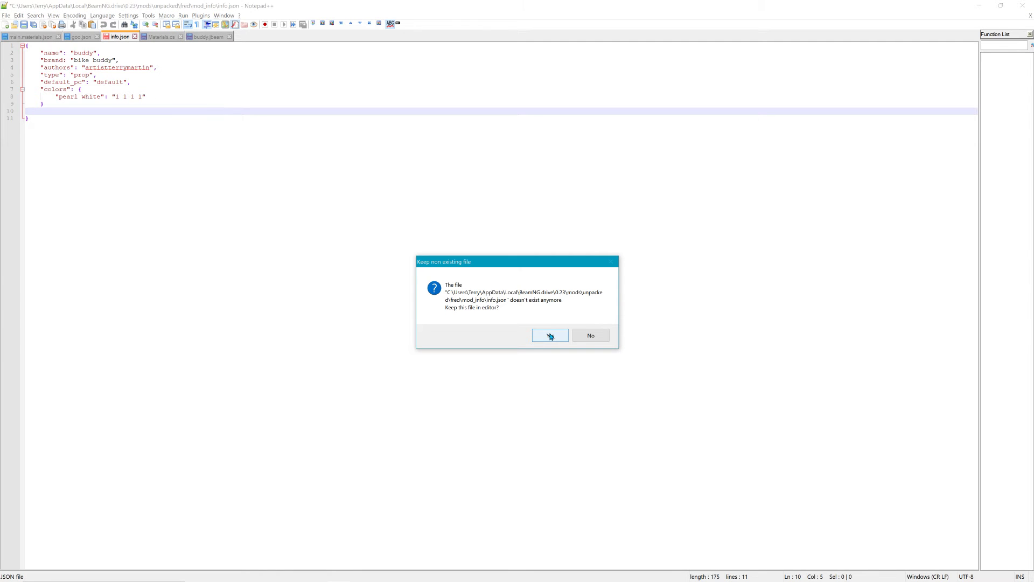
click(550, 336)
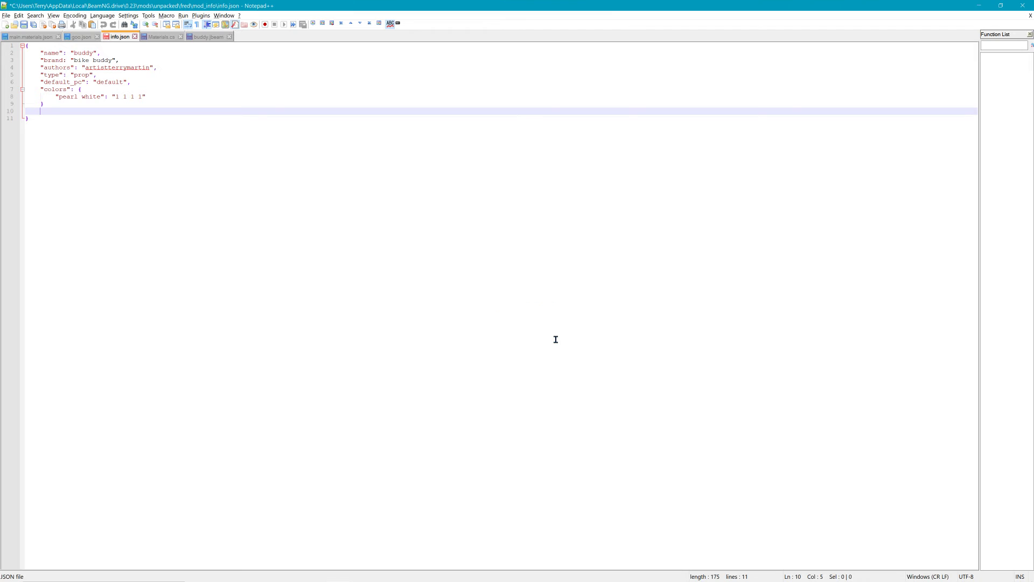
Close every open file without saving any changes and exit Notepad++.
click(135, 37)
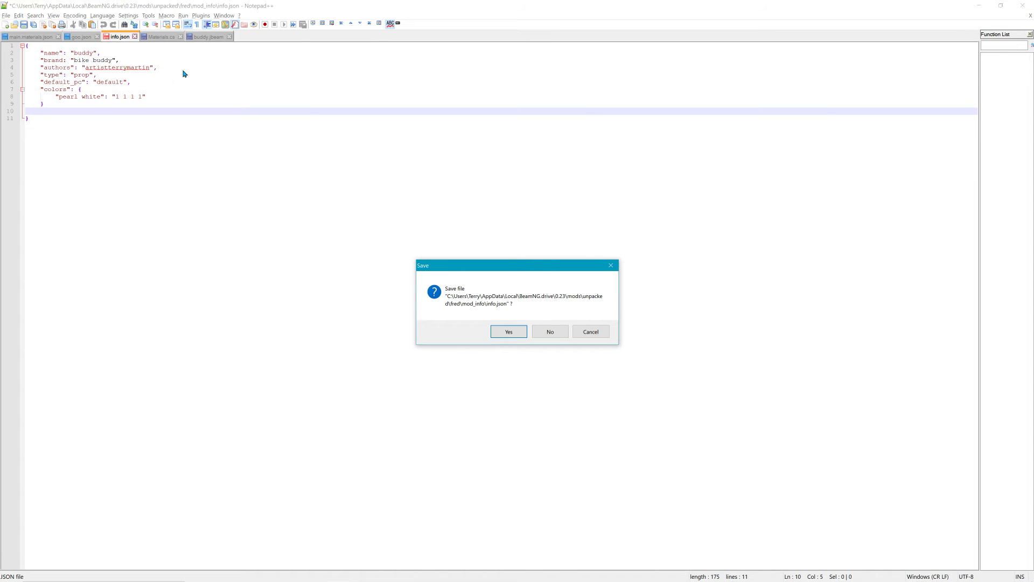
click(550, 332)
click(142, 36)
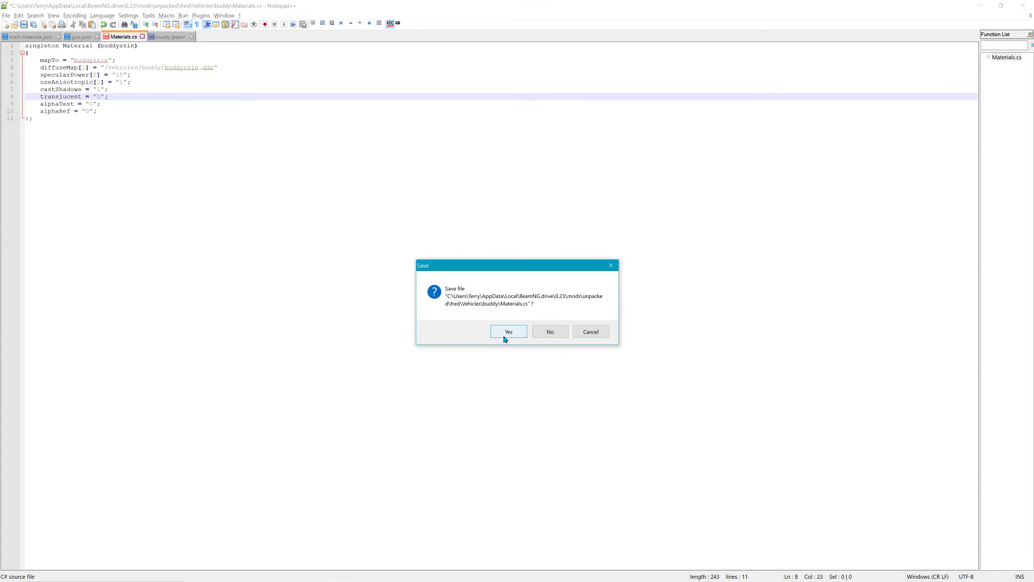
click(551, 334)
click(99, 39)
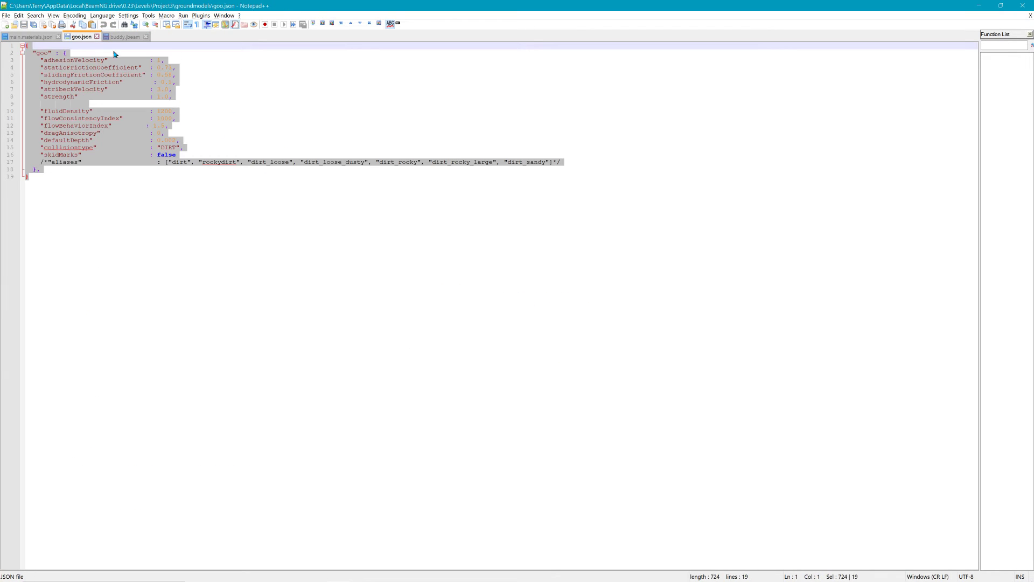
click(97, 37)
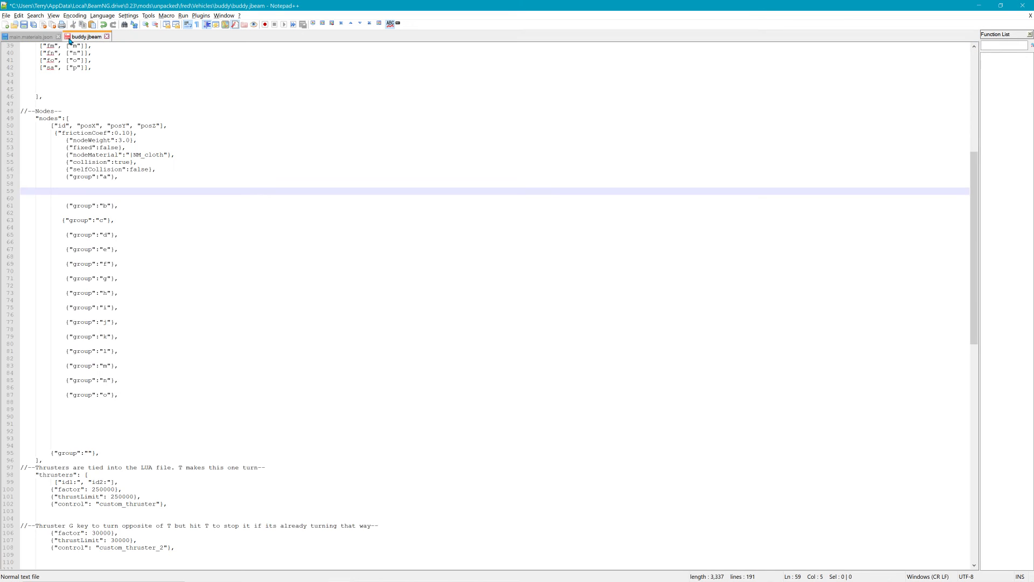
click(59, 37)
click(45, 37)
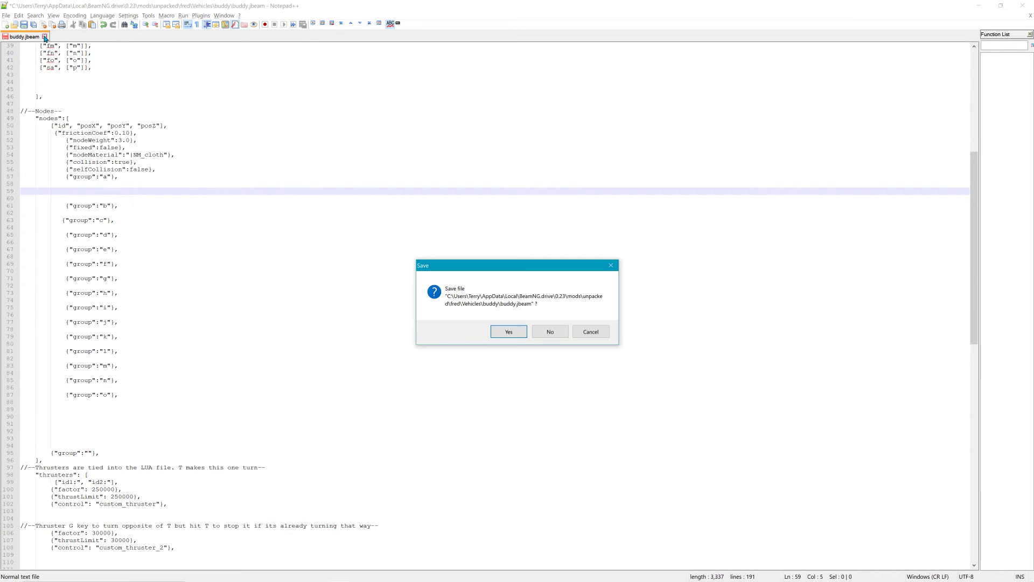
click(549, 332)
click(1022, 5)
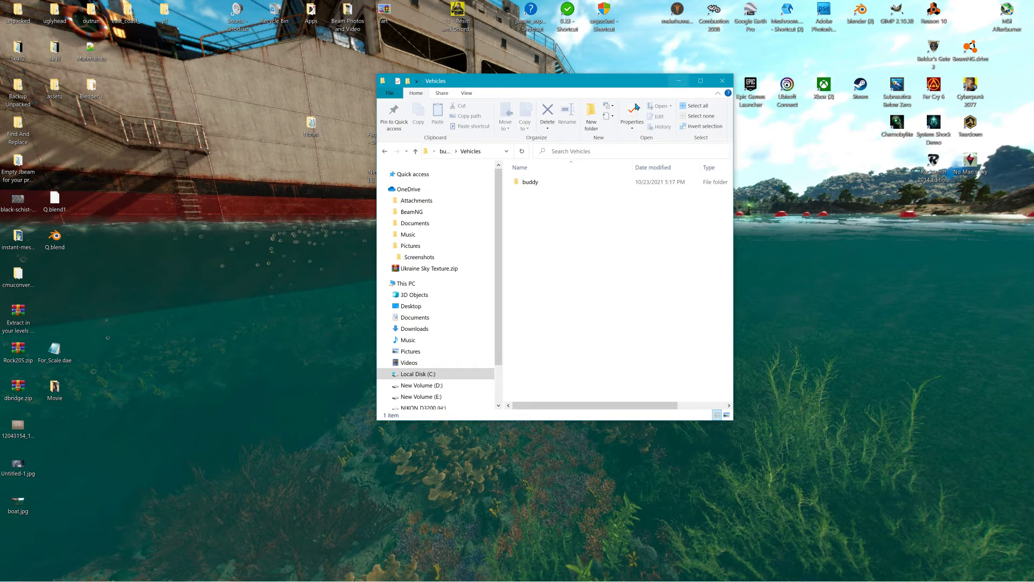
Open Materials.cs and buddy.jbeam from the renamed mod's Vehicles/buddy folder in Notepad++.
double_click(533, 183)
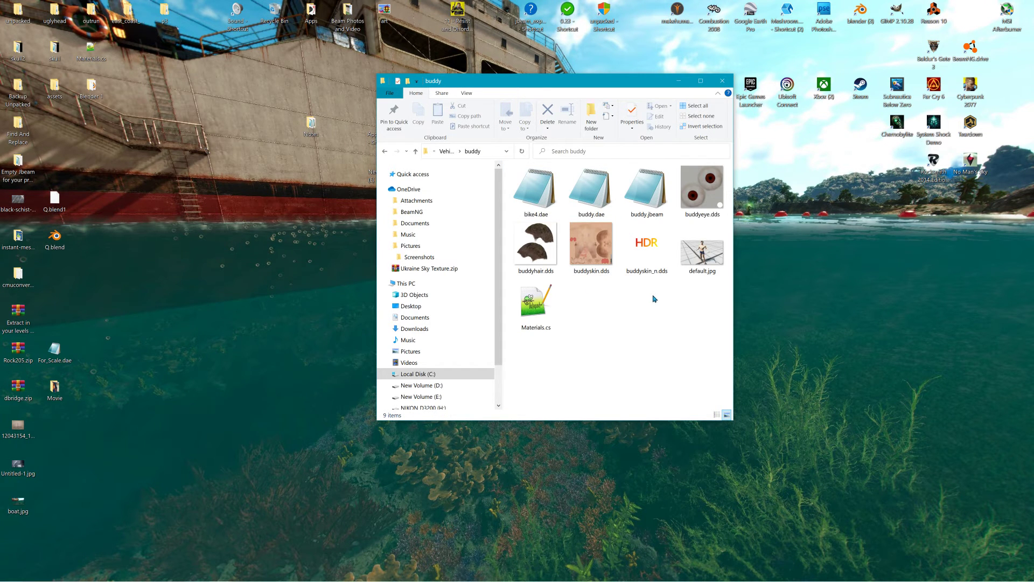
double_click(536, 306)
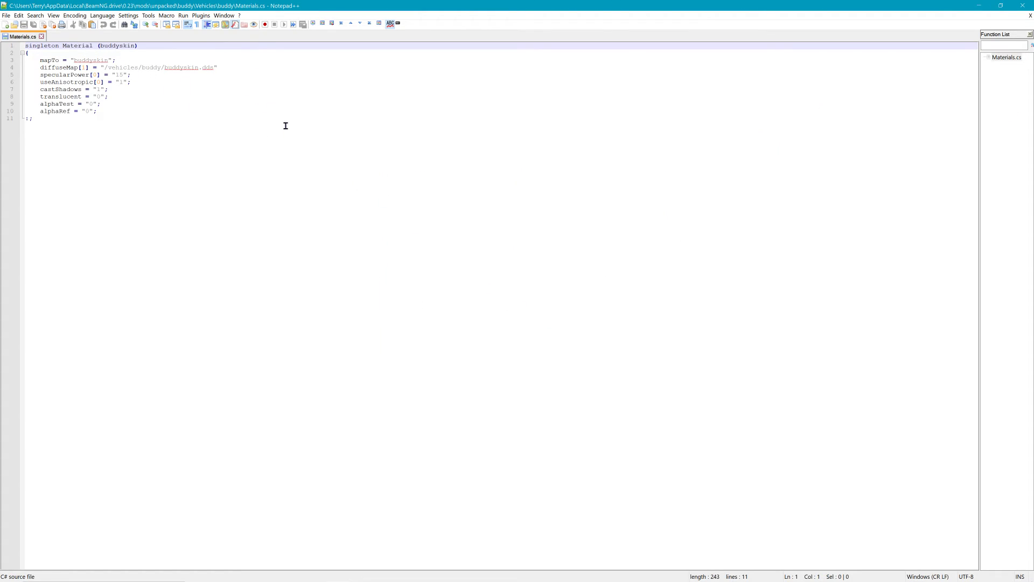
key(alt+Tab)
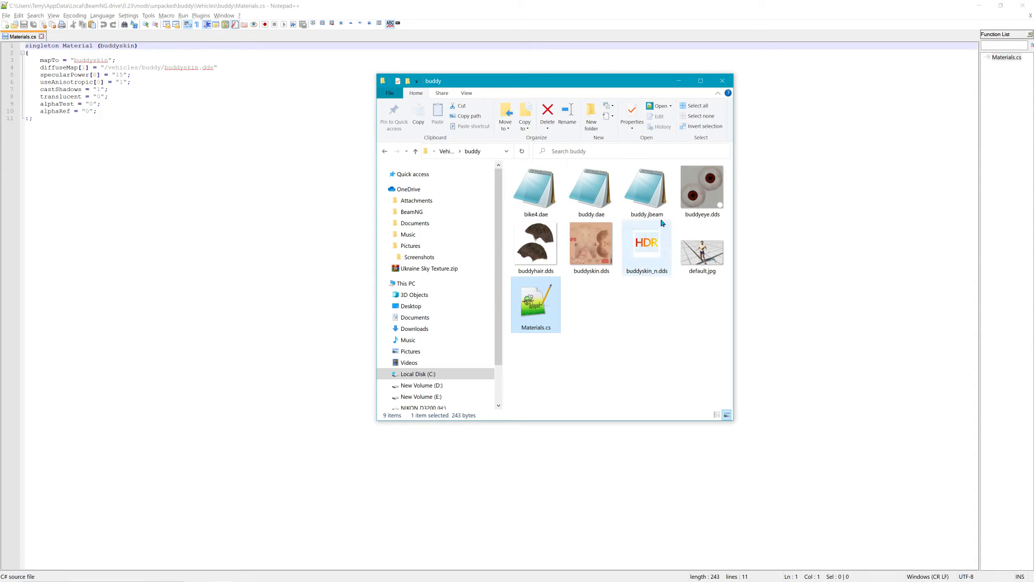
drag(644, 194, 223, 166)
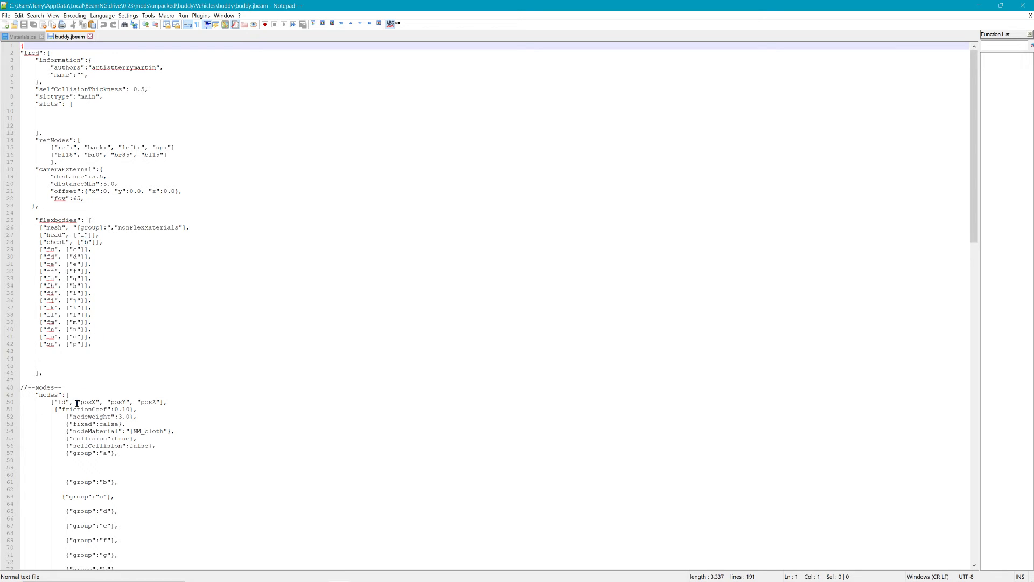
Open the exported a.jbeam from the jbeam_exported folder in Notepad++ alongside buddy.jbeam.
key(alt+Tab)
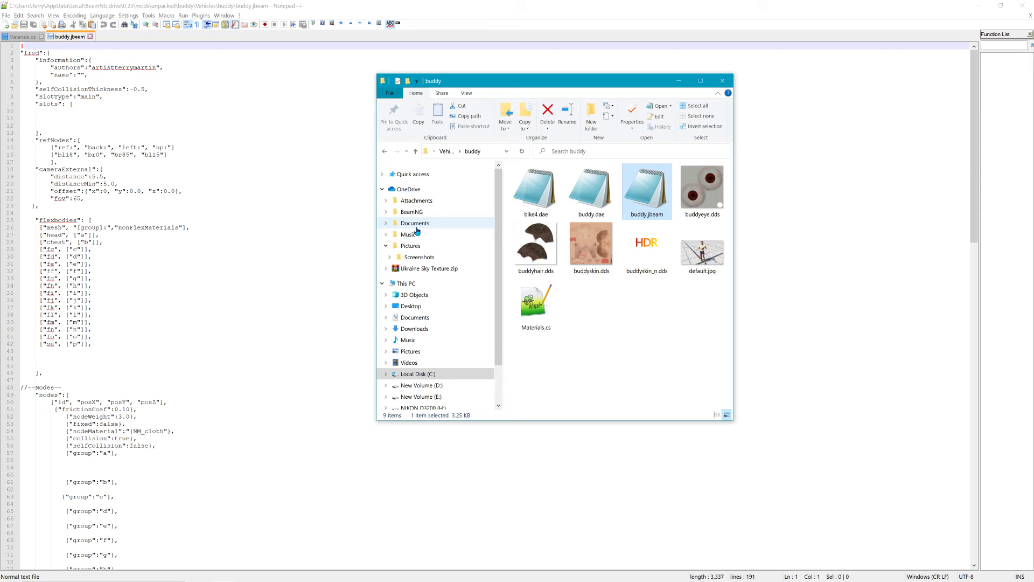
key(alt+Tab)
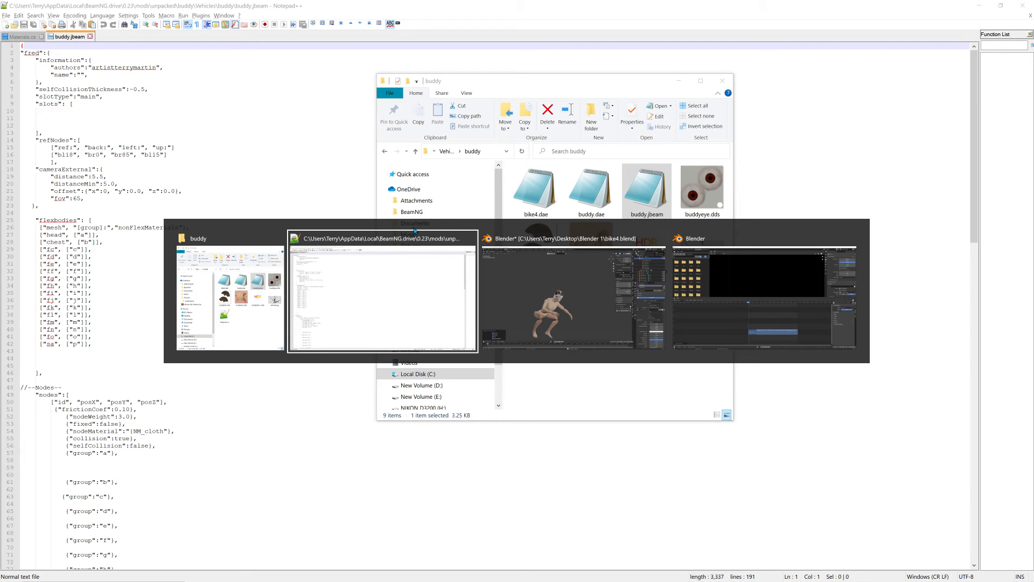
click(978, 5)
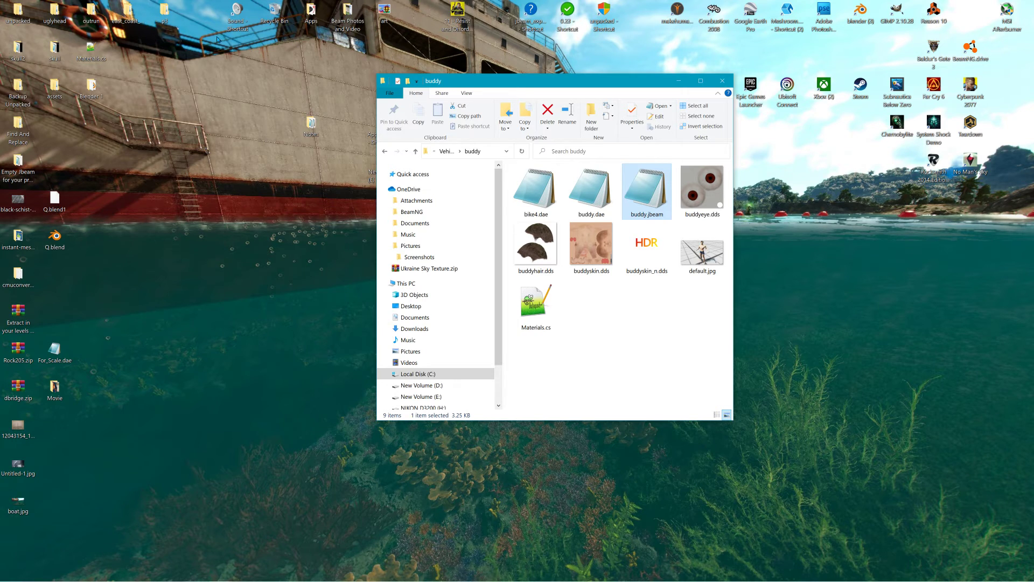
double_click(531, 11)
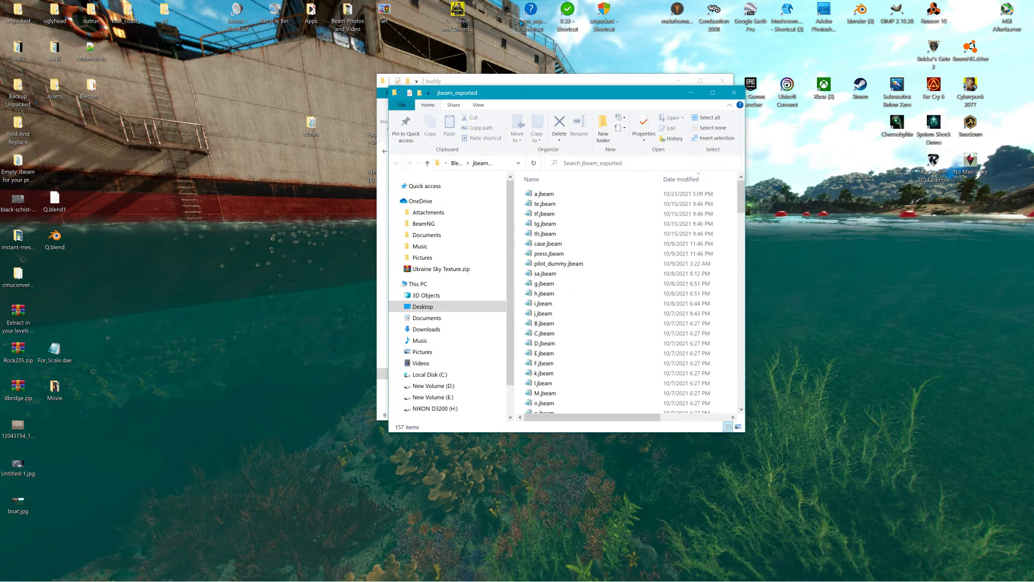
click(537, 195)
drag(594, 100, 246, 105)
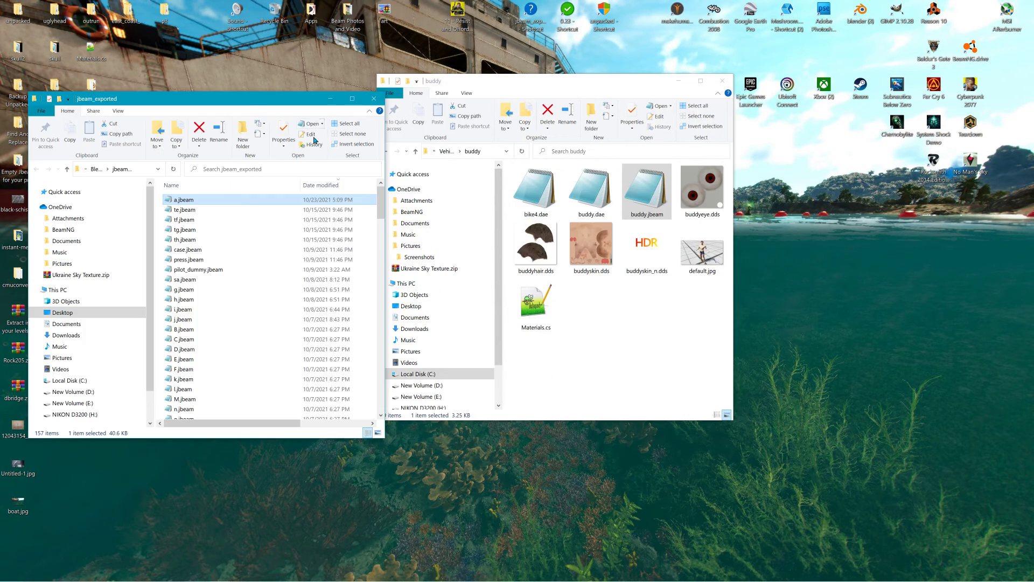
click(338, 572)
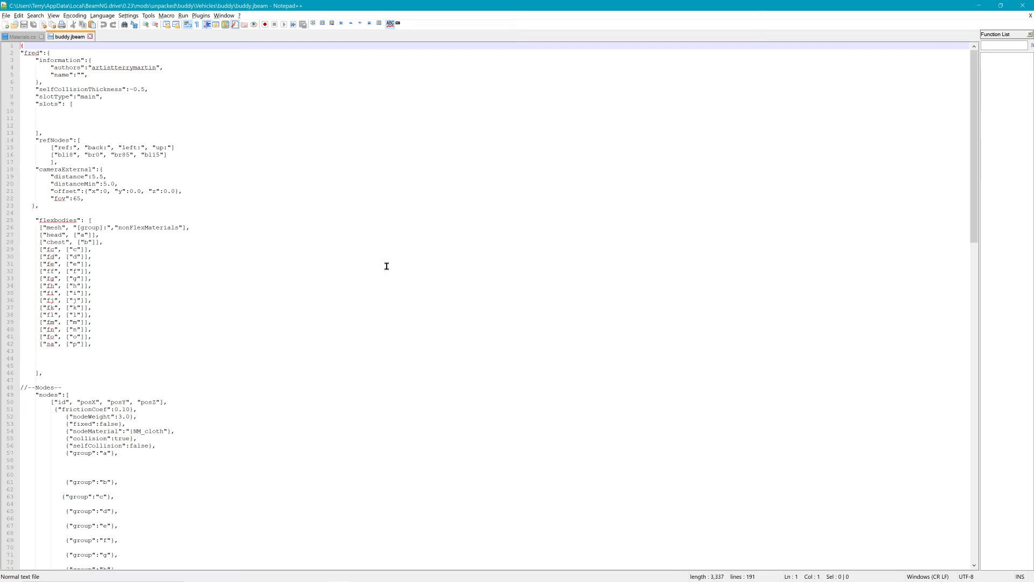
click(1000, 6)
drag(361, 13, 436, 27)
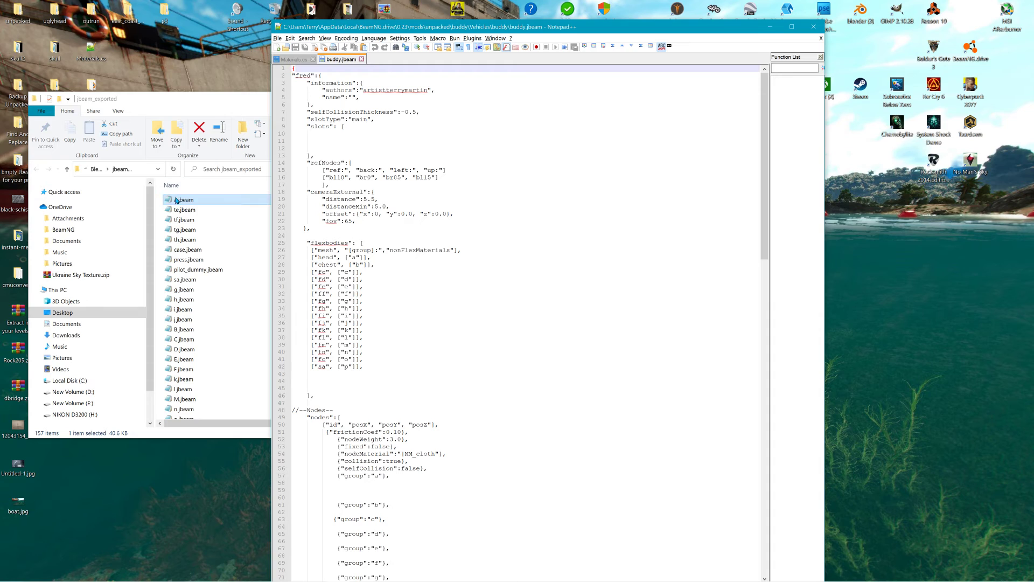
drag(183, 199, 485, 161)
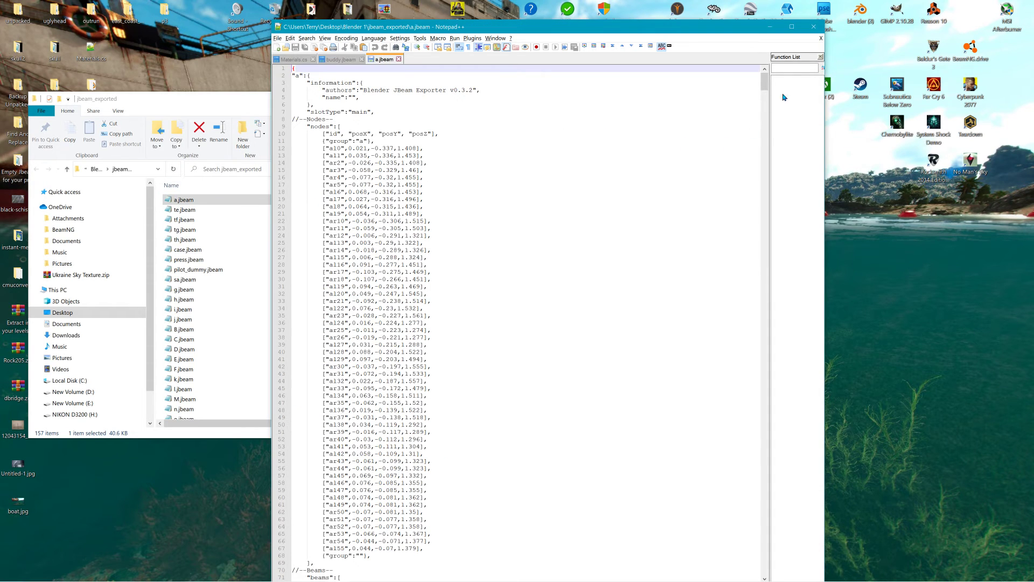
Maximize Notepad++ and move a.jbeam to the other view for side-by-side editing with buddy.jbeam.
click(792, 26)
mouse_move(112, 37)
mouse_down()
mouse_move(512, 130)
mouse_move(647, 91)
mouse_up()
click(661, 95)
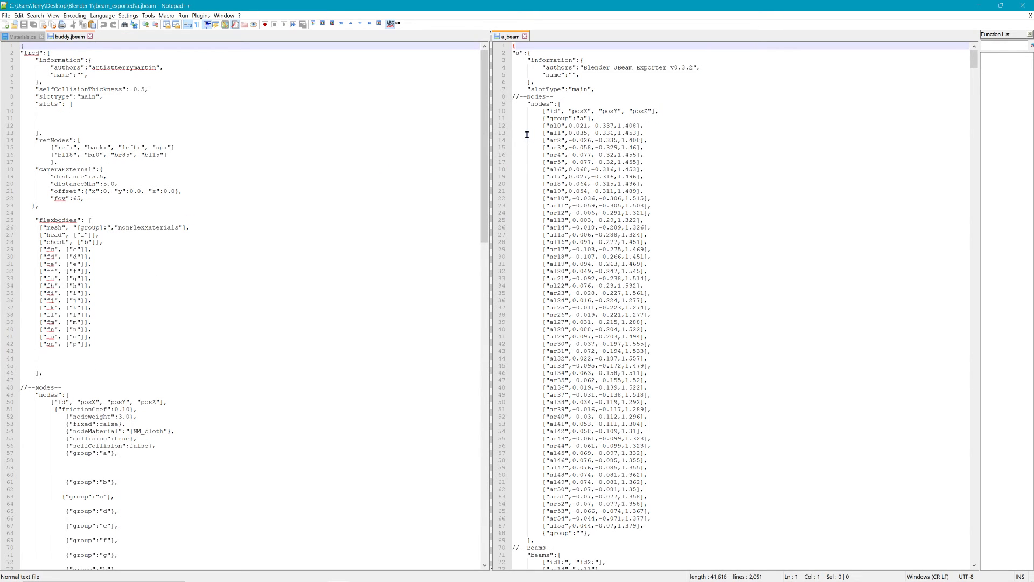
Copy all node lines of group a, al0 through al55, from a.jbeam into buddy.jbeam below its group a line.
drag(527, 128, 739, 531)
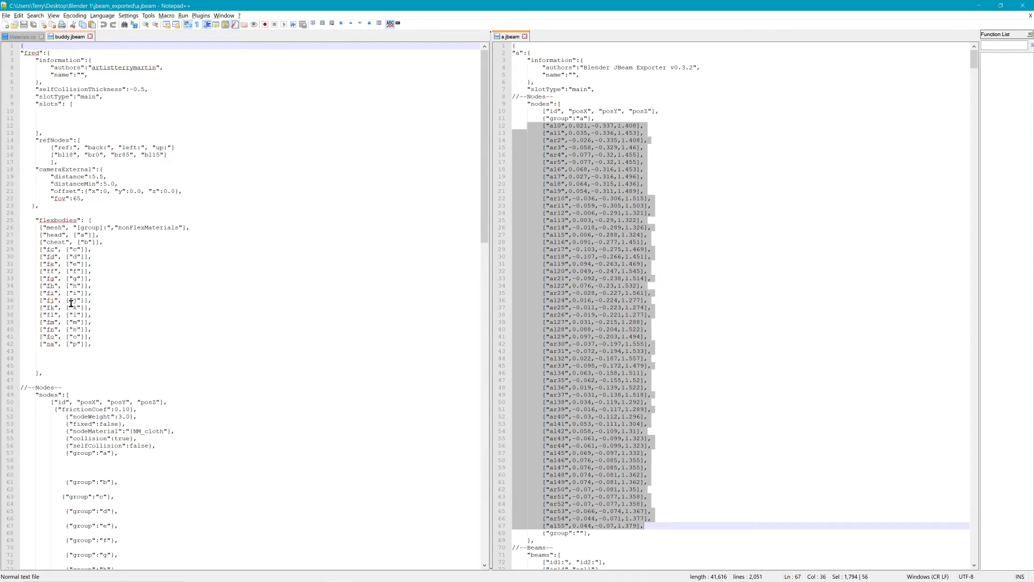
click(34, 470)
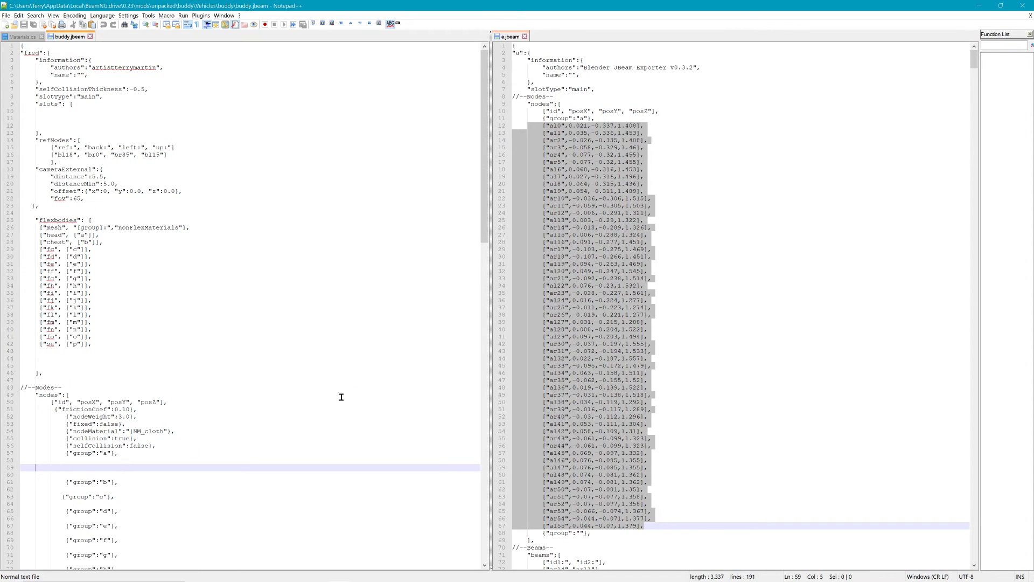
drag(524, 129, 707, 528)
drag(519, 129, 26, 470)
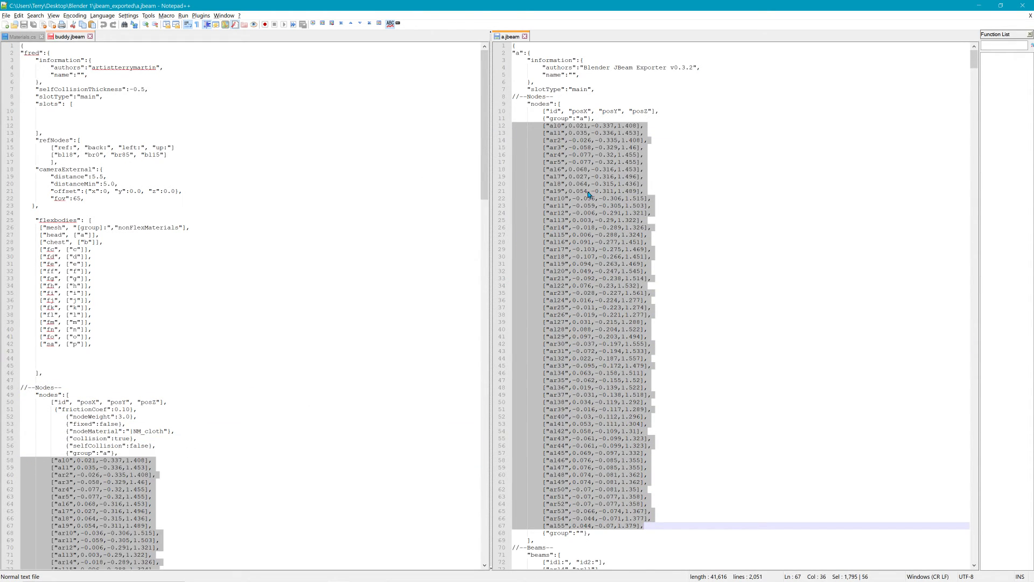
Copy all beam lines, ["ar14","ar11"] through ["ar21","ar33"], from a.jbeam into buddy.jbeam below the FLT_MAX beamDeform line.
mouse_move(976, 59)
mouse_down()
mouse_move(978, 92)
mouse_move(979, 75)
mouse_up()
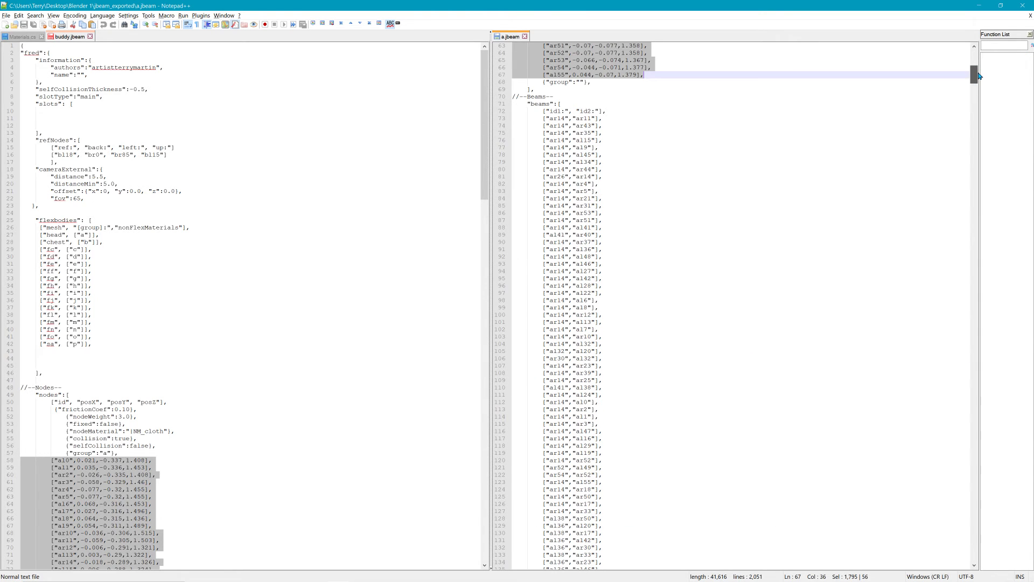
click(519, 121)
drag(975, 76, 932, 536)
shift+click(632, 376)
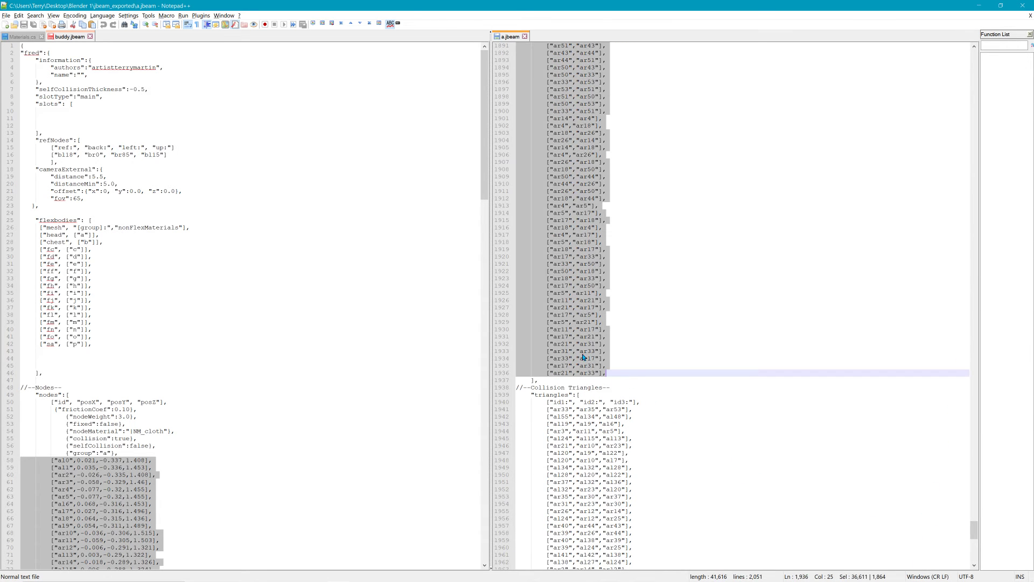
drag(488, 188, 453, 504)
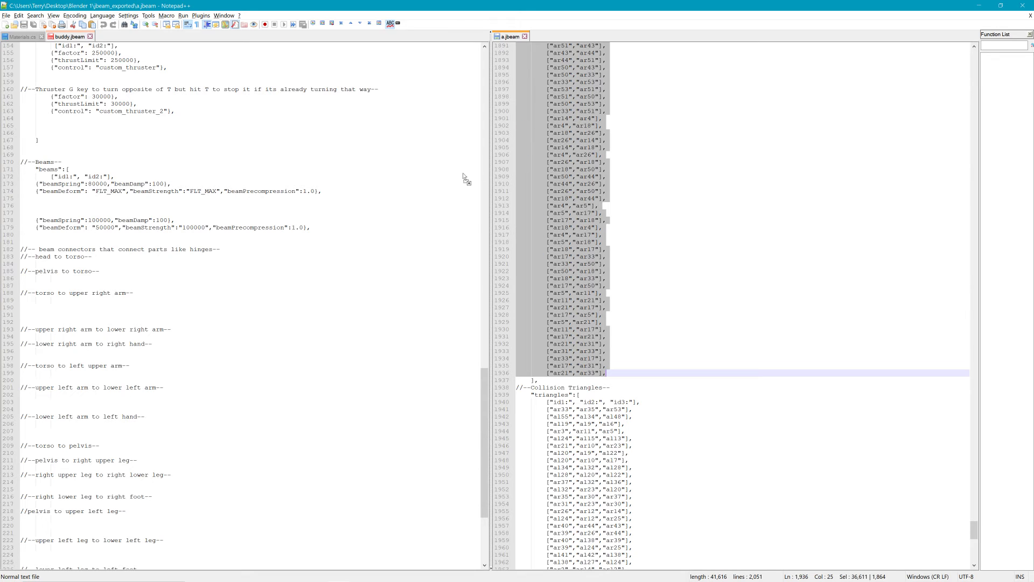
click(99, 221)
click(19, 199)
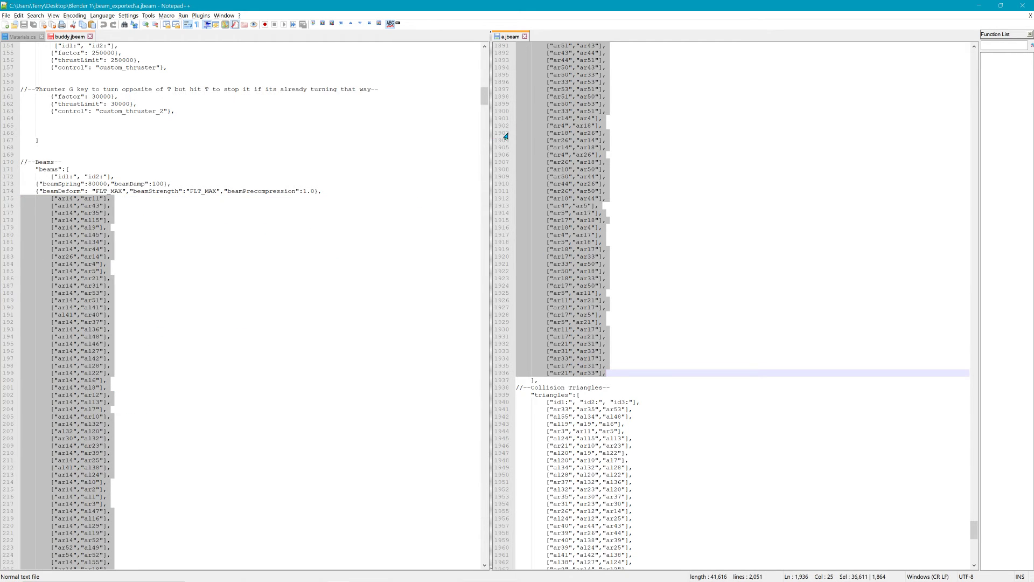
Copy all collision triangle lines, ["ar33","ar35","ar53"] through ["ar21","ar31","ar33"], from a.jbeam into the triangles section of buddy.jbeam.
drag(519, 410, 691, 545)
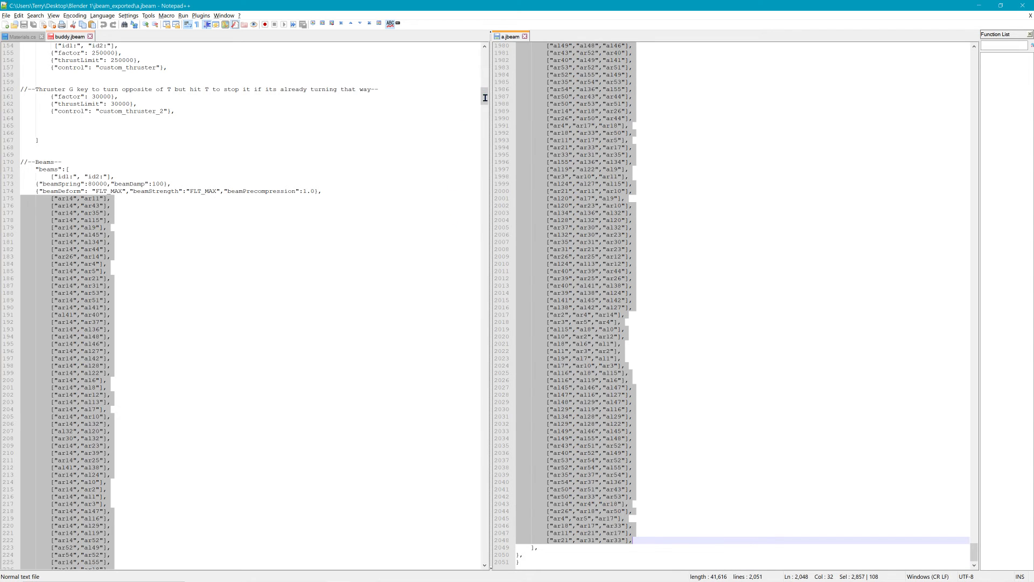
drag(485, 98, 477, 556)
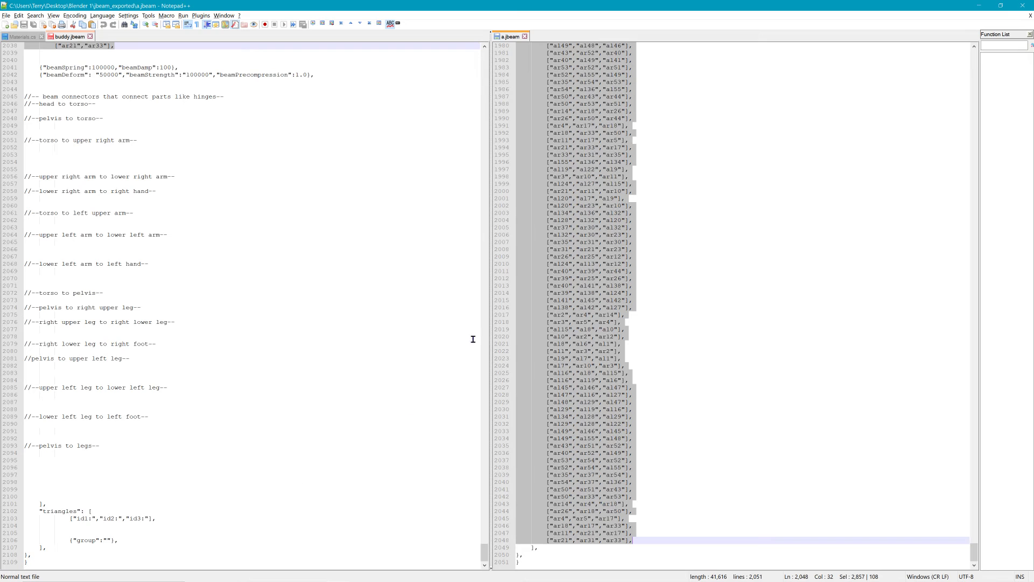
drag(519, 149, 26, 532)
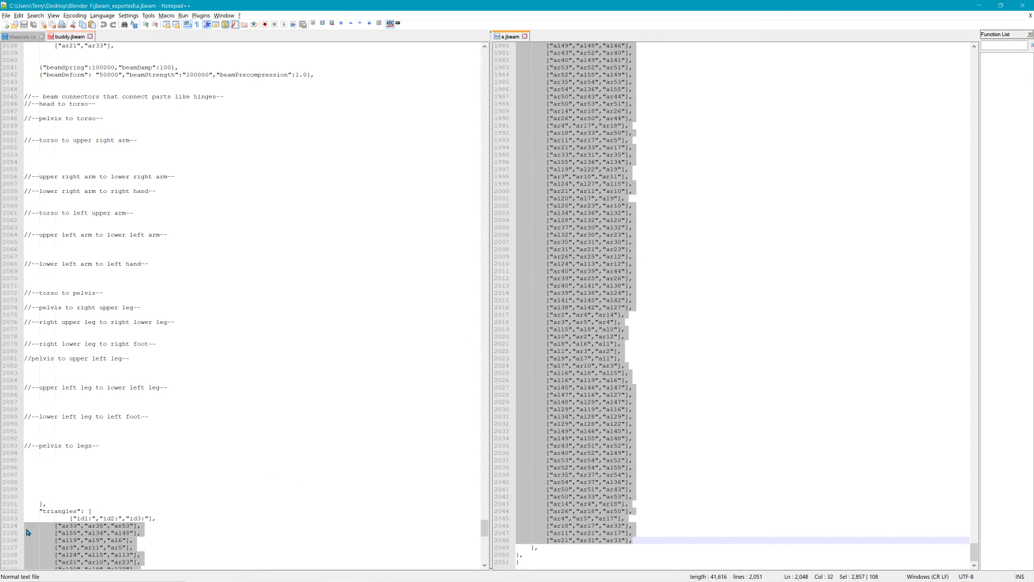
scroll(39, 519, down, 4)
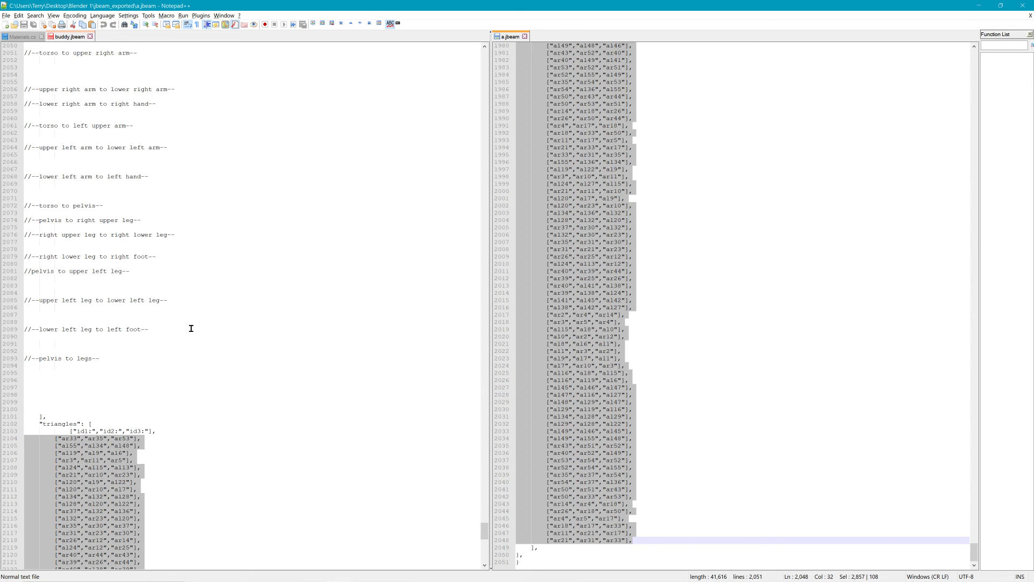
Review the first copied beam lines in buddy.jbeam and the beamSpring and beamDeform settings above them.
scroll(245, 250, up, 16)
drag(485, 520, 505, 96)
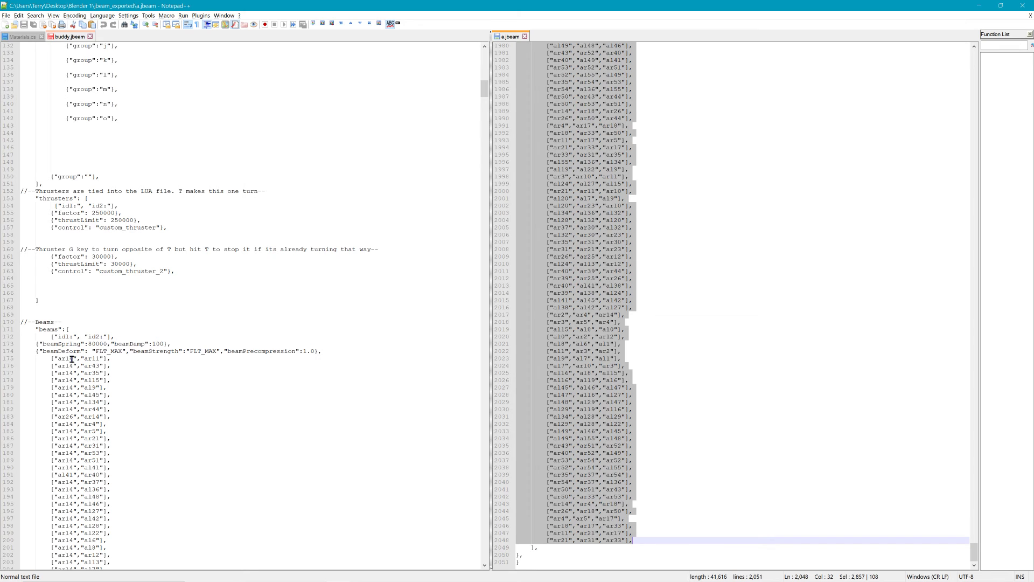
drag(36, 358, 162, 430)
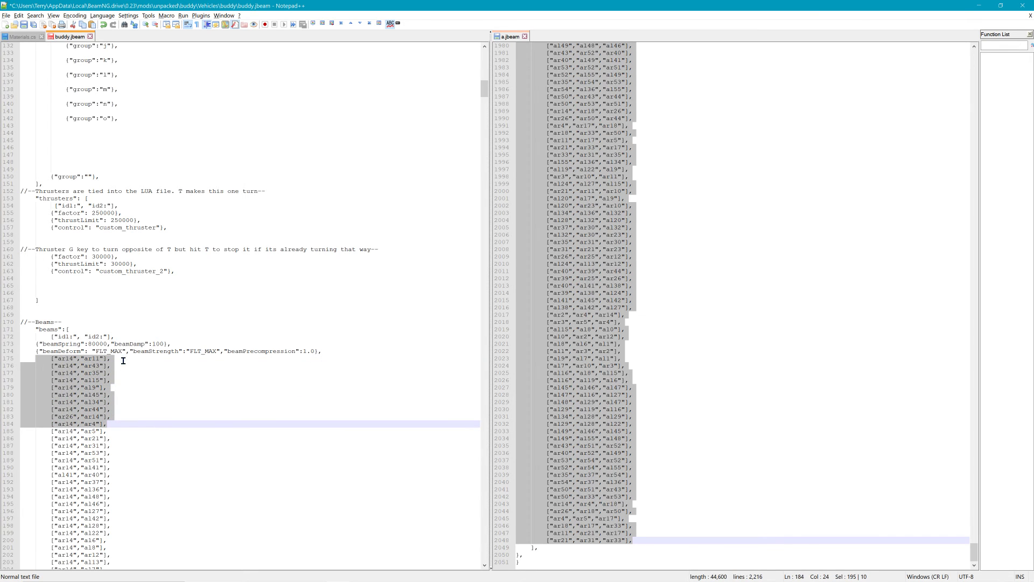
drag(24, 345, 351, 354)
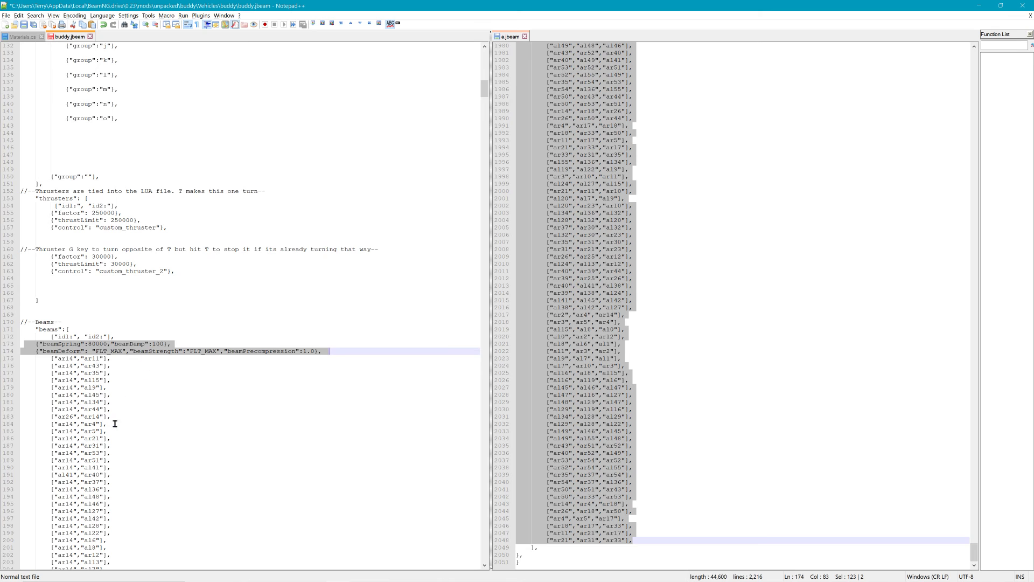
Examine the node settings above group a in buddy.jbeam, from frictionCoef to selfCollision, especially the nodeWeight value.
scroll(128, 268, up, 5)
scroll(128, 268, up, 20)
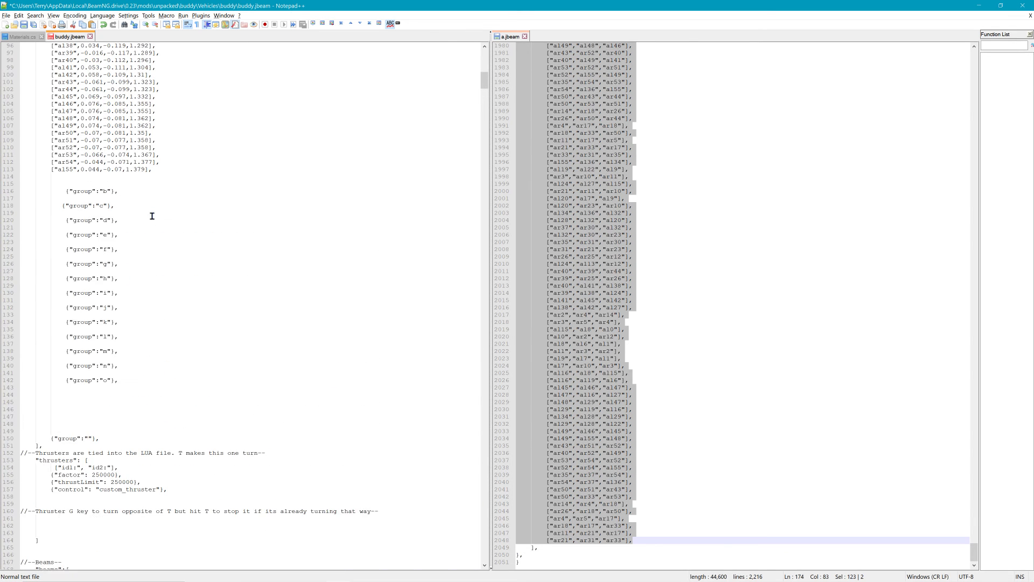
scroll(152, 193, up, 1)
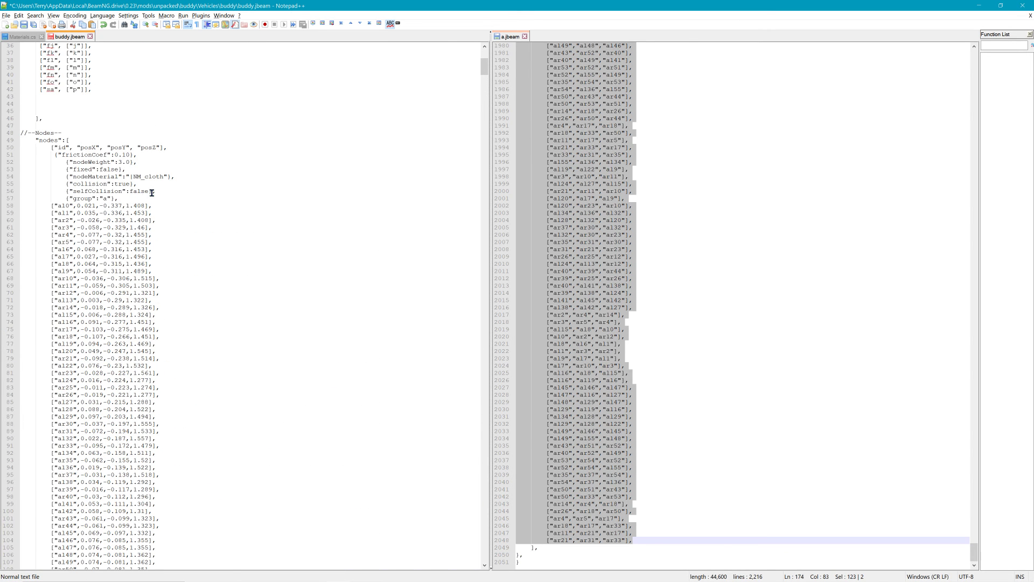
drag(118, 198, 31, 161)
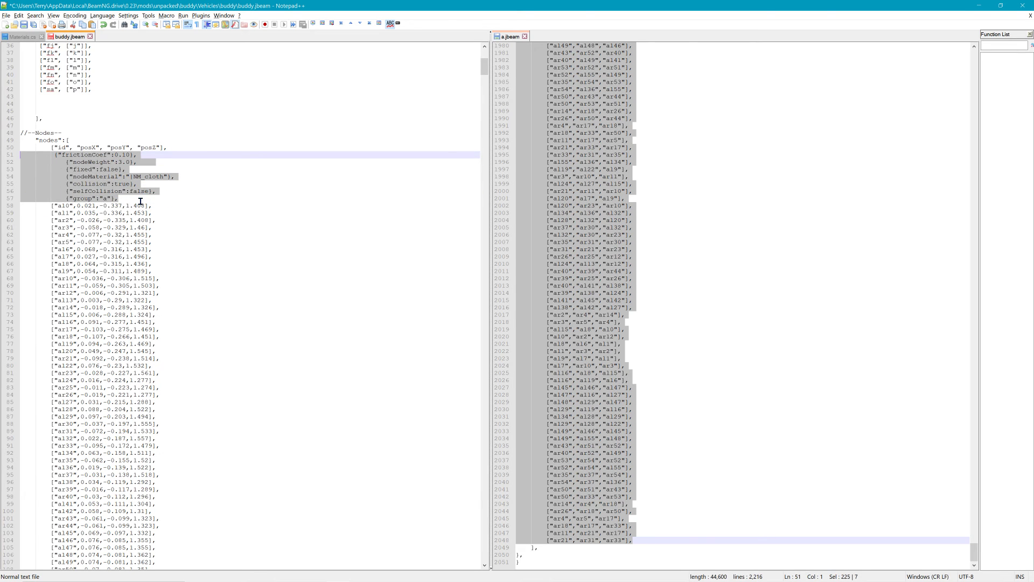
drag(160, 185, 36, 168)
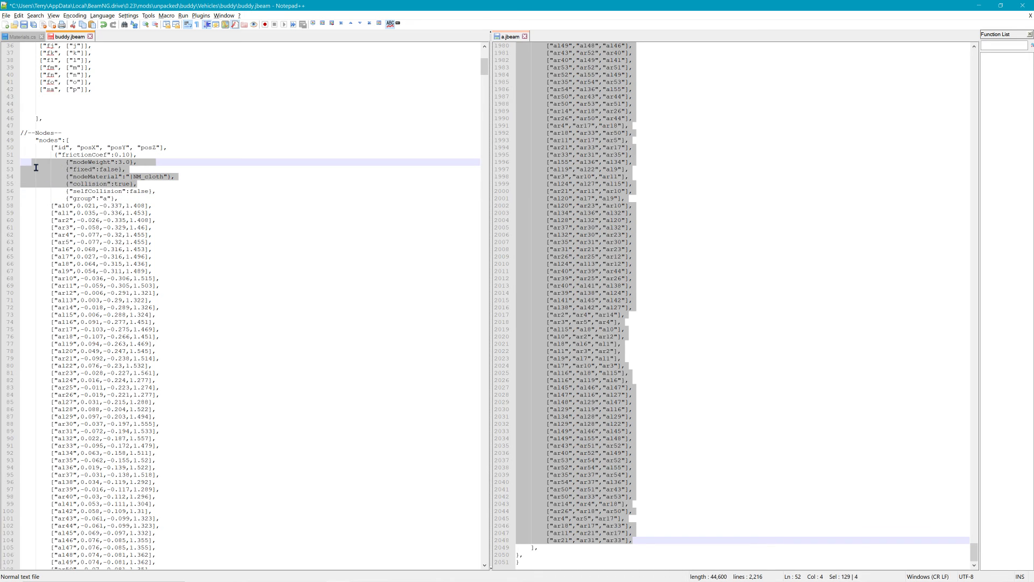
drag(120, 164, 131, 165)
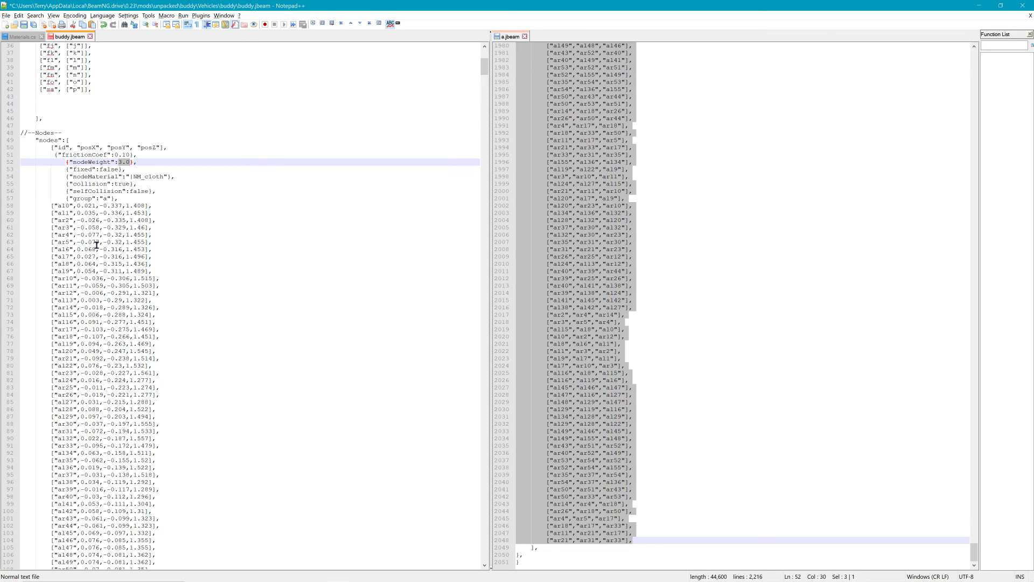
double_click(119, 162)
click(131, 163)
drag(130, 163, 119, 163)
click(119, 163)
key(shift+Right)
Rename the part name fred at the start of buddy.jbeam to buddy.
scroll(49, 206, up, 11)
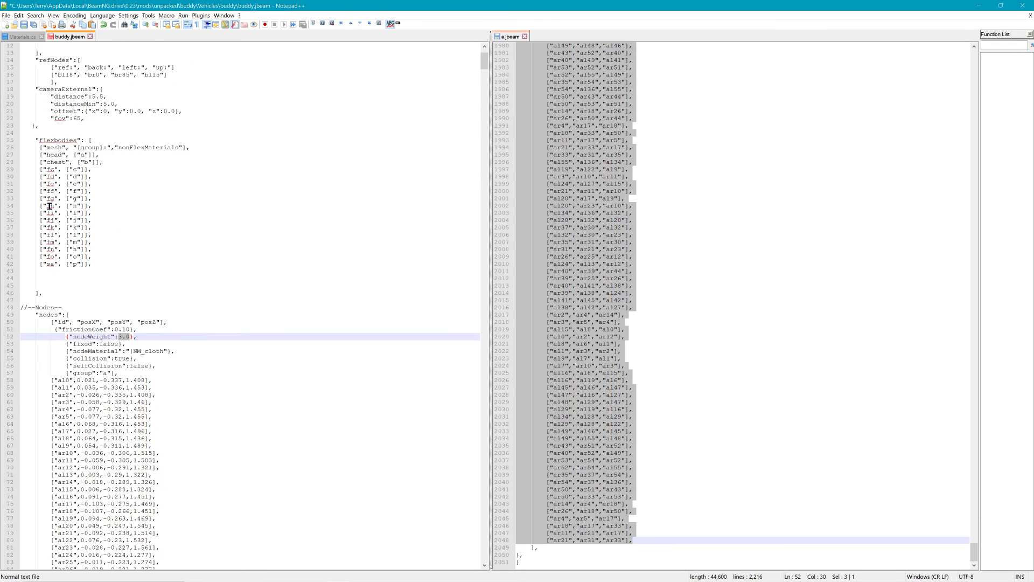
scroll(51, 204, up, 1)
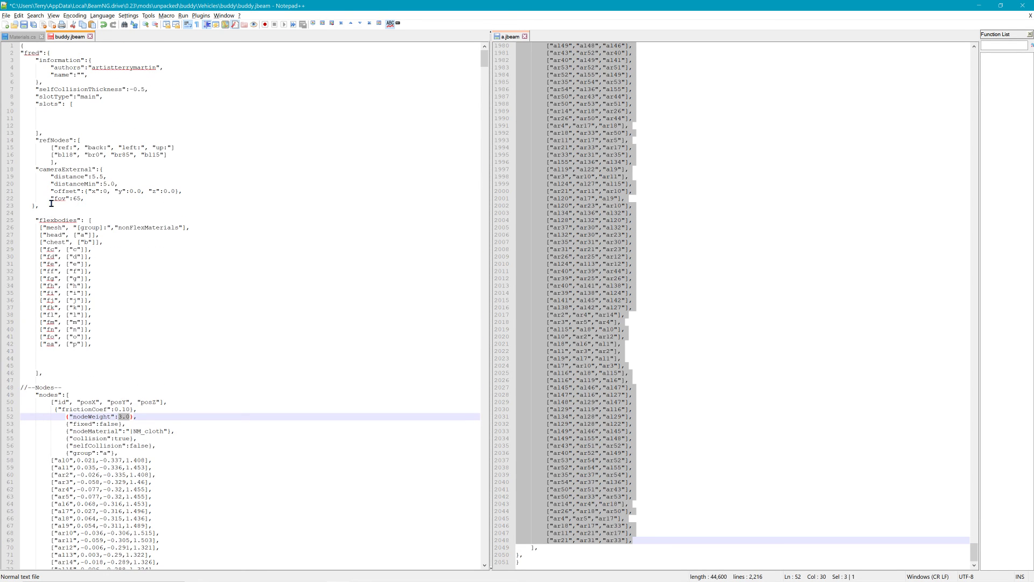
click(29, 54)
double_click(29, 56)
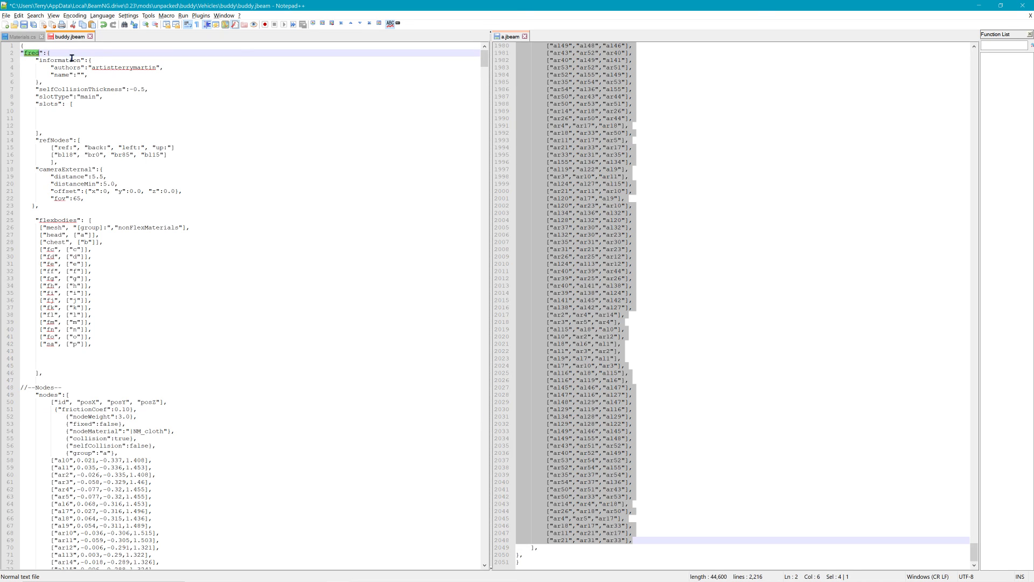
text(buddy)
Delete the flexbodies entries from chest through sa in buddy.jbeam, keeping only head, and save the file.
drag(32, 242, 121, 348)
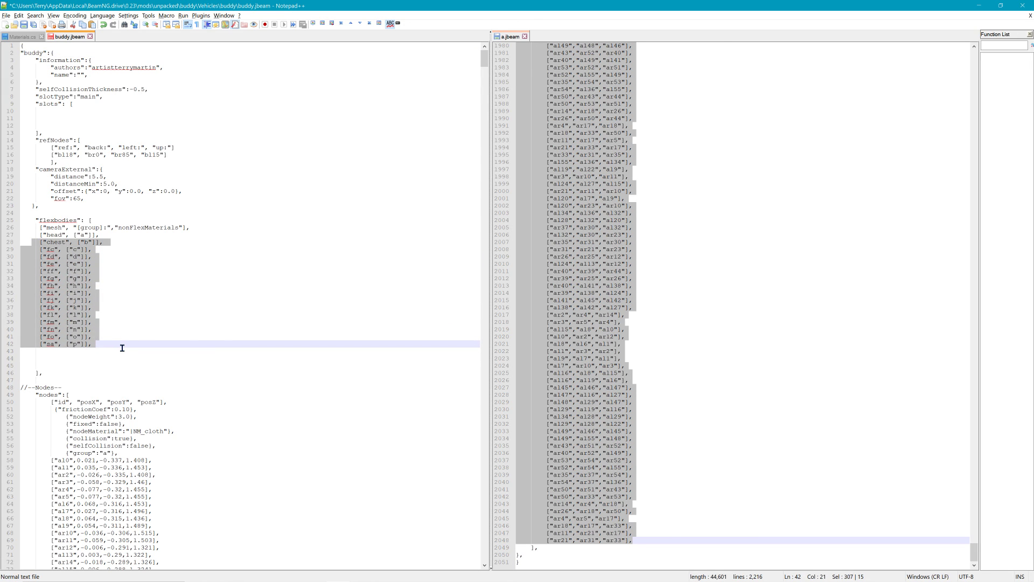
key(Delete)
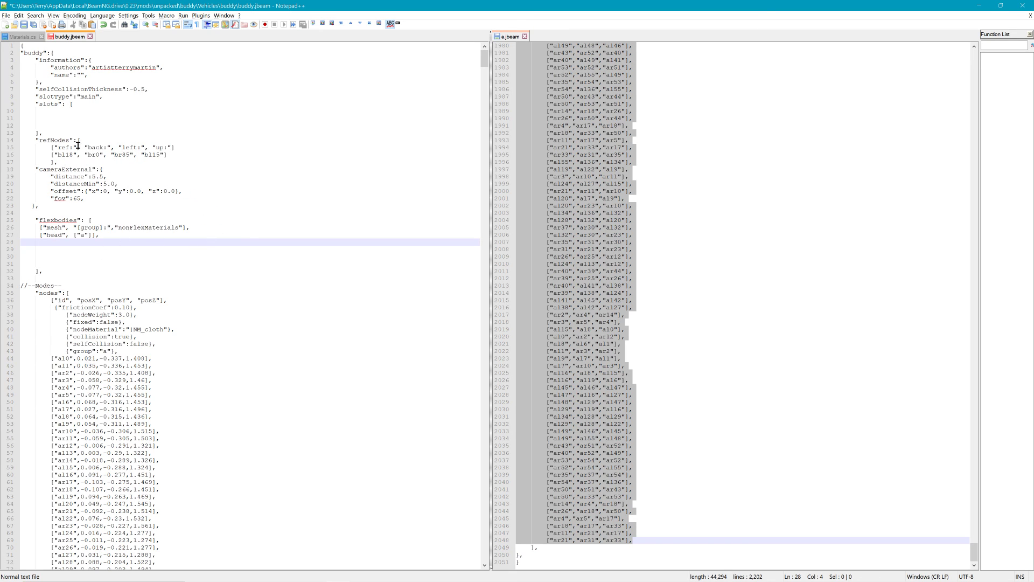
click(23, 25)
Minimize Notepad++ and open the BeamNG.drive launcher from the desktop.
click(979, 6)
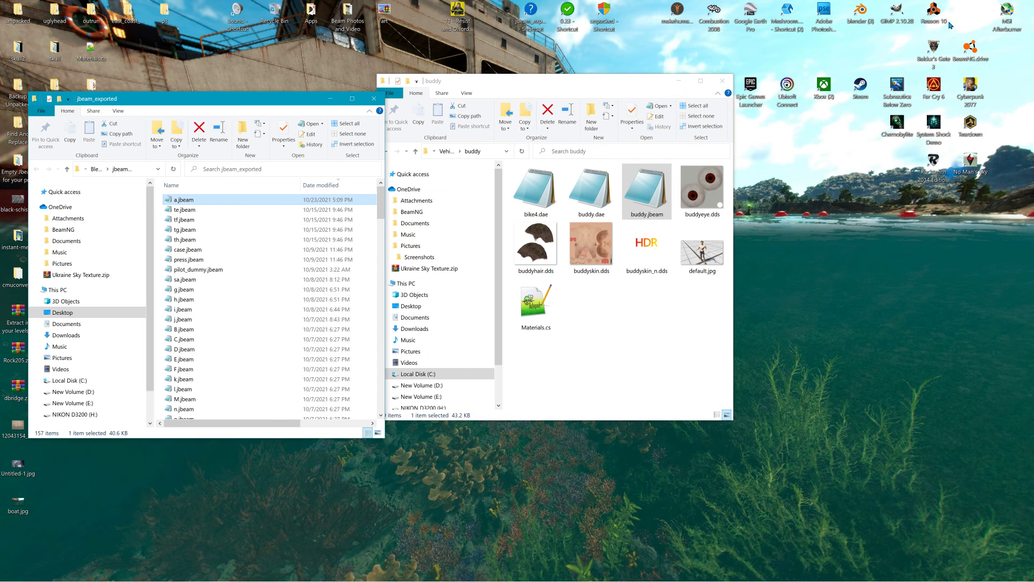
click(970, 49)
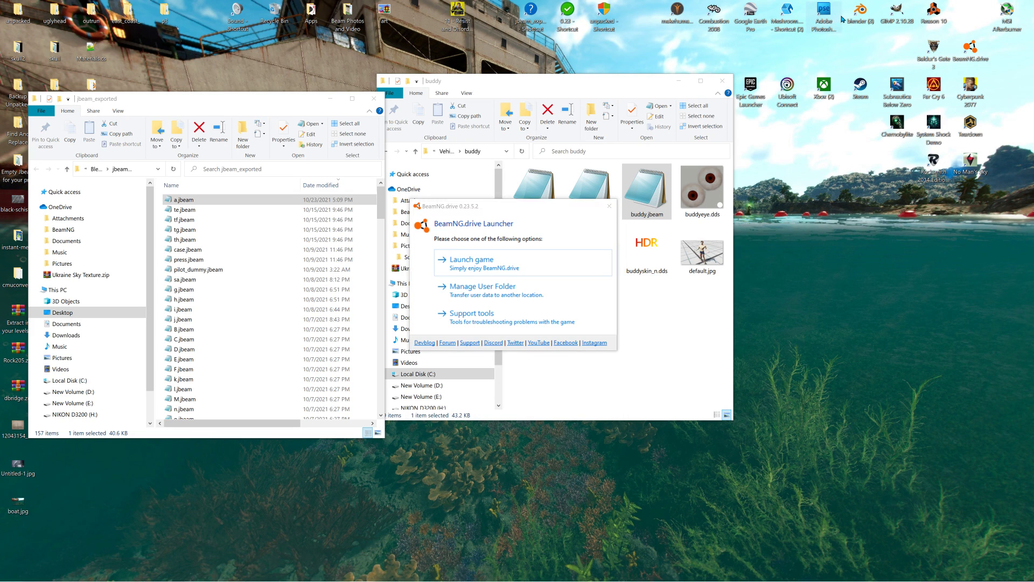
mouse_move(225, 579)
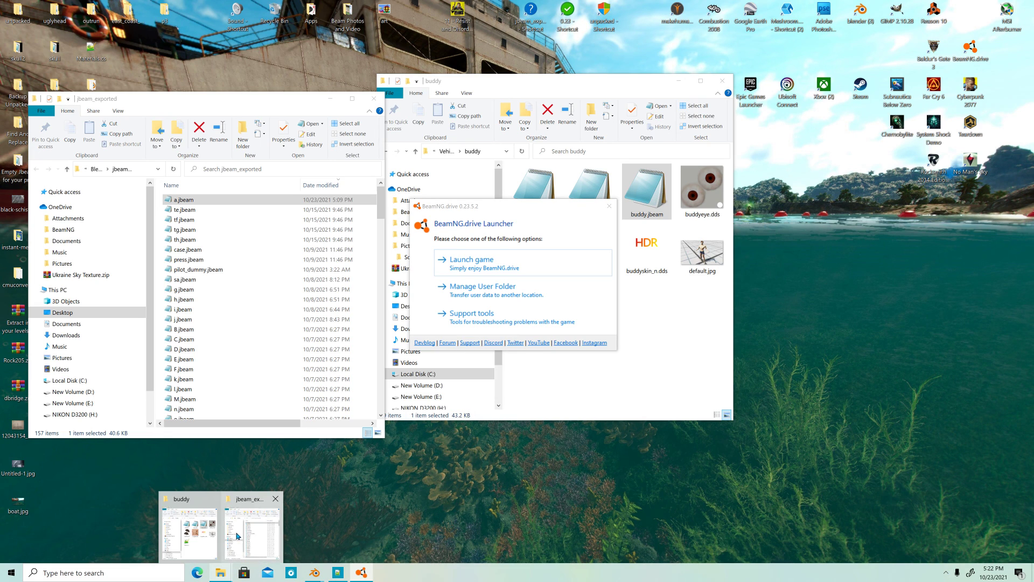
Browse to the tmp folder on Local Disk (C:) in the jbeam_exported window and play the 0000-0224 video.
click(251, 502)
click(220, 573)
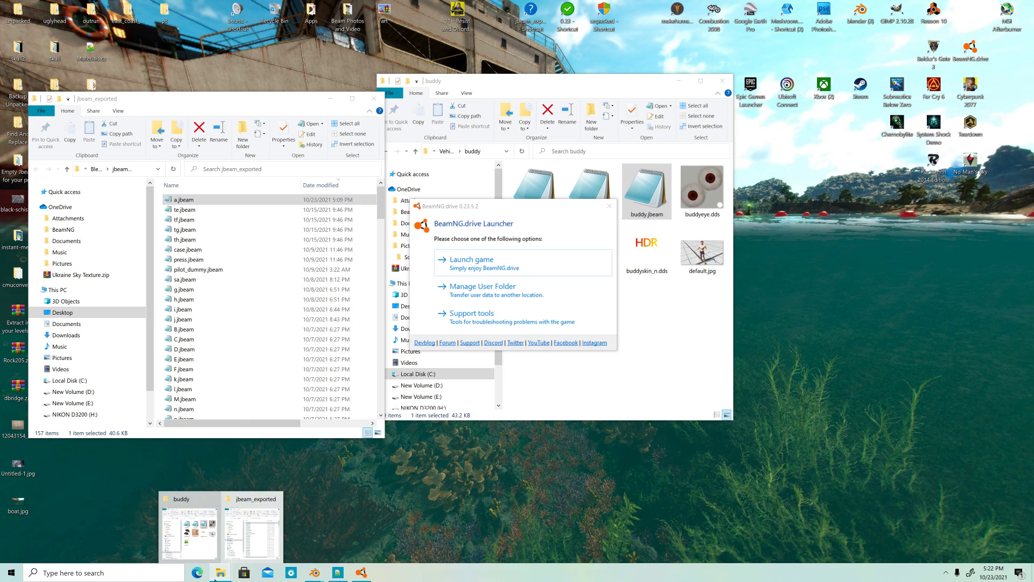
click(244, 504)
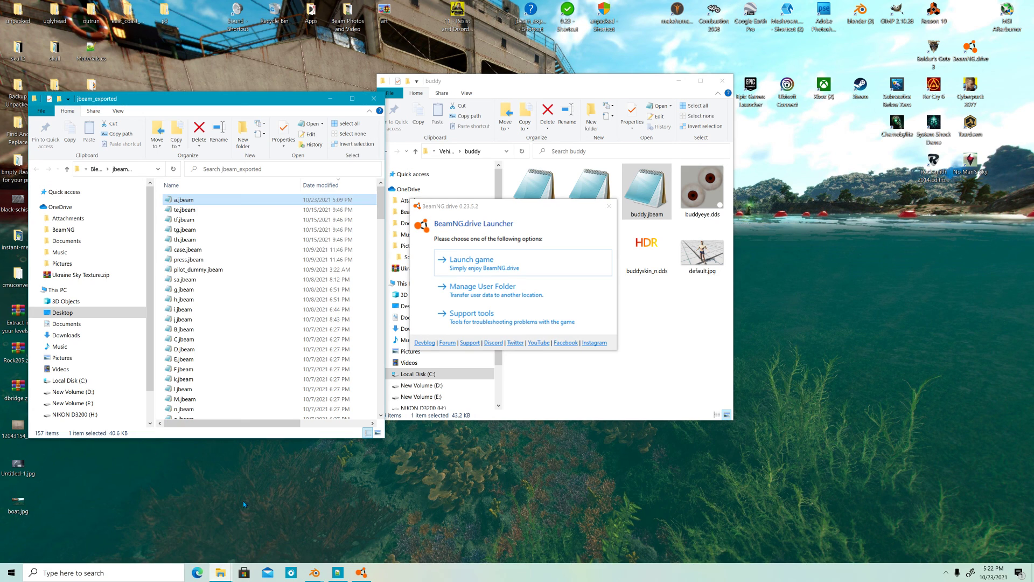
click(75, 403)
click(70, 380)
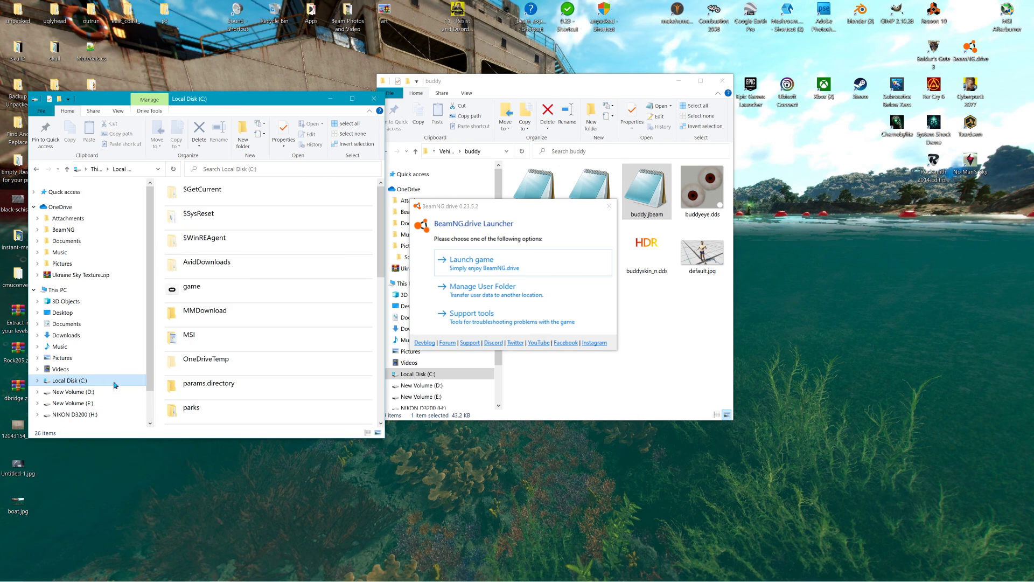
scroll(208, 384, down, 5)
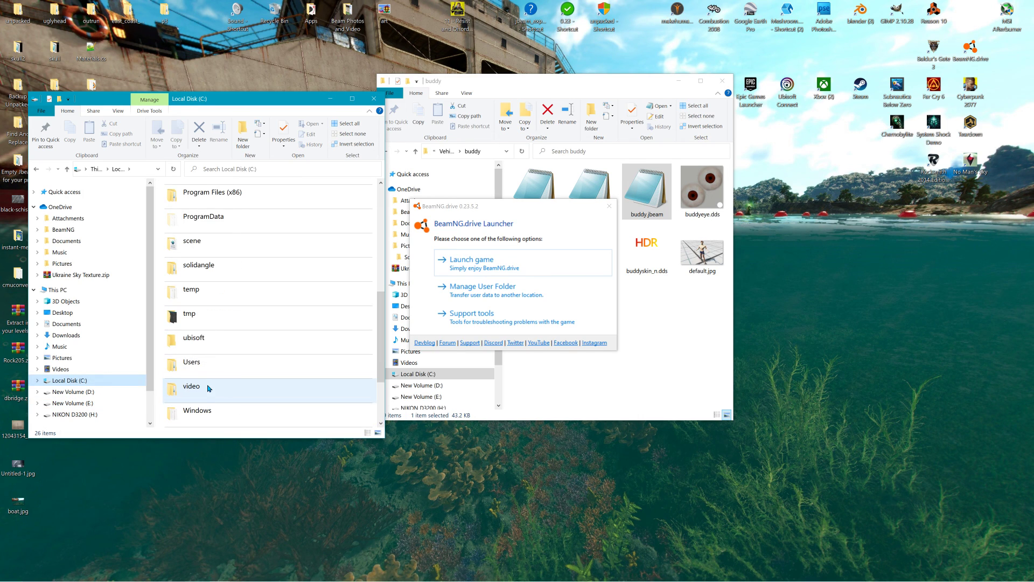
double_click(203, 319)
double_click(237, 229)
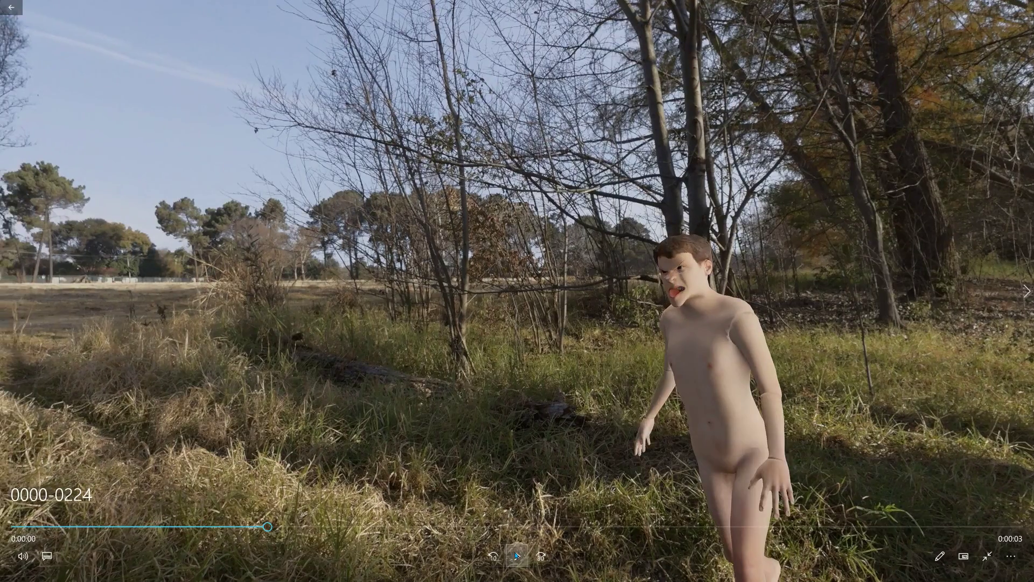
click(516, 555)
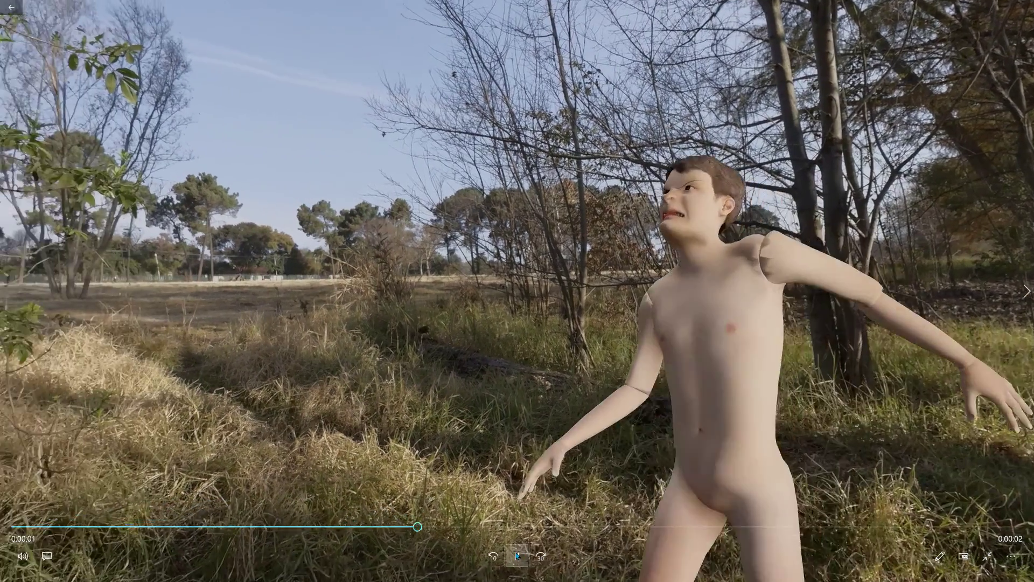